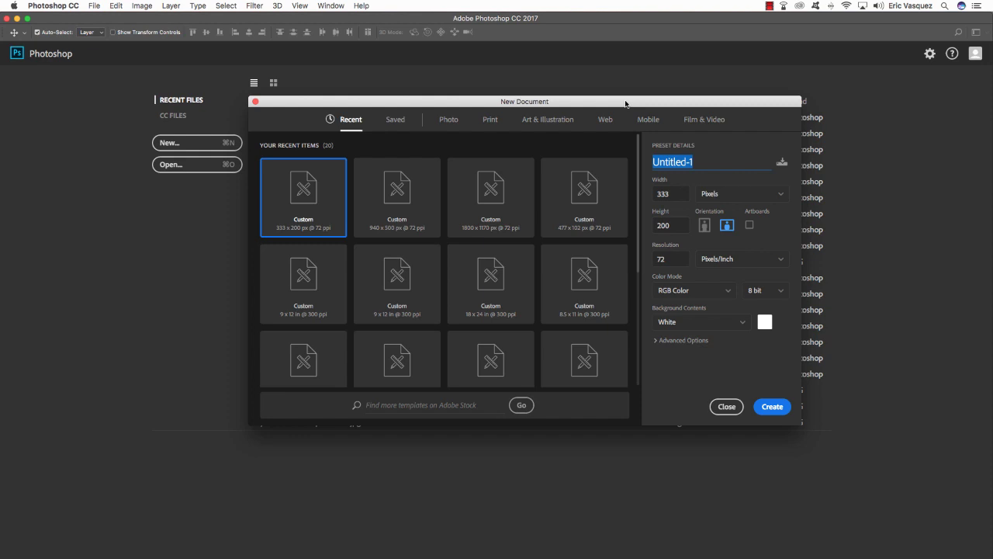
# Step: Create the document beyond-the-basics-poster in inches: width 9, height 12, resolution 300
pyautogui.write('beyon')
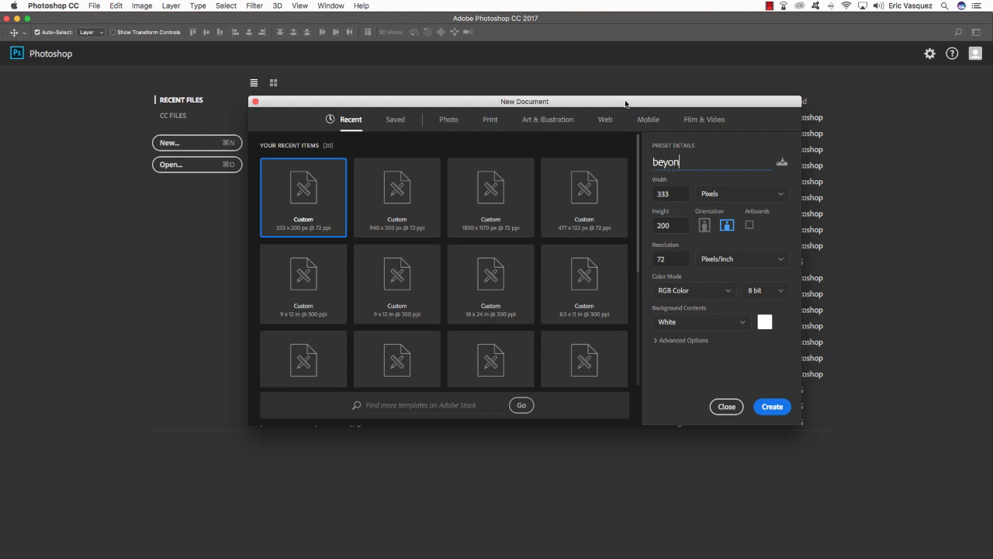
pyautogui.write('d-the-basics-poster')
pyautogui.click(737, 195)
pyautogui.click(711, 229)
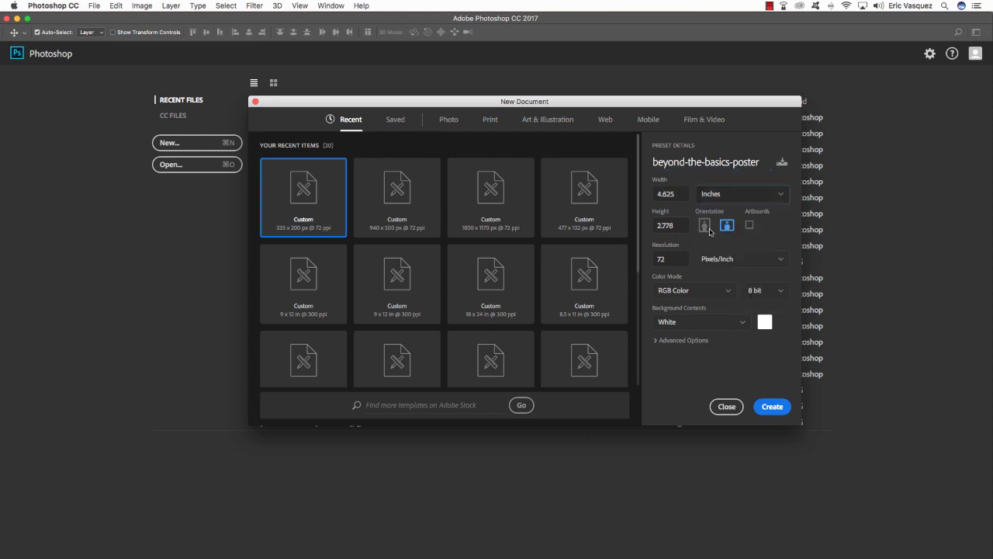
pyautogui.moveTo(673, 194); pyautogui.dragTo(652, 195)
pyautogui.write('9')
pyautogui.press('Tab')
pyautogui.write('12')
pyautogui.press('Tab')
pyautogui.write('300')
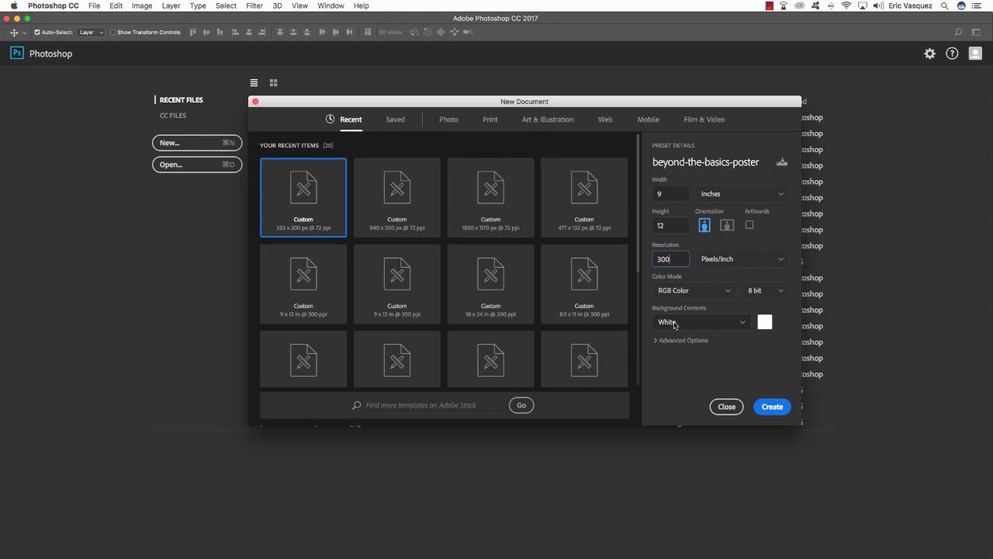
pyautogui.click(773, 408)
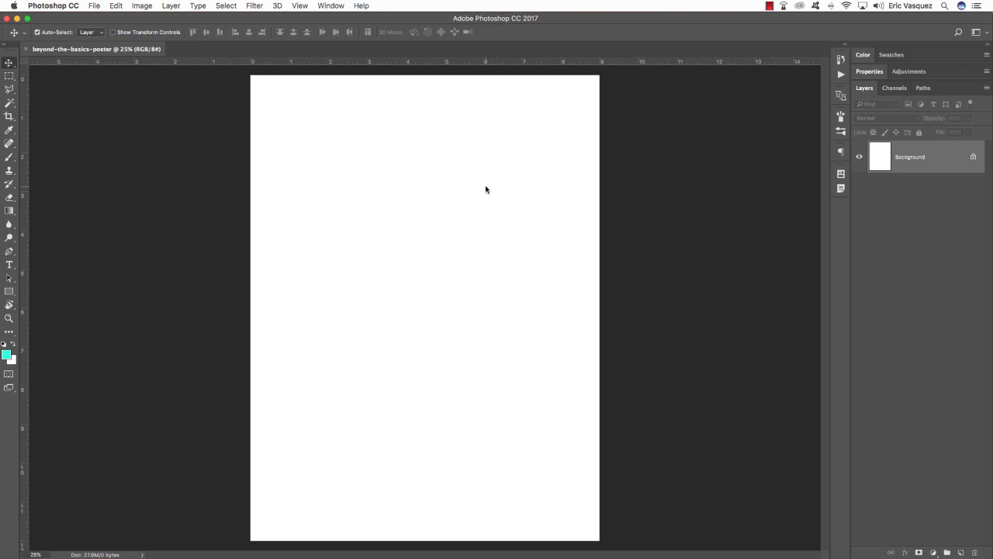
# Step: Convert the Background to Layer 0 and copy the wood-texture Background group from top_scene_background.psd into the poster
pyautogui.doubleClick(933, 163)
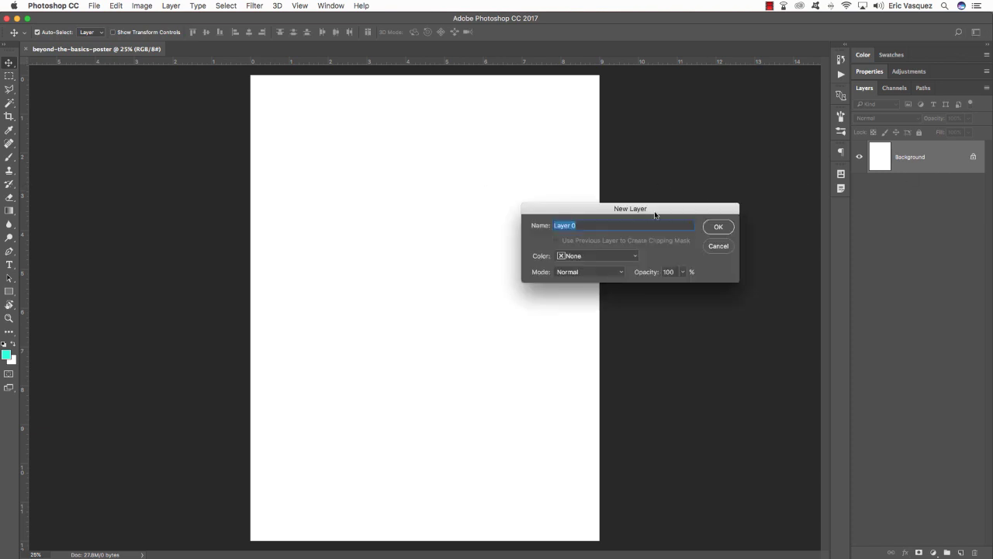
pyautogui.click(715, 228)
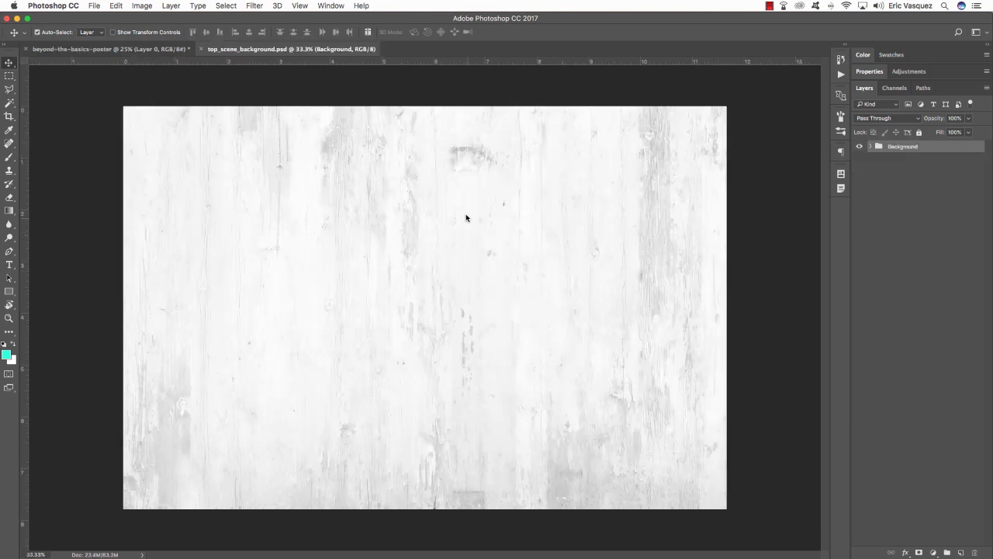
pyautogui.moveTo(268, 51); pyautogui.dragTo(535, 206)
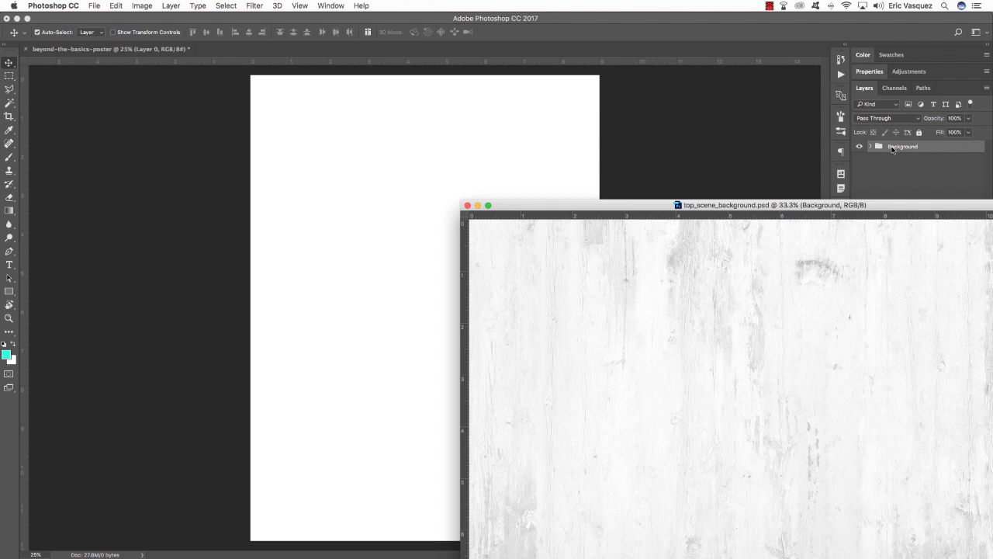
pyautogui.moveTo(935, 145); pyautogui.dragTo(414, 162)
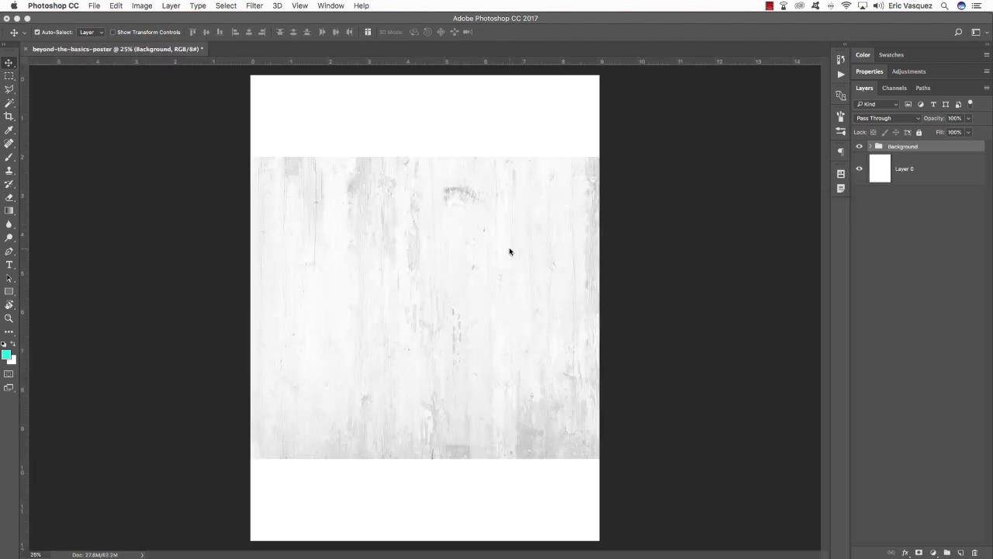
pyautogui.press('super+grave')
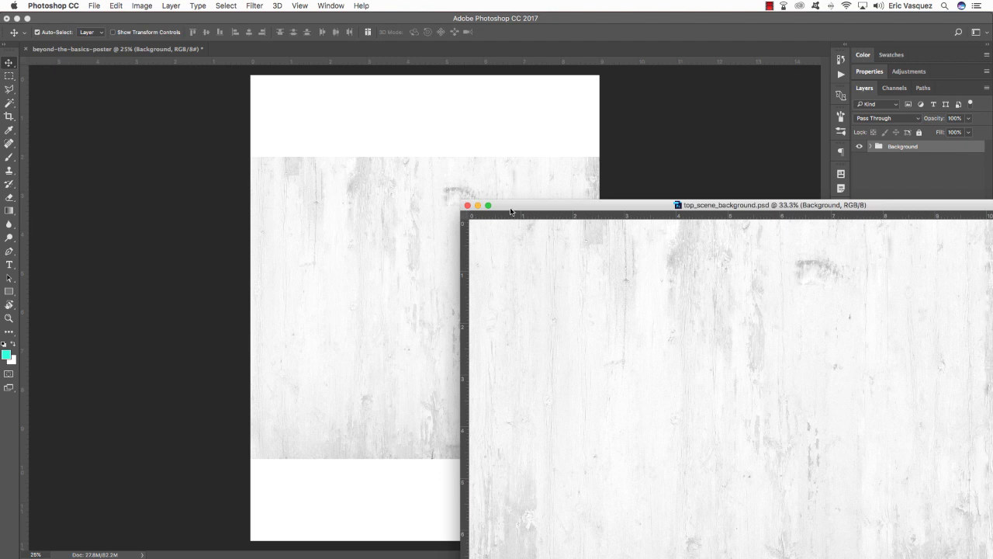
pyautogui.moveTo(509, 213); pyautogui.dragTo(381, 191)
pyautogui.click(329, 191)
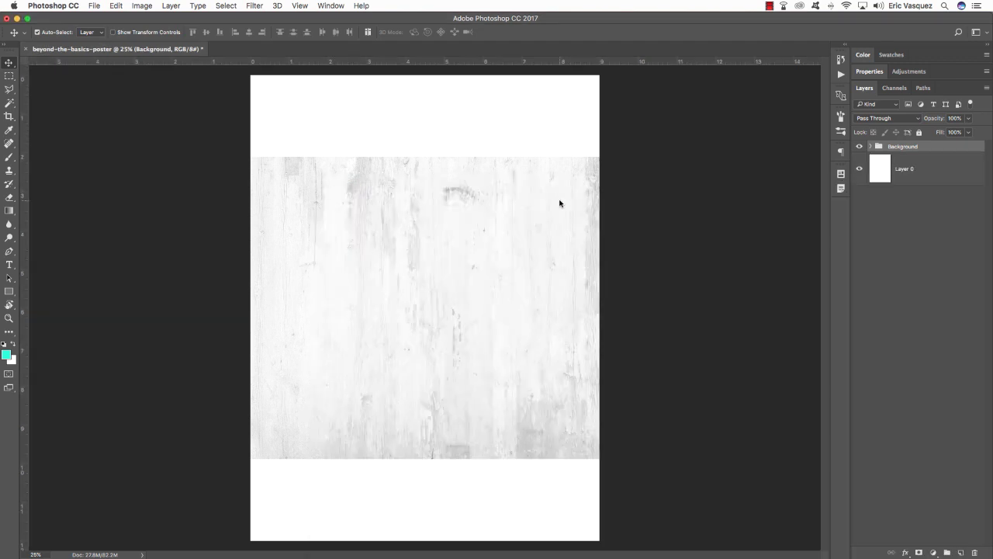
pyautogui.click(870, 147)
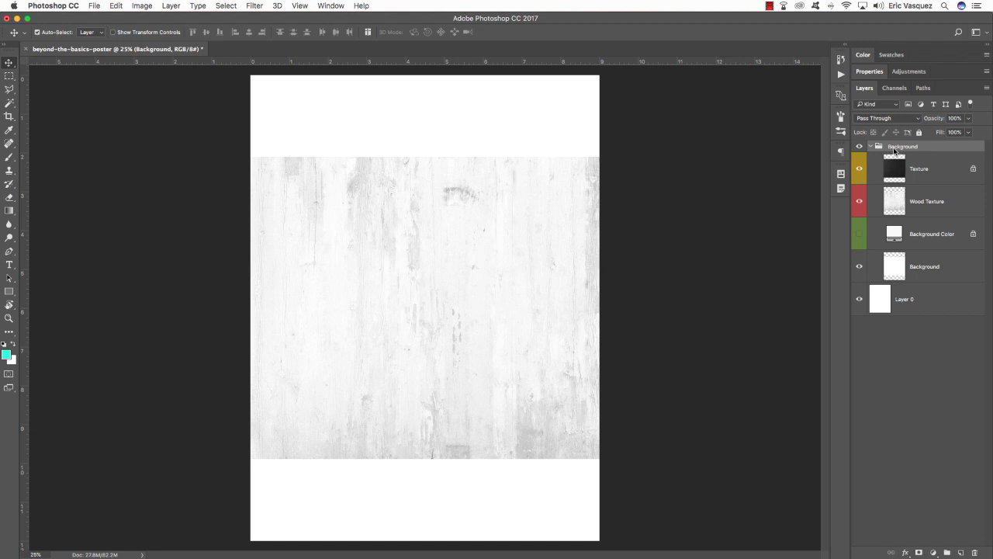
# Step: Lock the position of the Texture and Background Color layers
pyautogui.click(934, 169)
pyautogui.click(934, 233)
pyautogui.press('super+z')
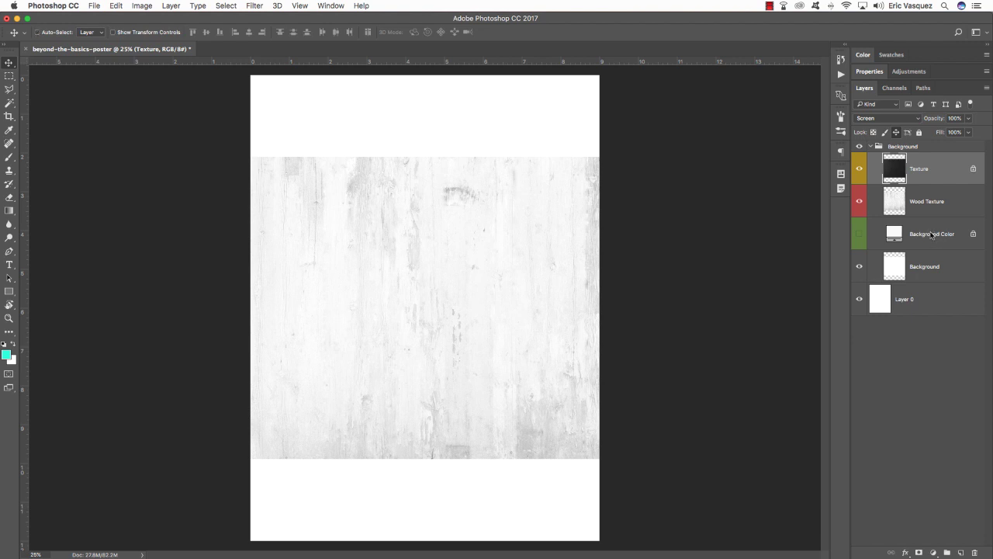
pyautogui.keyDown('super'); pyautogui.click(932, 235); pyautogui.keyUp('super')
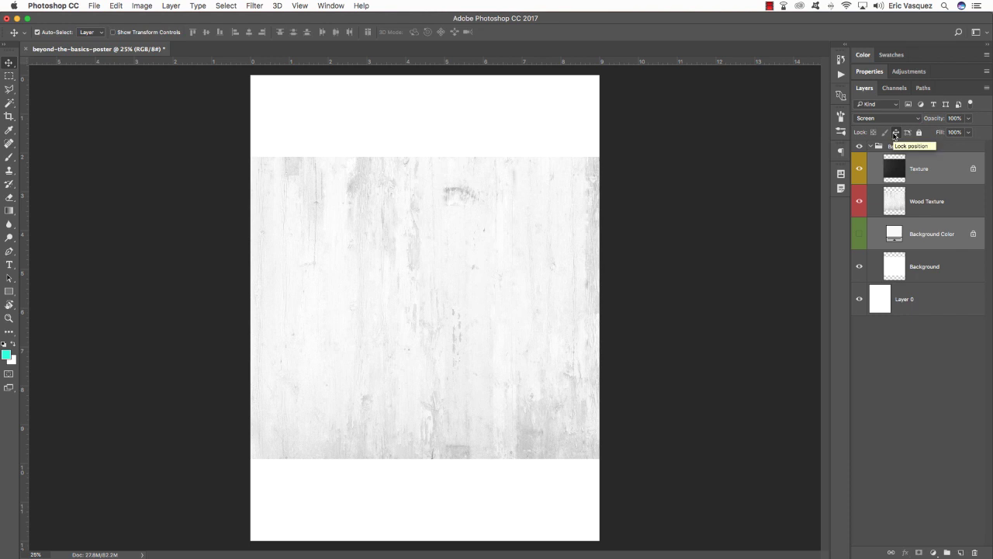
pyautogui.click(896, 134)
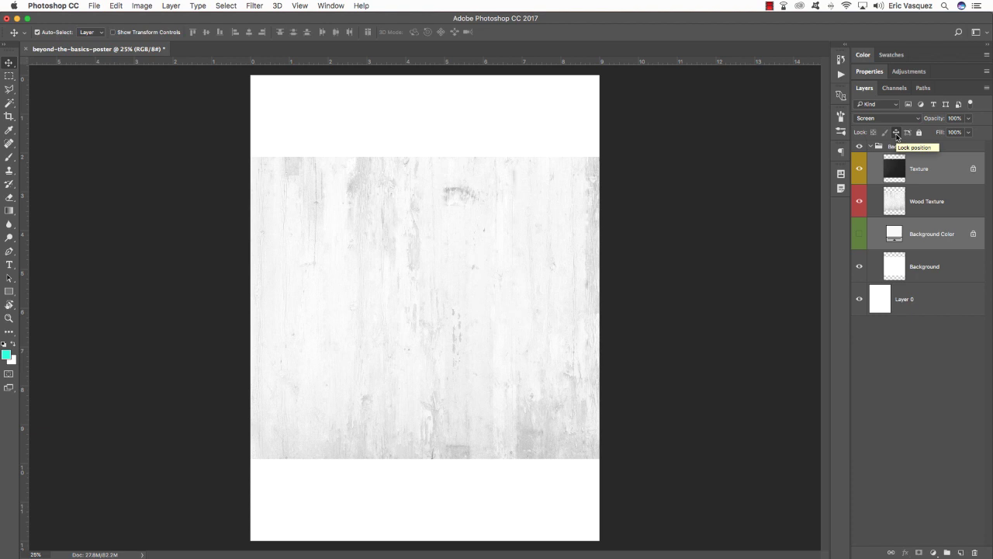
# Step: Delete the Background Color layer and collapse the Background group
pyautogui.click(950, 234)
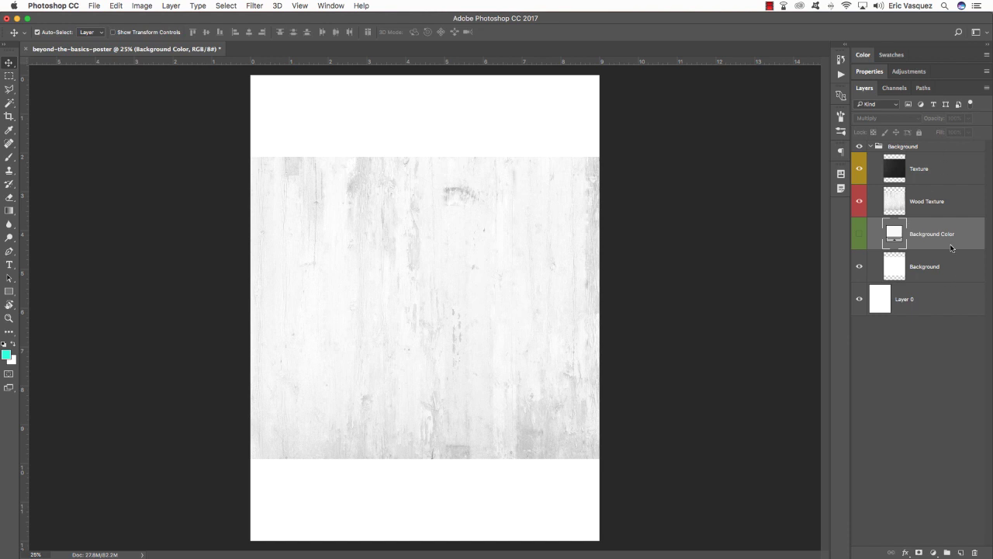
pyautogui.click(858, 234)
pyautogui.click(859, 234)
pyautogui.click(859, 233)
pyautogui.click(859, 235)
pyautogui.press('Delete')
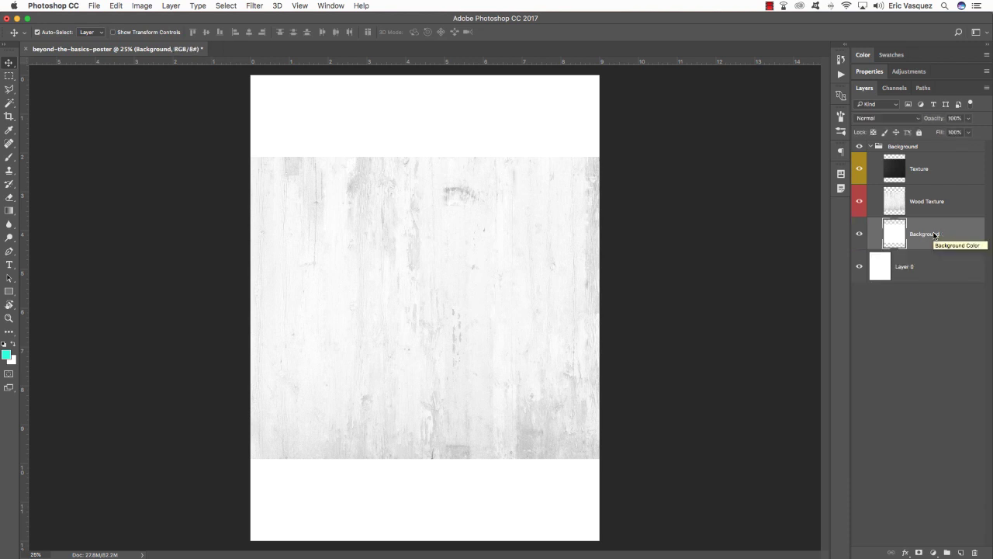
pyautogui.click(871, 148)
pyautogui.click(871, 147)
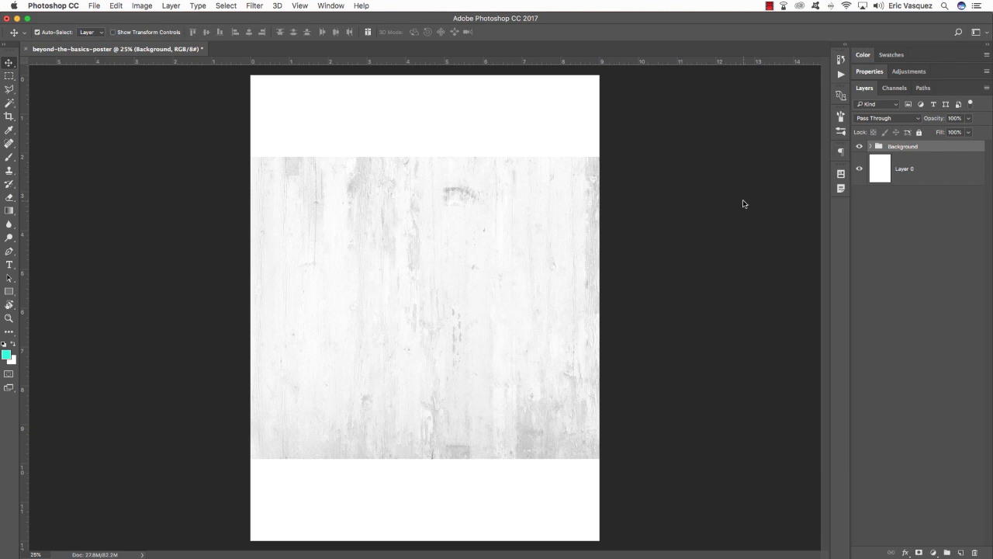
# Step: Rotate the wood-texture group 90° and scale it to about 127.6% to cover the canvas
pyautogui.press('super')
pyautogui.press('super+t')
pyautogui.moveTo(691, 169); pyautogui.dragTo(489, 454)
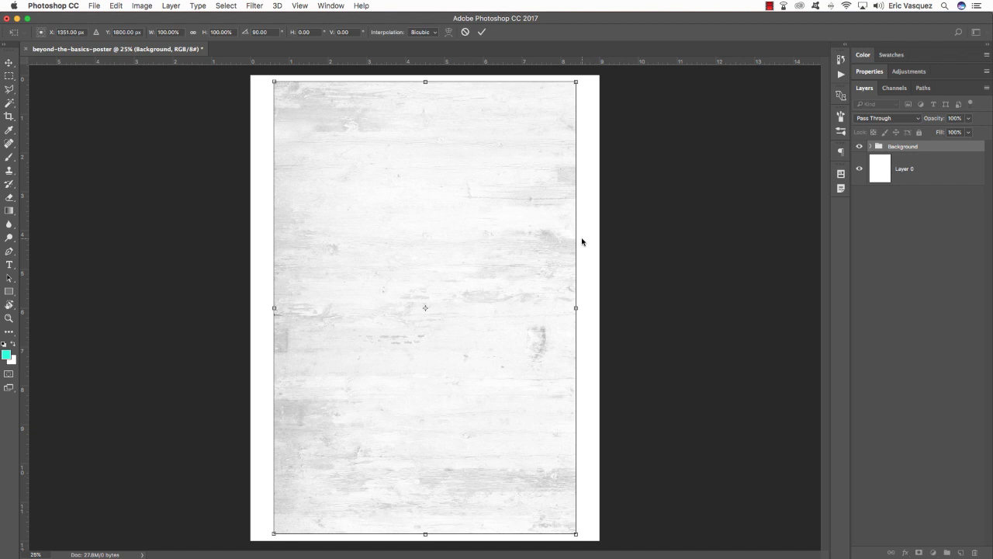
pyautogui.press('super+minus')
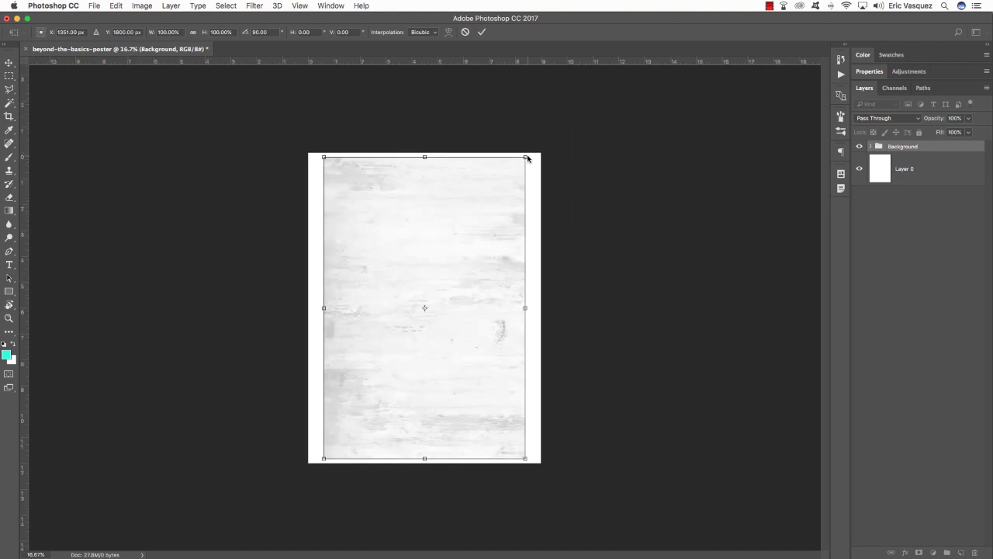
pyautogui.moveTo(527, 158); pyautogui.dragTo(565, 124)
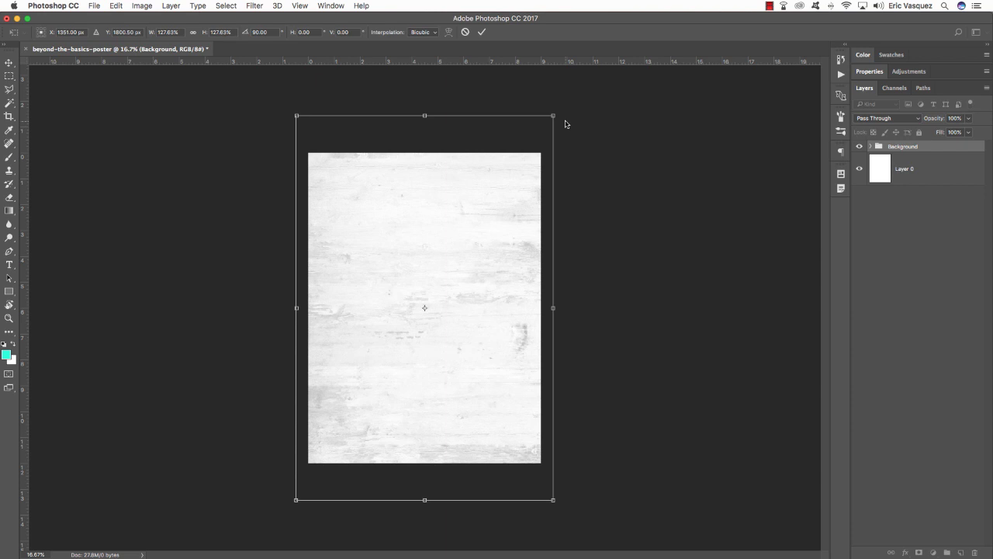
pyautogui.press('Return')
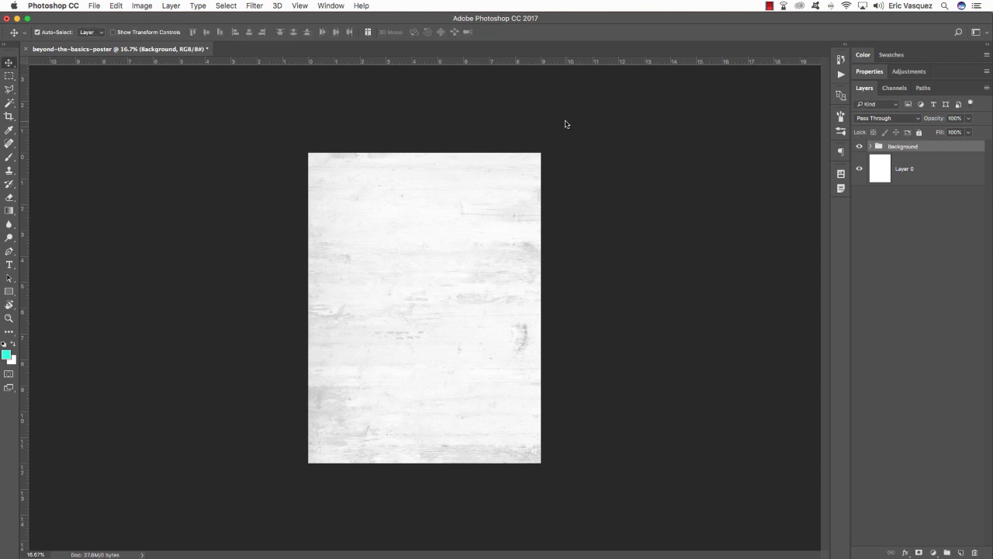
# Step: Delete Layer 0 from the poster
pyautogui.press('super+0')
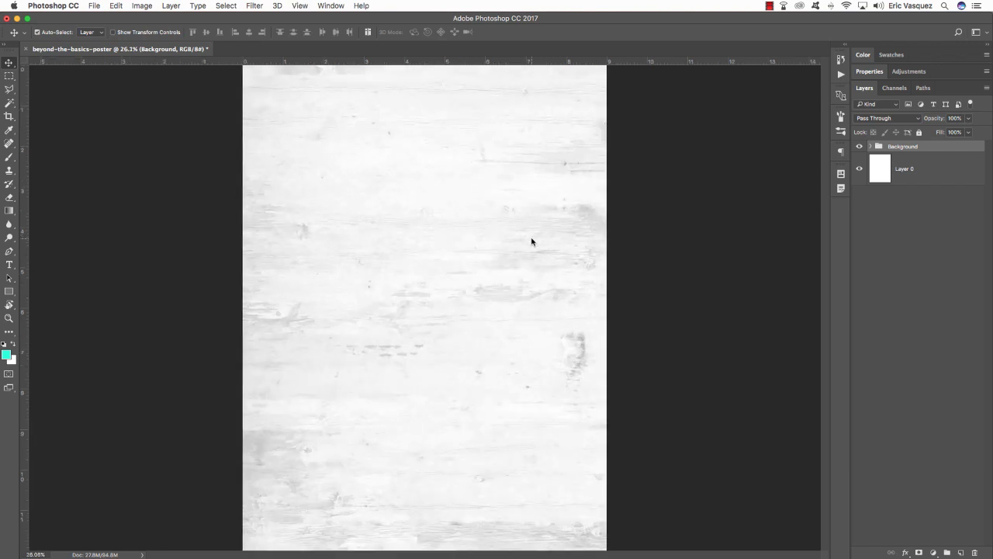
pyautogui.click(910, 170)
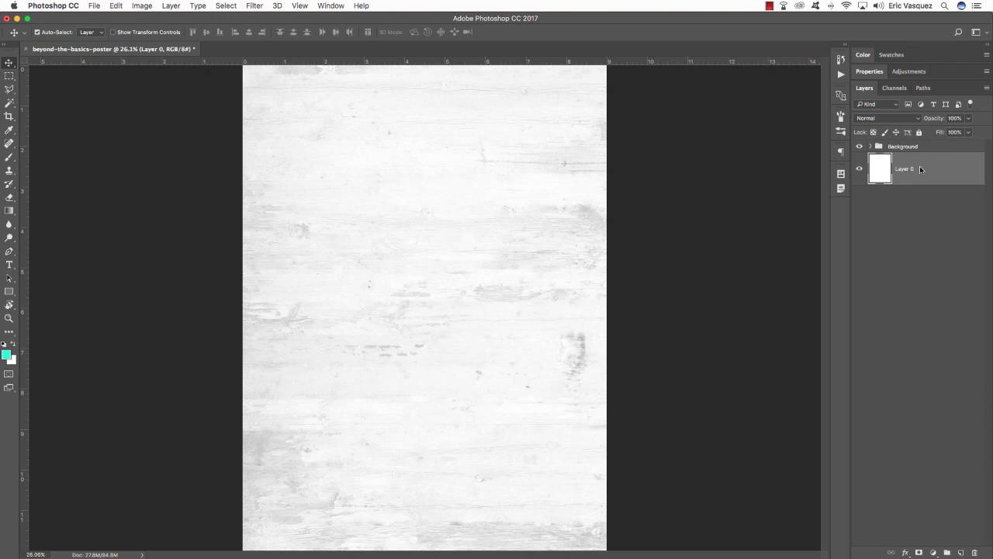
pyautogui.press('BackSpace')
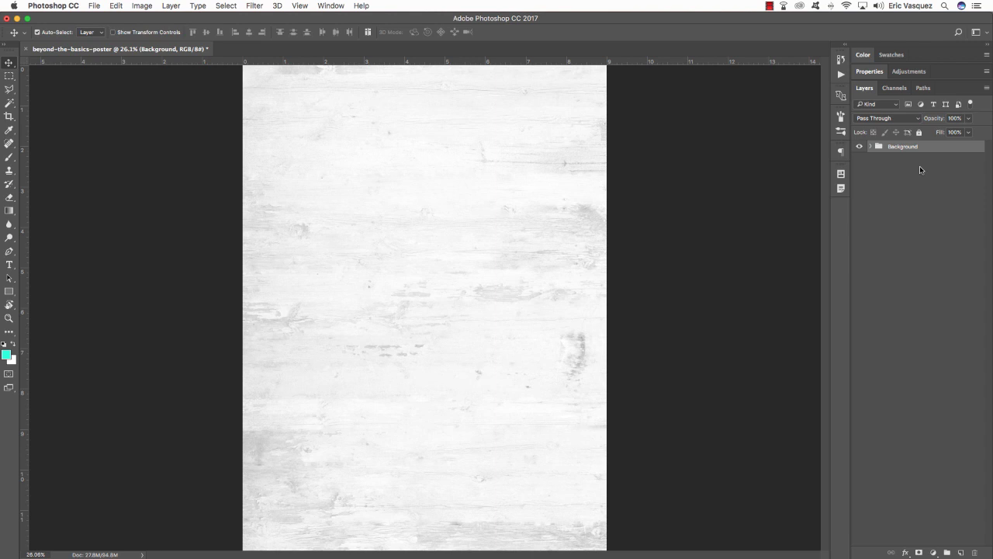
# Step: Open fabric_tablecloth.psd from the freebies folder and copy its Cloth group into the poster
pyautogui.press('super+Tab')
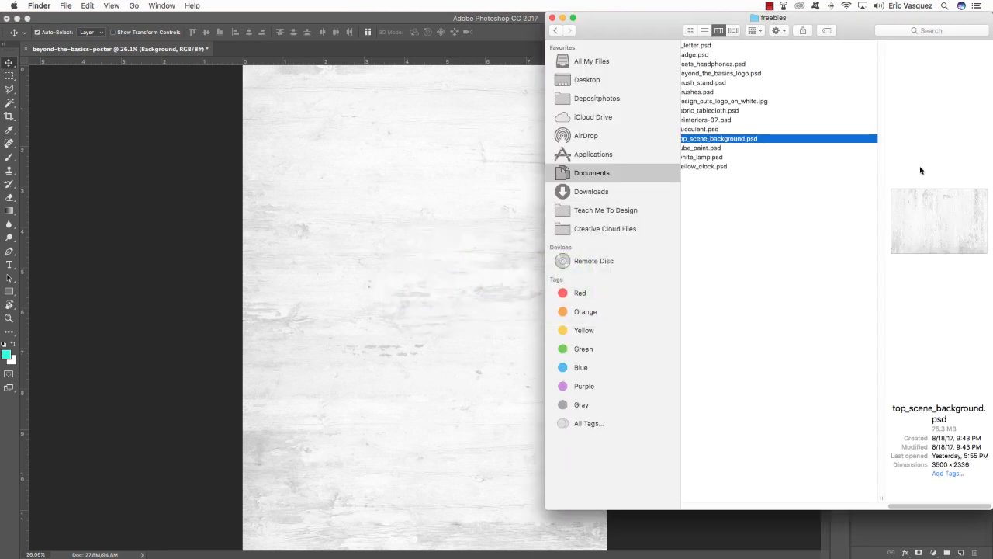
pyautogui.click(792, 245)
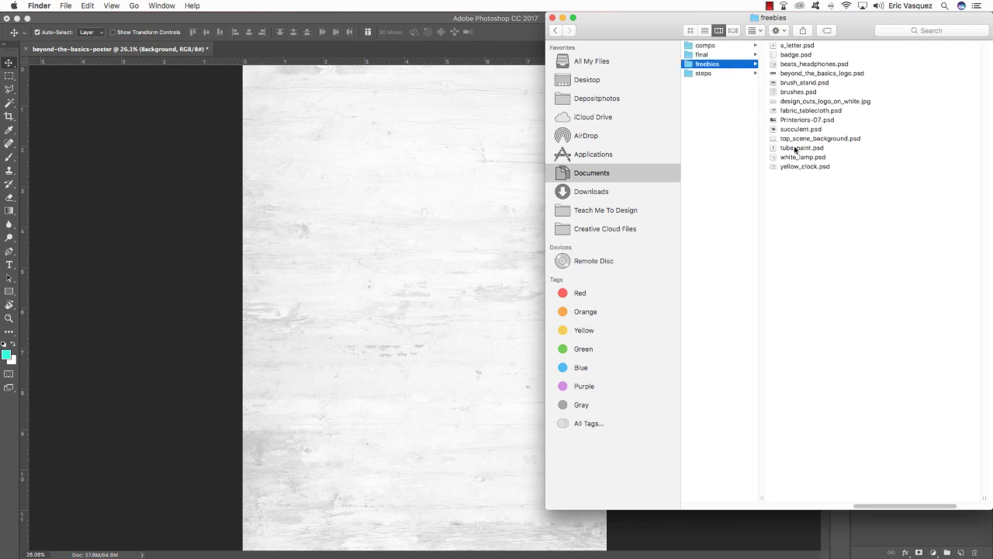
pyautogui.click(807, 110)
pyautogui.click(468, 173)
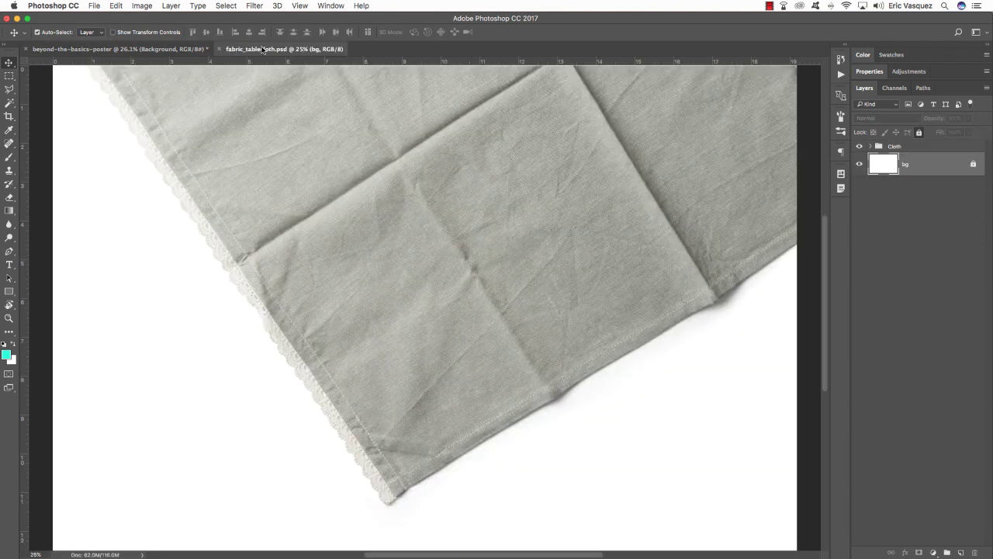
pyautogui.moveTo(271, 50); pyautogui.dragTo(674, 289)
pyautogui.click(908, 147)
pyautogui.moveTo(914, 149); pyautogui.dragTo(347, 202)
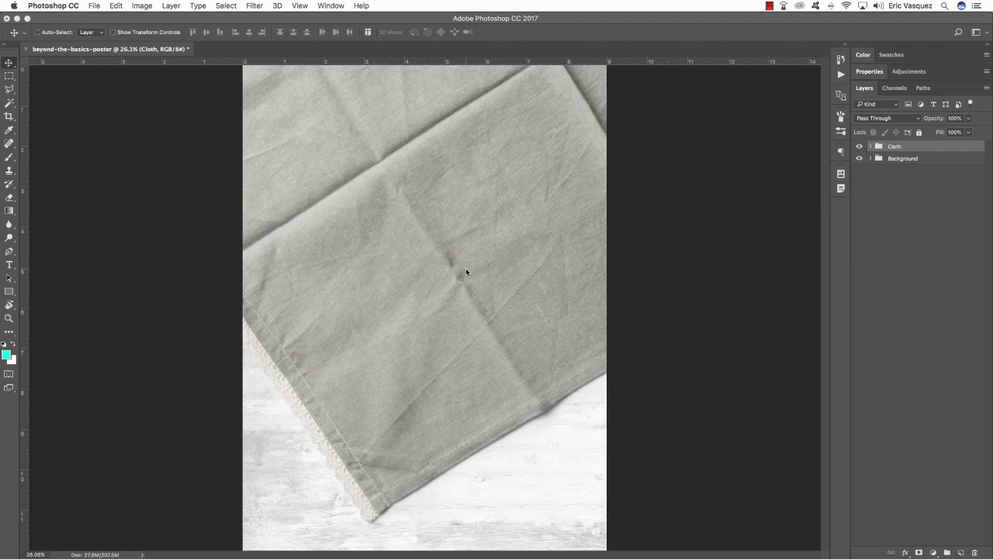
# Step: Close the tablecloth file and move the Cloth group up-left onto the poster's top-left corner
pyautogui.hotkey('ctrl', 'Tab')
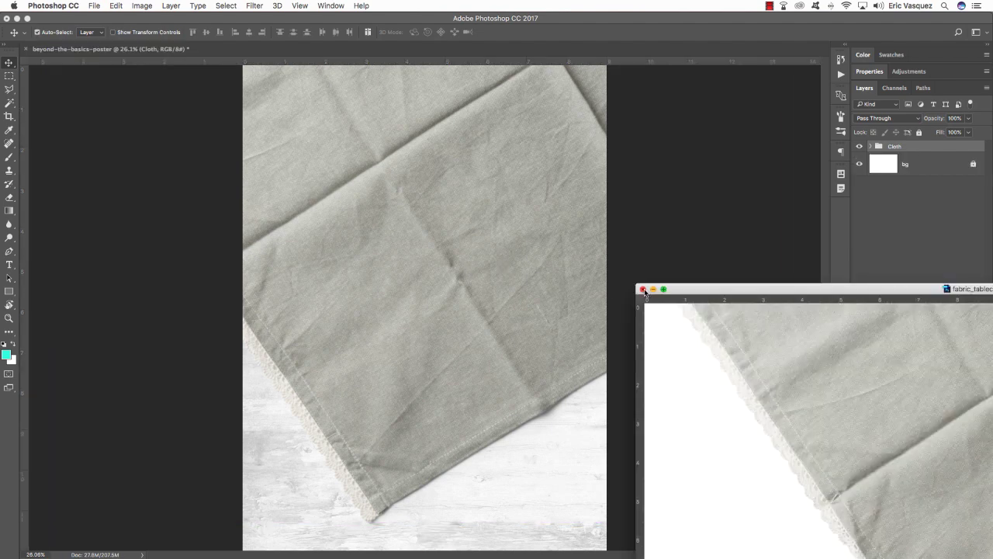
pyautogui.moveTo(665, 293); pyautogui.dragTo(372, 249)
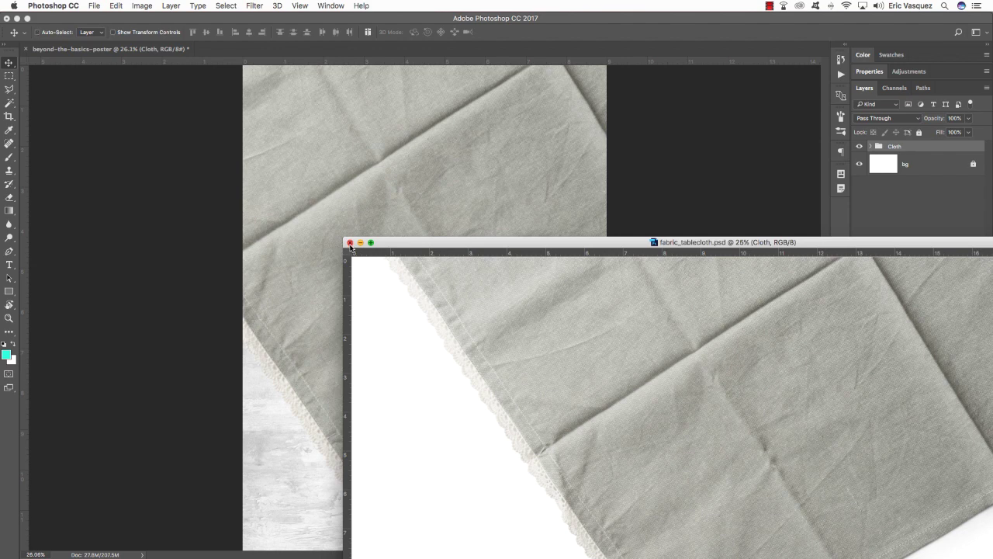
pyautogui.click(350, 243)
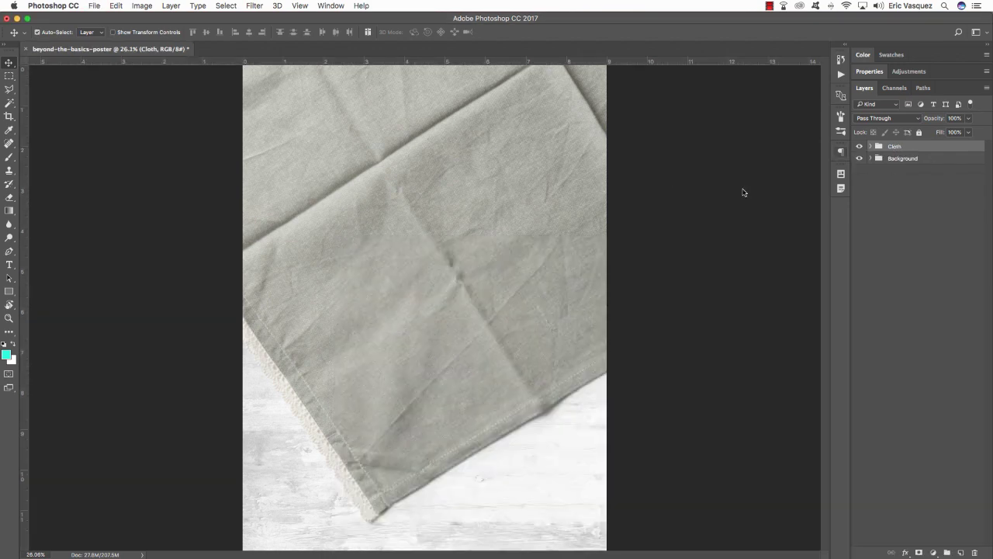
pyautogui.press('super+t')
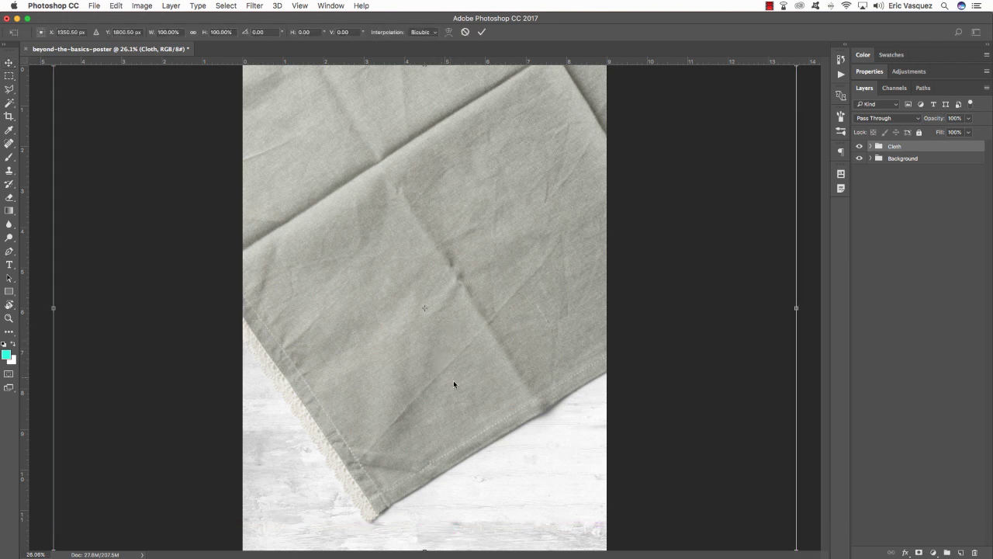
pyautogui.moveTo(463, 395); pyautogui.dragTo(280, 225)
pyautogui.moveTo(456, 183); pyautogui.dragTo(327, 167)
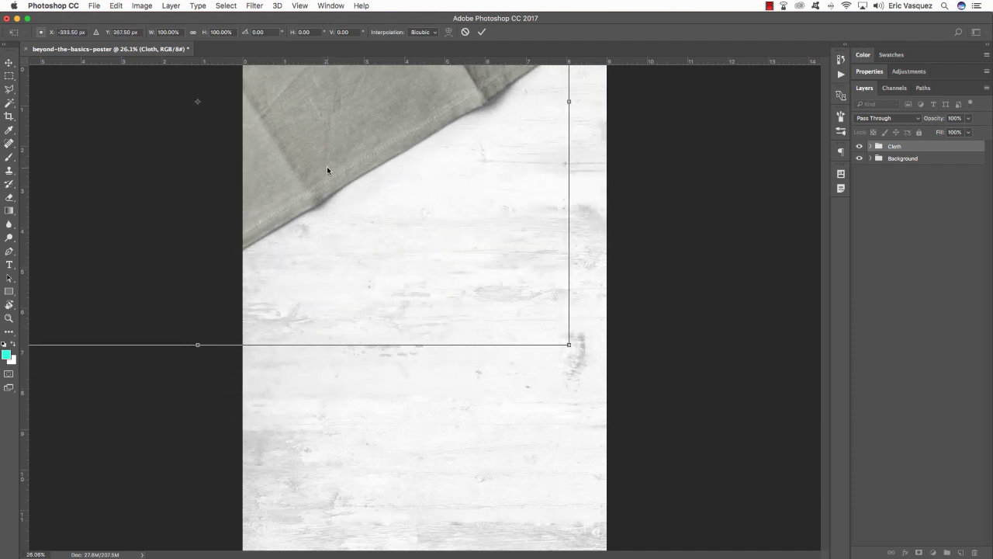
pyautogui.press('Return')
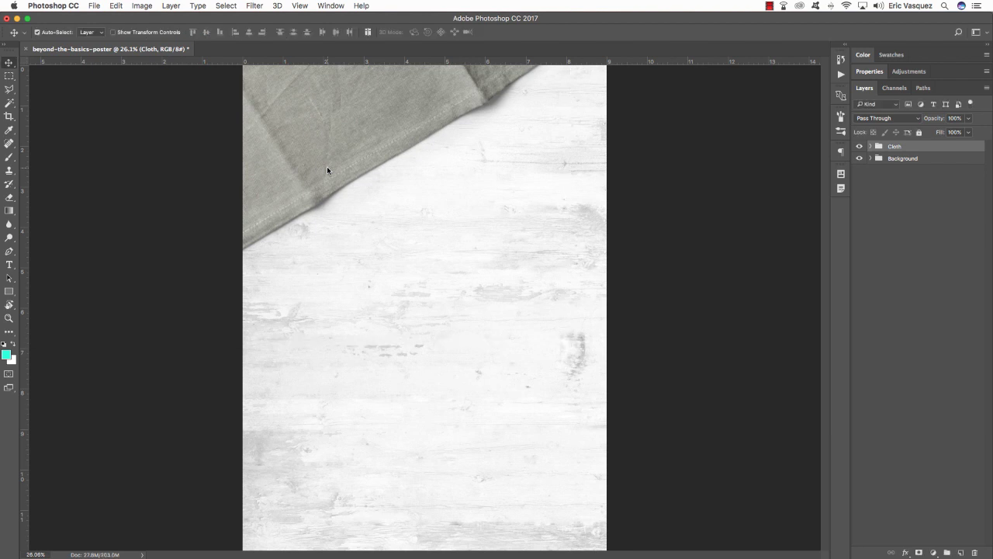
pyautogui.press('super+Tab')
# Step: Open white_lamp.psd and copy the lamp group into the poster
pyautogui.doubleClick(702, 158)
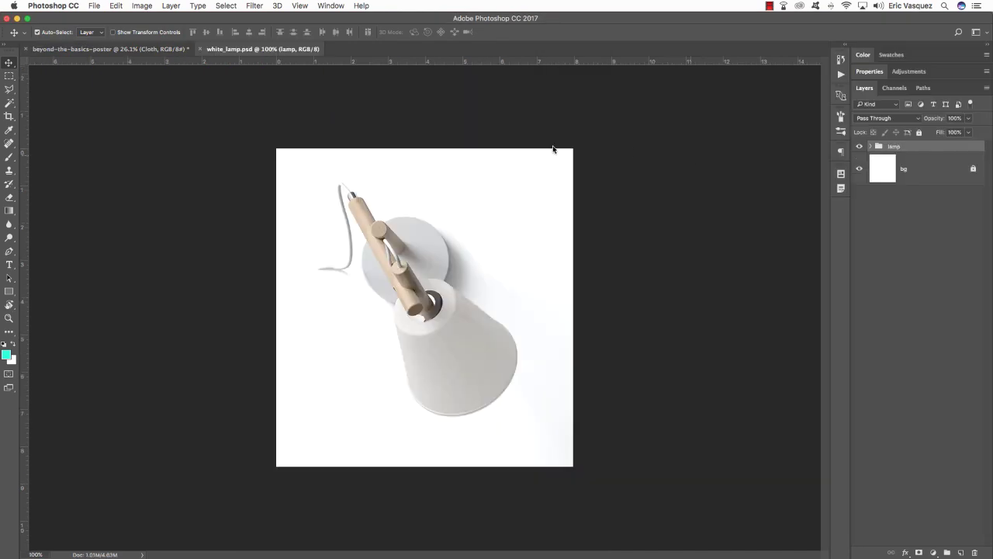
pyautogui.moveTo(269, 51); pyautogui.dragTo(698, 271)
pyautogui.moveTo(845, 419); pyautogui.dragTo(332, 149)
pyautogui.press('super')
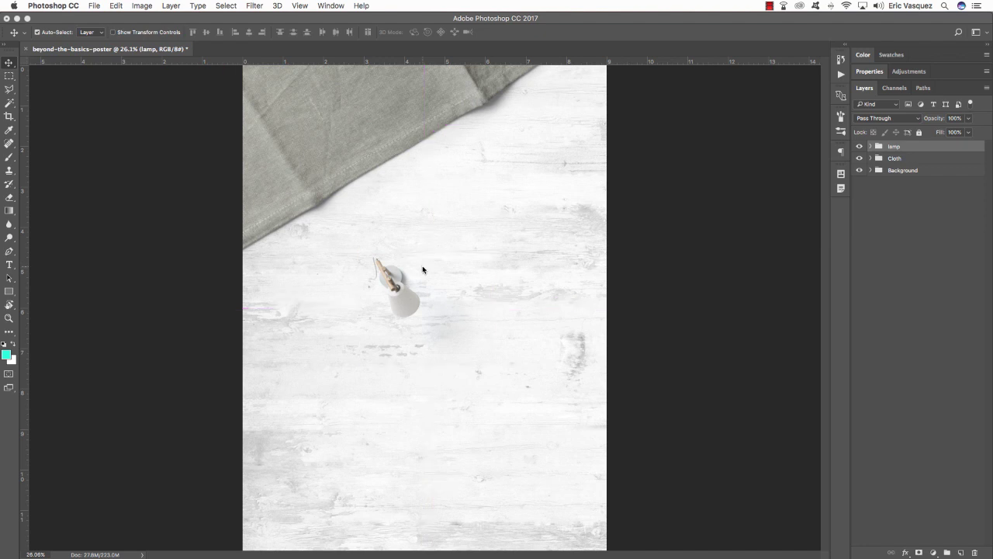
# Step: Enlarge the lamp to about 289% and move it to the top-left corner
pyautogui.press('super+t')
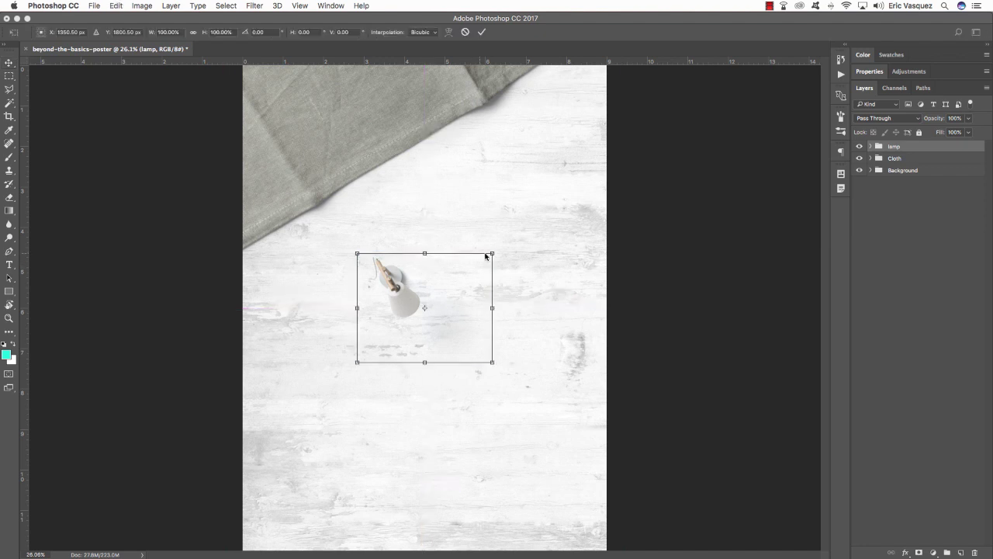
pyautogui.moveTo(492, 363); pyautogui.dragTo(662, 541)
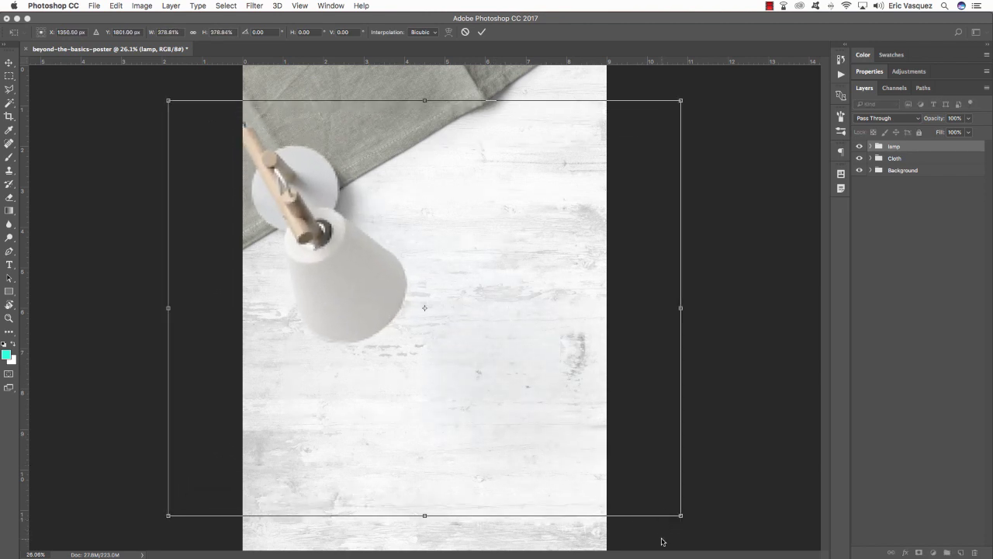
pyautogui.press('super+minus')
pyautogui.press('super+minus')
pyautogui.moveTo(393, 291); pyautogui.dragTo(392, 253)
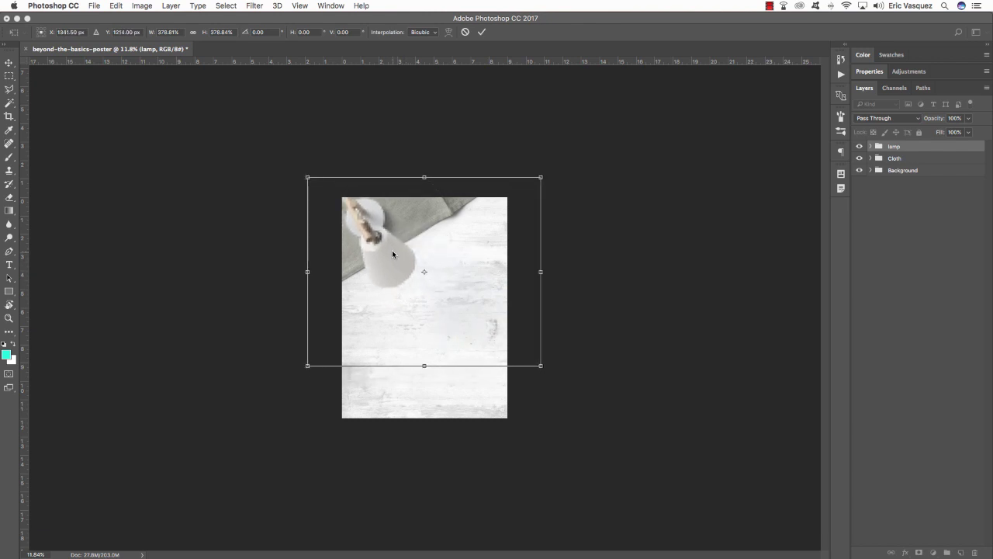
pyautogui.press('Return')
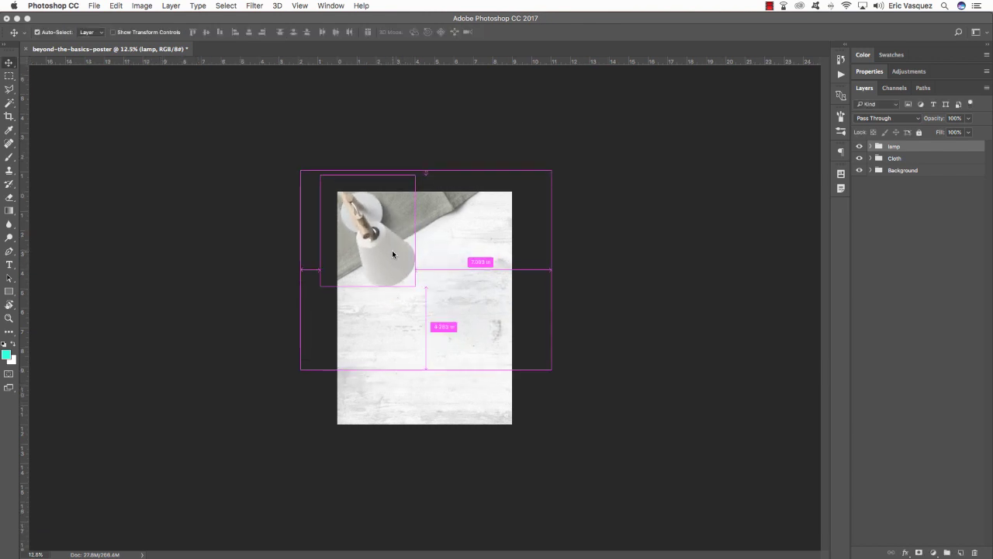
pyautogui.press('super+plus')
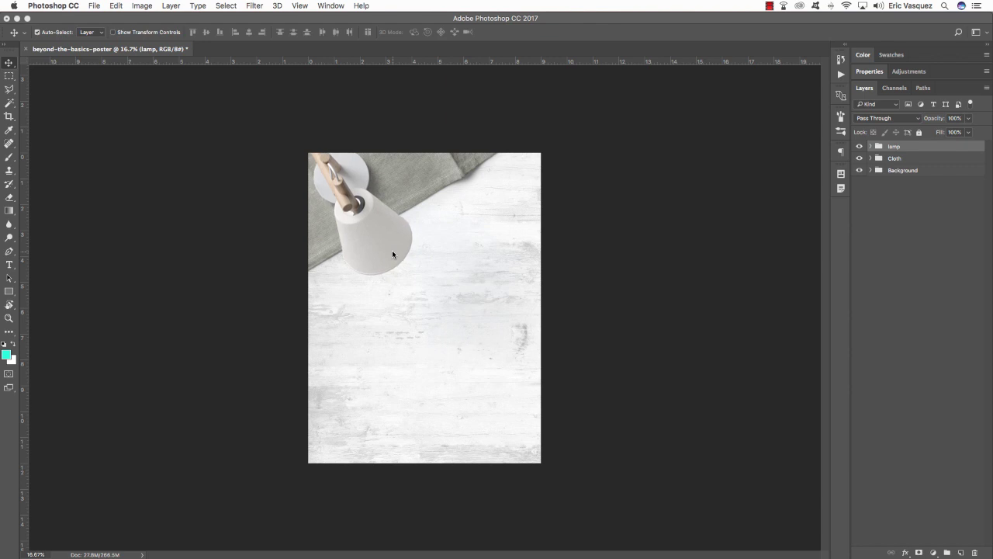
pyautogui.press('super+plus')
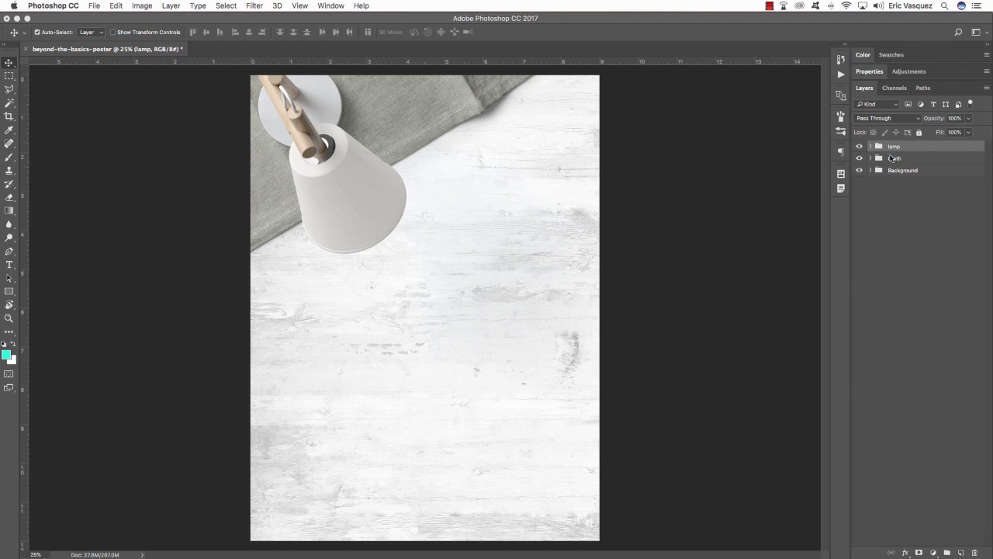
# Step: Nudge the lamp down slightly and enlarge it to 102.3%
pyautogui.hotkey('shift', 'Down')
pyautogui.hotkey('shift', 'Down')
pyautogui.hotkey('shift', 'Down')
pyautogui.hotkey('shift', 'Down')
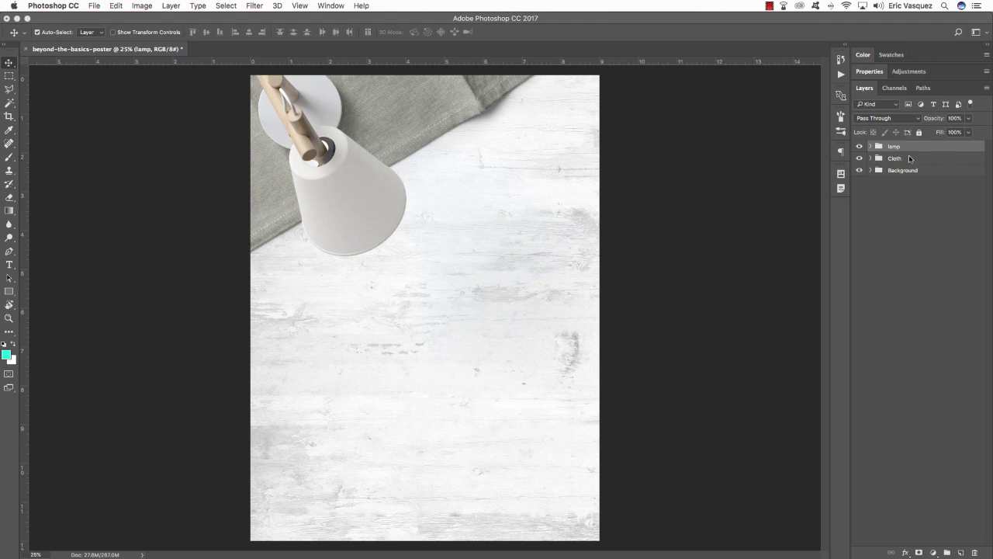
pyautogui.hotkey('ctrl', 't')
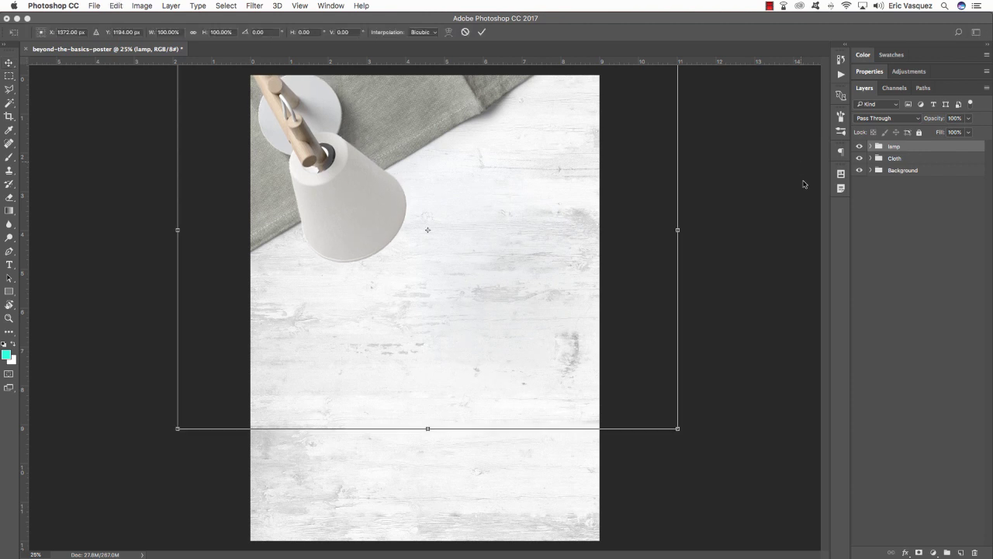
pyautogui.moveTo(677, 428); pyautogui.dragTo(683, 433)
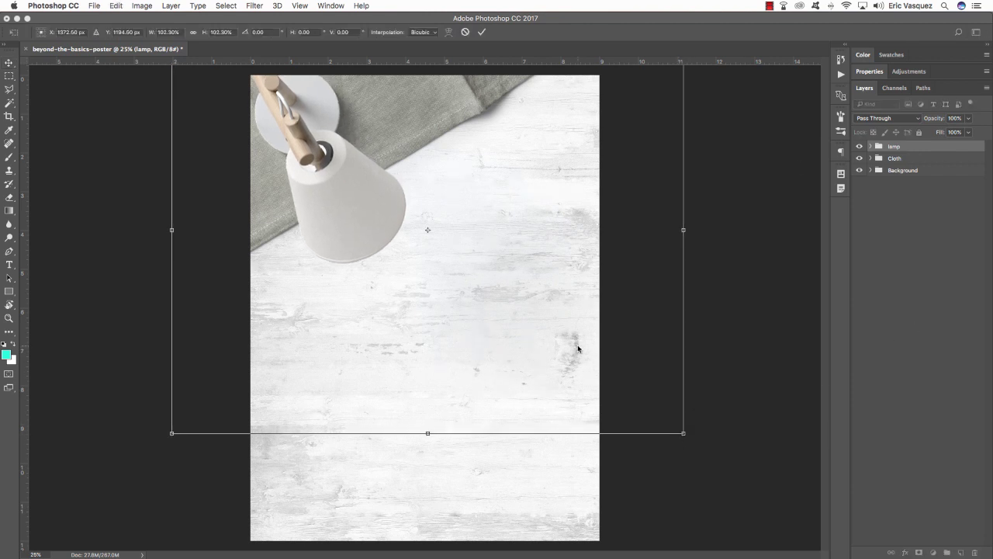
pyautogui.press('Return')
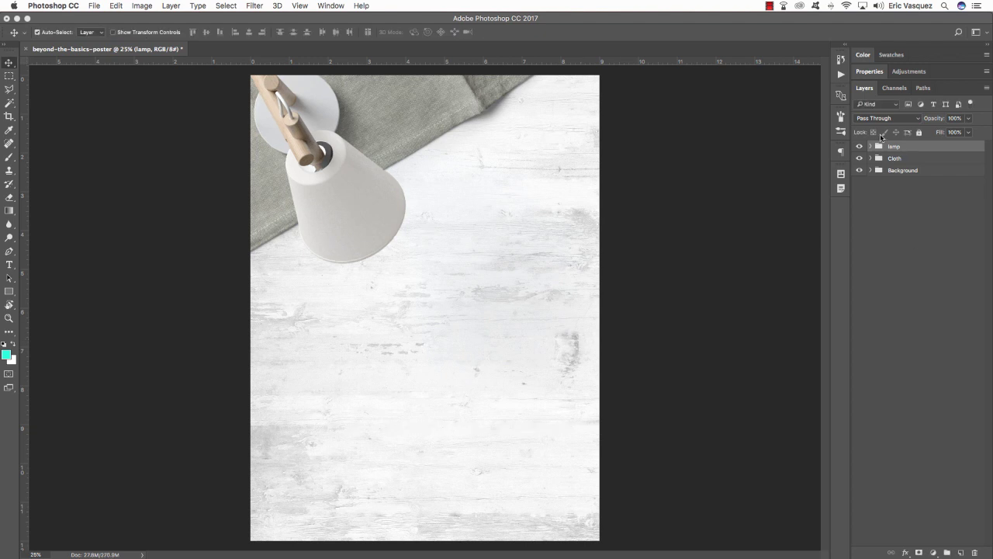
# Step: Rename the three groups LAMP, CLOTH and BACKGROUND
pyautogui.doubleClick(893, 144)
pyautogui.write('LAMP')
pyautogui.press('Return')
pyautogui.doubleClick(896, 158)
pyautogui.write('CLOTH')
pyautogui.press('Return')
pyautogui.doubleClick(902, 170)
pyautogui.write('BACKGROUND')
pyautogui.press('Return')
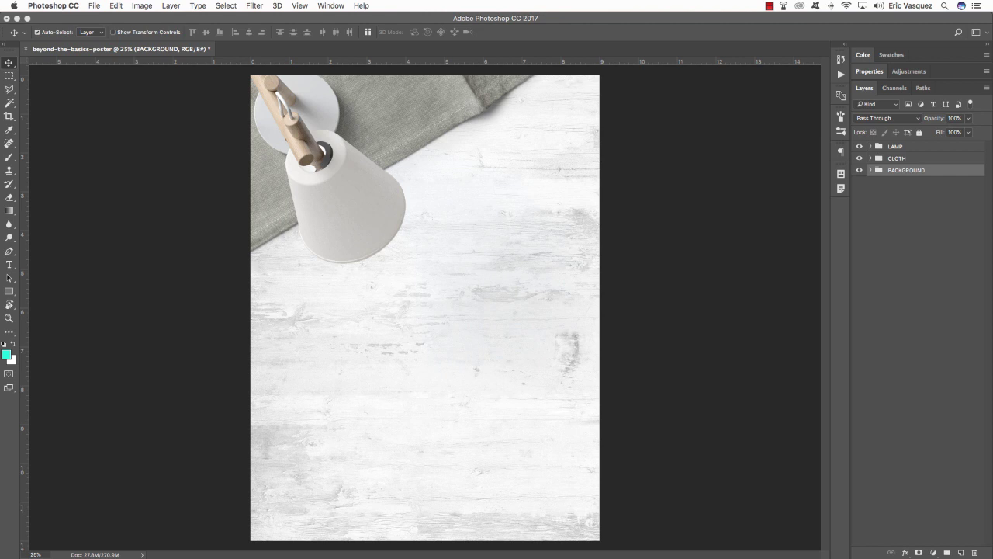
# Step: Nudge the CLOTH group down twice
pyautogui.click(941, 158)
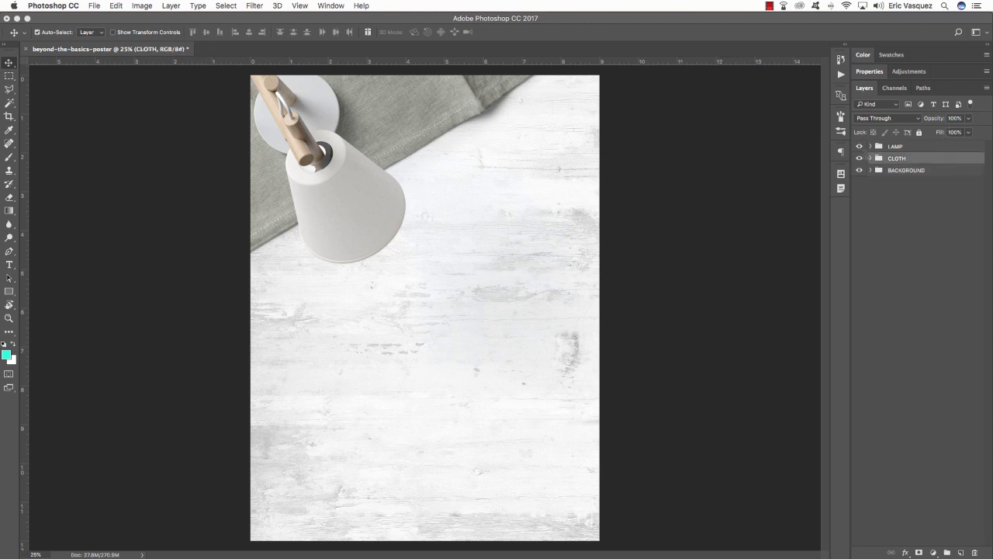
pyautogui.hotkey('shift', 'Down')
pyautogui.hotkey('shift', 'Down')
pyautogui.hotkey('shift', 'Down')
pyautogui.hotkey('shift', 'Down')
pyautogui.hotkey('shift', 'Down')
pyautogui.hotkey('shift', 'Down')
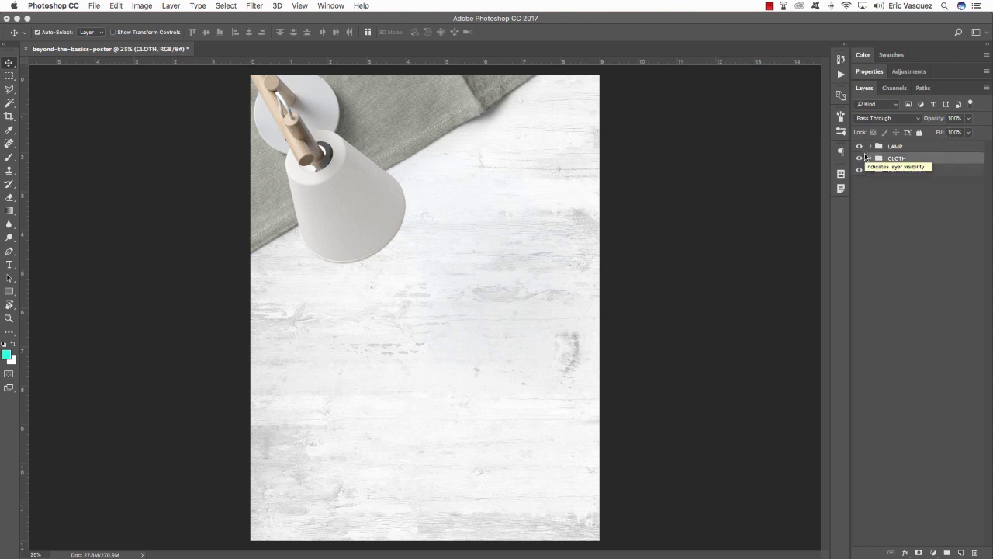
pyautogui.hotkey('shift', 'Down')
pyautogui.hotkey('shift', 'Down')
pyautogui.hotkey('shift', 'Down')
pyautogui.hotkey('shift', 'Down')
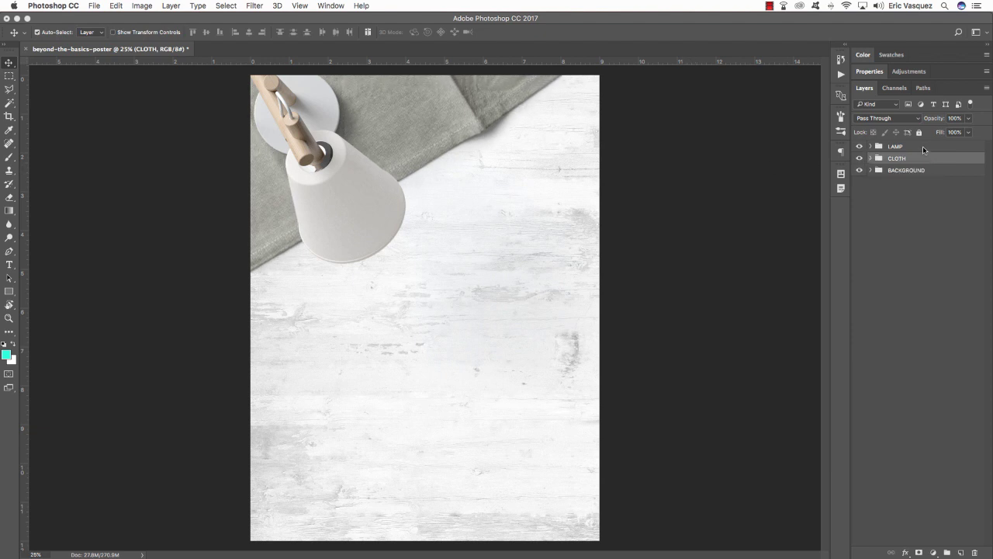
# Step: Open yellow_clock.psd and copy the clock group into the poster
pyautogui.press('super+Tab')
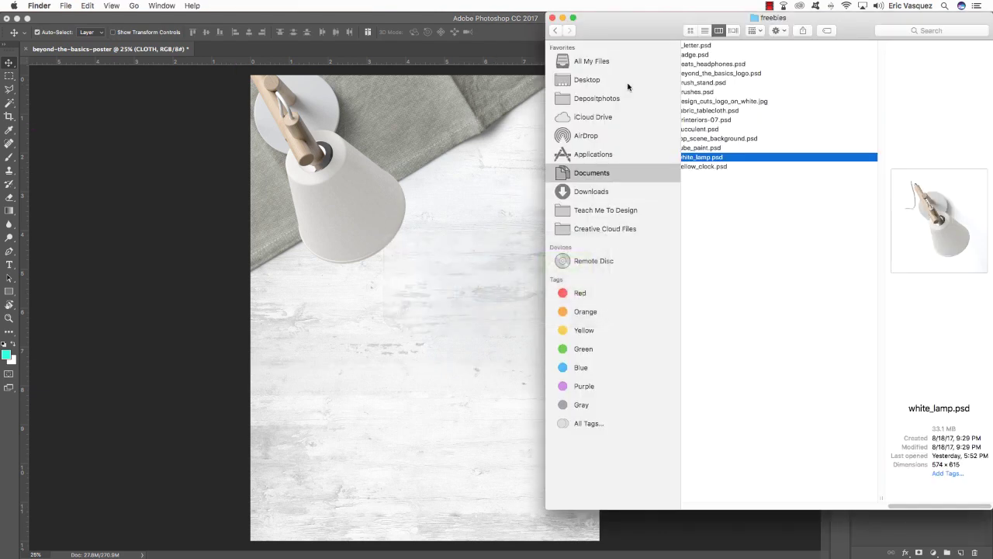
pyautogui.doubleClick(690, 167)
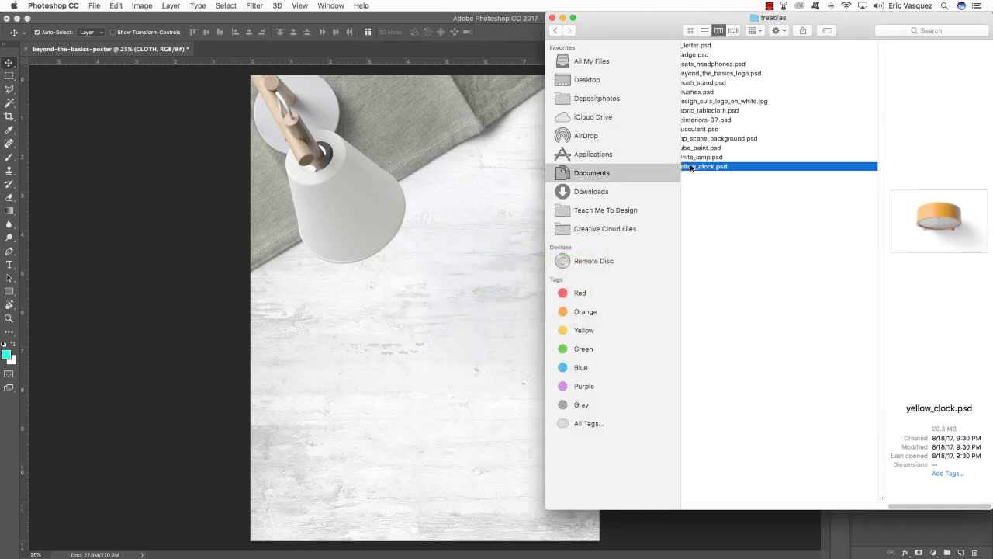
pyautogui.moveTo(900, 147); pyautogui.dragTo(441, 188)
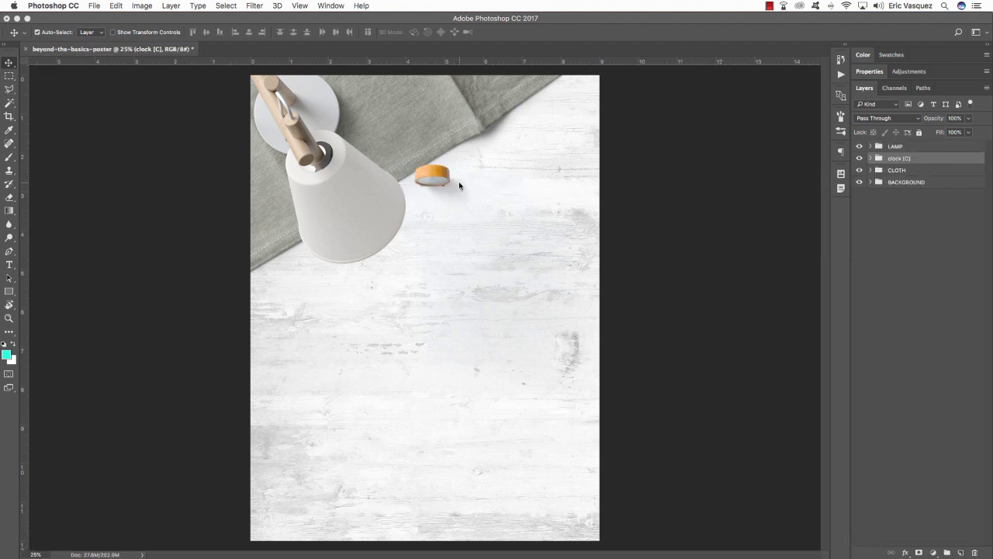
# Step: Rename the clock group CLOCK, enlarge it, tilt it clockwise and move it top-right
pyautogui.doubleClick(898, 158)
pyautogui.write('CLOCK')
pyautogui.press('Return')
pyautogui.press('super+t')
pyautogui.moveTo(476, 217); pyautogui.dragTo(520, 251)
pyautogui.moveTo(567, 190); pyautogui.dragTo(562, 250)
pyautogui.moveTo(485, 187); pyautogui.dragTo(551, 157)
pyautogui.press('Return')
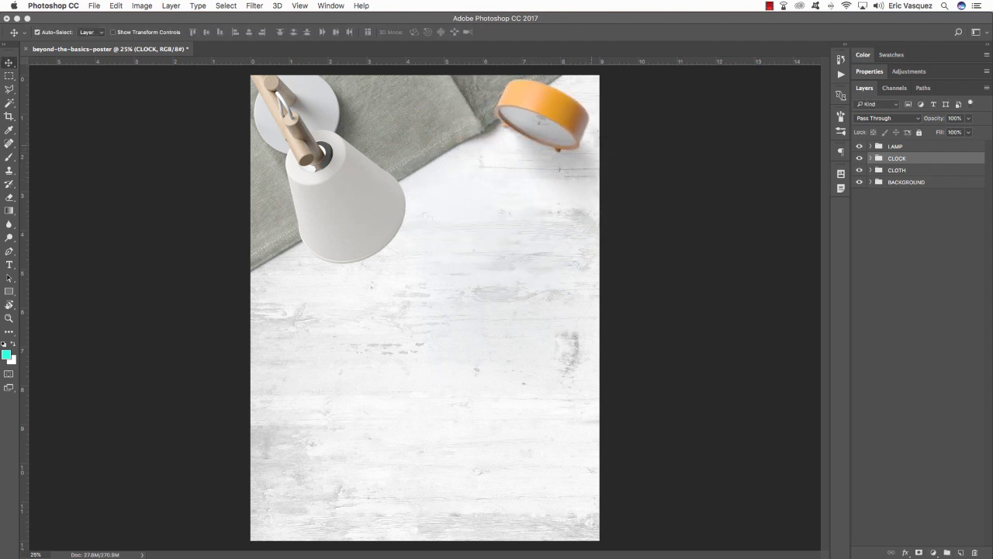
pyautogui.press('Right')
pyautogui.press('Right')
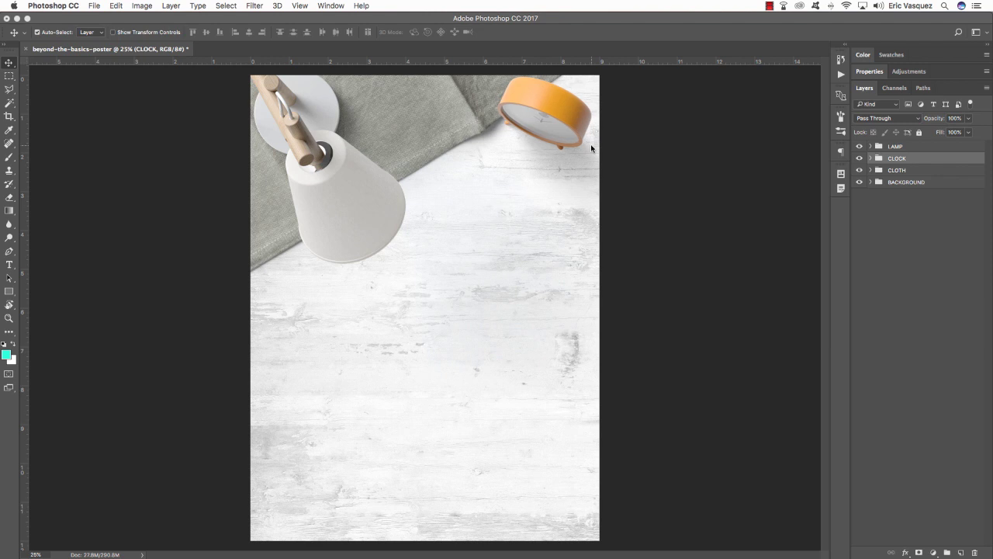
# Step: Test rotating the clock back about 4°, undo it, and select a_letter.psd in the asset folder
pyautogui.press('super+t')
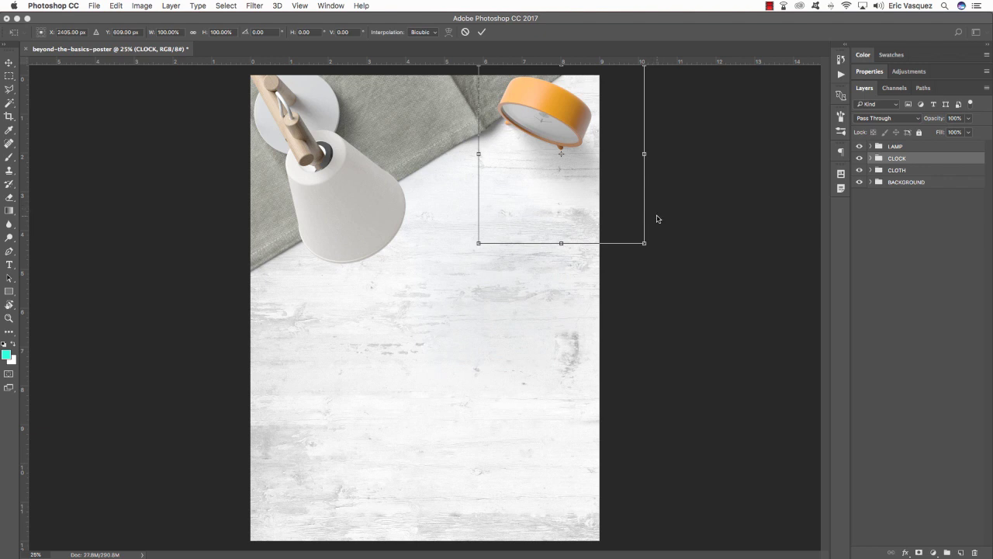
pyautogui.moveTo(657, 218)
pyautogui.mouseDown()
pyautogui.moveTo(643, 245)
pyautogui.moveTo(661, 225)
pyautogui.moveTo(662, 180)
pyautogui.moveTo(643, 246)
pyautogui.moveTo(654, 222)
pyautogui.moveTo(665, 224)
pyautogui.mouseUp()
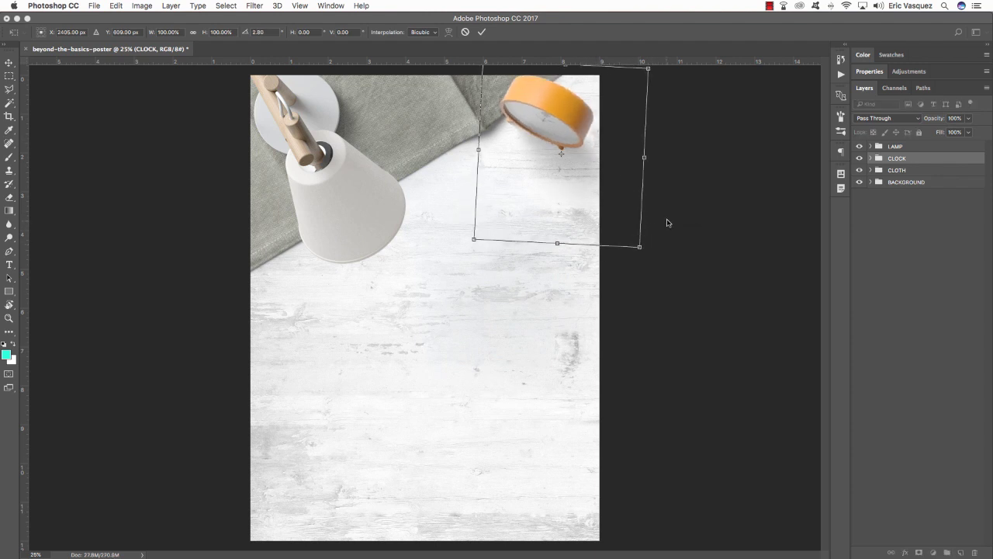
pyautogui.press('Return')
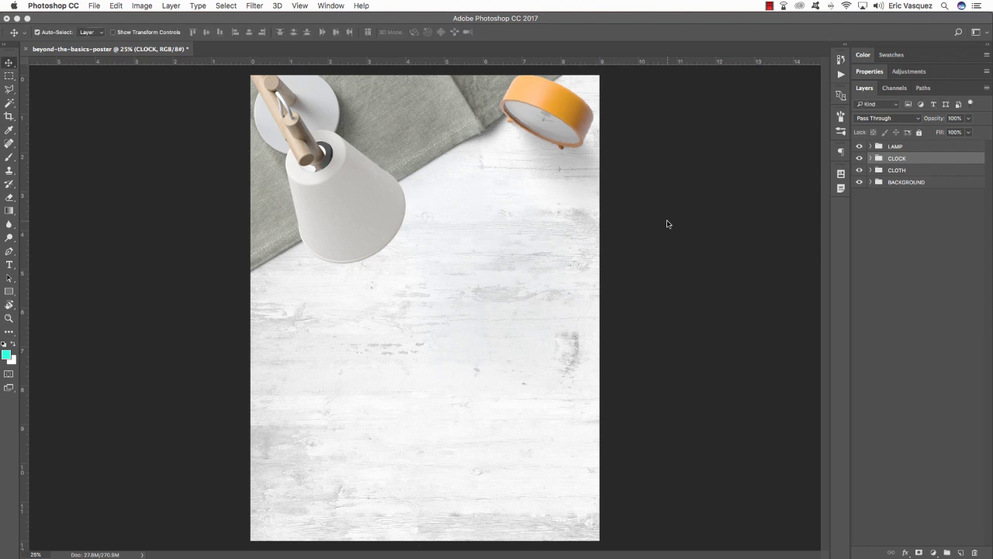
pyautogui.press('super+z')
pyautogui.press('super+z')
pyautogui.press('super+z')
pyautogui.press('super+z')
pyautogui.press('super+z')
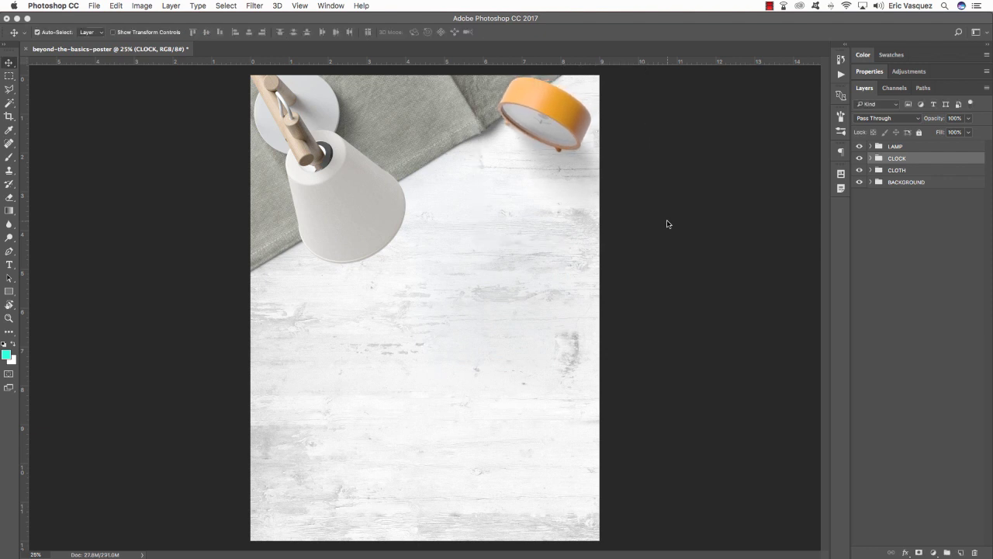
pyautogui.press('super+z')
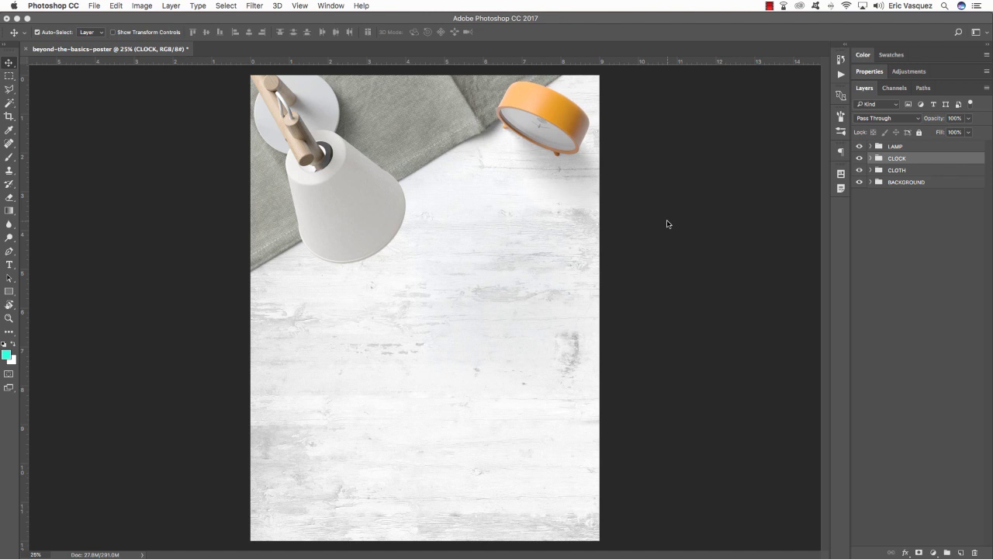
pyautogui.press('super+Tab')
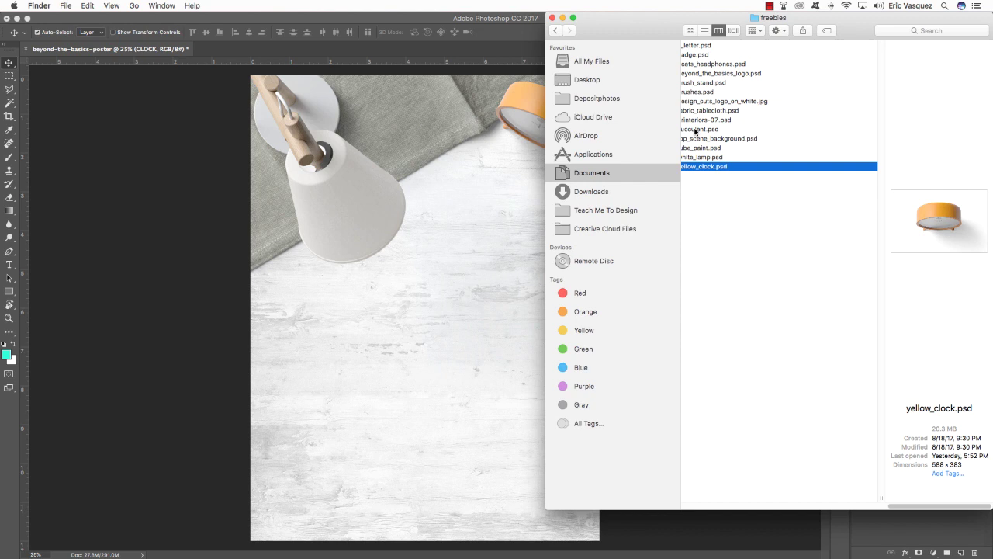
pyautogui.click(696, 45)
# Step: Open a_letter.psd, copy the red A into the poster, and enlarge and tilt it bottom-right
pyautogui.doubleClick(696, 45)
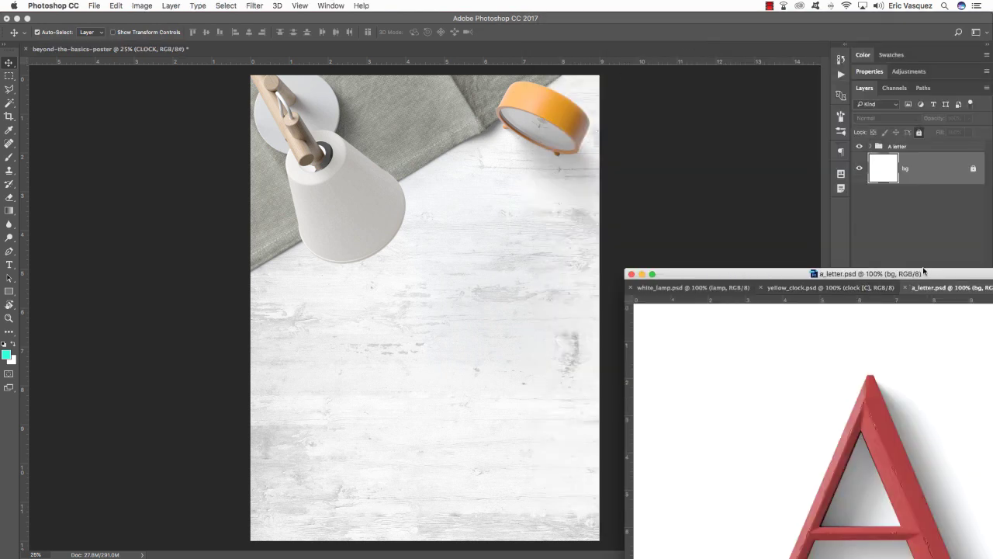
pyautogui.moveTo(911, 147); pyautogui.dragTo(447, 343)
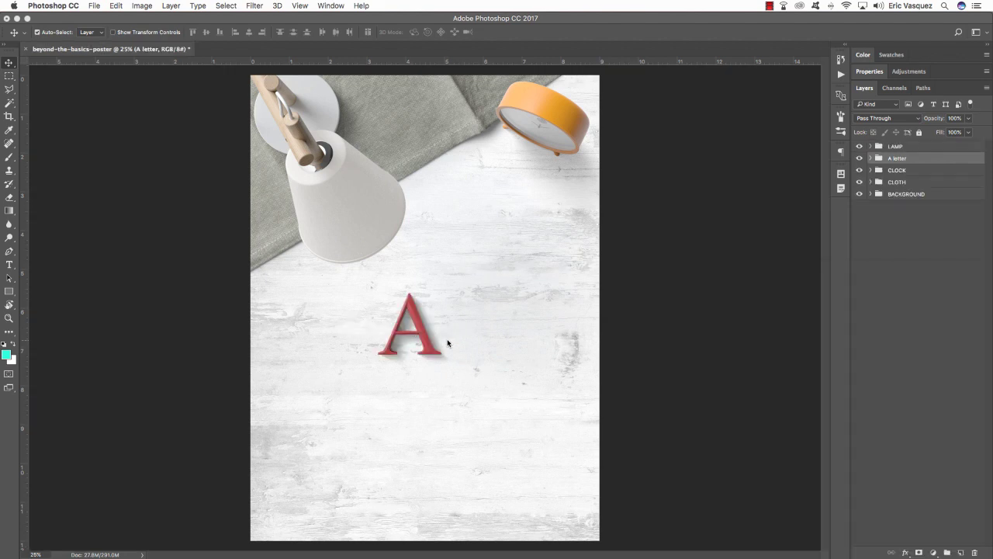
pyautogui.press('super+t')
pyautogui.moveTo(458, 294); pyautogui.dragTo(499, 268)
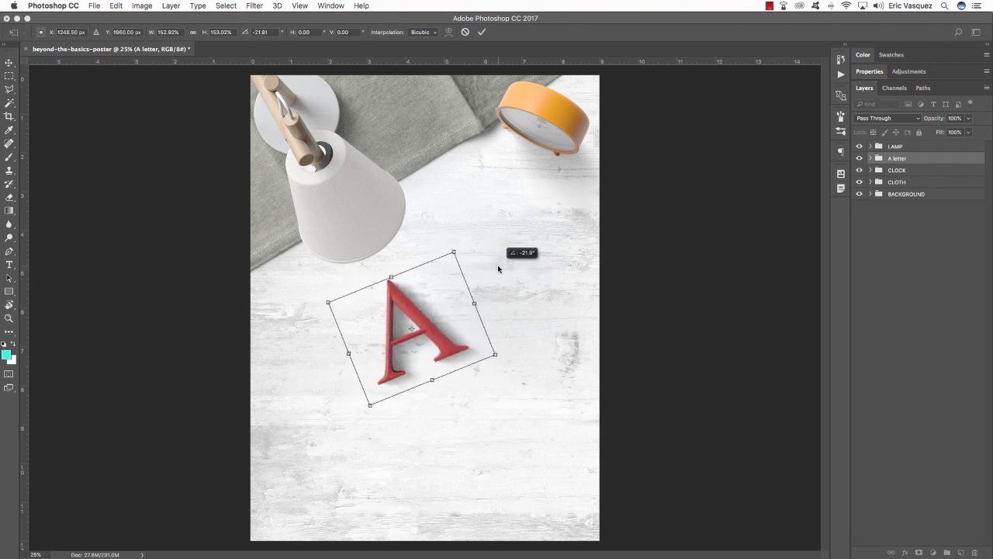
pyautogui.moveTo(401, 293); pyautogui.dragTo(563, 465)
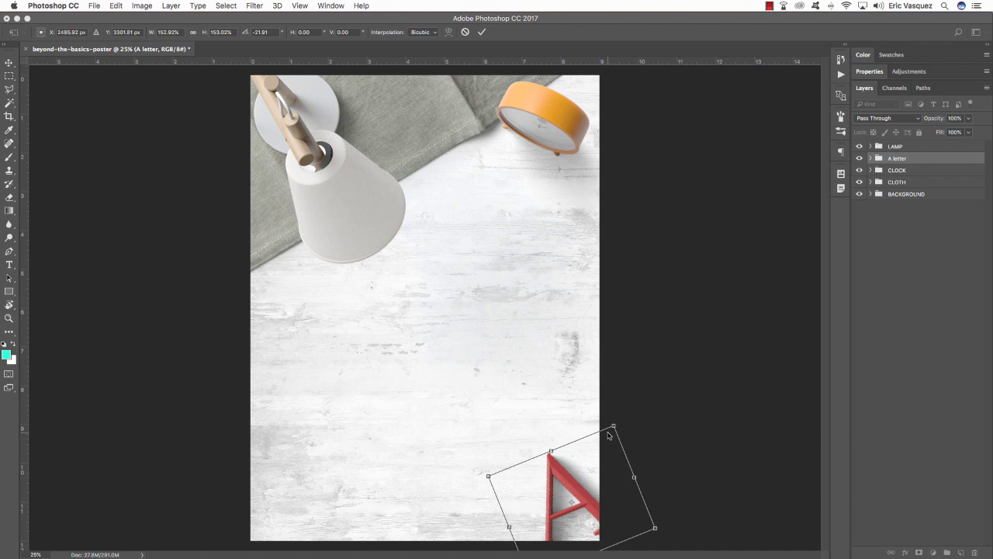
pyautogui.moveTo(618, 426); pyautogui.dragTo(619, 417)
pyautogui.moveTo(538, 416); pyautogui.dragTo(523, 431)
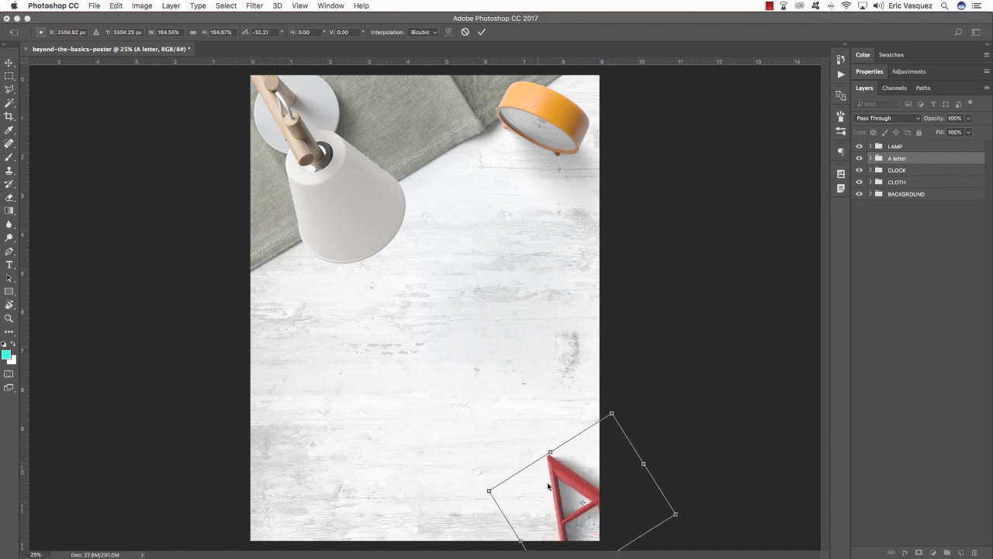
pyautogui.press('Return')
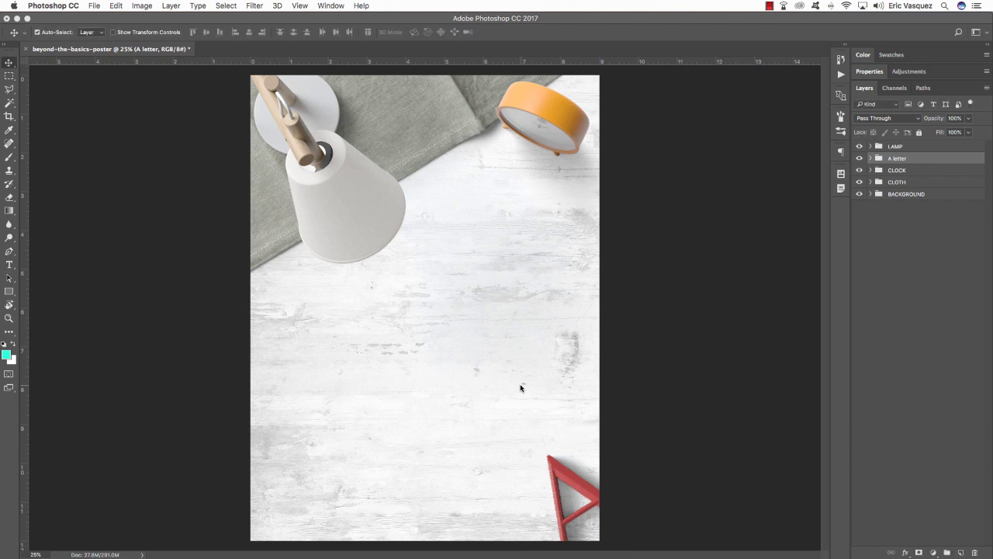
# Step: Nudge the A left and up, rename its group A LETTER, and open beats_headphones.psd
pyautogui.hotkey('shift', 'Left')
pyautogui.hotkey('shift', 'Left')
pyautogui.hotkey('shift', 'Left')
pyautogui.hotkey('shift', 'Left')
pyautogui.hotkey('shift', 'Left')
pyautogui.hotkey('shift', 'Left')
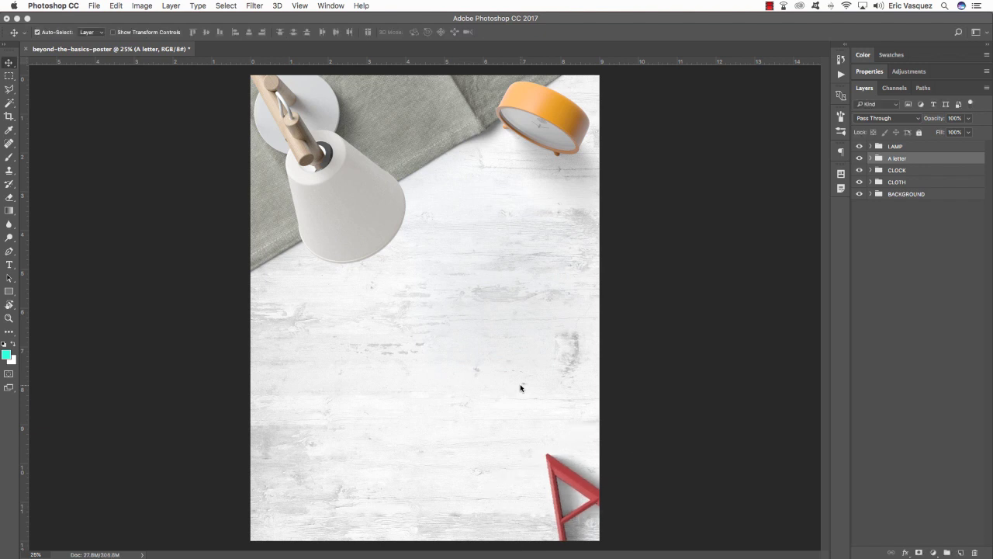
pyautogui.hotkey('shift', 'Up')
pyautogui.hotkey('shift', 'Up')
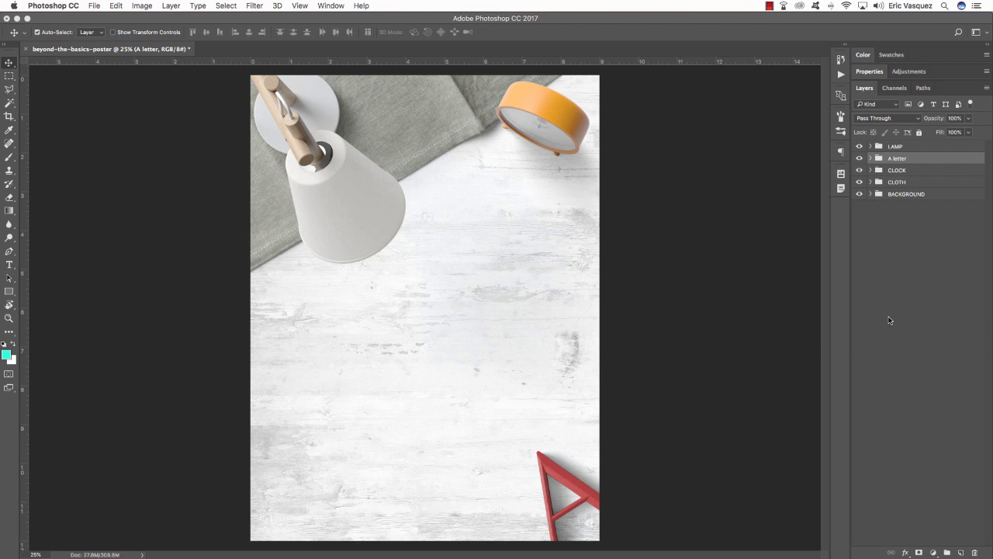
pyautogui.write('A LETTER')
pyautogui.press('Return')
pyautogui.press('super+Tab')
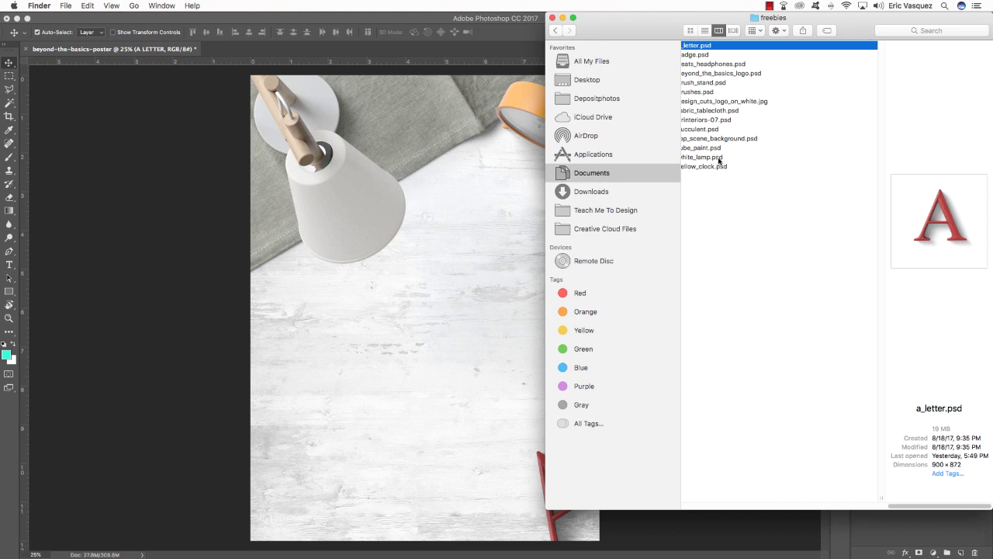
pyautogui.press('super+Tab')
pyautogui.hotkey('ctrl', 'Tab')
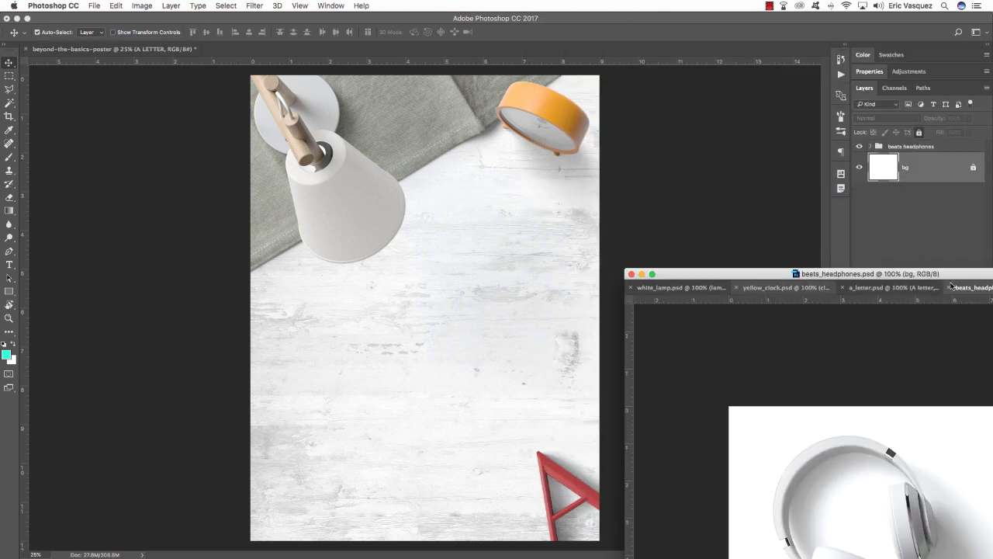
# Step: Copy the headphones group into the poster and rename it HEADPHONES
pyautogui.moveTo(910, 148); pyautogui.dragTo(299, 272)
pyautogui.hotkey('ctrl', 'Tab')
pyautogui.hotkey('ctrl', 'Tab')
pyautogui.hotkey('ctrl', 'Tab')
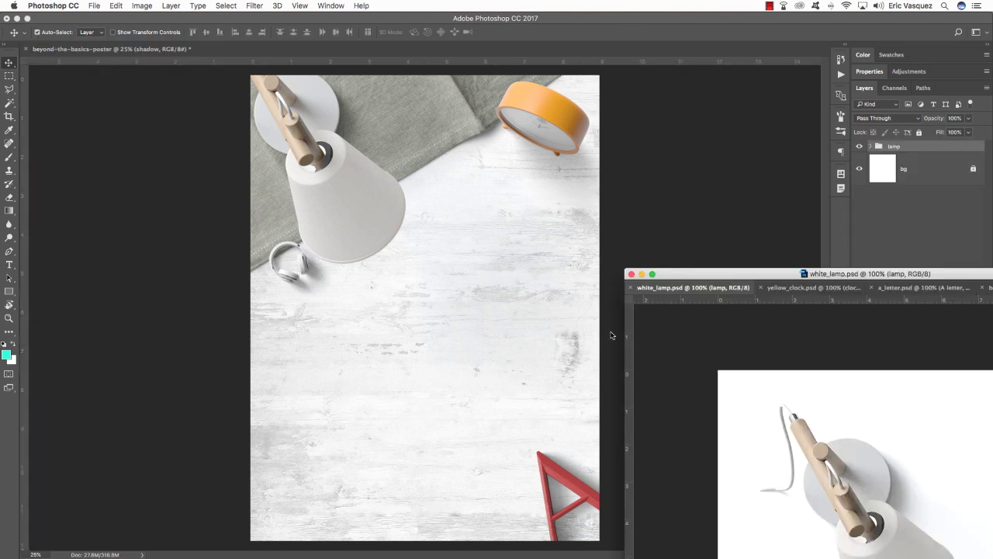
pyautogui.hotkey('ctrl', 'Tab')
pyautogui.hotkey('ctrl', 'Tab')
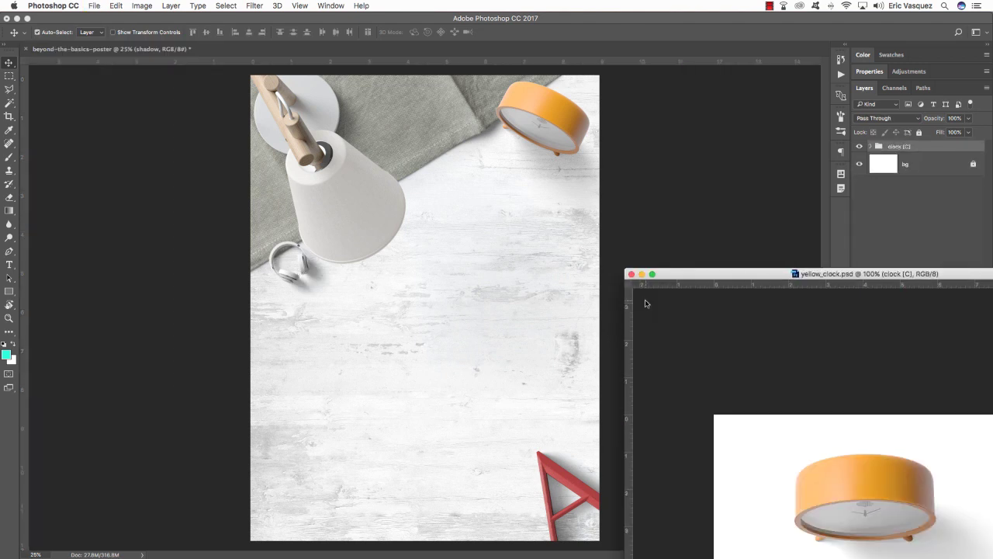
pyautogui.click(955, 145)
pyautogui.click(870, 146)
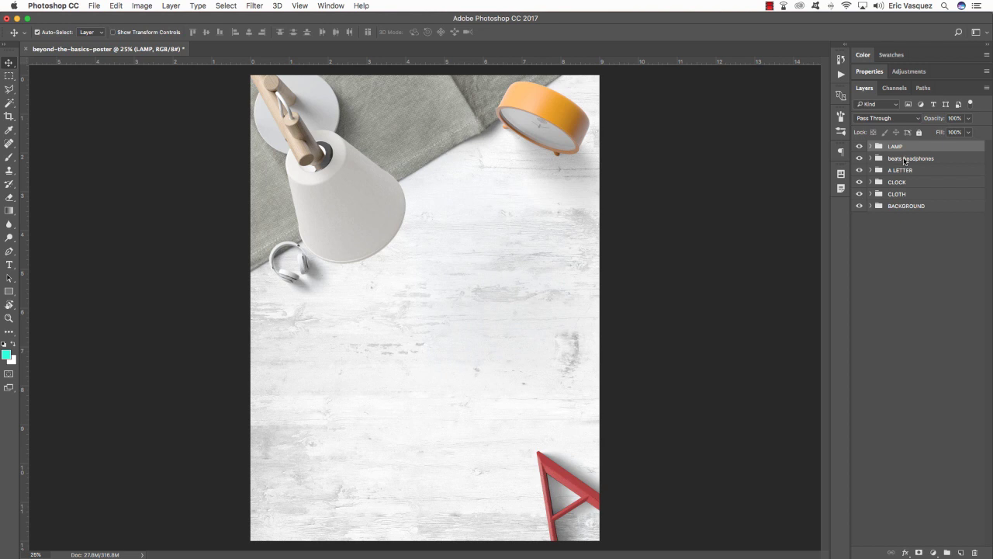
pyautogui.doubleClick(904, 159)
pyautogui.write('HEADPHONES')
pyautogui.press('Return')
# Step: Scale the headphones to about 415%, tilt them and place them along the right-edge guide
pyautogui.press('super+t')
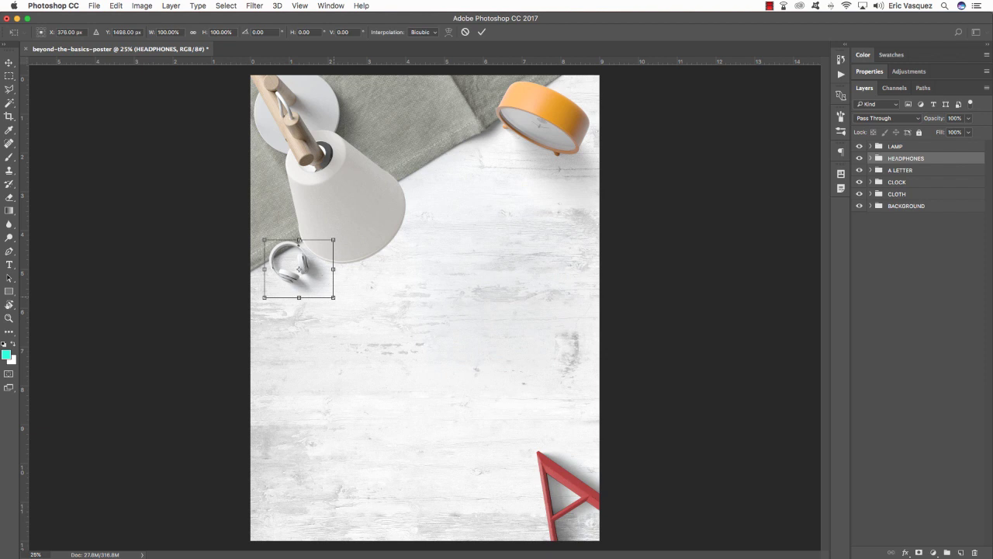
pyautogui.moveTo(334, 296); pyautogui.dragTo(422, 371)
pyautogui.moveTo(361, 288); pyautogui.dragTo(544, 332)
pyautogui.moveTo(604, 209); pyautogui.dragTo(658, 402)
pyautogui.moveTo(641, 437); pyautogui.dragTo(643, 428)
pyautogui.moveTo(547, 312); pyautogui.dragTo(608, 300)
pyautogui.moveTo(738, 273); pyautogui.dragTo(741, 263)
pyautogui.moveTo(681, 406)
pyautogui.mouseDown()
pyautogui.moveTo(696, 417)
pyautogui.moveTo(689, 412)
pyautogui.mouseUp()
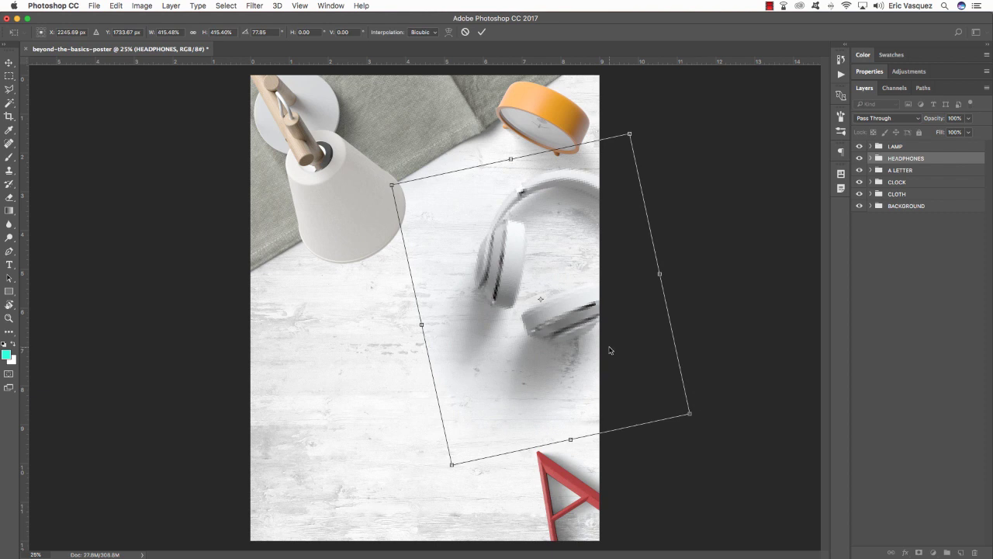
pyautogui.press('Return')
# Step: Nudge the headphones down and rotate them about one degree
pyautogui.hotkey('shift', 'Down')
pyautogui.hotkey('shift', 'Down')
pyautogui.hotkey('shift', 'Down')
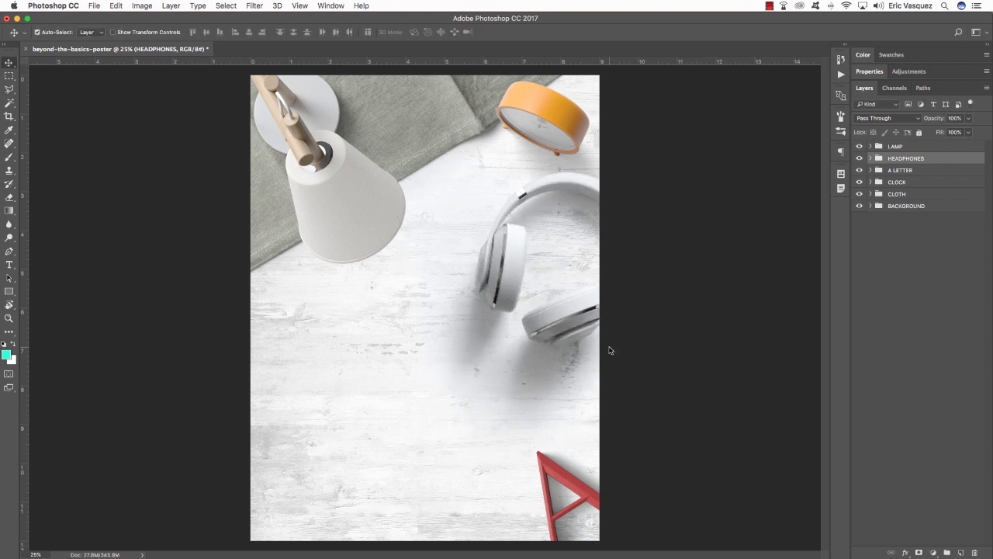
pyautogui.hotkey('ctrl', 't')
pyautogui.moveTo(722, 349); pyautogui.dragTo(724, 348)
pyautogui.press('Return')
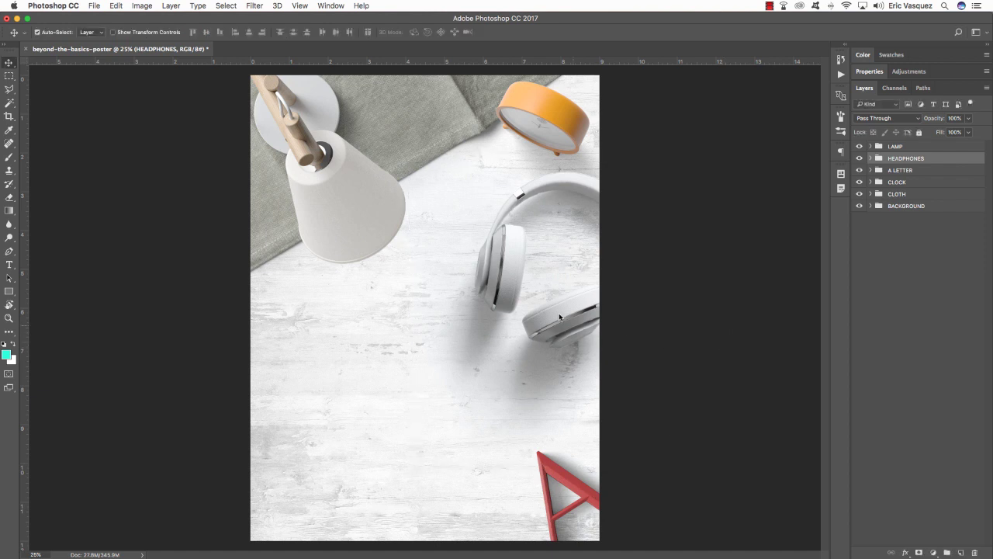
# Step: Scale the CLOCK group down to about 81% around its centre in the top-right corner
pyautogui.click(921, 195)
pyautogui.click(915, 183)
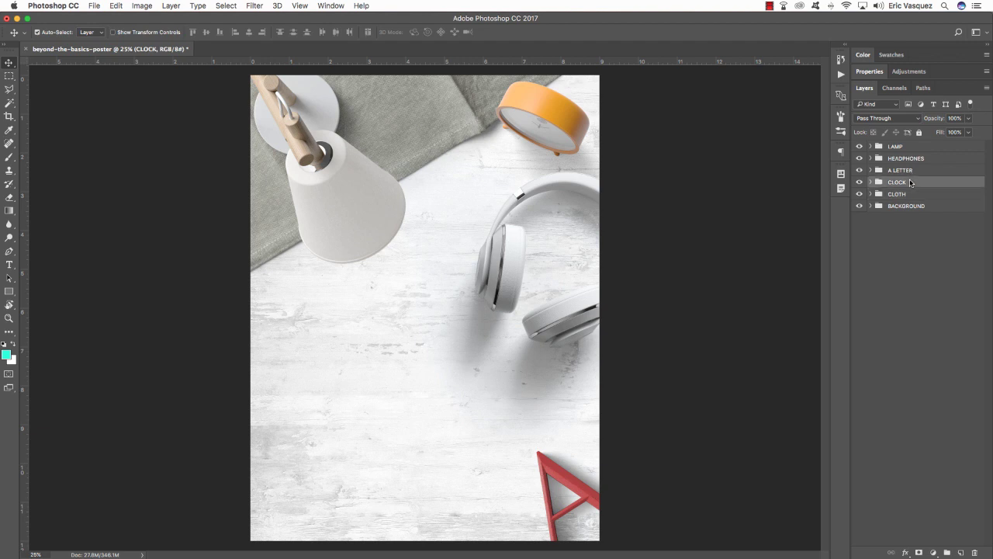
pyautogui.hotkey('ctrl', 't')
pyautogui.moveTo(640, 253); pyautogui.dragTo(632, 234)
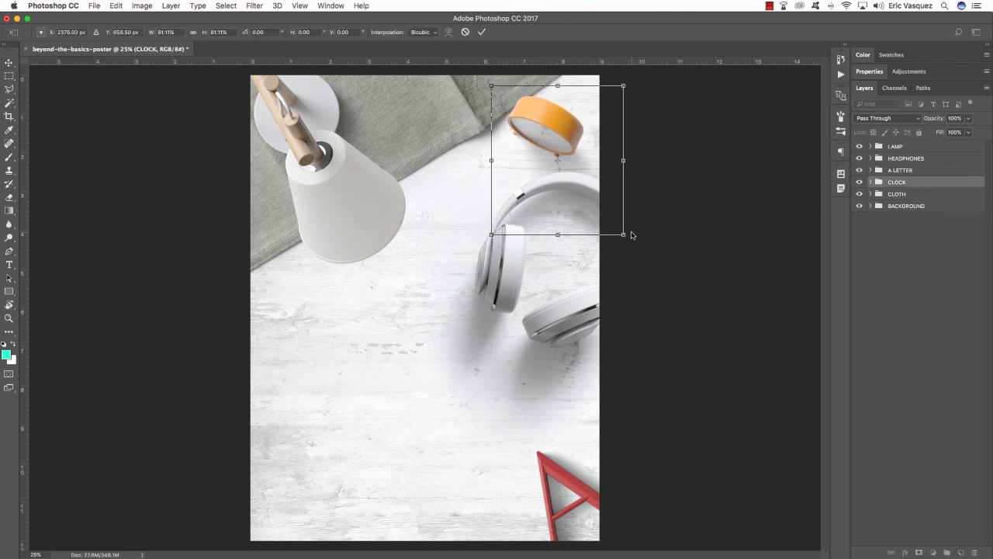
pyautogui.press('Return')
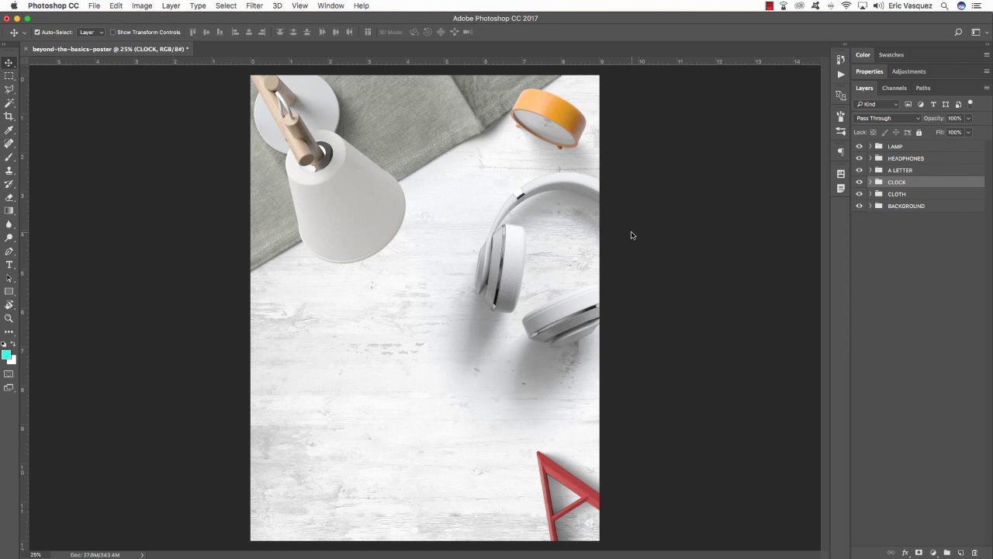
# Step: Open succulent.psd and copy its Plant group into the poster
pyautogui.press('super+Tab')
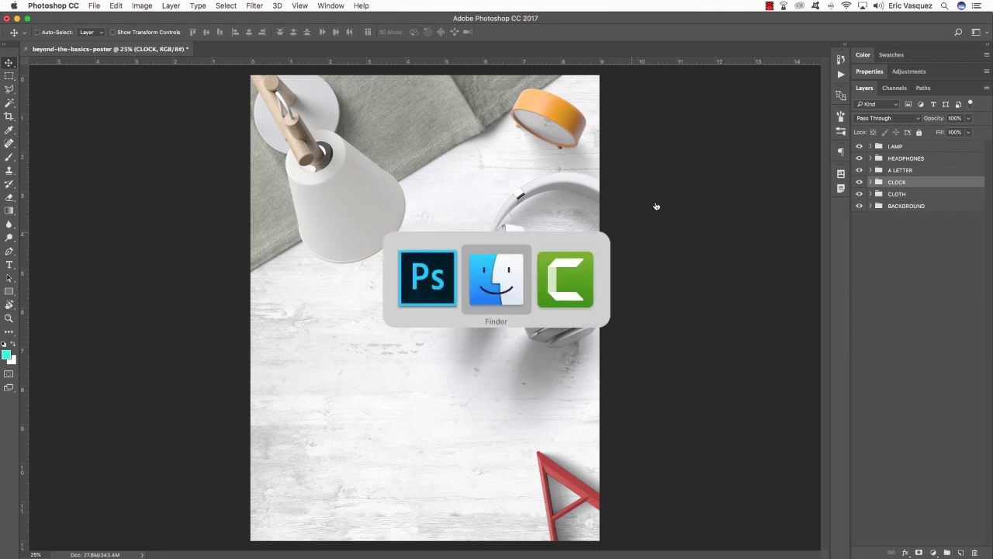
pyautogui.click(700, 130)
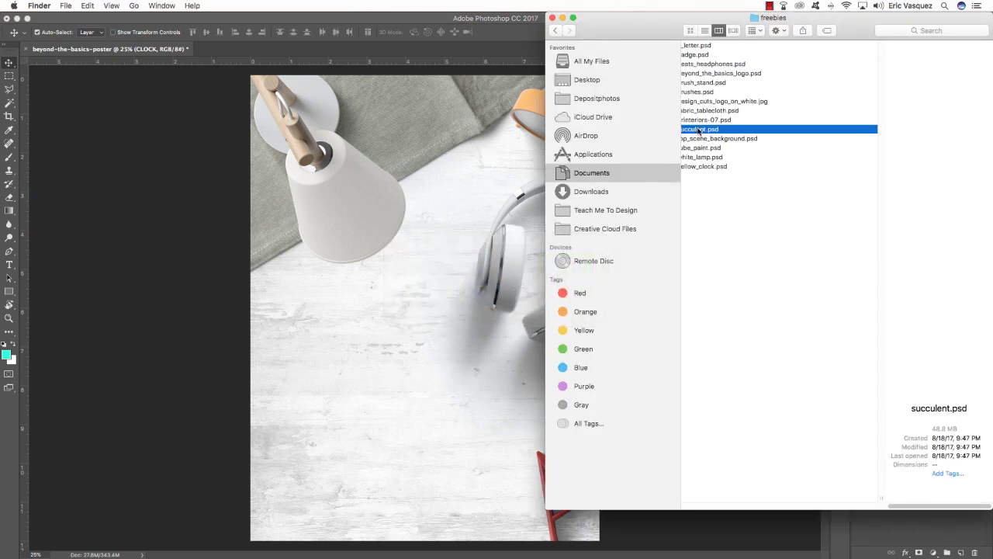
pyautogui.press('super+Tab')
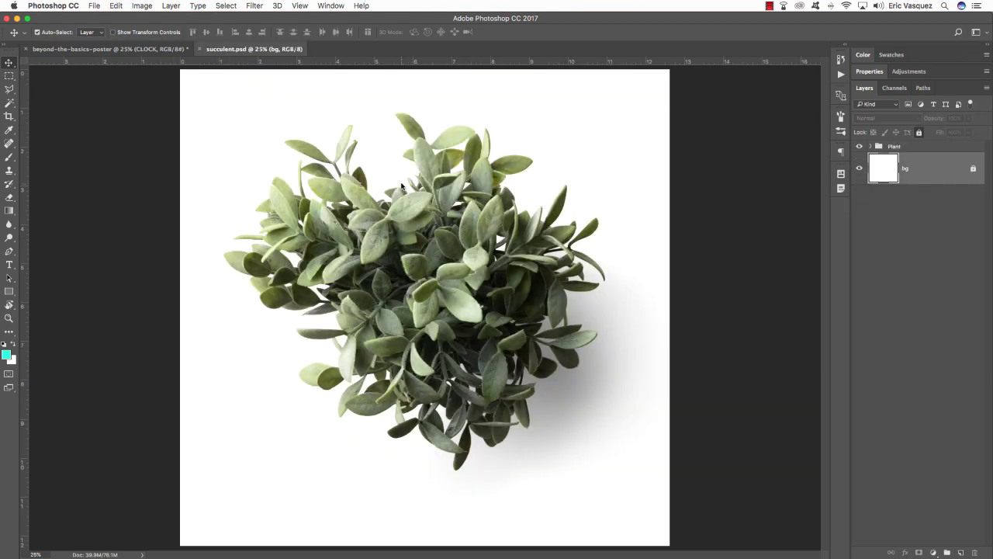
pyautogui.moveTo(221, 53); pyautogui.dragTo(647, 255)
pyautogui.click(918, 146)
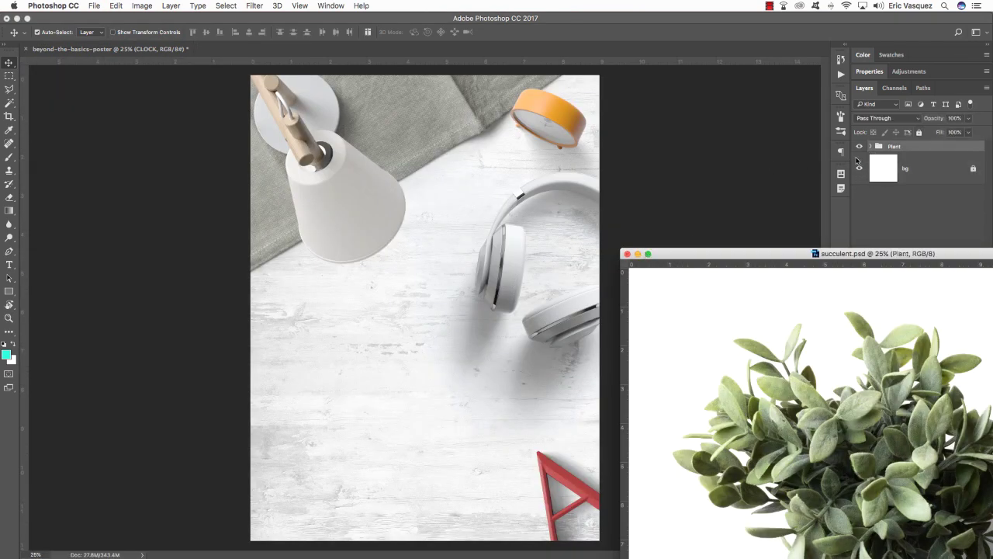
pyautogui.moveTo(935, 148); pyautogui.dragTo(450, 337)
pyautogui.click(450, 253)
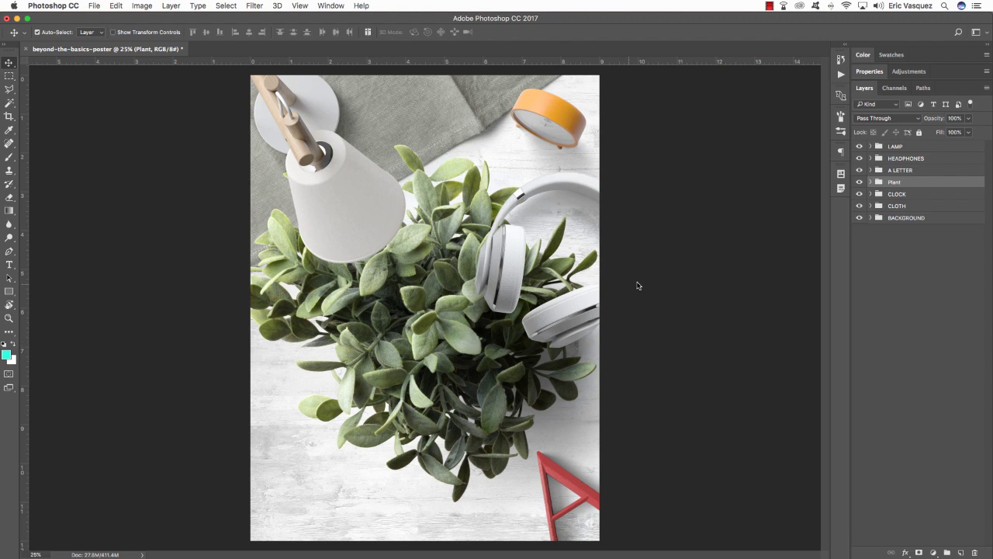
# Step: Rename the copied plant group to PLANT
pyautogui.doubleClick(894, 182)
pyautogui.write('PLANT')
pyautogui.press('Return')
# Step: Shrink the plant, move it to the bottom-left corner, and tilt it about 10° counterclockwise
pyautogui.press('super+t')
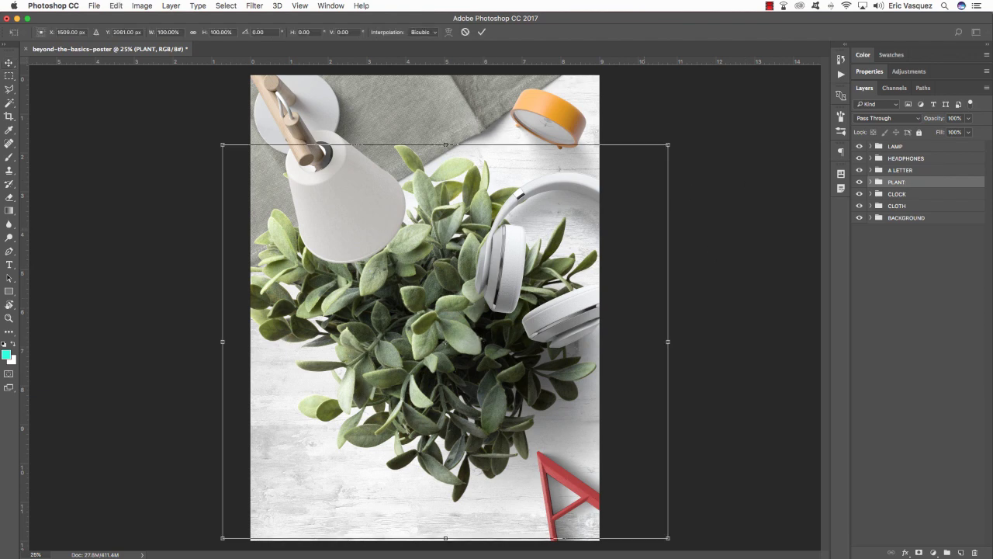
pyautogui.moveTo(669, 147); pyautogui.dragTo(613, 192)
pyautogui.moveTo(478, 259); pyautogui.dragTo(294, 447)
pyautogui.moveTo(469, 424); pyautogui.dragTo(449, 384)
pyautogui.press('Return')
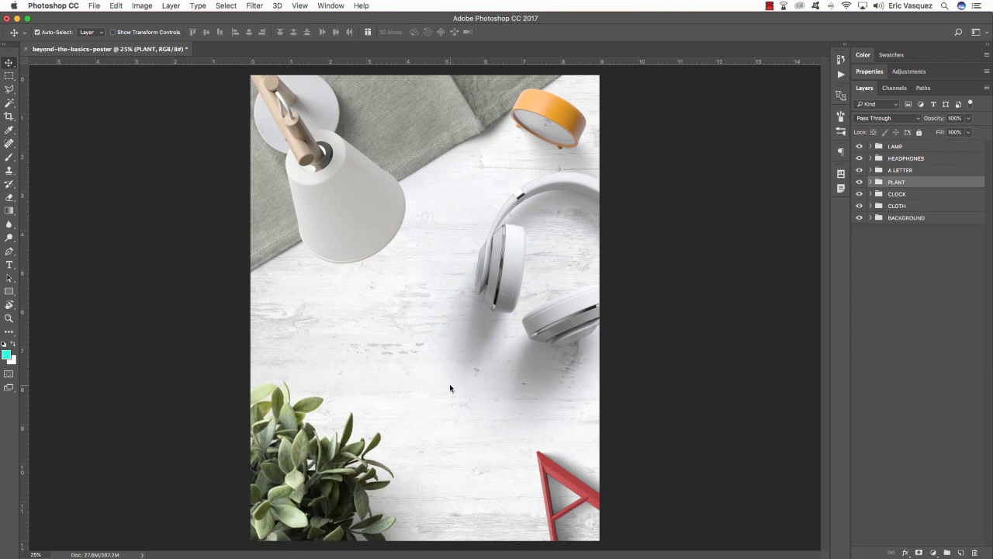
pyautogui.press('super+Tab')
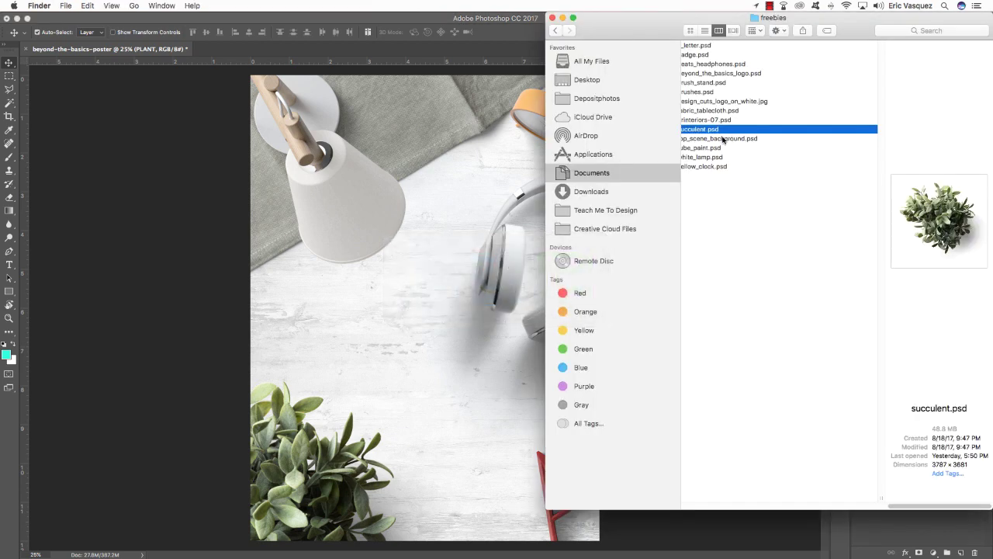
# Step: Open tube_paint.psd, copy the tube group into the poster, and enlarge it
pyautogui.press('super+Tab')
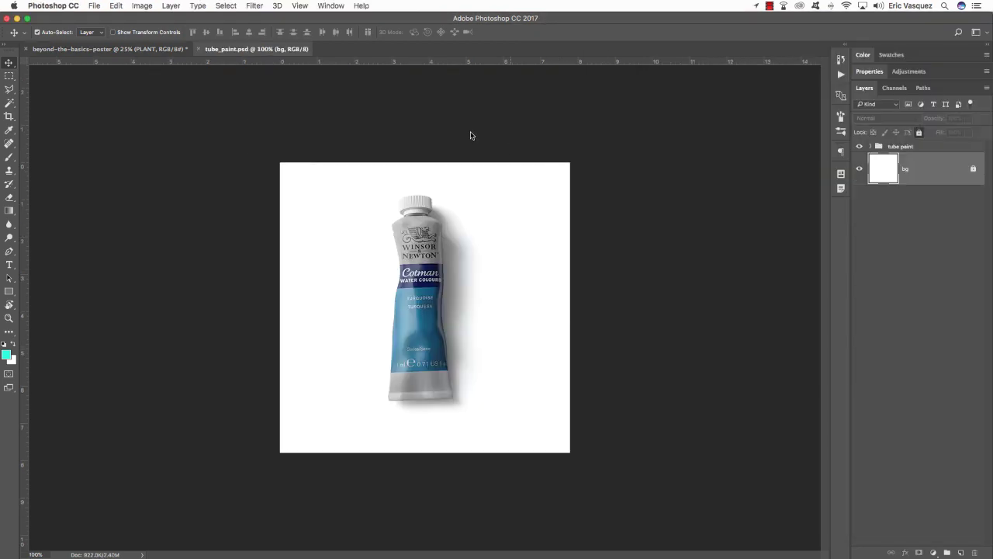
pyautogui.moveTo(270, 49); pyautogui.dragTo(804, 294)
pyautogui.moveTo(900, 146)
pyautogui.mouseDown()
pyautogui.moveTo(831, 152)
pyautogui.moveTo(465, 394)
pyautogui.moveTo(501, 332)
pyautogui.mouseUp()
pyautogui.hotkey('ctrl', 't')
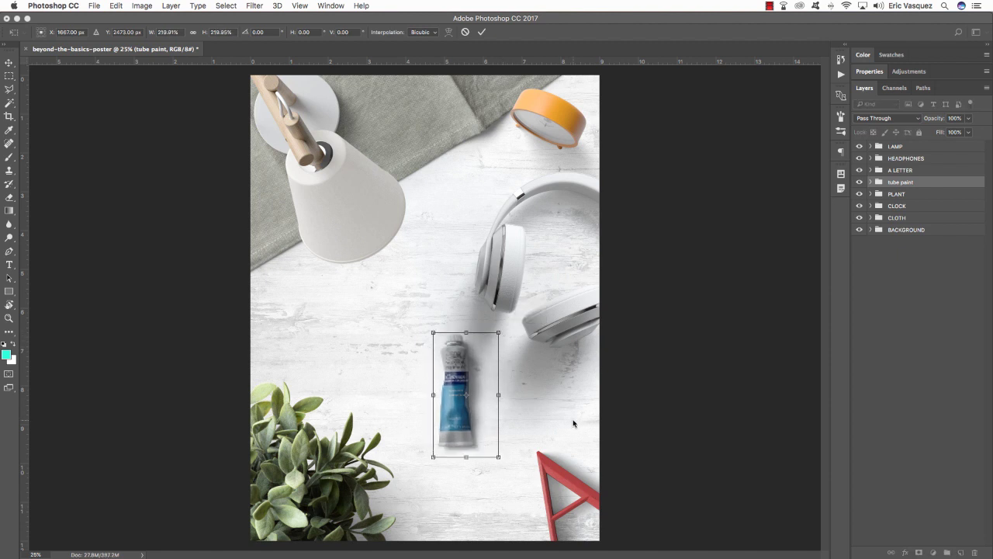
pyautogui.press('Return')
# Step: Move the tube to the bottom edge, tilt it about 22°, and name the group TUBE PAINT
pyautogui.hotkey('ctrl', 't')
pyautogui.moveTo(465, 357); pyautogui.dragTo(459, 484)
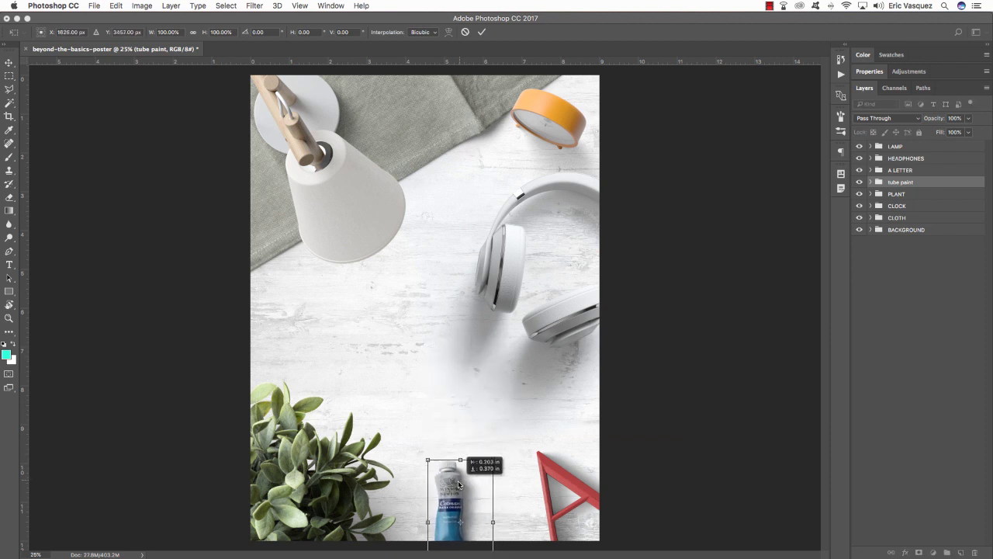
pyautogui.moveTo(483, 433); pyautogui.dragTo(521, 448)
pyautogui.moveTo(481, 479); pyautogui.dragTo(475, 497)
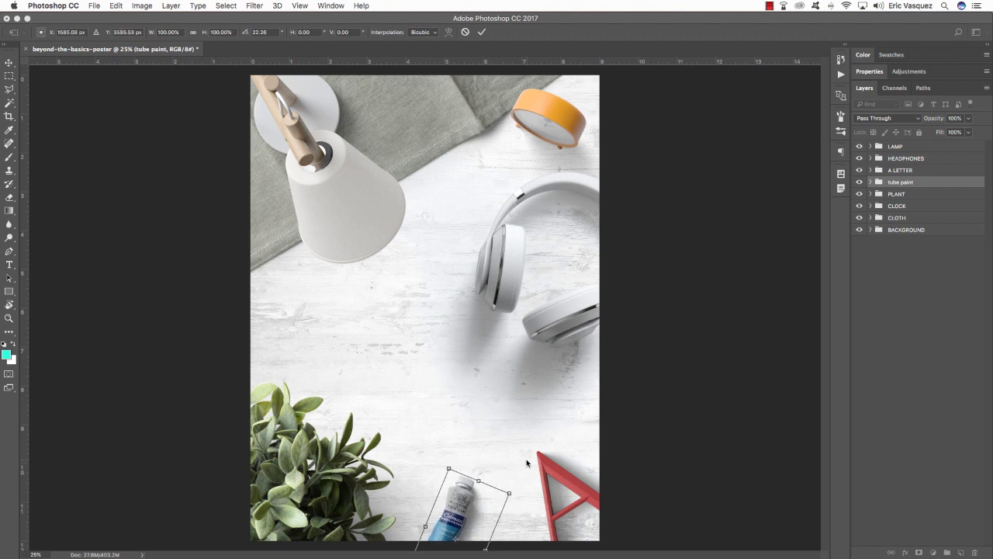
pyautogui.press('Return')
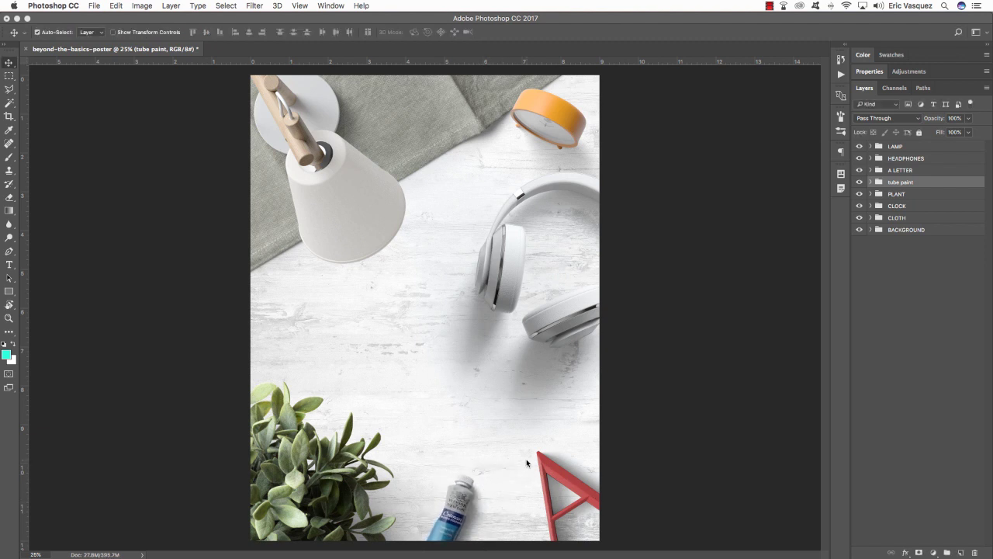
pyautogui.write('TUBE PAINT')
pyautogui.press('Return')
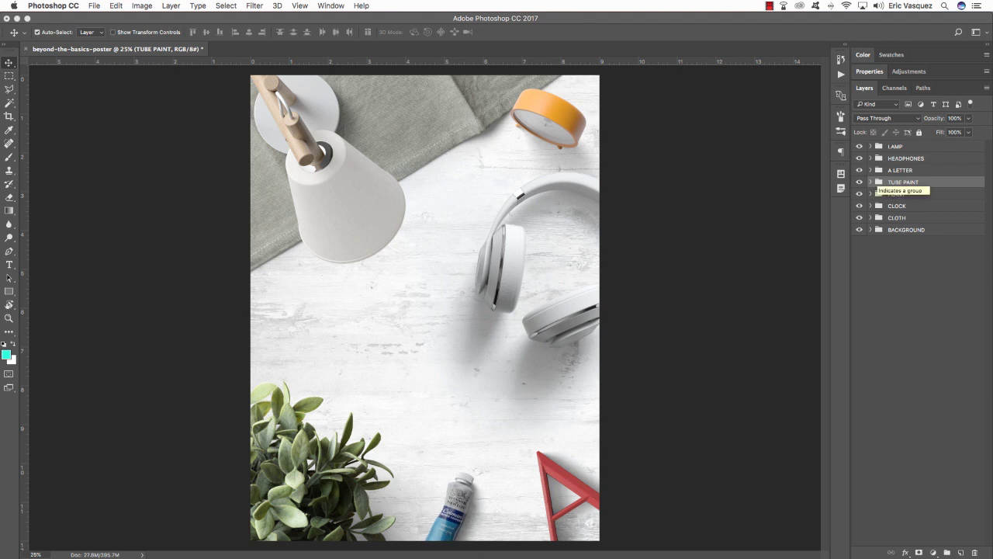
# Step: Nudge the A LETTER group right and down to space it from the tube
pyautogui.click(919, 170)
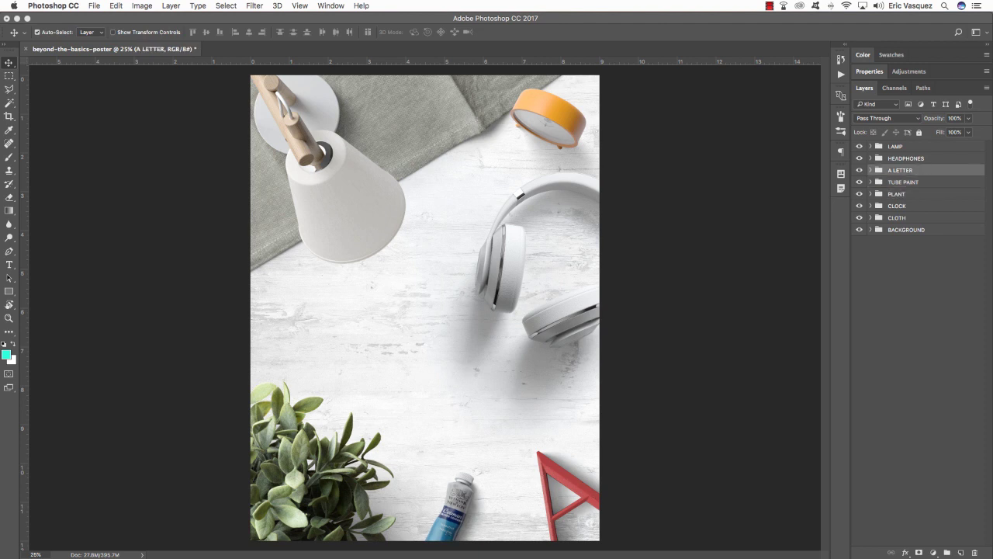
pyautogui.hotkey('shift', 'Right')
pyautogui.hotkey('shift', 'Down')
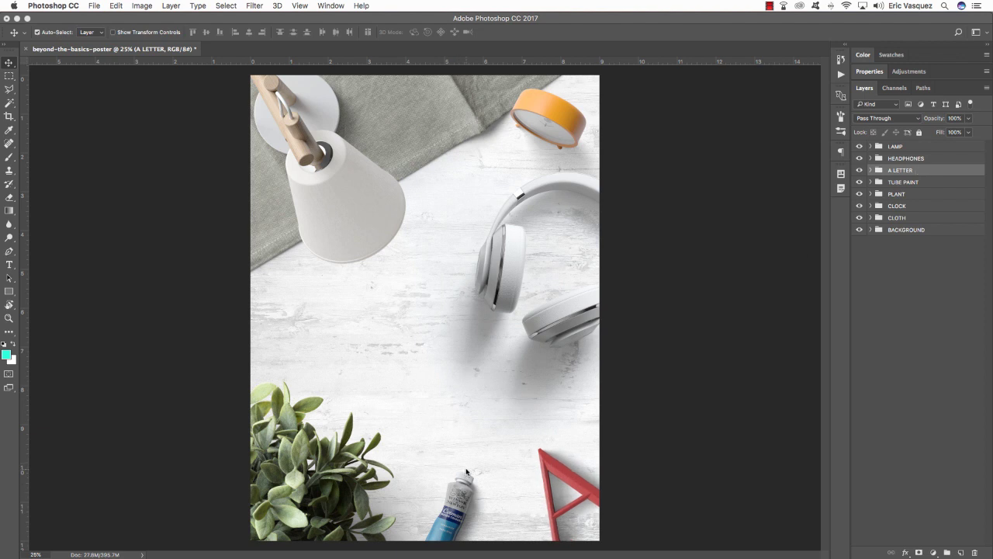
pyautogui.press('super')
pyautogui.press('super+Tab')
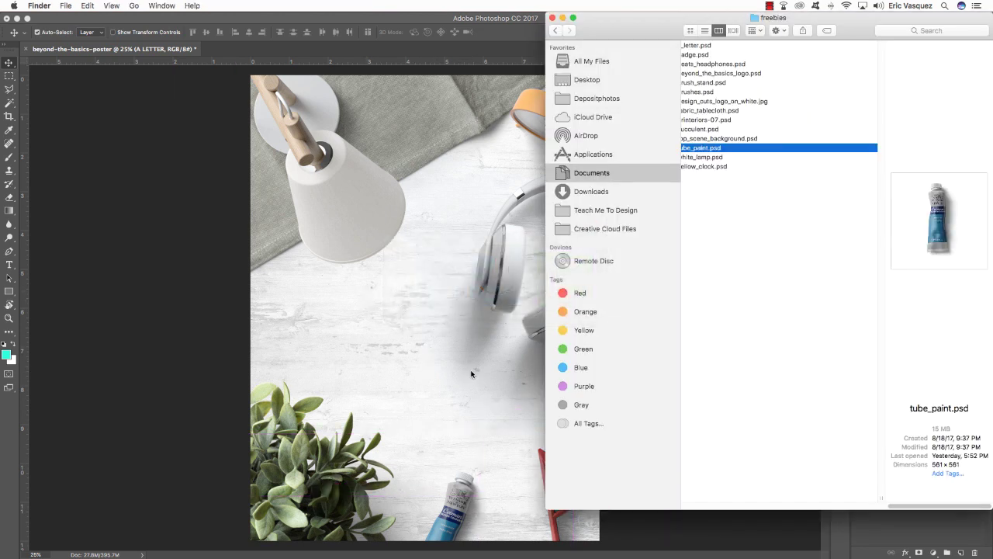
# Step: Preview the freebies files and open brushes.psd in Photoshop
pyautogui.click(721, 139)
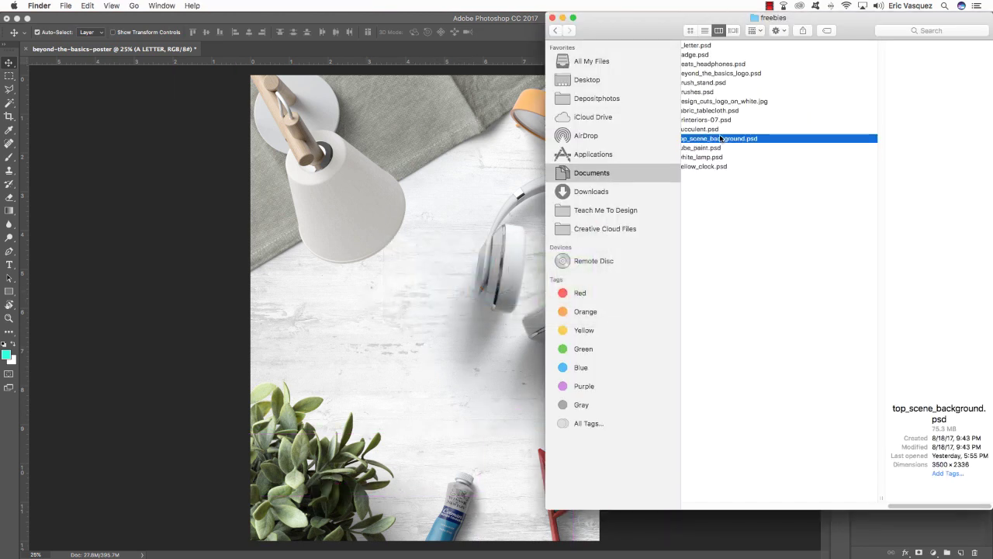
pyautogui.click(705, 120)
pyautogui.click(704, 110)
pyautogui.click(702, 92)
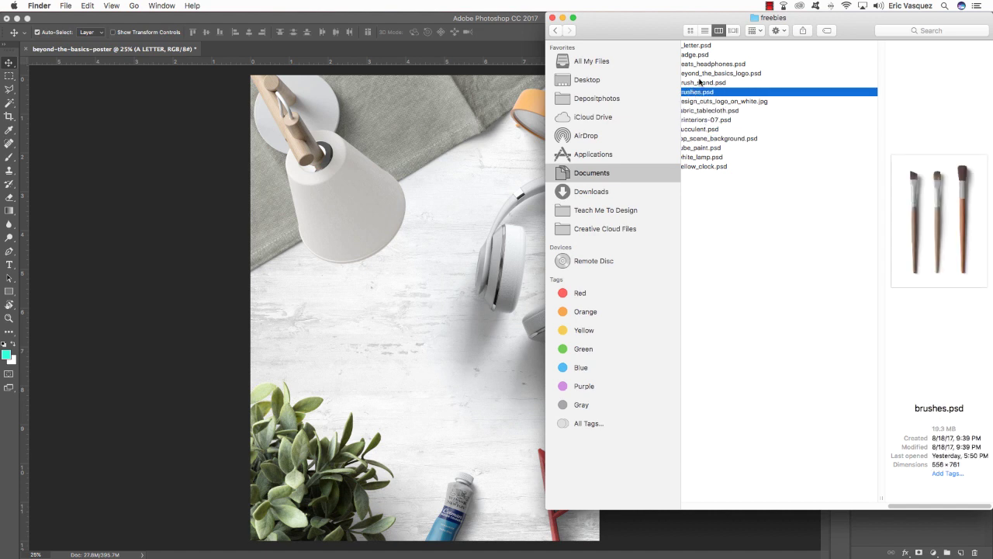
pyautogui.doubleClick(694, 92)
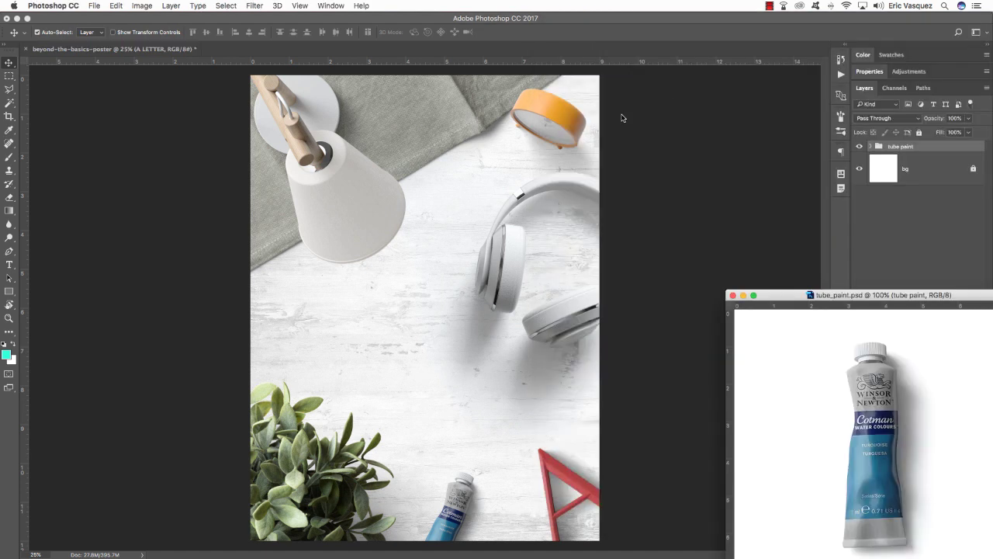
# Step: Select all three brush groups and copy them onto the poster near its centre
pyautogui.click(924, 168)
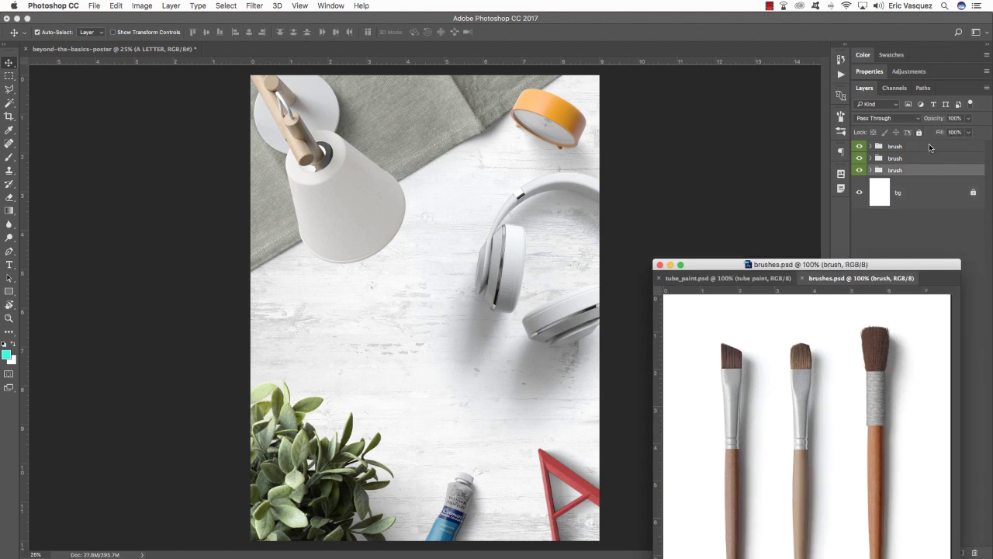
pyautogui.keyDown('shift'); pyautogui.click(929, 145); pyautogui.keyUp('shift')
pyautogui.click(859, 158)
pyautogui.click(859, 158)
pyautogui.click(859, 146)
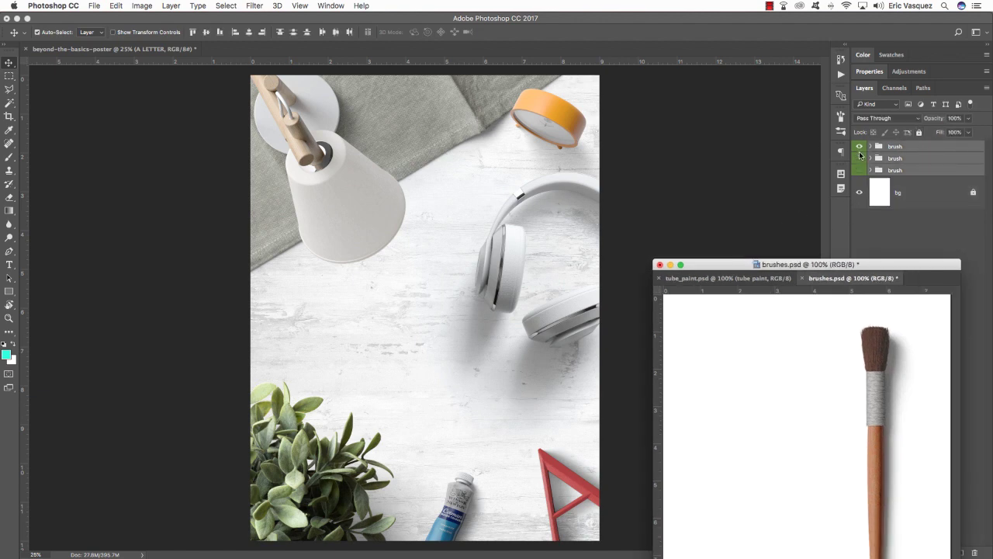
pyautogui.click(859, 146)
pyautogui.click(858, 158)
pyautogui.click(859, 170)
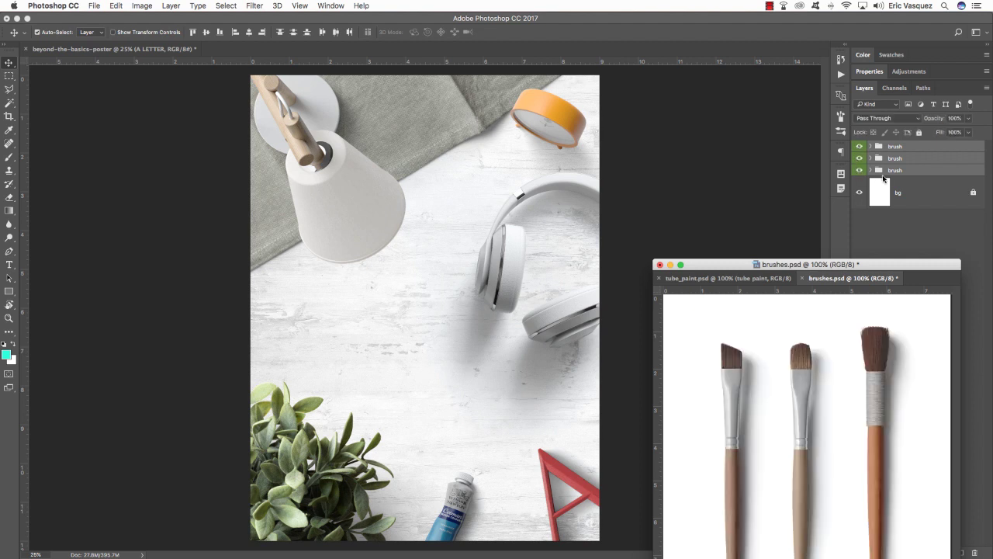
pyautogui.click(925, 171)
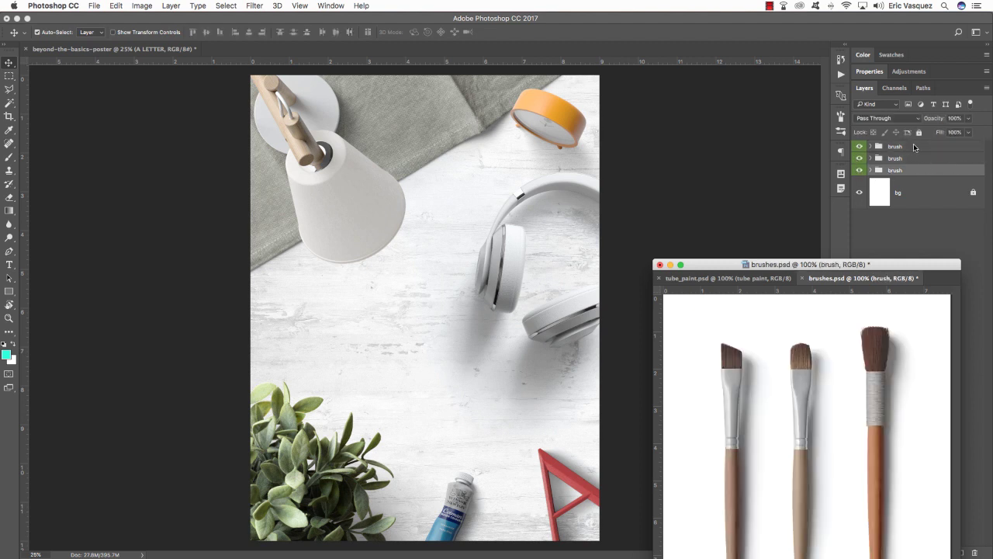
pyautogui.click(913, 144)
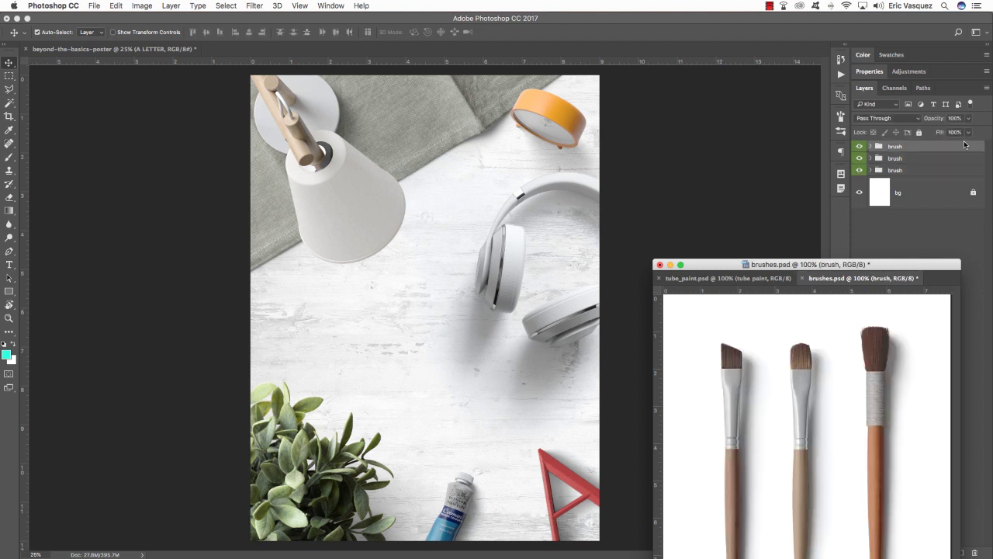
pyautogui.keyDown('shift'); pyautogui.click(925, 172); pyautogui.keyUp('shift')
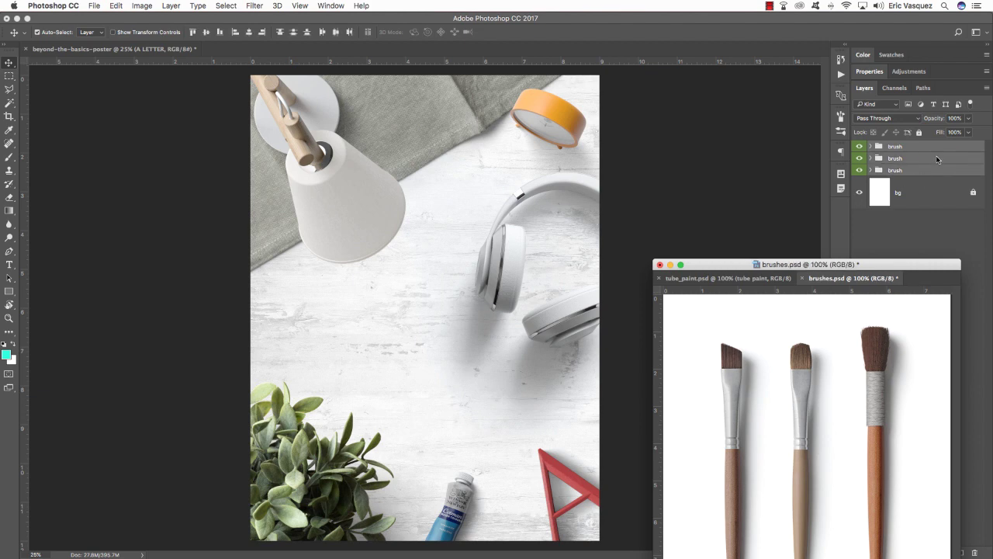
pyautogui.moveTo(937, 159)
pyautogui.mouseDown()
pyautogui.moveTo(355, 290)
pyautogui.moveTo(423, 305)
pyautogui.mouseUp()
# Step: Close the tube_paint.psd document
pyautogui.hotkey('ctrl', 'Tab')
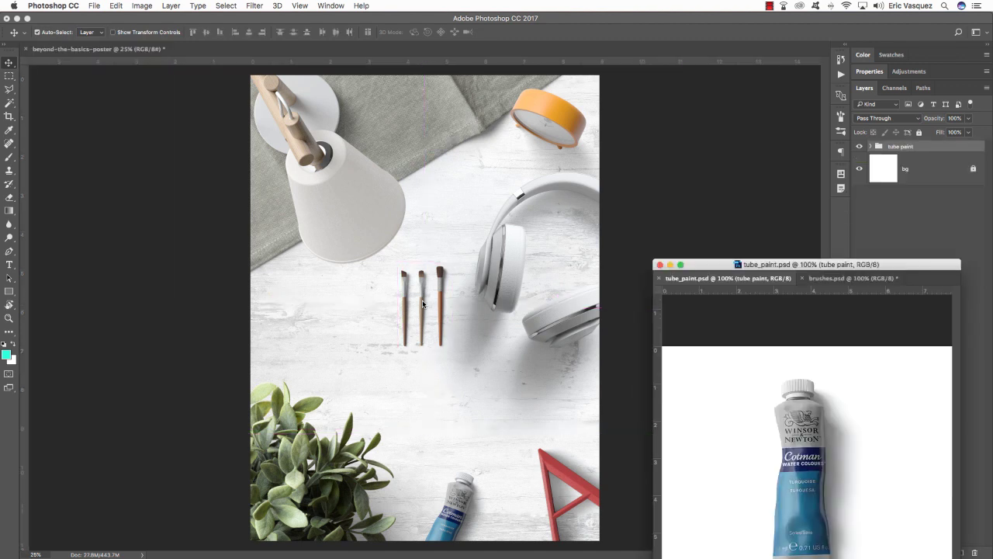
pyautogui.moveTo(707, 267); pyautogui.dragTo(700, 263)
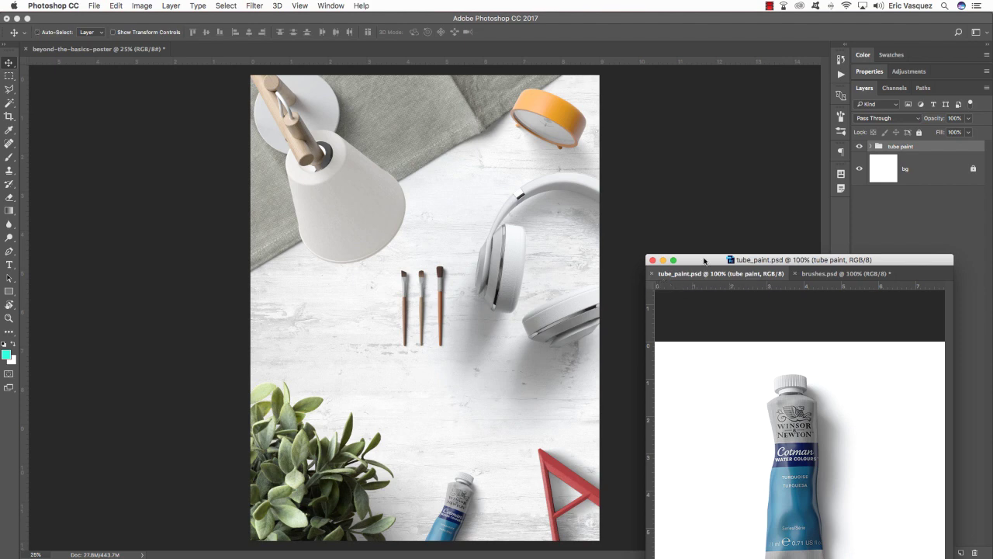
pyautogui.press('super+w')
pyautogui.press('super+w')
# Step: Close brushes.psd without saving and rename the brush groups BRUSH 1, BRUSH 2 and BRUSH 3
pyautogui.click(461, 193)
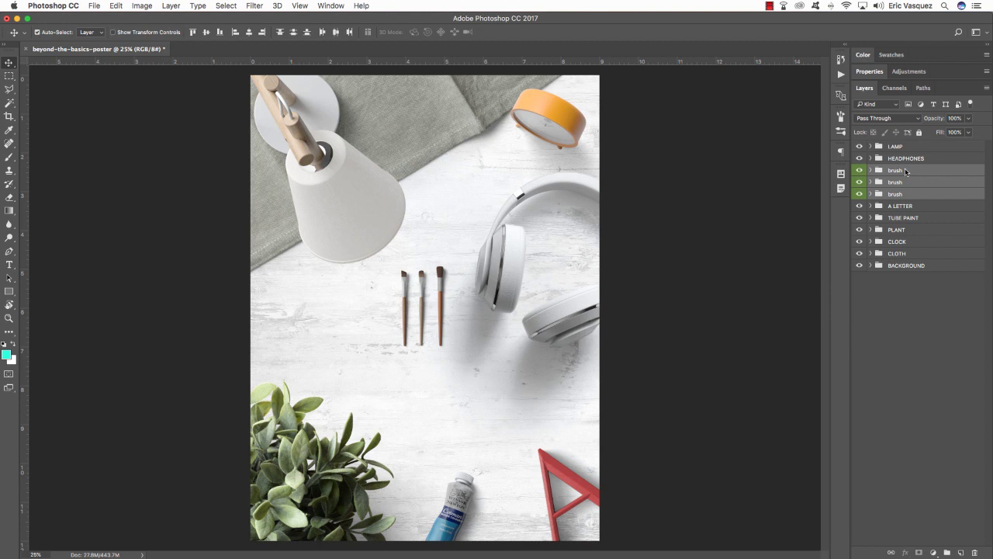
pyautogui.doubleClick(896, 170)
pyautogui.write('BRUSH 1')
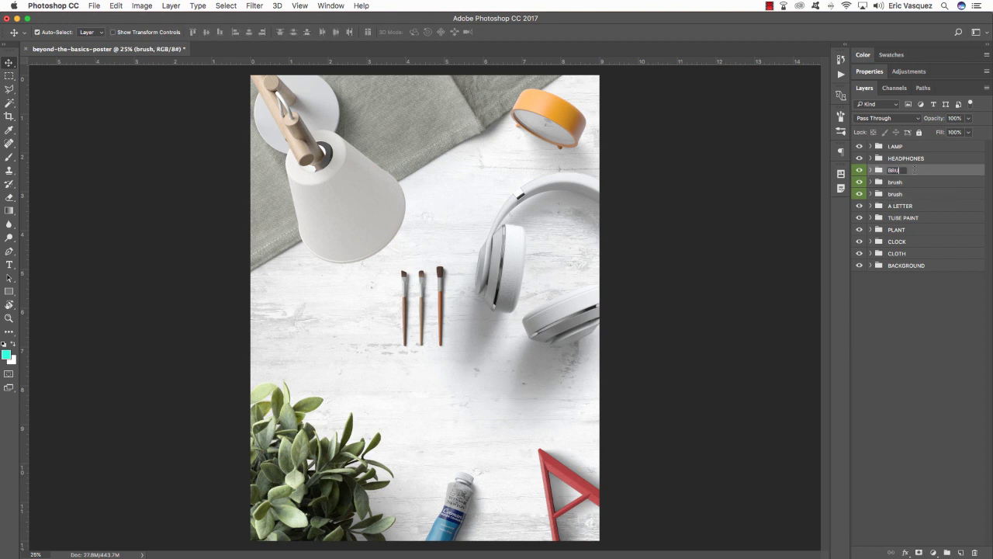
pyautogui.press('Return')
pyautogui.doubleClick(896, 182)
pyautogui.write('BRUSH 2')
pyautogui.press('Return')
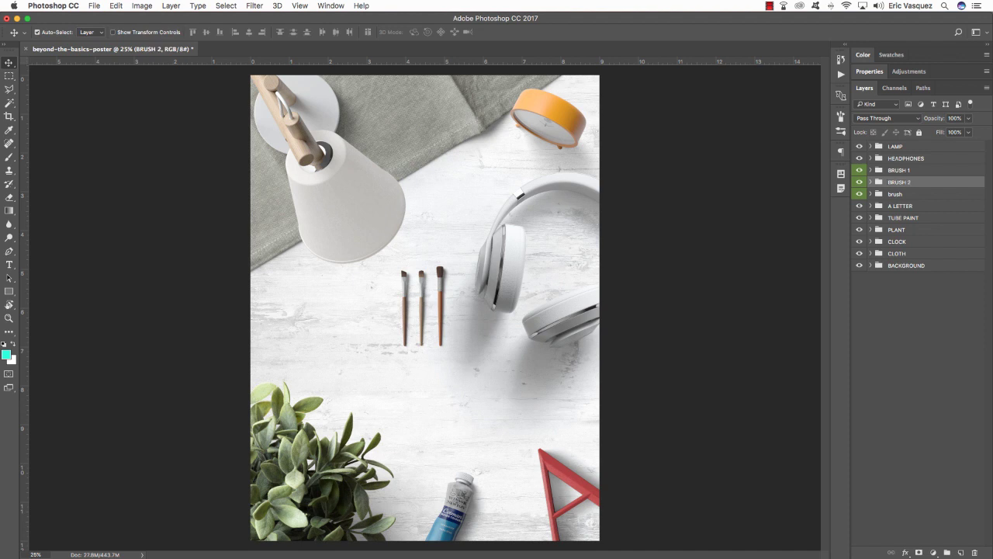
pyautogui.doubleClick(895, 194)
pyautogui.write('BRUSH 3')
pyautogui.press('Return')
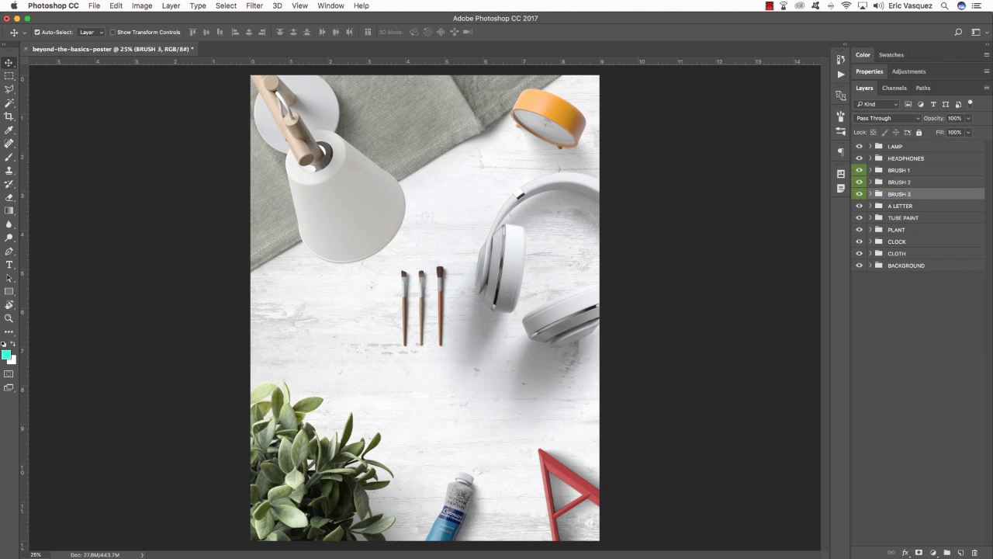
# Step: Flip all three brushes horizontally and then vertically in one transform
pyautogui.keyDown('shift'); pyautogui.click(898, 170); pyautogui.keyUp('shift')
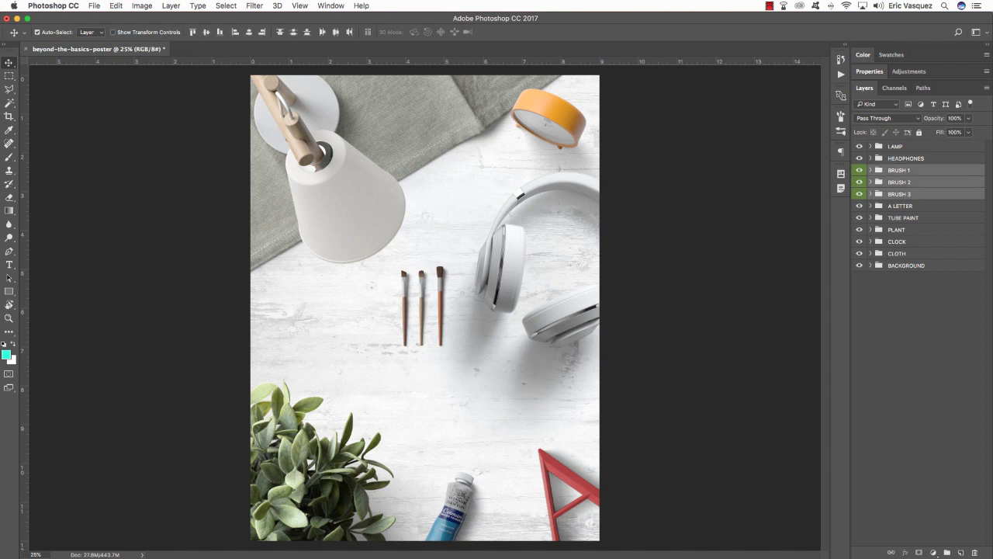
pyautogui.press('super+t')
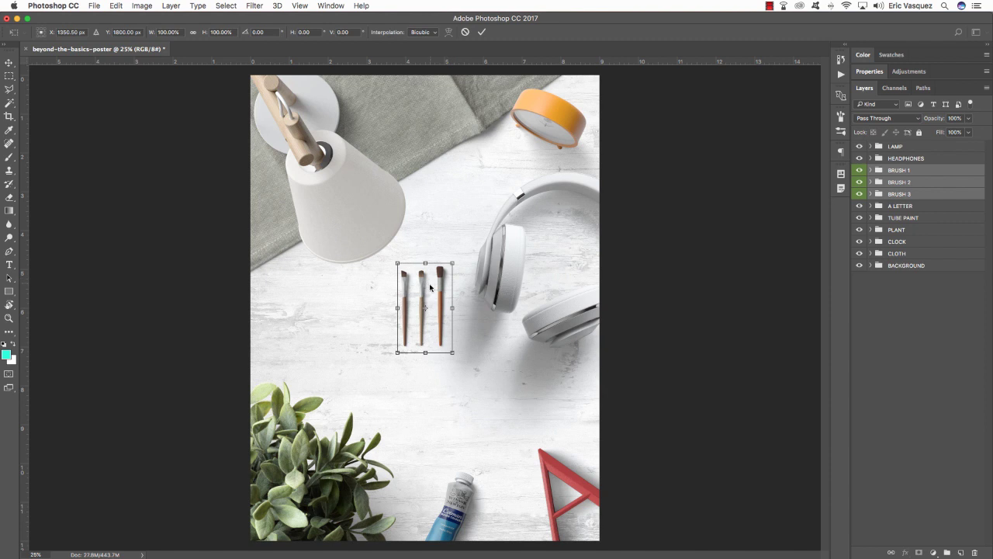
pyautogui.rightClick(442, 283)
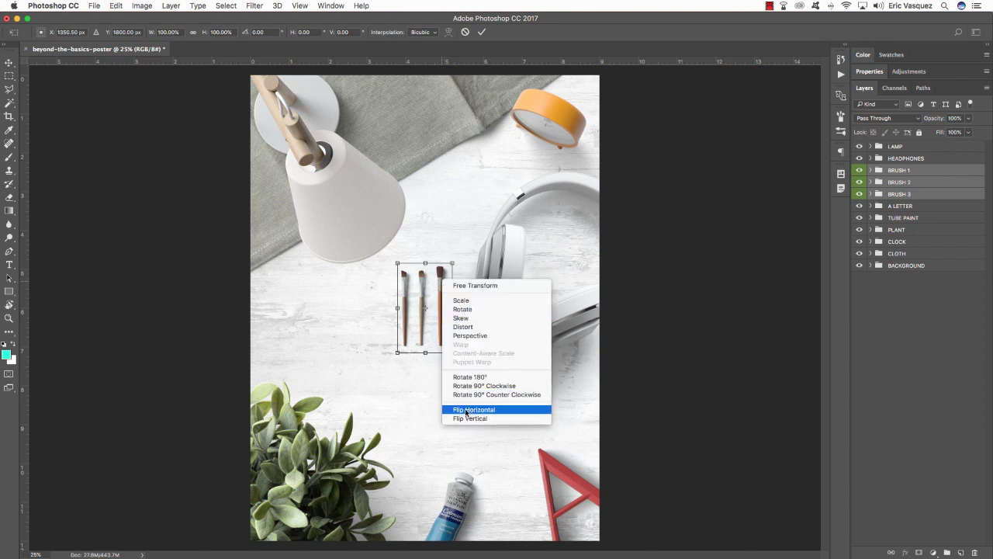
pyautogui.click(490, 410)
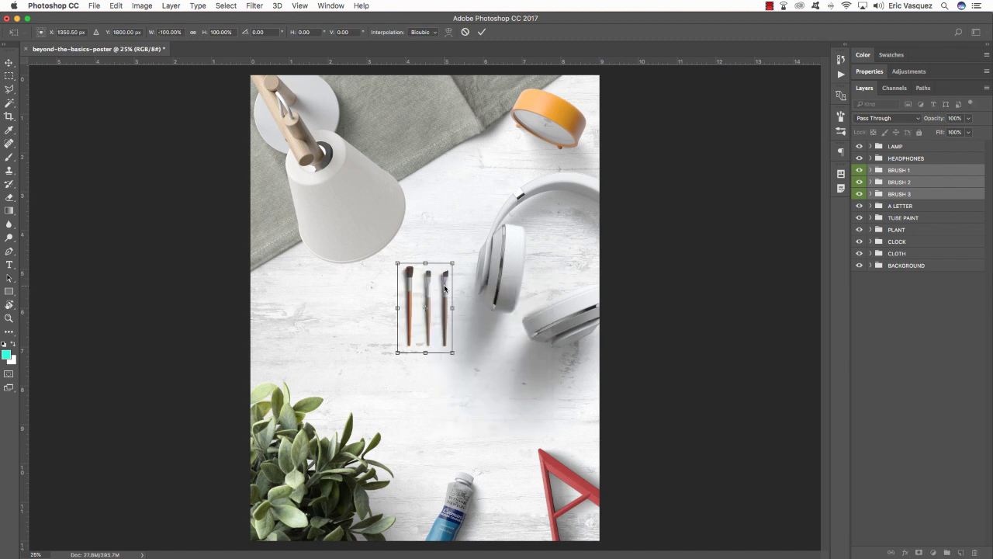
pyautogui.rightClick(446, 288)
pyautogui.click(473, 423)
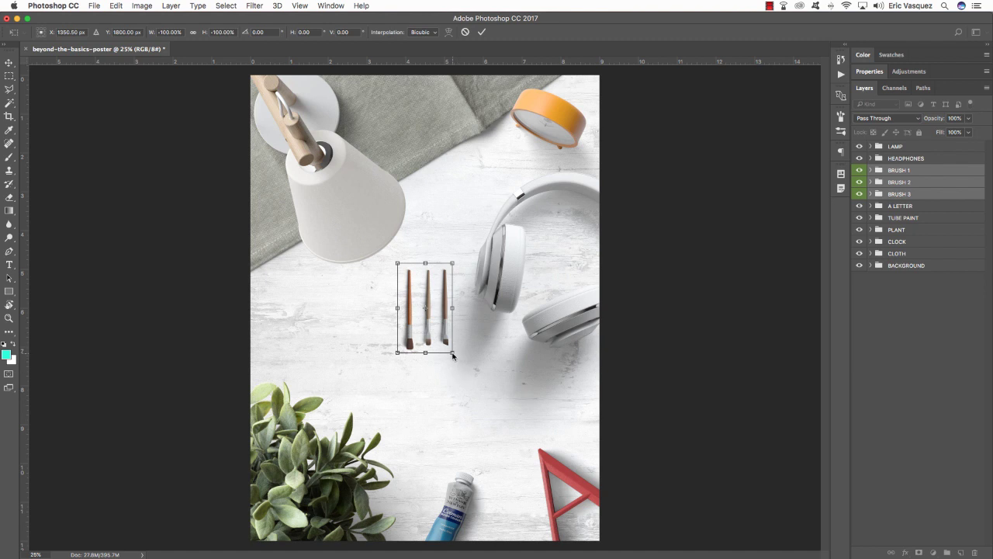
# Step: Enlarge the three brushes, rotate them about 2°, and position them at the top edge
pyautogui.moveTo(453, 355)
pyautogui.mouseDown()
pyautogui.moveTo(472, 379)
pyautogui.moveTo(464, 184)
pyautogui.moveTo(526, 167)
pyautogui.moveTo(531, 153)
pyautogui.mouseUp()
pyautogui.moveTo(468, 156); pyautogui.dragTo(478, 160)
pyautogui.moveTo(536, 181); pyautogui.dragTo(535, 179)
pyautogui.moveTo(478, 160); pyautogui.dragTo(475, 162)
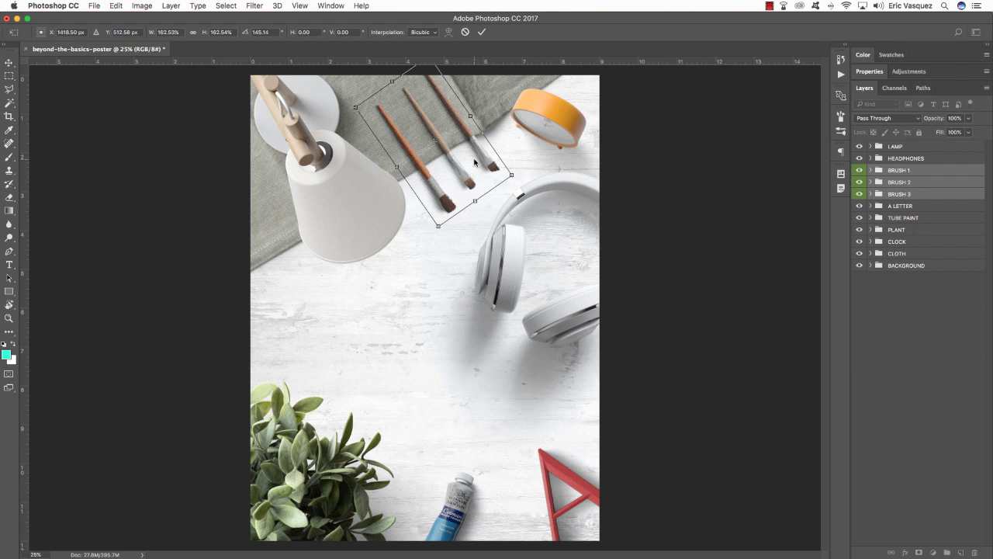
pyautogui.press('Return')
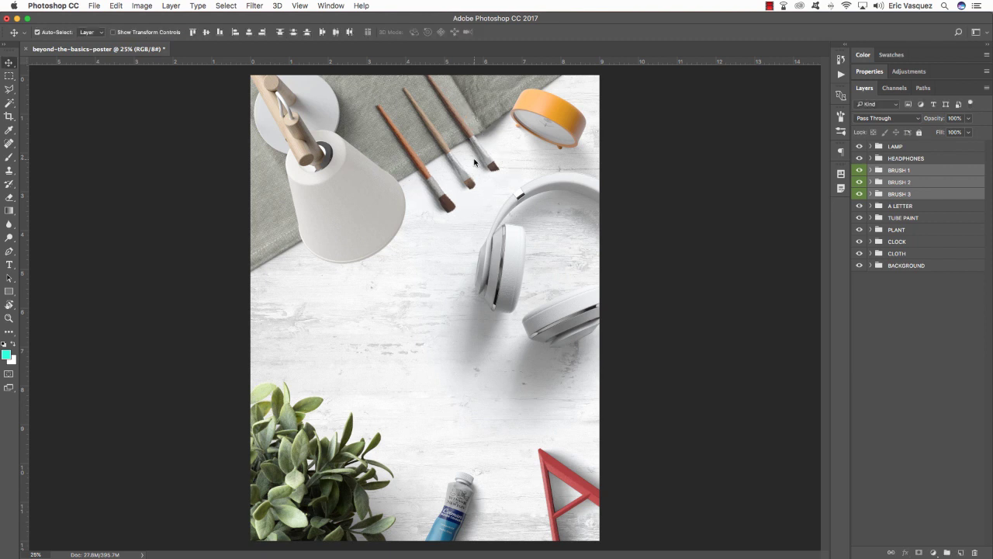
# Step: Rotate BRUSH 1 by about 3.4 degrees
pyautogui.click(925, 170)
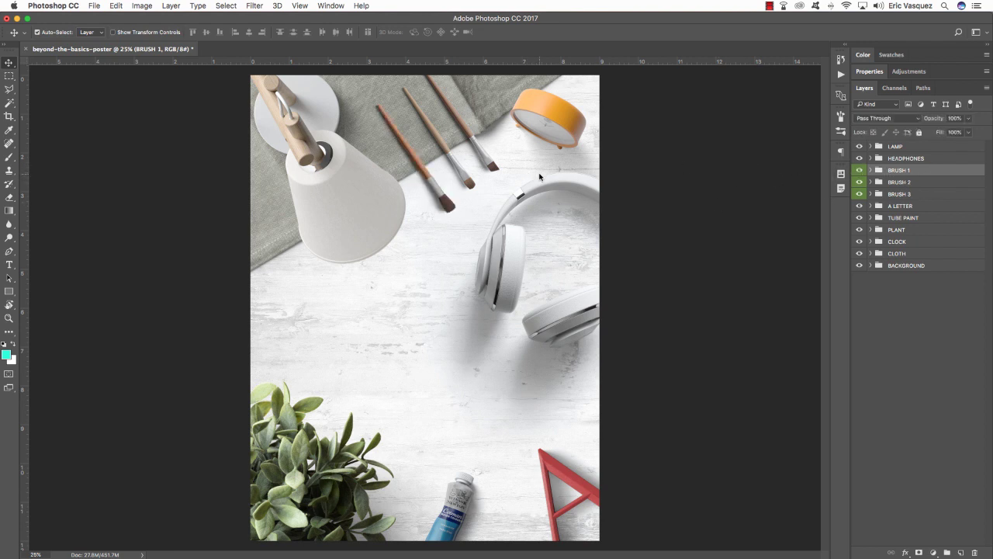
pyautogui.hotkey('ctrl', 't')
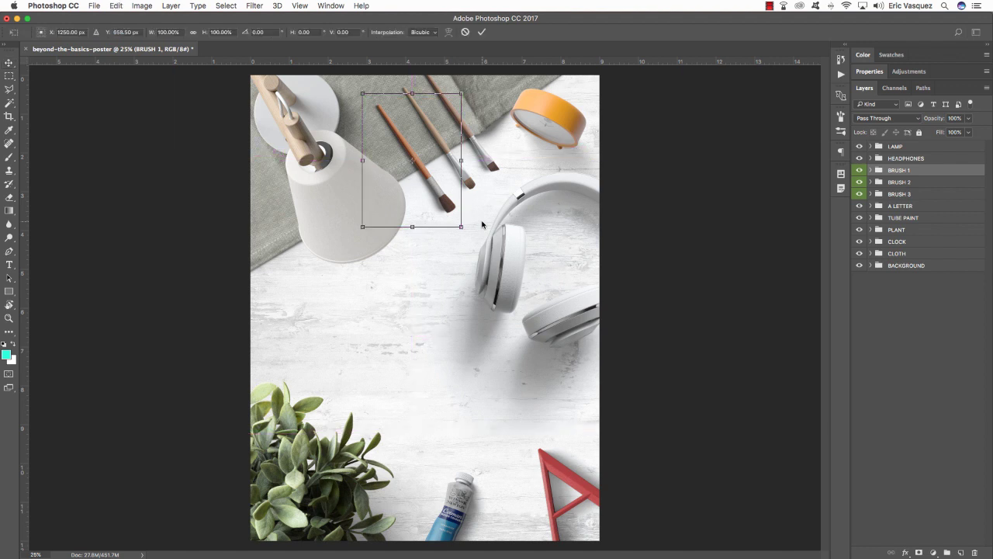
pyautogui.moveTo(493, 216)
pyautogui.mouseDown()
pyautogui.moveTo(483, 226)
pyautogui.moveTo(436, 208)
pyautogui.moveTo(472, 211)
pyautogui.mouseUp()
pyautogui.press('Return')
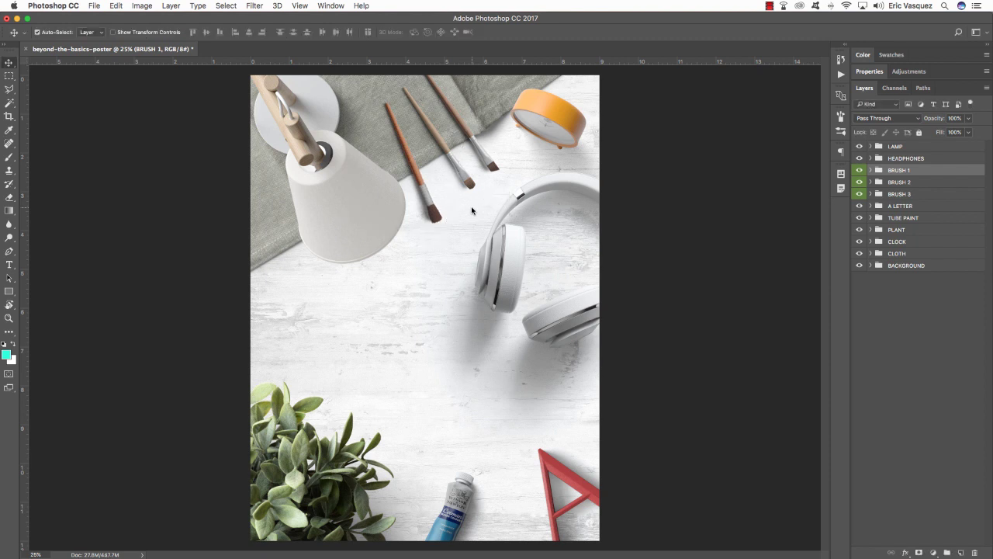
# Step: Shift BRUSH 2 up toward the poster's top edge
pyautogui.click(918, 181)
pyautogui.hotkey('ctrl', 't')
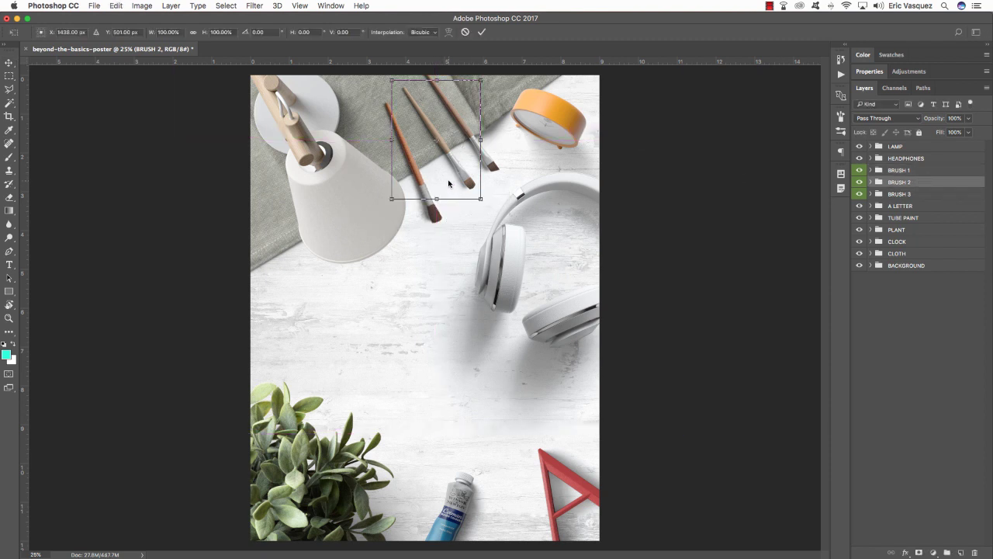
pyautogui.moveTo(462, 179); pyautogui.dragTo(441, 149)
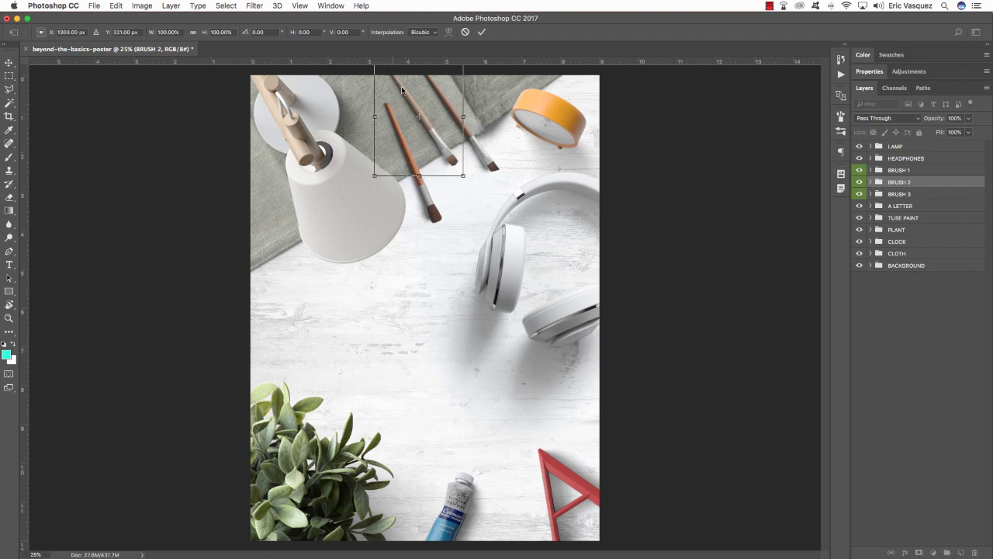
pyautogui.press('Return')
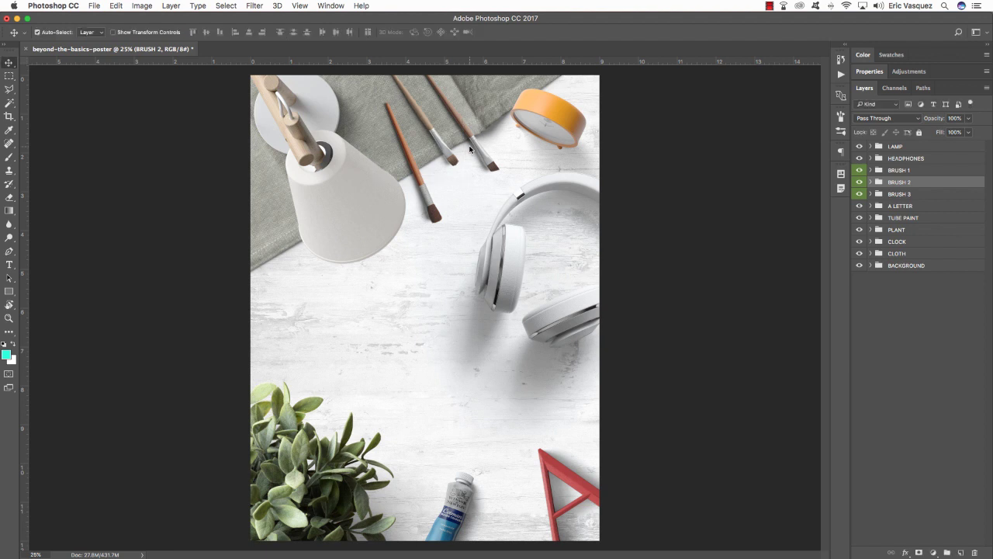
# Step: Rotate BRUSH 3 to about -6.5°, move it up-right, and nudge it left
pyautogui.click(921, 194)
pyautogui.press('super+t')
pyautogui.moveTo(613, 218)
pyautogui.mouseDown()
pyautogui.moveTo(599, 166)
pyautogui.moveTo(574, 170)
pyautogui.mouseUp()
pyautogui.moveTo(486, 158); pyautogui.dragTo(504, 162)
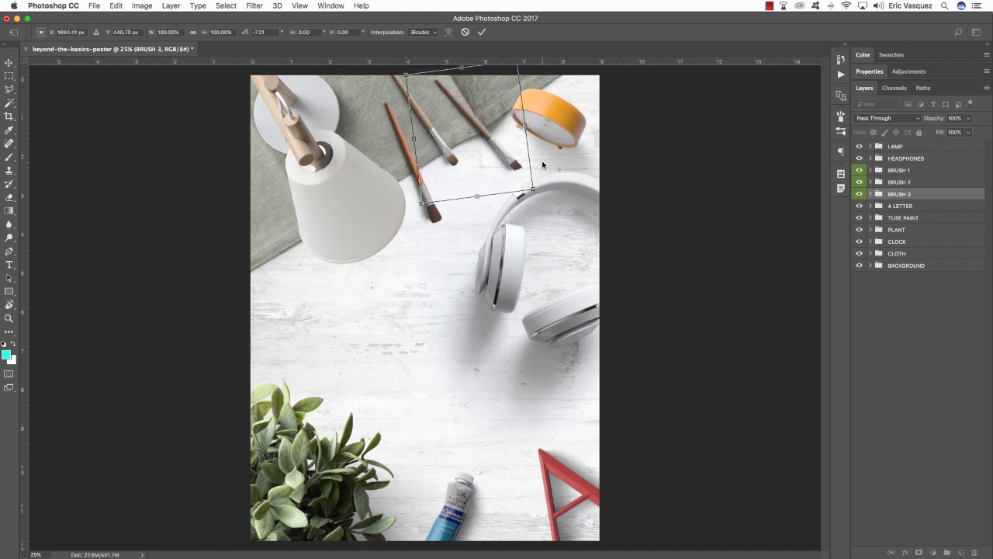
pyautogui.press('Return')
pyautogui.hotkey('shift', 'Left')
pyautogui.hotkey('shift', 'Left')
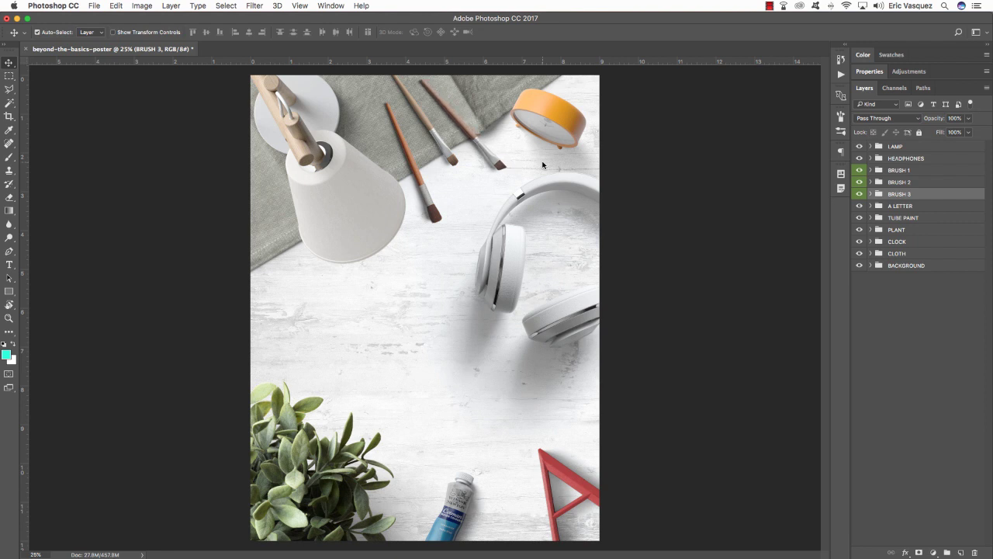
# Step: Nudge BRUSH 1 slightly up and to the left
pyautogui.click(926, 170)
pyautogui.hotkey('shift', 'Up')
pyautogui.hotkey('shift', 'Up')
pyautogui.hotkey('shift', 'Up')
pyautogui.hotkey('shift', 'Up')
pyautogui.hotkey('shift', 'Up')
pyautogui.hotkey('shift', 'Up')
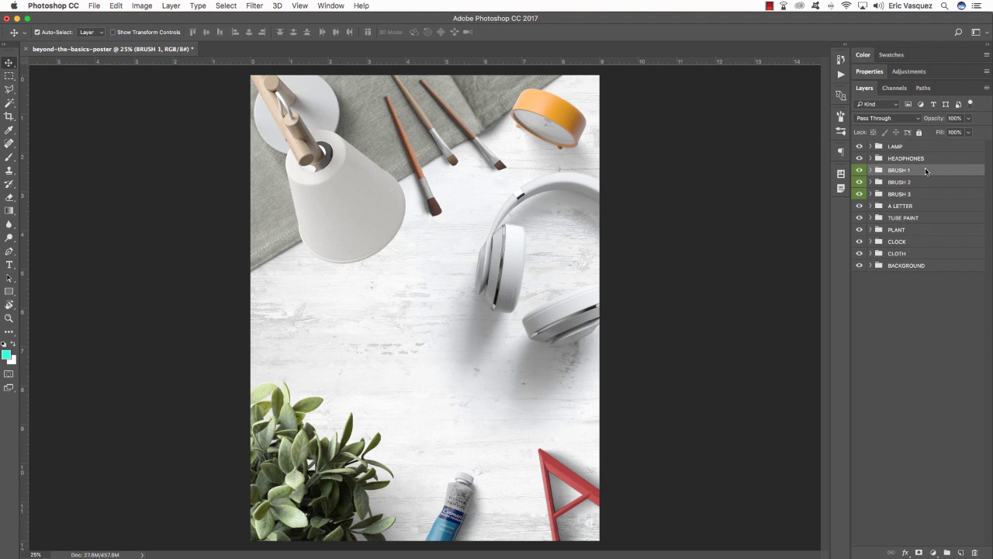
pyautogui.hotkey('shift', 'Left')
pyautogui.hotkey('shift', 'Left')
pyautogui.hotkey('shift', 'Left')
pyautogui.hotkey('shift', 'Left')
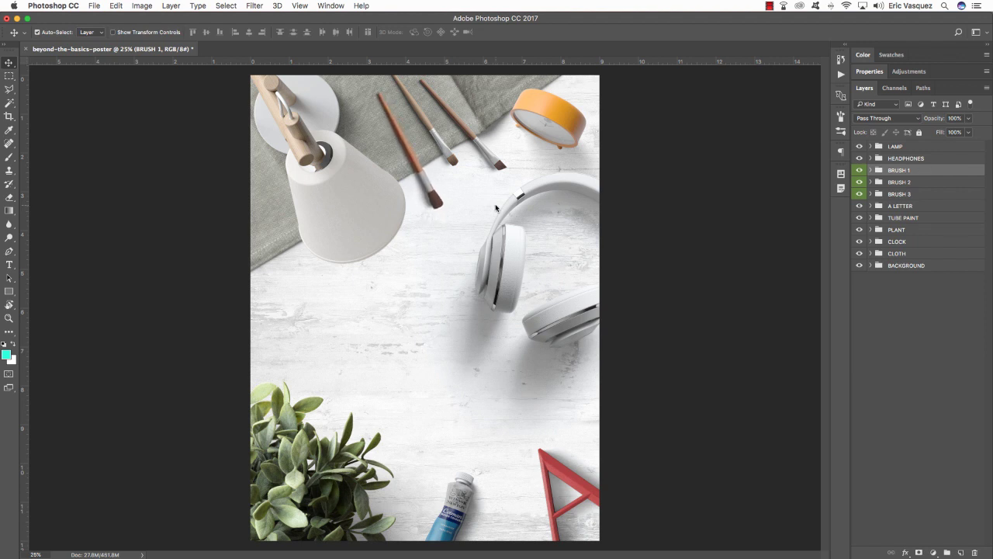
# Step: Open brush_stand.psd, copy its group into the poster, and name it BRUSH STAND
pyautogui.press('super+Tab')
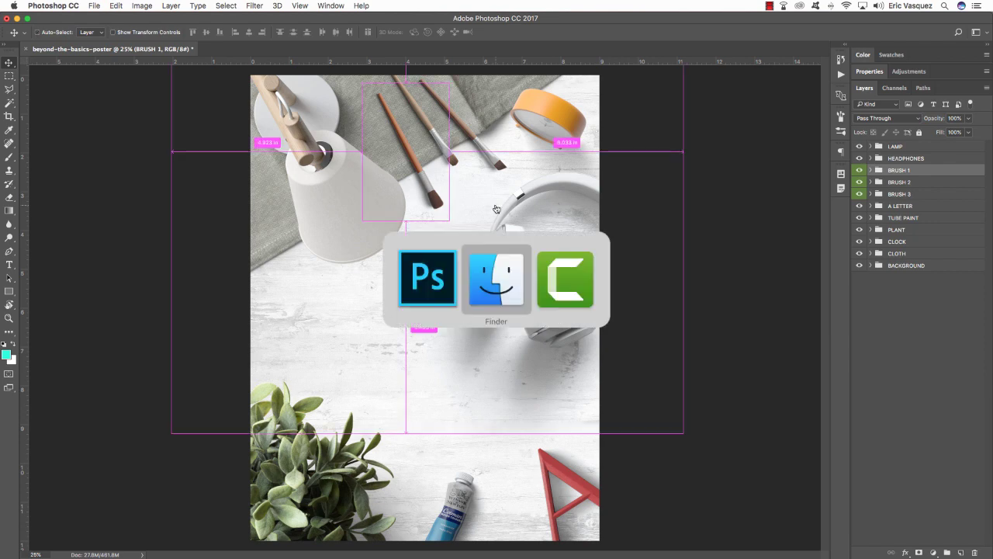
pyautogui.press('Up')
pyautogui.press('super+Tab')
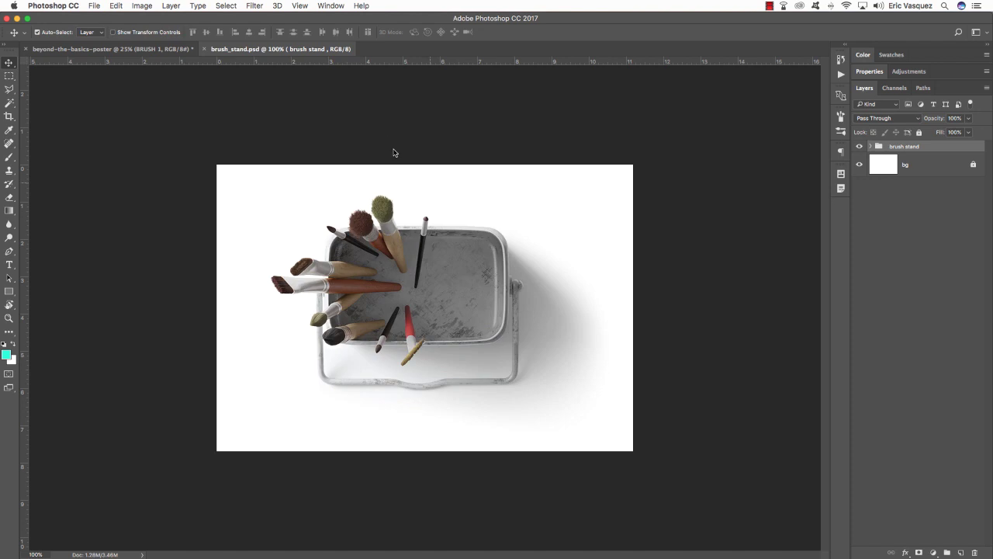
pyautogui.moveTo(277, 51)
pyautogui.mouseDown()
pyautogui.moveTo(593, 279)
pyautogui.moveTo(688, 290)
pyautogui.mouseUp()
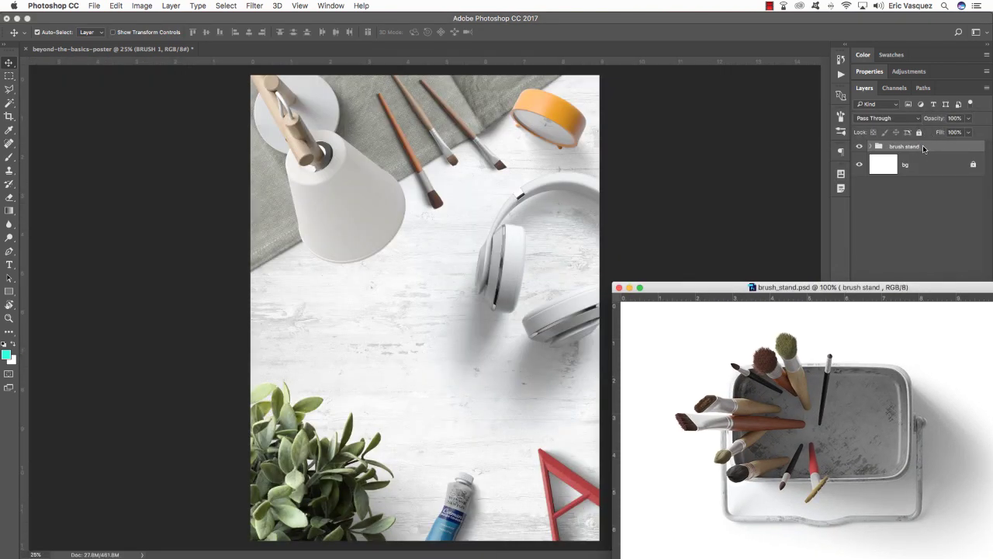
pyautogui.moveTo(923, 148); pyautogui.dragTo(391, 261)
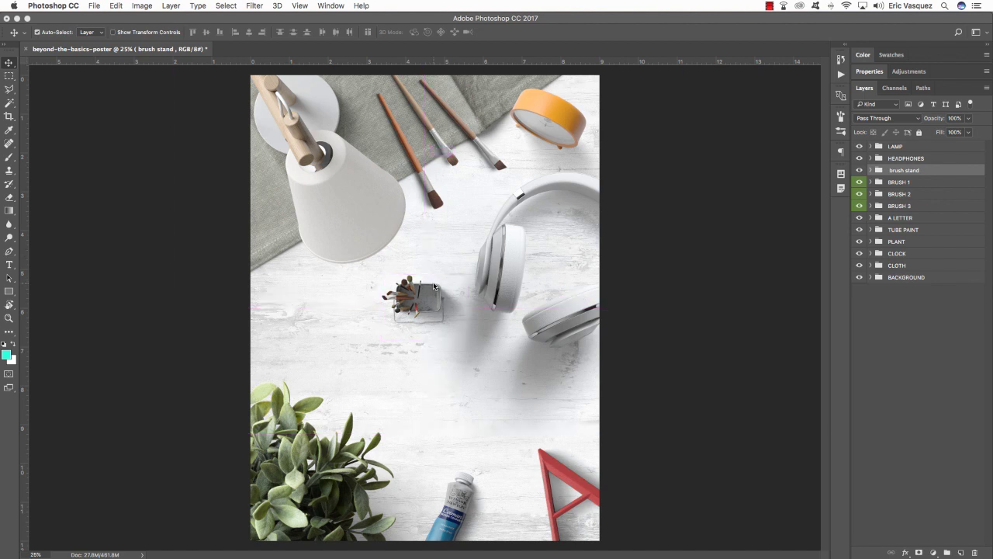
pyautogui.doubleClick(902, 170)
pyautogui.write('BRUSH STAND')
pyautogui.press('Return')
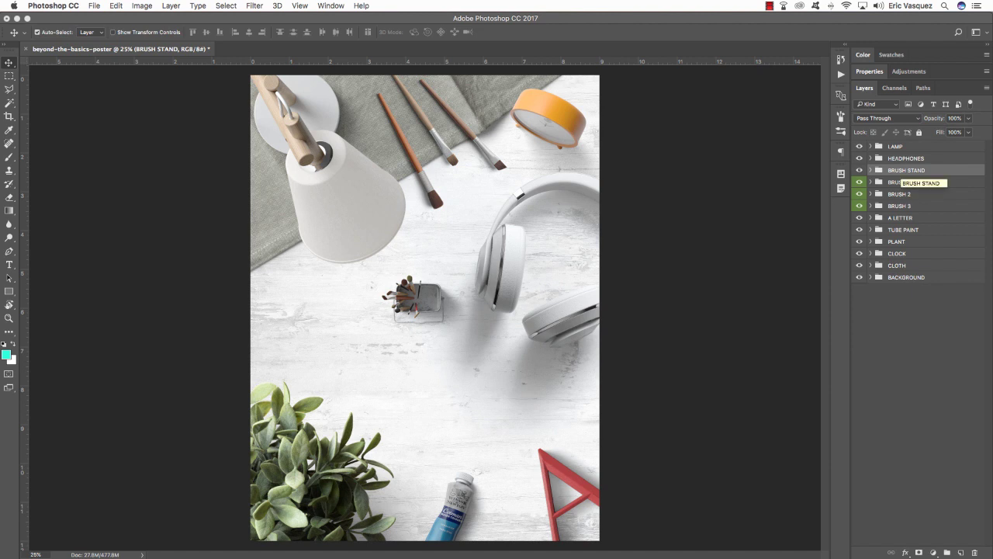
# Step: Enlarge the brush stand, tilt it about 30° counter-clockwise, and bring it to the top
pyautogui.hotkey('ctrl', 't')
pyautogui.moveTo(468, 276); pyautogui.dragTo(541, 218)
pyautogui.moveTo(572, 256); pyautogui.dragTo(513, 211)
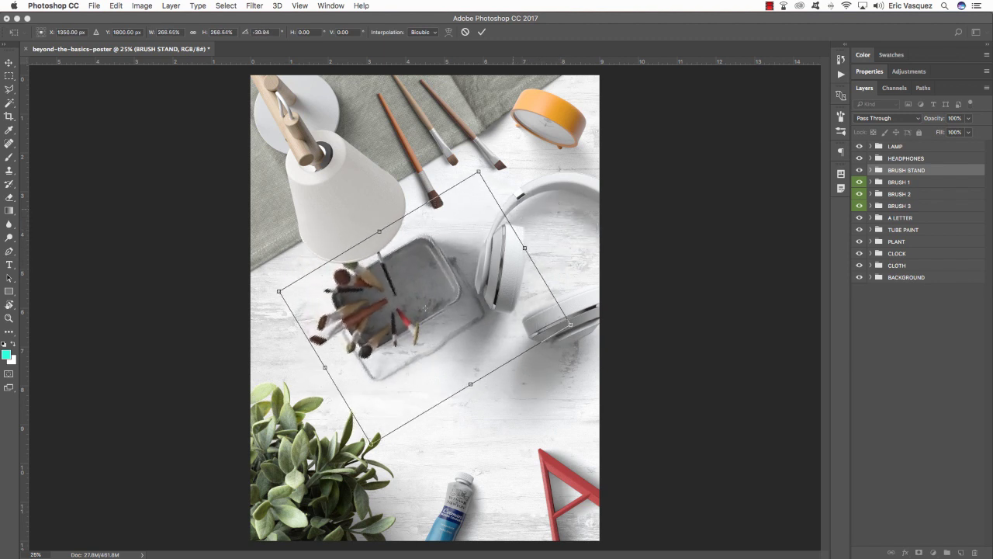
pyautogui.press('Return')
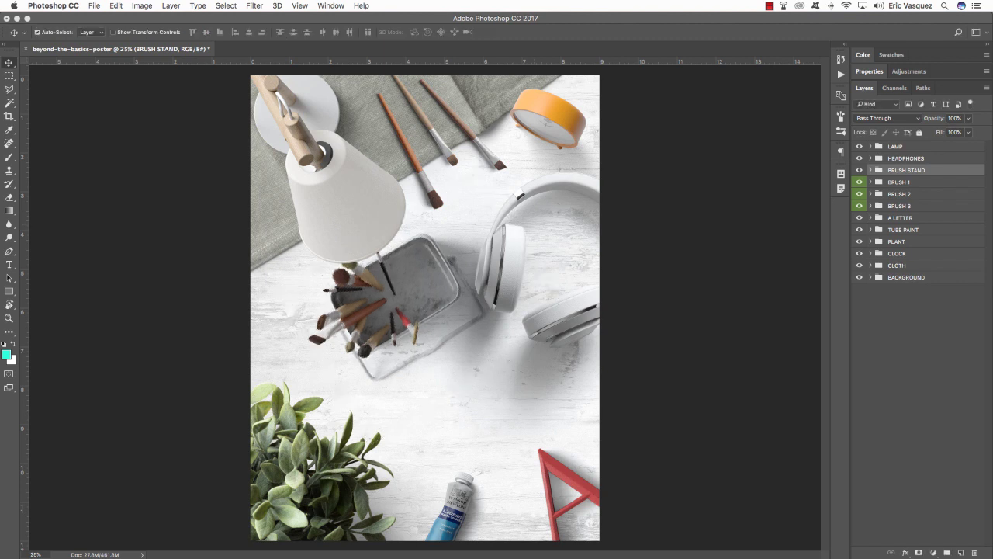
pyautogui.press('super+shift+bracketright')
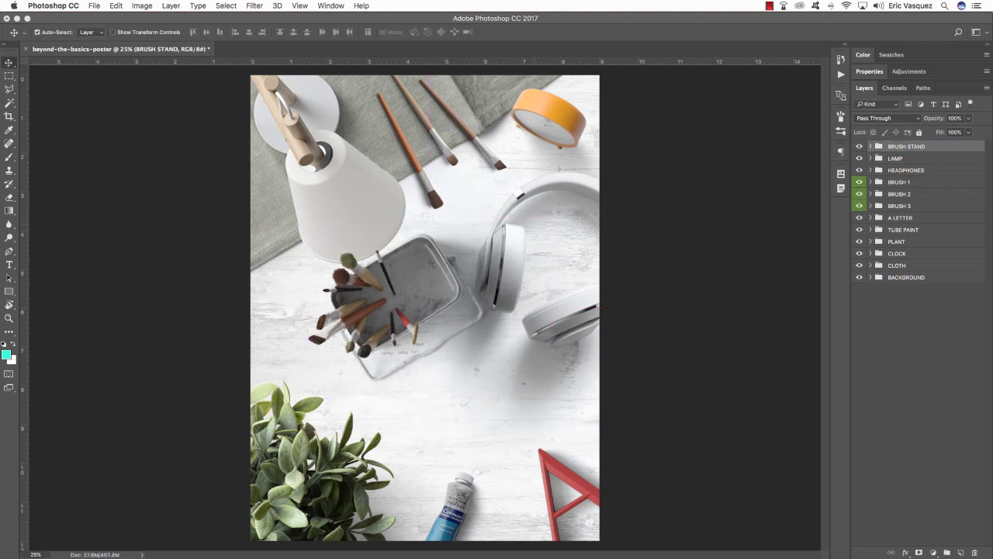
# Step: Move the brush stand to the left edge and place it one step below LAMP
pyautogui.press('super+t')
pyautogui.moveTo(376, 281); pyautogui.dragTo(273, 255)
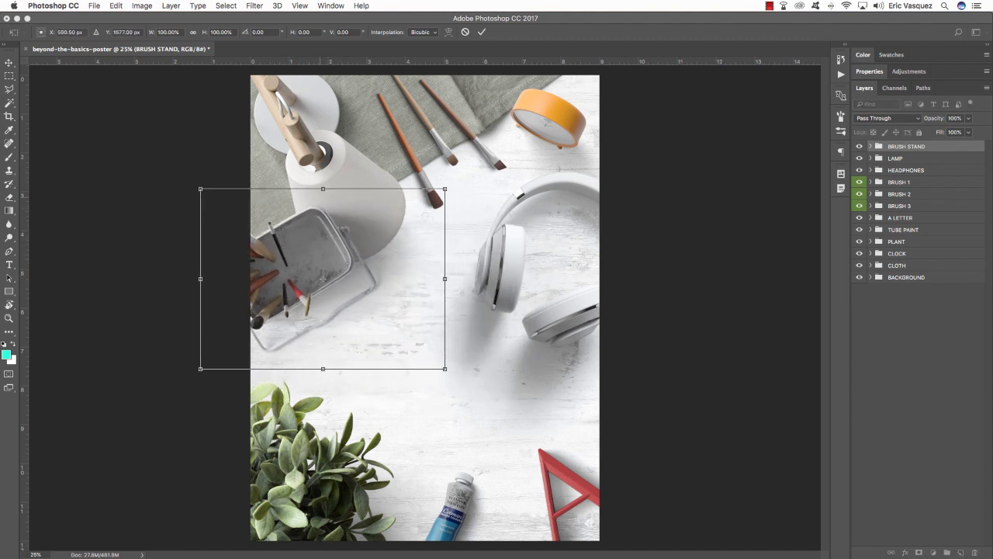
pyautogui.press('Return')
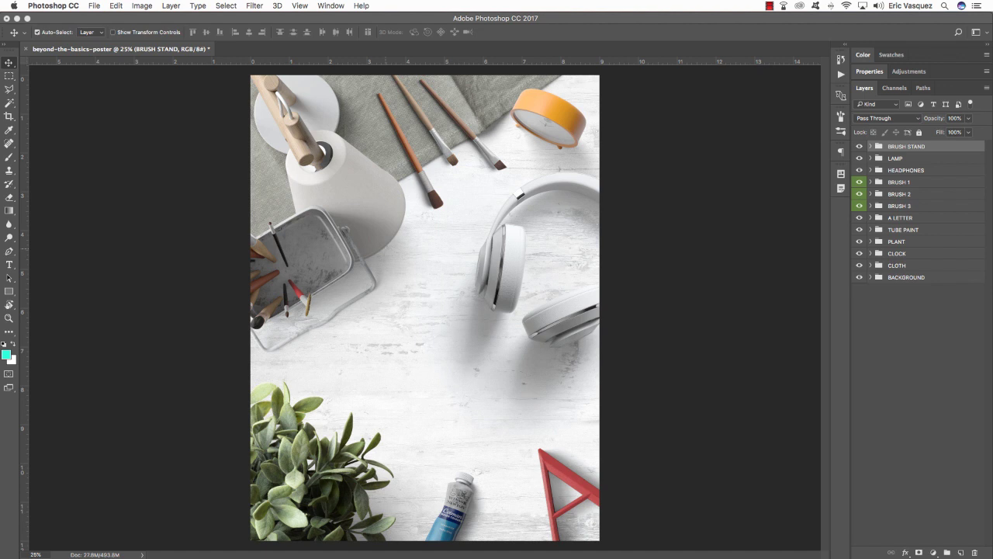
pyautogui.press('super+bracketleft')
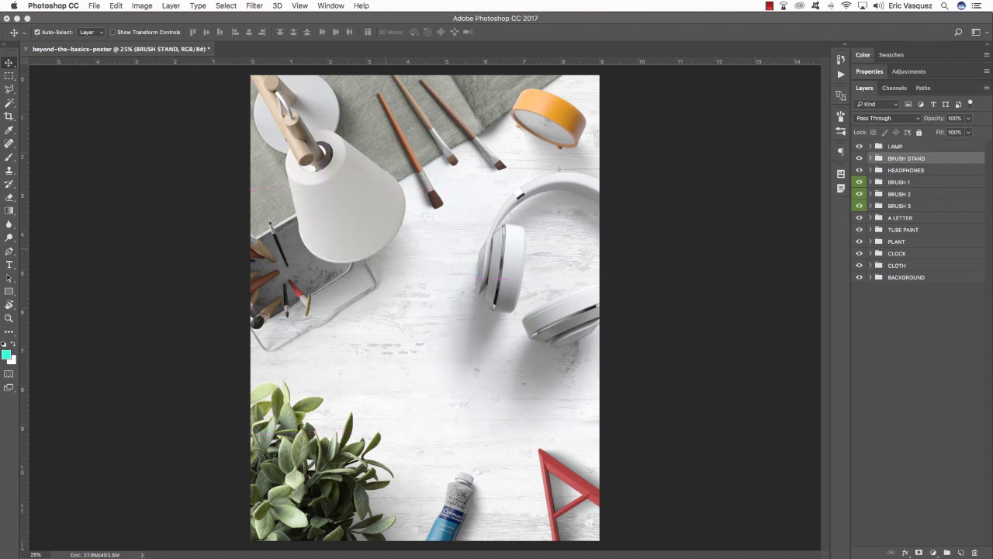
# Step: Fine-tune the brush stand's position with Shift+arrow nudges
pyautogui.hotkey('shift', 'Up')
pyautogui.hotkey('shift', 'Up')
pyautogui.hotkey('shift', 'Up')
pyautogui.hotkey('shift', 'Up')
pyautogui.hotkey('shift', 'Up')
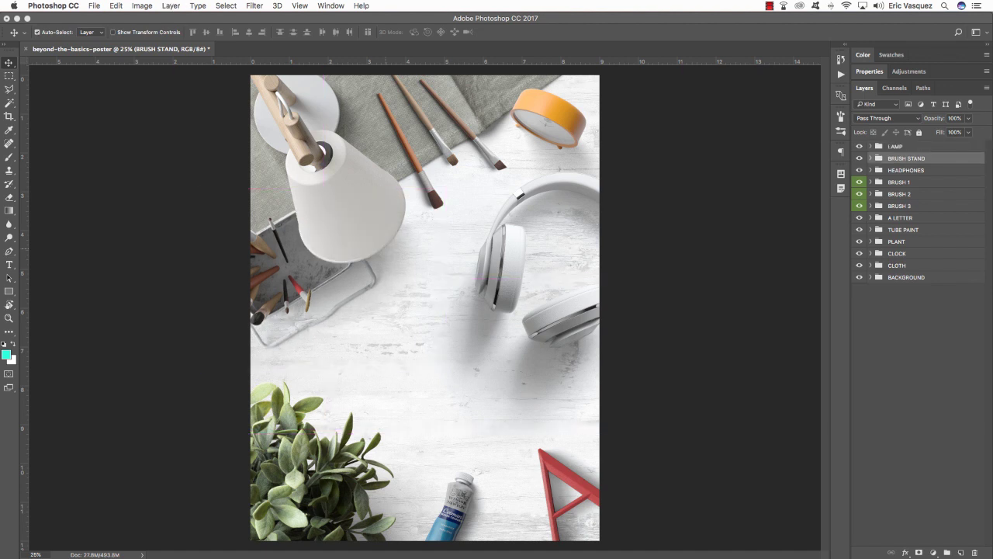
pyautogui.hotkey('shift', 'Up')
pyautogui.hotkey('shift', 'Up')
pyautogui.hotkey('shift', 'Up')
pyautogui.hotkey('shift', 'Up')
pyautogui.hotkey('shift', 'Right')
pyautogui.hotkey('shift', 'Right')
pyautogui.hotkey('shift', 'Right')
pyautogui.hotkey('shift', 'Right')
pyautogui.hotkey('shift', 'Up')
pyautogui.hotkey('shift', 'Up')
pyautogui.hotkey('shift', 'Up')
pyautogui.hotkey('shift', 'Up')
pyautogui.hotkey('shift', 'Up')
pyautogui.hotkey('shift', 'Up')
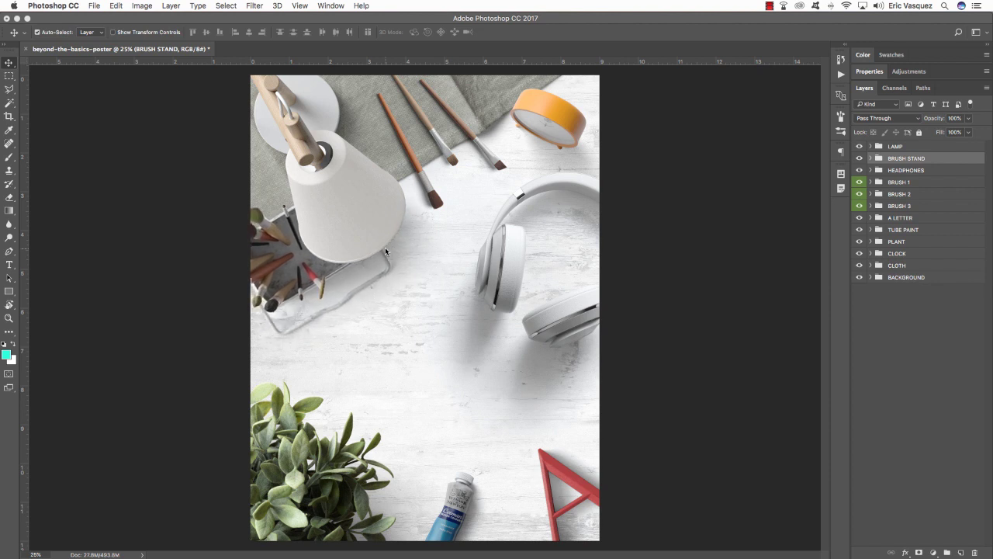
pyautogui.hotkey('shift', 'Up')
pyautogui.hotkey('shift', 'Up')
pyautogui.hotkey('shift', 'Up')
pyautogui.hotkey('shift', 'Up')
pyautogui.hotkey('shift', 'Up')
pyautogui.hotkey('shift', 'Up')
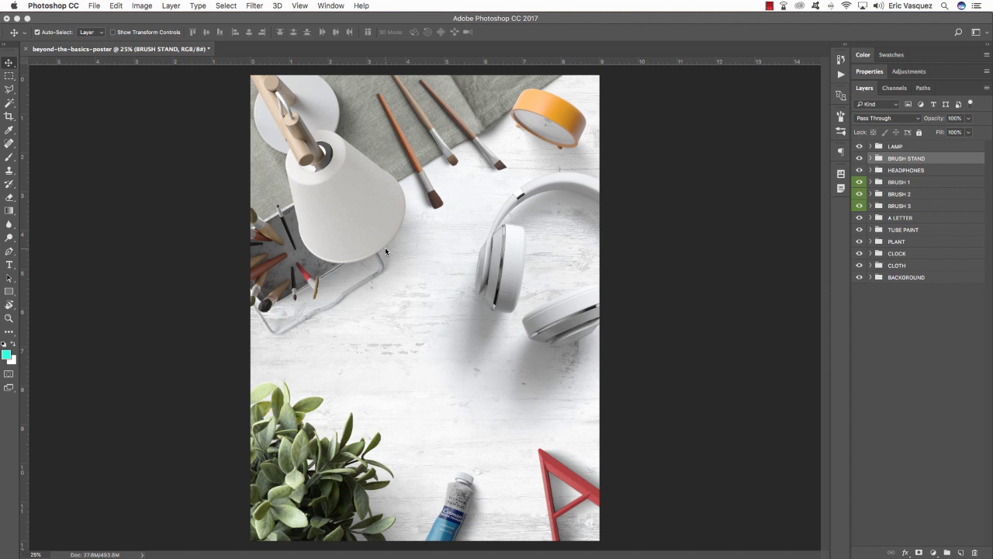
pyautogui.hotkey('shift', 'Down')
pyautogui.hotkey('shift', 'Down')
pyautogui.hotkey('shift', 'Down')
pyautogui.hotkey('shift', 'Down')
pyautogui.hotkey('shift', 'Down')
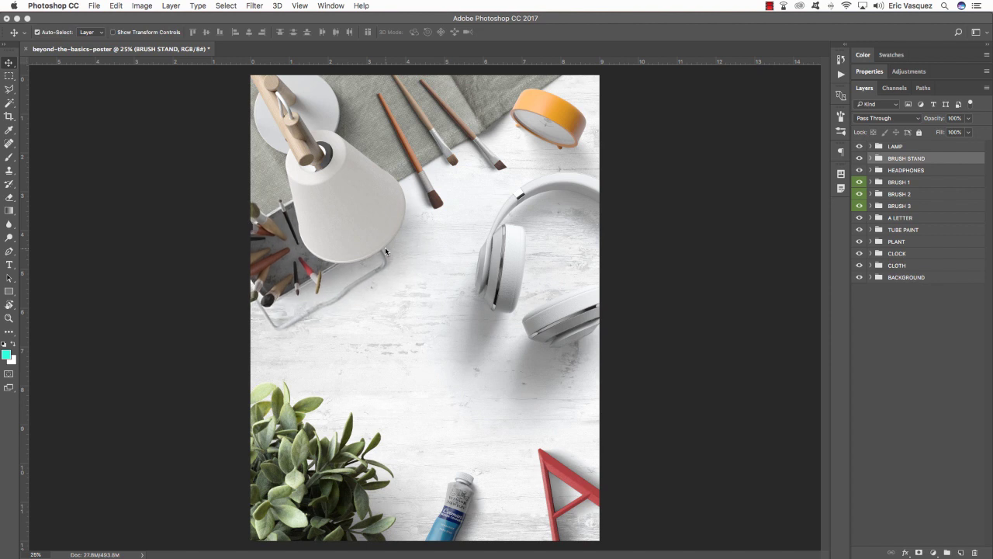
pyautogui.hotkey('shift', 'Down')
pyautogui.hotkey('shift', 'Down')
pyautogui.hotkey('shift', 'Right')
pyautogui.hotkey('shift', 'Right')
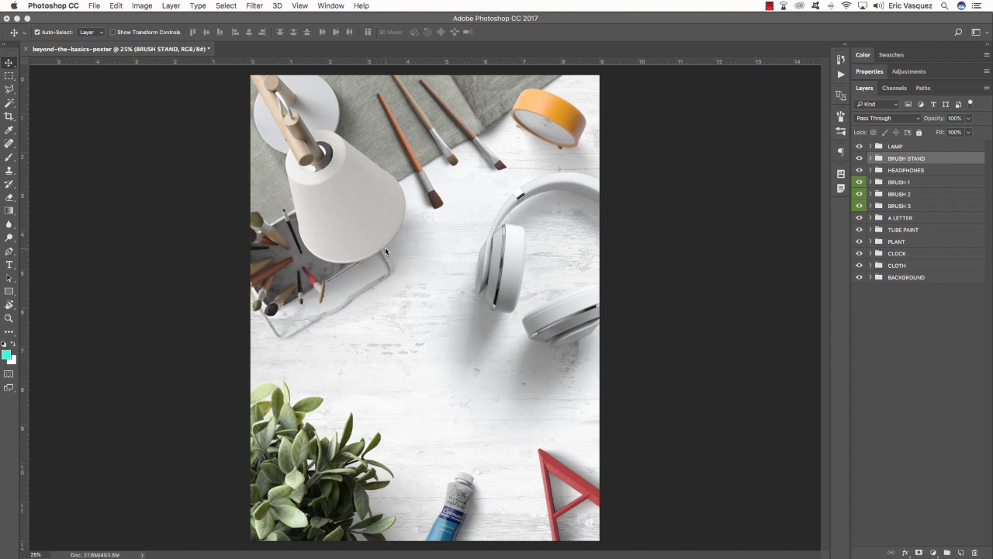
pyautogui.hotkey('shift', 'Up')
pyautogui.hotkey('shift', 'Left')
pyautogui.hotkey('shift', 'Up')
pyautogui.hotkey('shift', 'Left')
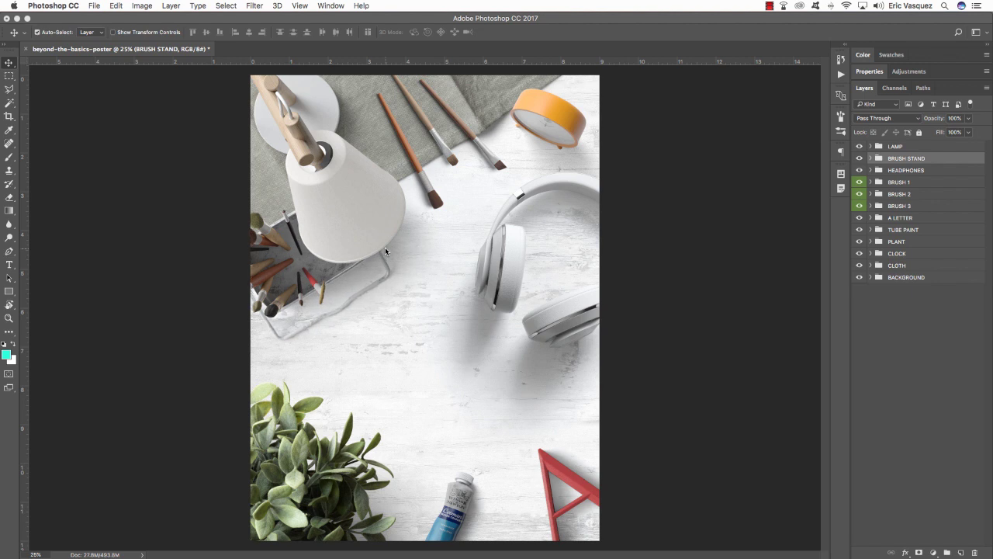
pyautogui.hotkey('shift', 'Down')
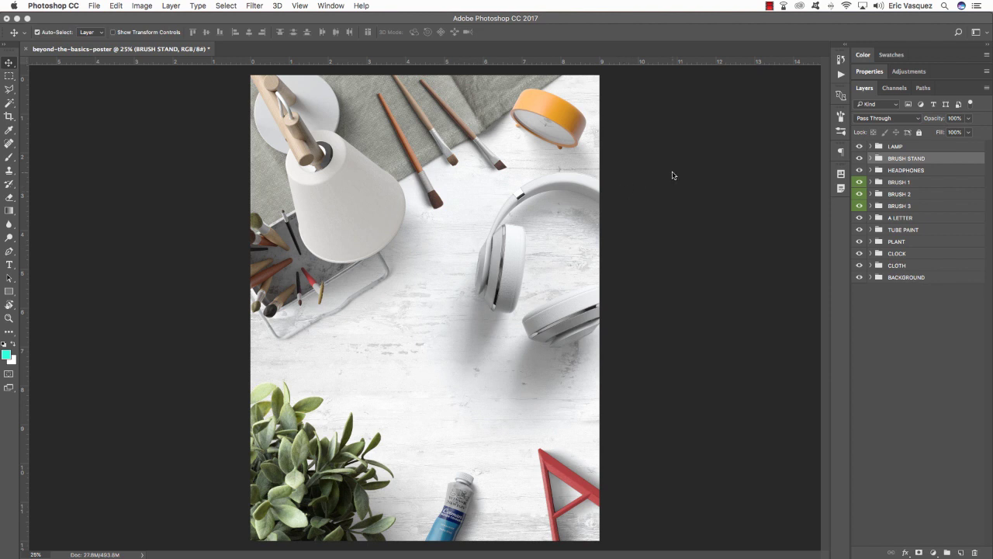
pyautogui.press('super+Tab')
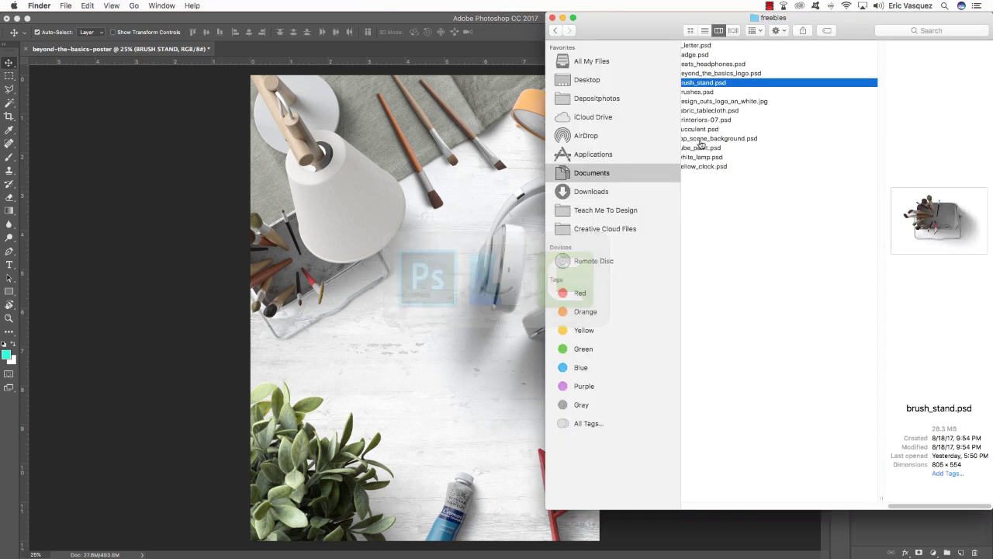
# Step: Open badge.psd, copy its tag into the poster, and close the leftover source documents
pyautogui.keyDown('super'); pyautogui.click(688, 56); pyautogui.keyUp('super')
pyautogui.press('super+o')
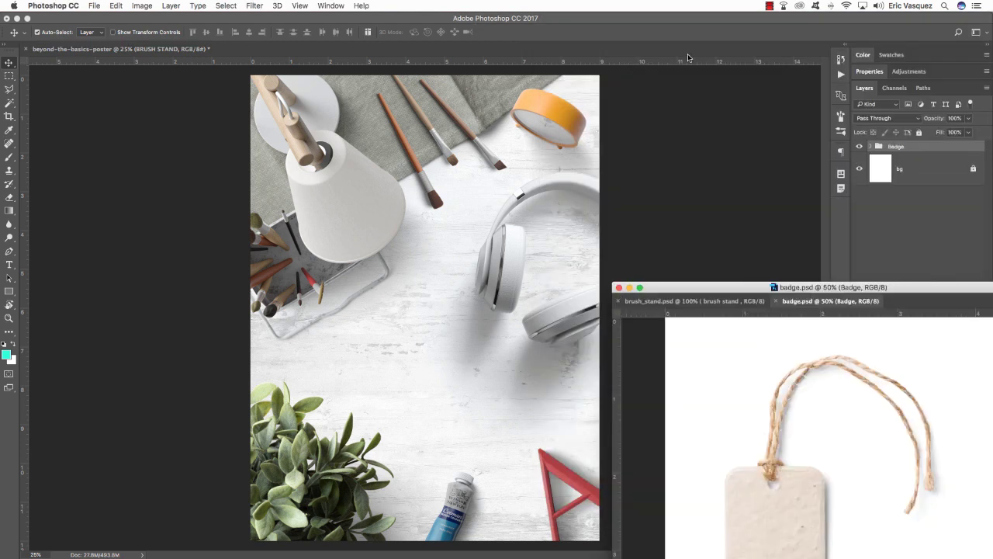
pyautogui.moveTo(920, 150); pyautogui.dragTo(463, 405)
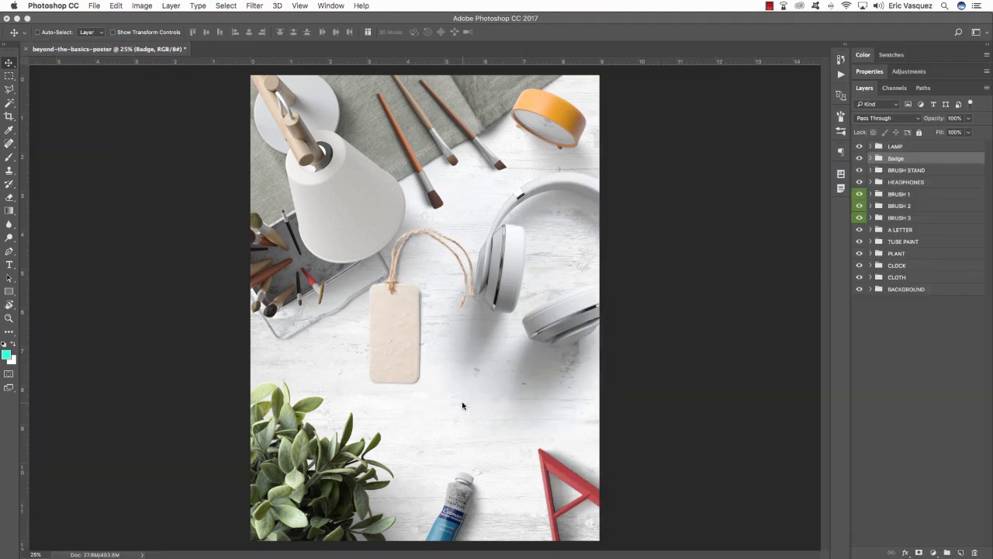
pyautogui.hotkey('ctrl', 'Tab')
pyautogui.press('super+w')
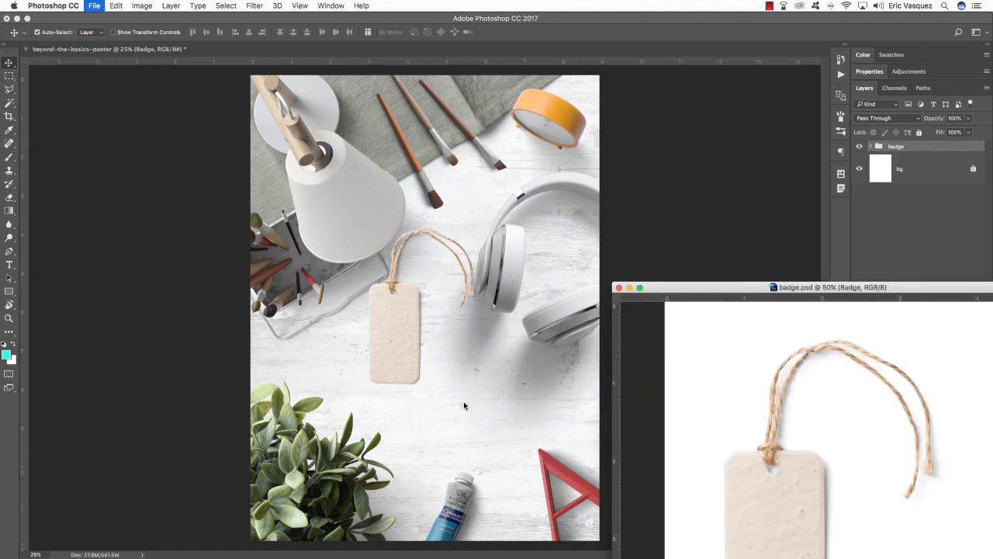
pyautogui.press('super+w')
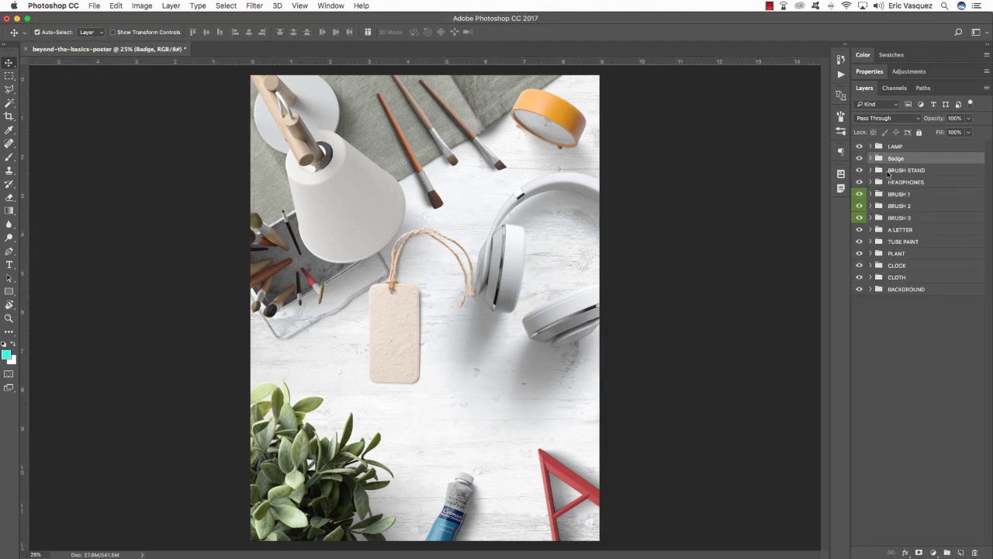
# Step: Rename the tag's group to BADGE and zoom in on the poster
pyautogui.doubleClick(896, 159)
pyautogui.write('BADGE')
pyautogui.press('Return')
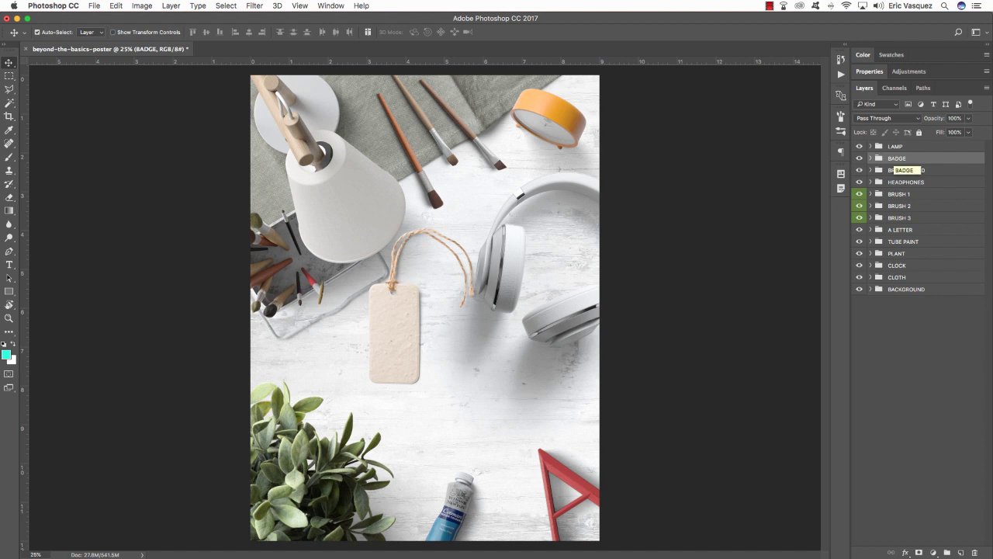
pyautogui.press('super+plus')
pyautogui.press('super+plus')
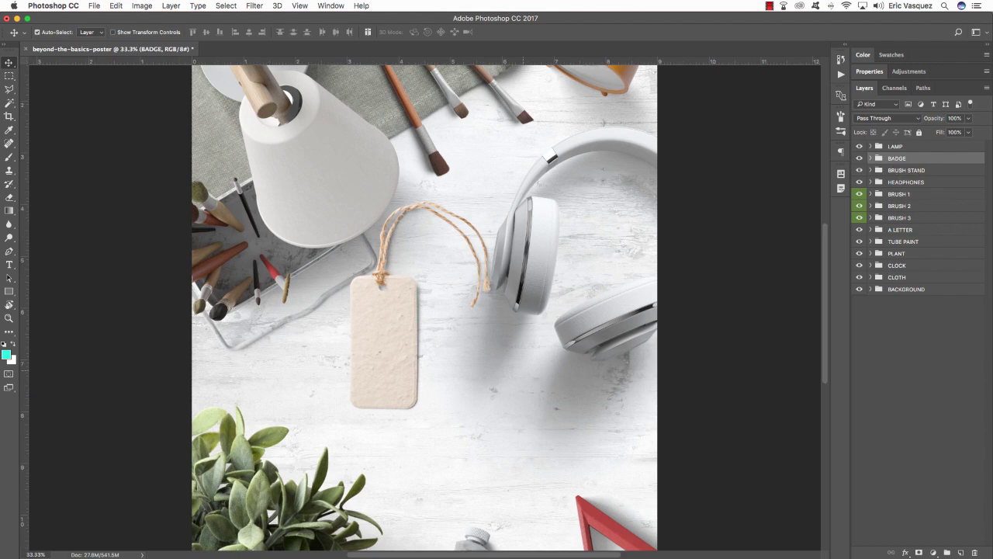
# Step: Move the paper tag down over the red A, rotate it about 58 degrees and shrink it
pyautogui.scroll(-5, 424, 307)
pyautogui.hscroll(5, 424, 307)
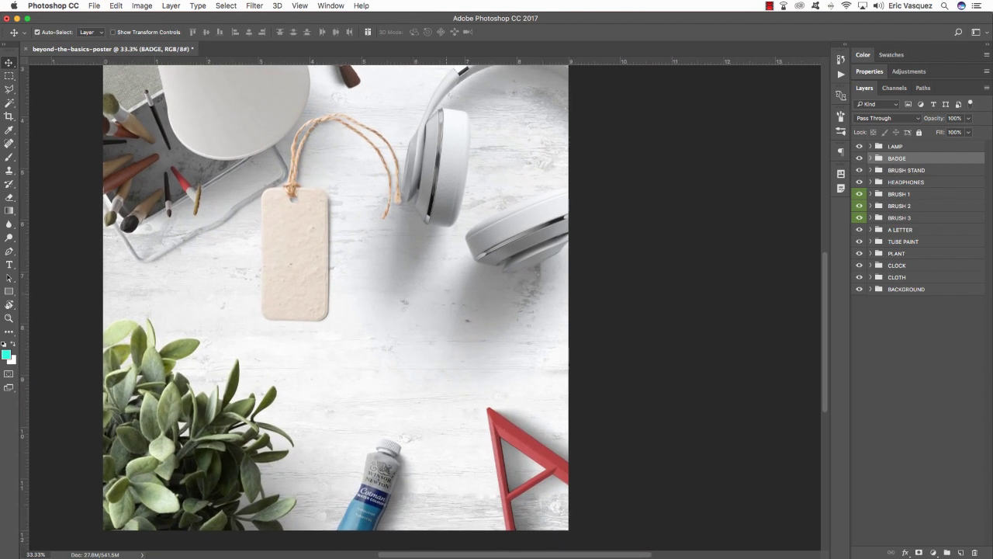
pyautogui.scroll(-1, 421, 290)
pyautogui.hscroll(1, 421, 290)
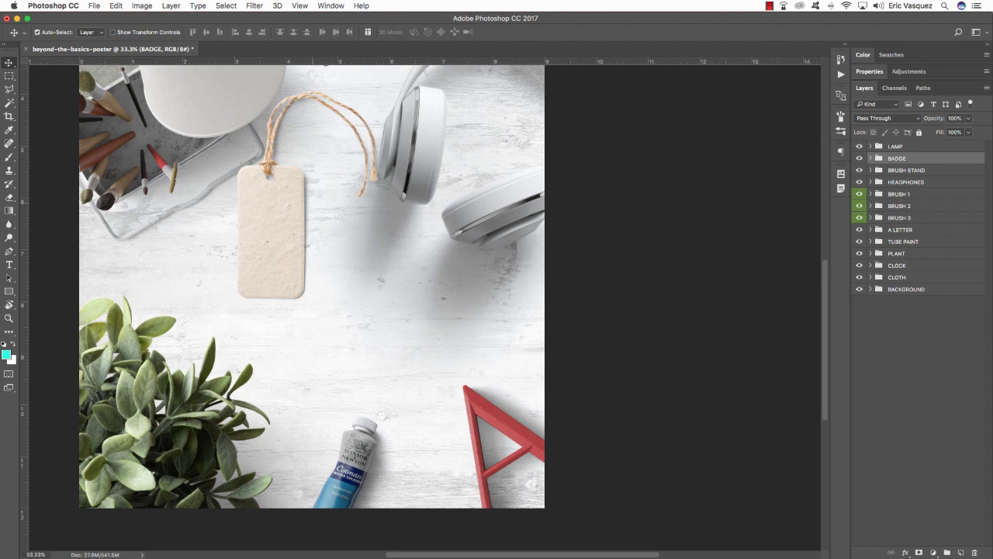
pyautogui.press('super+t')
pyautogui.moveTo(312, 197); pyautogui.dragTo(427, 405)
pyautogui.moveTo(497, 287); pyautogui.dragTo(566, 381)
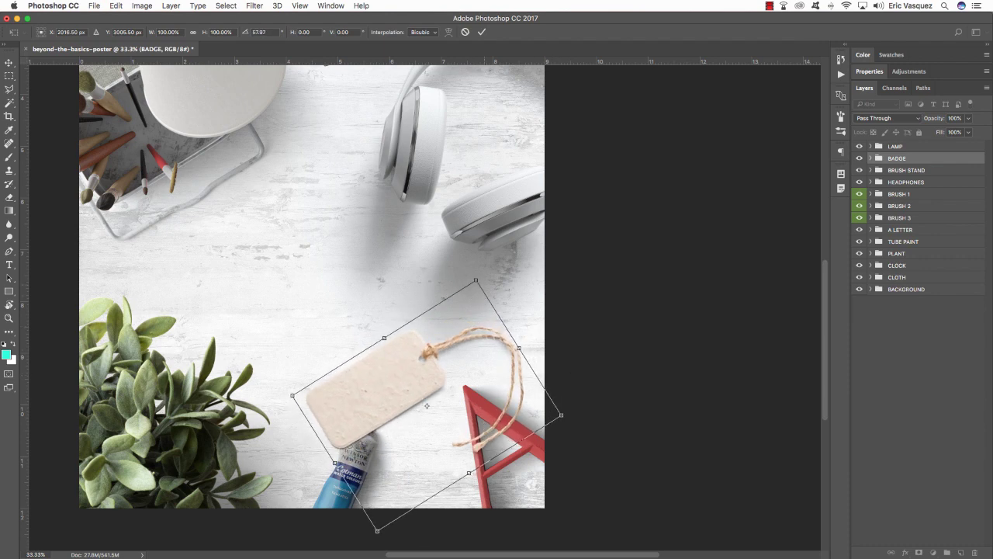
pyautogui.moveTo(477, 281); pyautogui.dragTo(459, 331)
pyautogui.moveTo(426, 377); pyautogui.dragTo(449, 419)
pyautogui.press('Return')
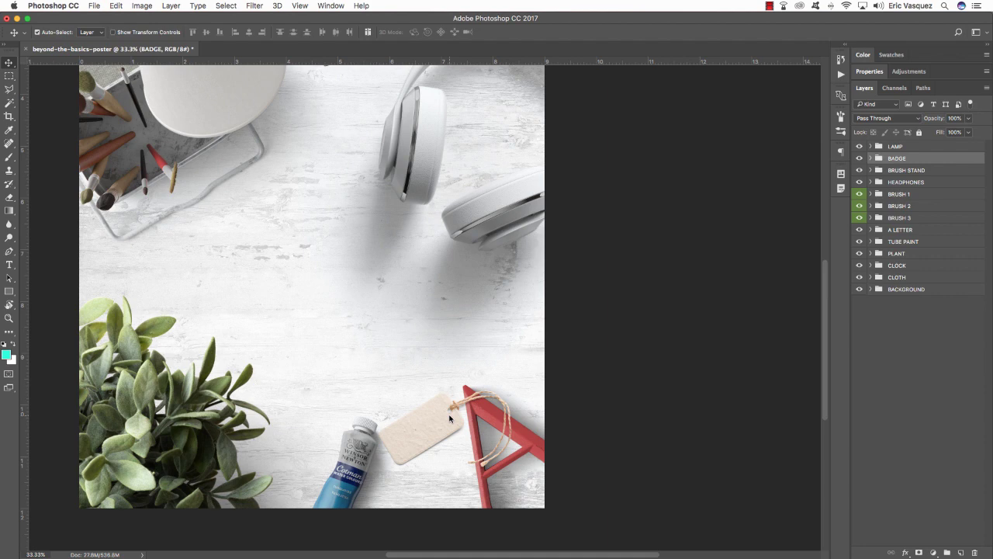
# Step: Send the BADGE layer beneath A LETTER and nudge the tag left and slightly down
pyautogui.press('super+bracketleft')
pyautogui.press('super+bracketleft')
pyautogui.press('super+bracketleft')
pyautogui.press('super+bracketleft')
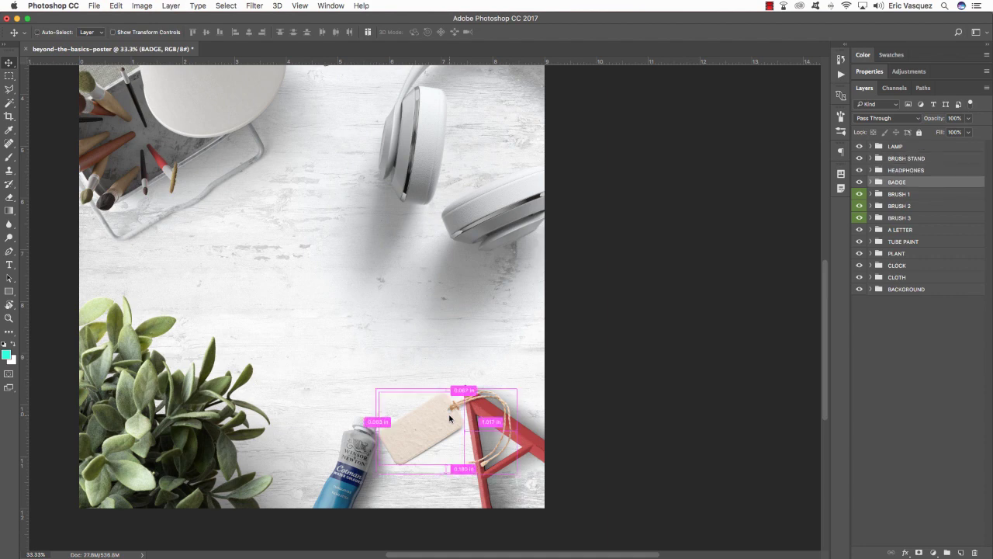
pyautogui.press('super+bracketleft')
pyautogui.press('super+bracketleft')
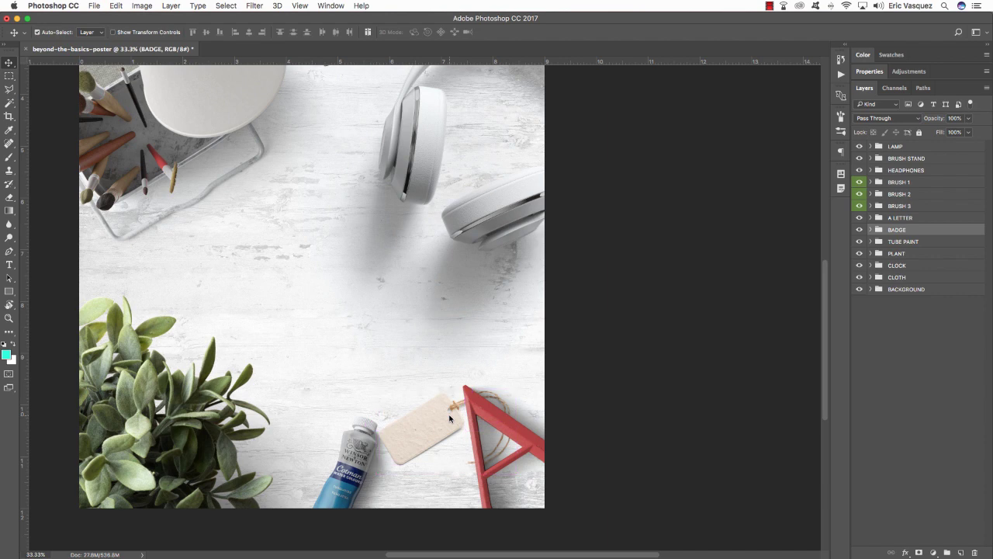
pyautogui.hotkey('shift', 'Left')
pyautogui.hotkey('shift', 'Left')
pyautogui.hotkey('shift', 'Down')
pyautogui.hotkey('shift', 'Down')
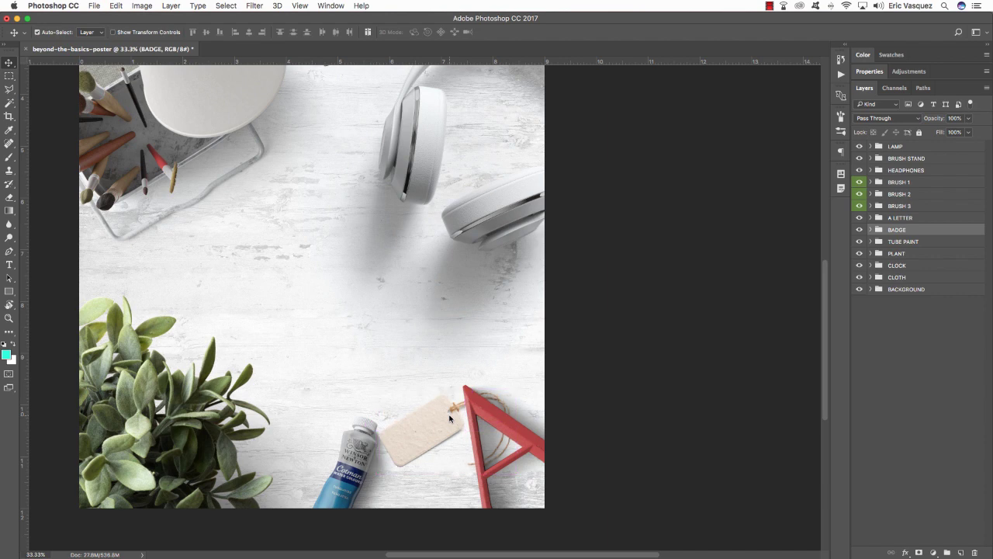
pyautogui.hotkey('shift', 'Left')
pyautogui.hotkey('shift', 'Left')
pyautogui.hotkey('shift', 'Left')
pyautogui.hotkey('shift', 'Left')
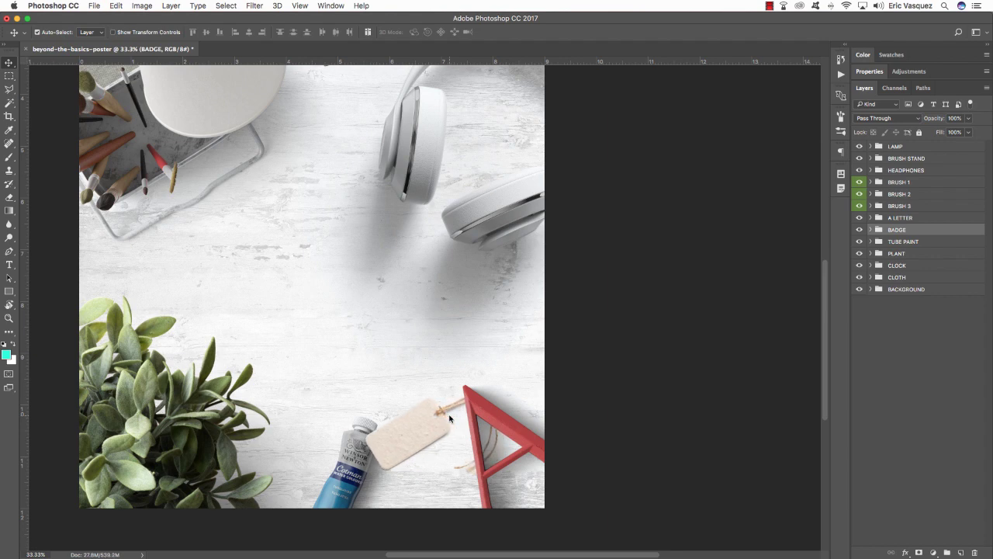
# Step: Nudge the TUBE PAINT layer left in three steps
pyautogui.click(910, 243)
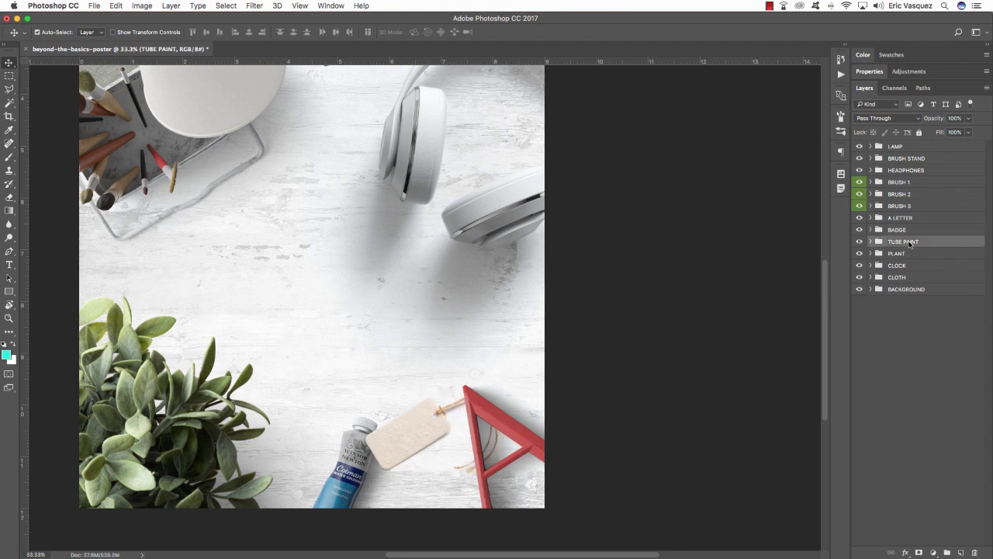
pyautogui.hotkey('shift', 'Left')
pyautogui.hotkey('shift', 'Left')
pyautogui.hotkey('shift', 'Left')
pyautogui.hotkey('shift', 'Left')
pyautogui.hotkey('shift', 'Left')
pyautogui.hotkey('shift', 'Left')
pyautogui.hotkey('shift', 'Left')
pyautogui.hotkey('shift', 'Left')
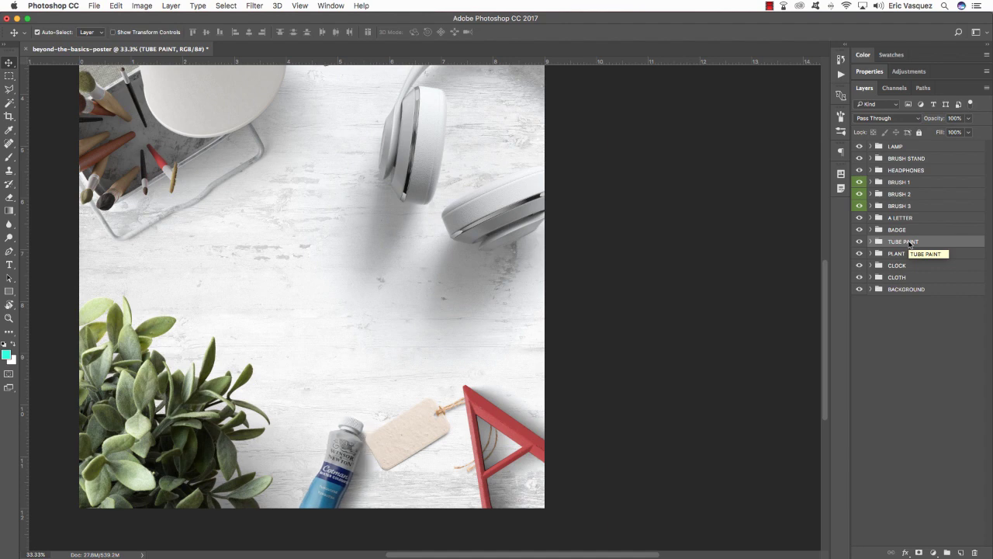
pyautogui.hotkey('shift', 'Left')
pyautogui.hotkey('shift', 'Left')
pyautogui.hotkey('shift', 'Left')
pyautogui.hotkey('shift', 'Left')
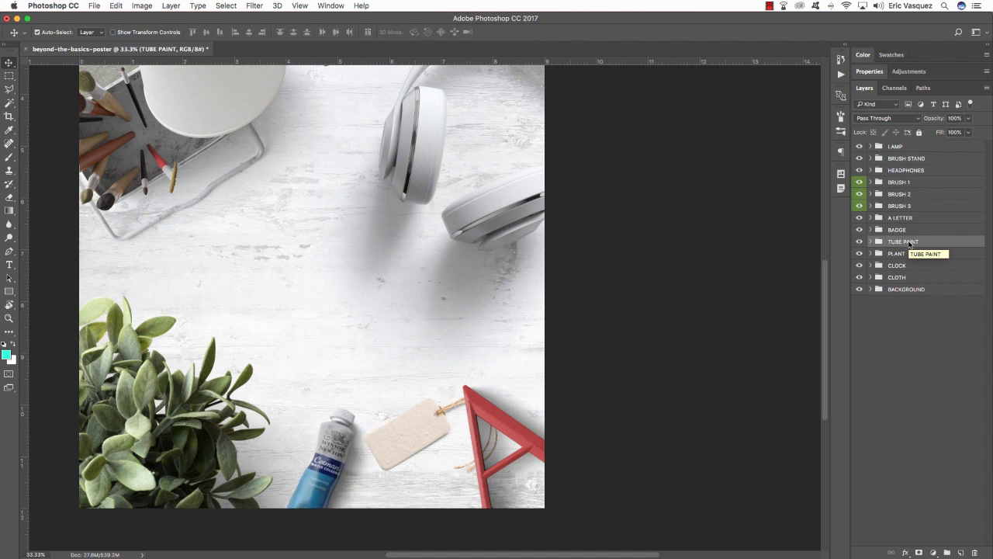
pyautogui.hotkey('shift', 'Left')
pyautogui.hotkey('shift', 'Left')
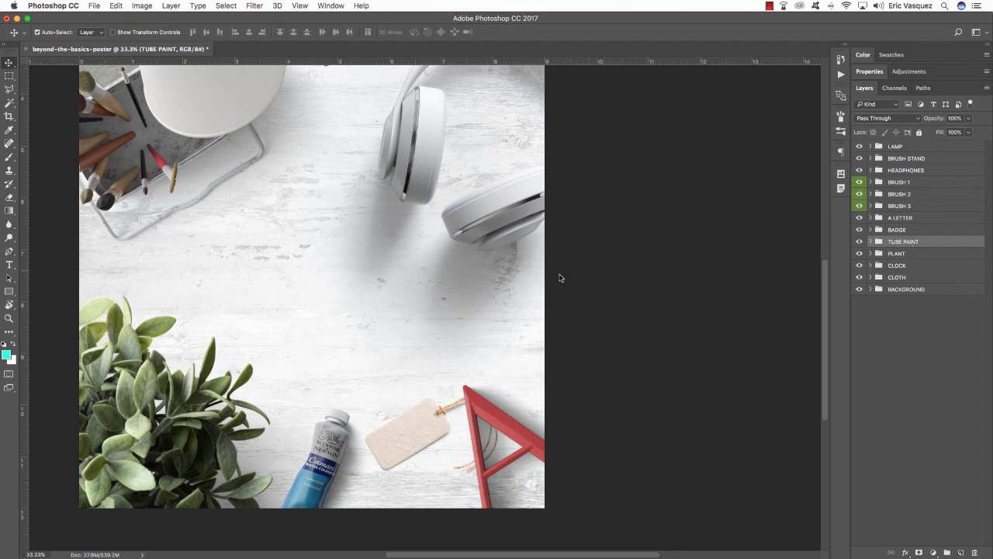
pyautogui.hscroll(-2, 563, 272)
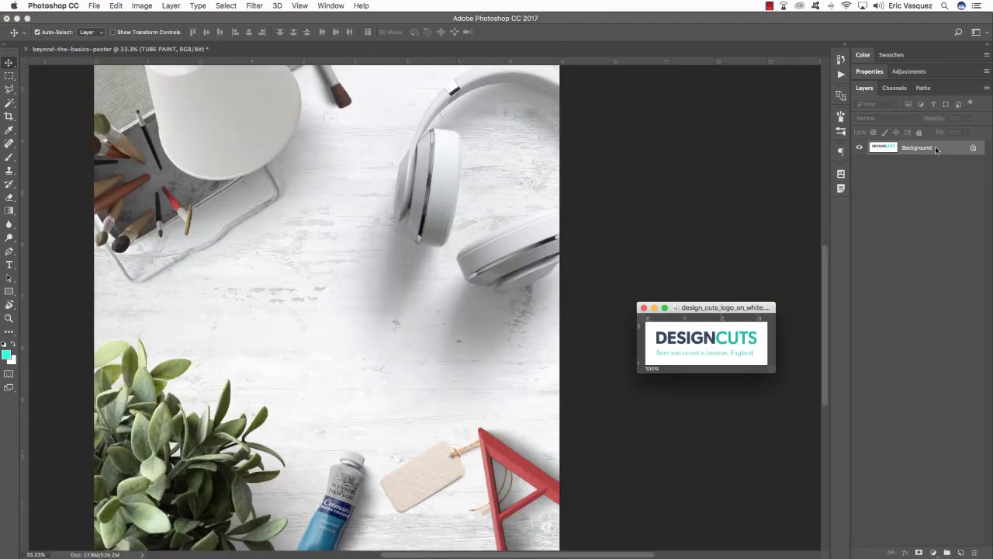
# Step: Bring the DESIGNCUTS logo into the poster above BADGE and name it DESIGN CUTS LOGO
pyautogui.moveTo(935, 146); pyautogui.dragTo(332, 298)
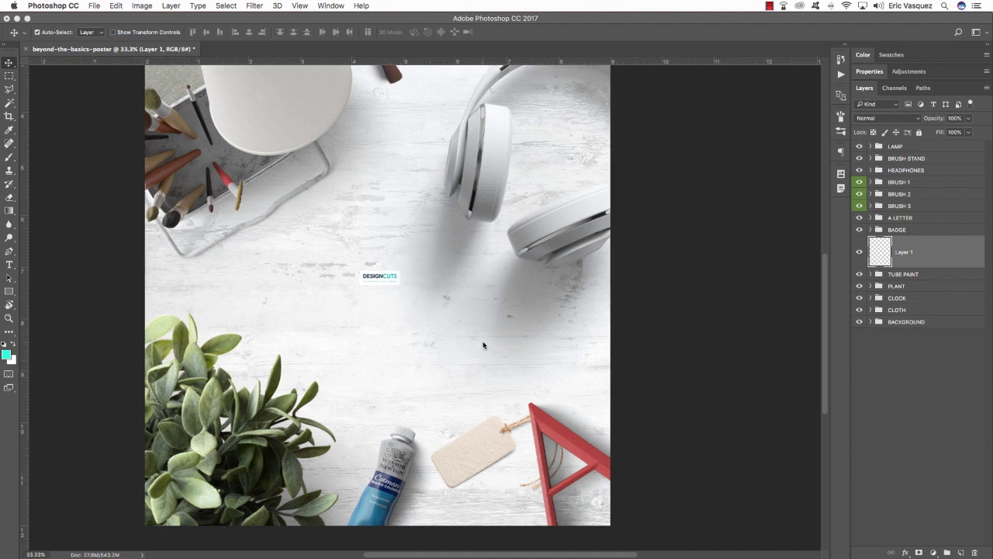
pyautogui.moveTo(482, 345); pyautogui.dragTo(470, 337)
pyautogui.hotkey('ctrl', ']')
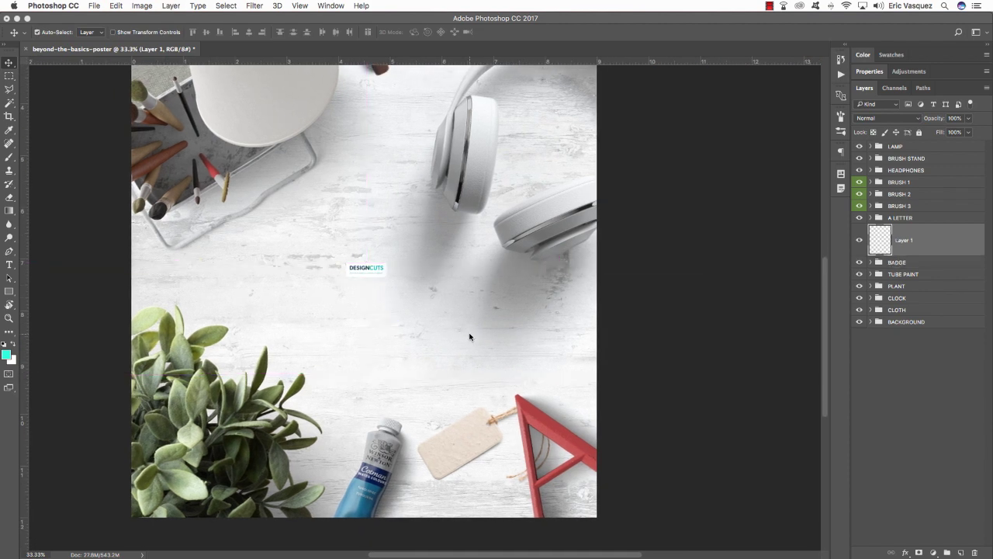
pyautogui.doubleClick(903, 239)
pyautogui.write('DESIGN CUTS LOGO')
pyautogui.press('Return')
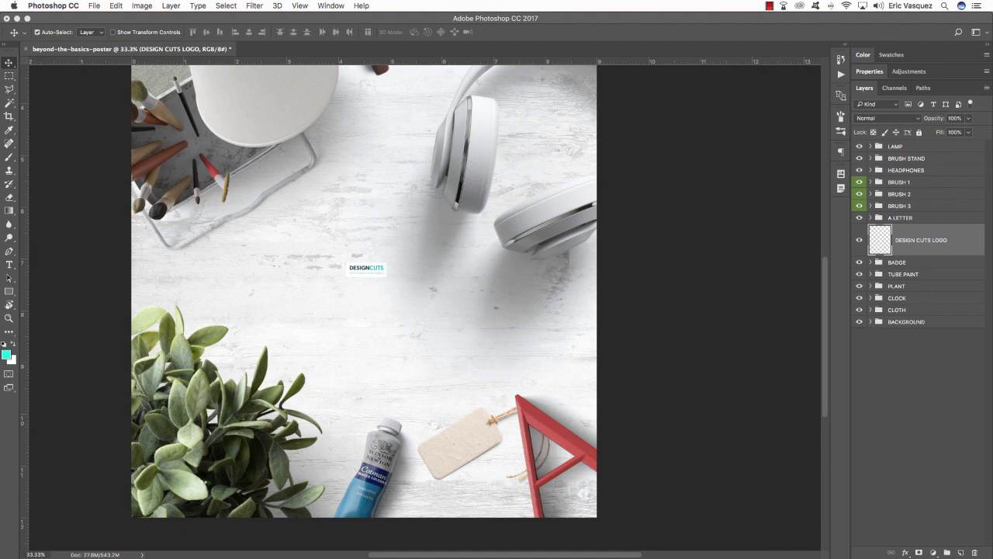
# Step: Move the DESIGN CUTS LOGO layer inside the BADGE group
pyautogui.click(908, 263)
pyautogui.click(870, 263)
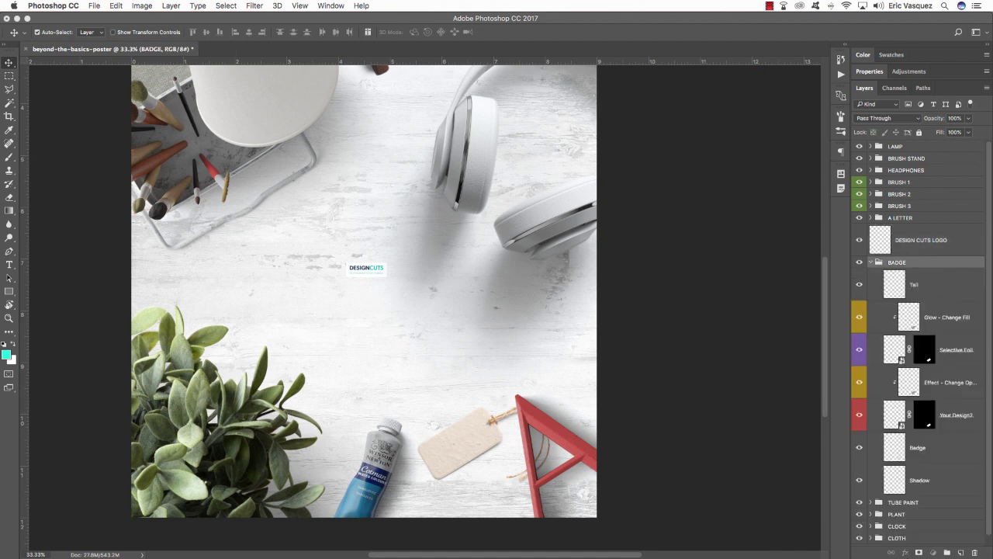
pyautogui.click(931, 250)
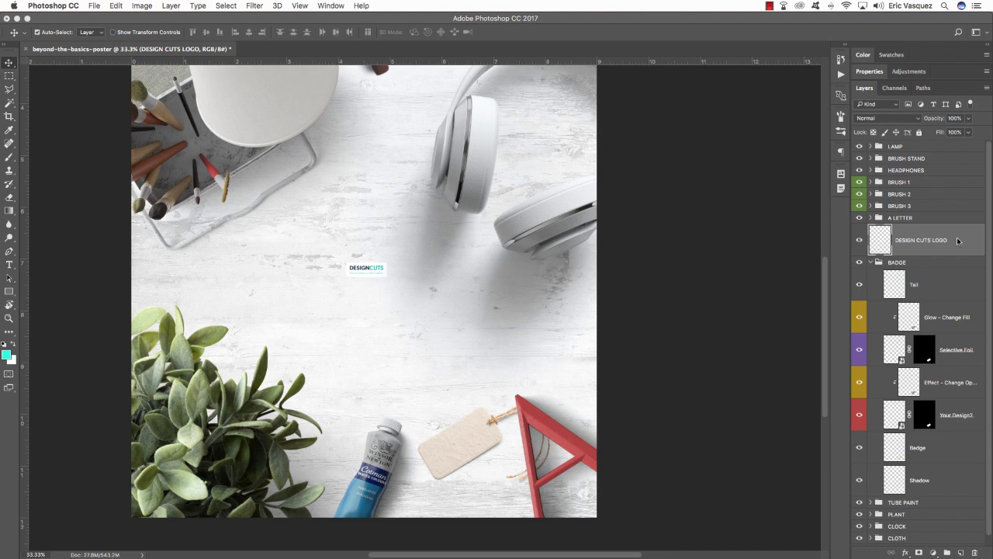
pyautogui.moveTo(960, 239); pyautogui.dragTo(952, 275)
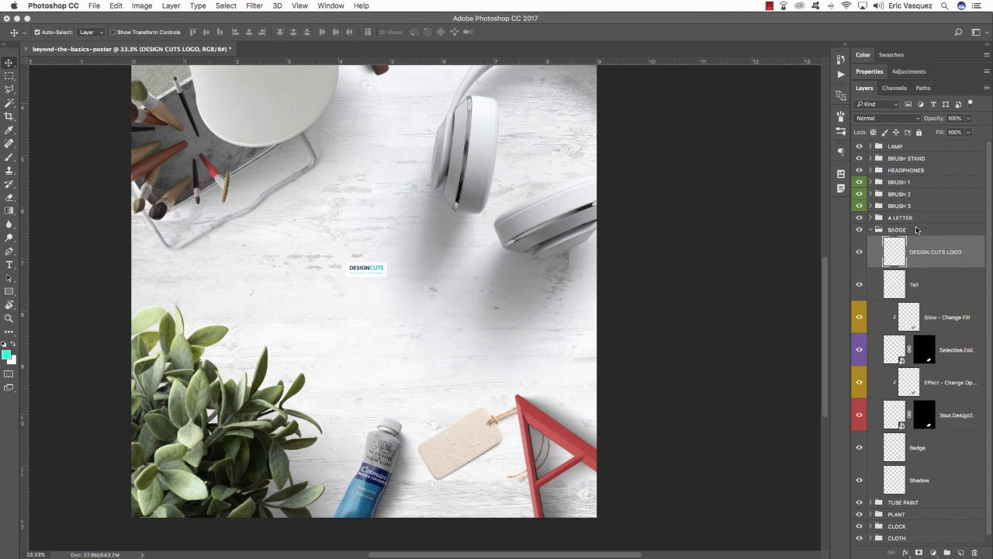
# Step: Enlarge the logo to about 182% and tilt it to match the tag's angle
pyautogui.hotkey('ctrl', 't')
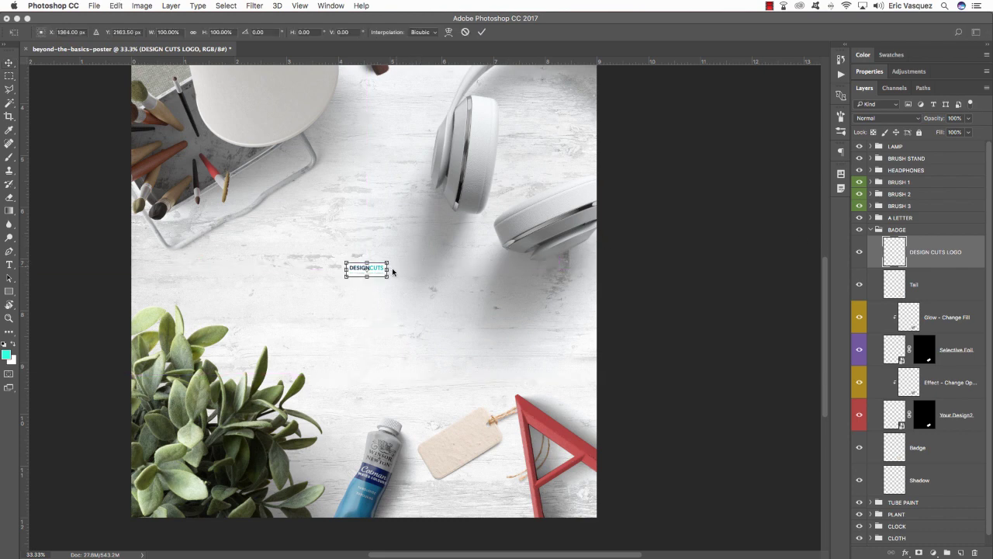
pyautogui.moveTo(387, 264); pyautogui.dragTo(467, 444)
pyautogui.scroll(1, 533, 461)
pyautogui.moveTo(532, 458); pyautogui.dragTo(523, 420)
pyautogui.press('super+plus')
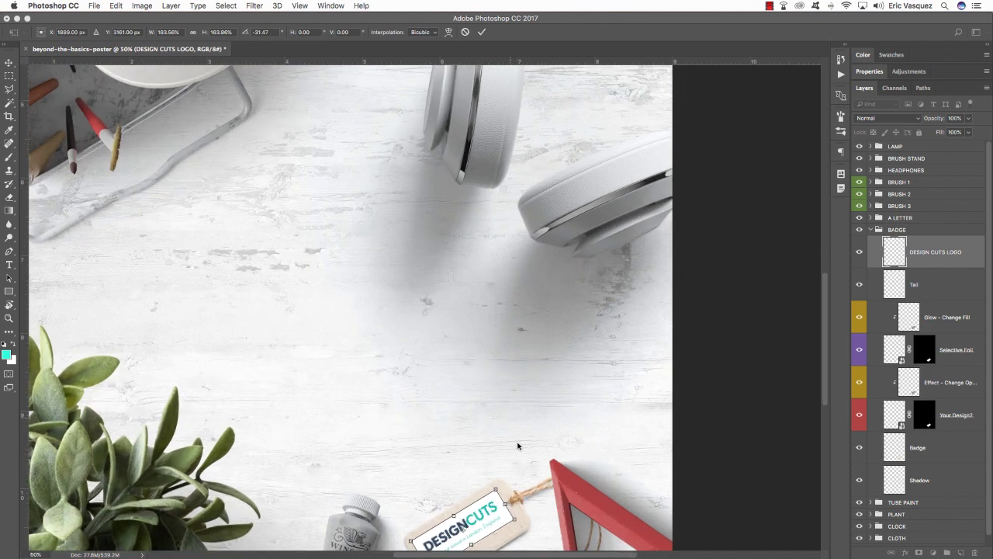
pyautogui.scroll(-4, 434, 423)
pyautogui.hscroll(1, 434, 423)
pyautogui.moveTo(385, 416); pyautogui.dragTo(377, 426)
pyautogui.press('Return')
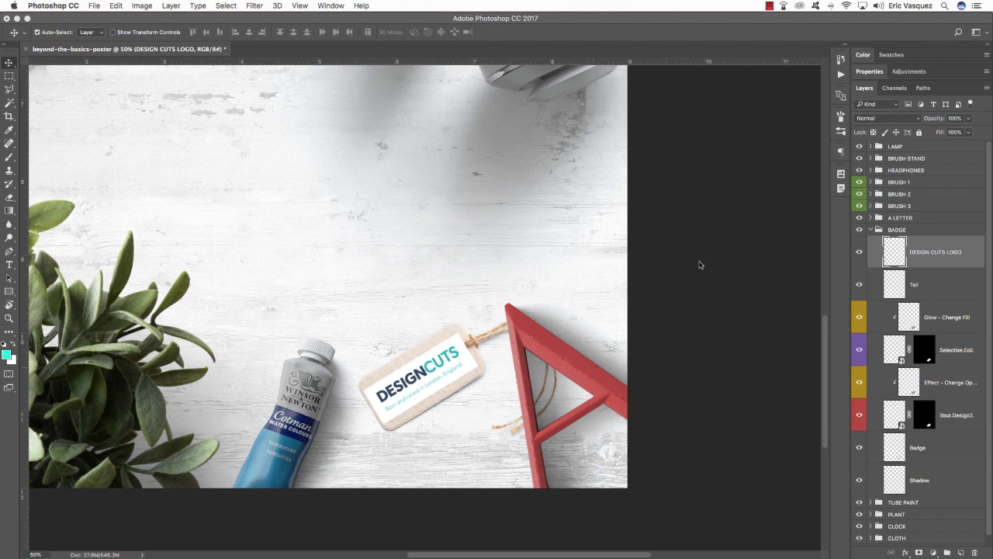
# Step: Set the logo's blend mode to Multiply and nudge it left and down on the tag
pyautogui.click(887, 119)
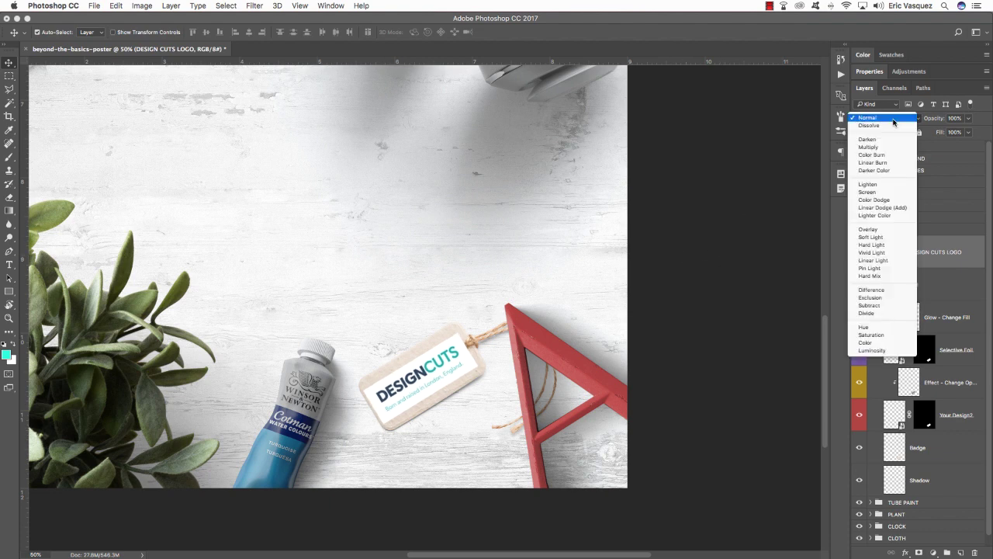
pyautogui.click(870, 148)
pyautogui.press('Down')
pyautogui.press('Down')
pyautogui.press('Down')
pyautogui.press('Down')
pyautogui.press('Left')
pyautogui.press('Left')
pyautogui.press('Left')
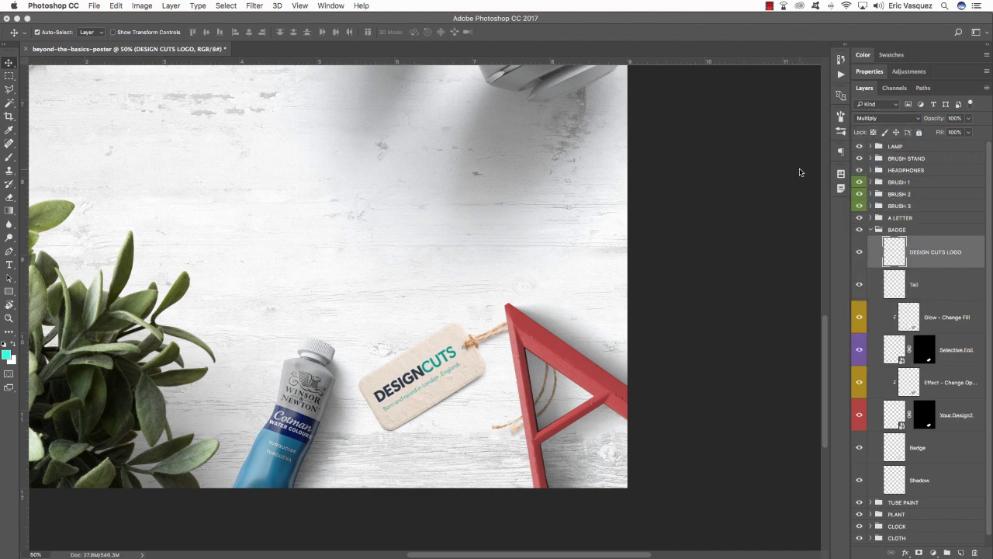
pyautogui.press('Left')
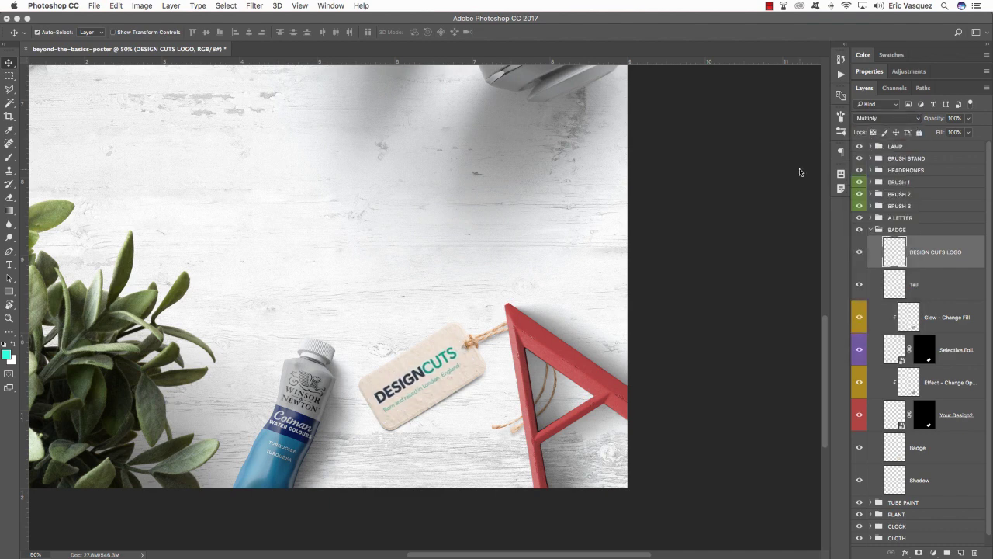
pyautogui.press('super+minus')
pyautogui.press('super+minus')
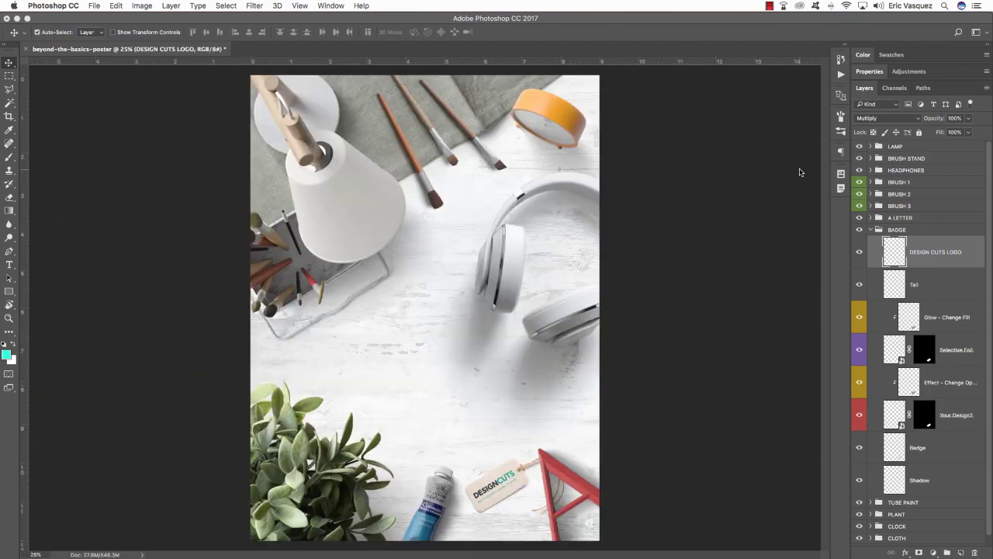
# Step: Nudge LAMP up and CLOCK down one step each, then add an empty Layer 1 above LAMP
pyautogui.click(869, 230)
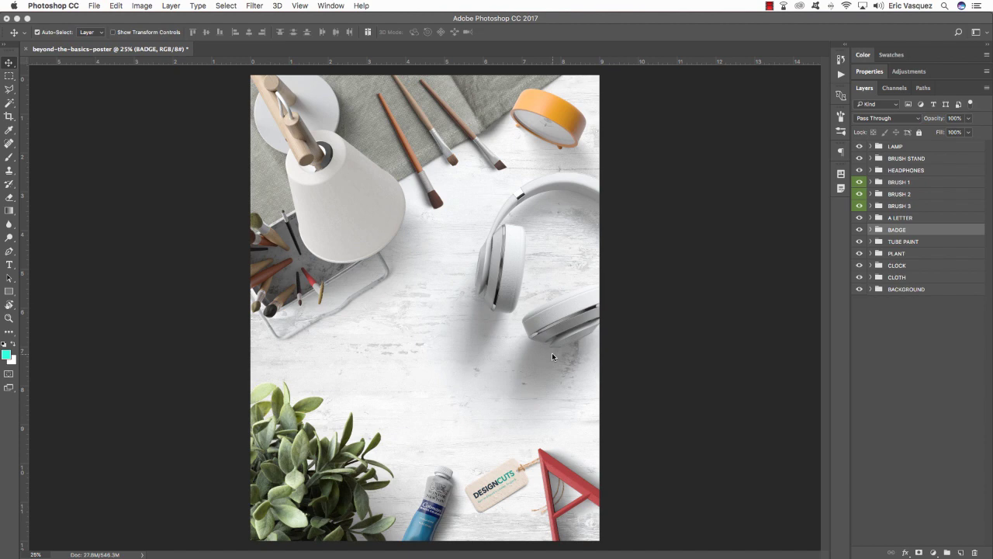
pyautogui.press('super+minus')
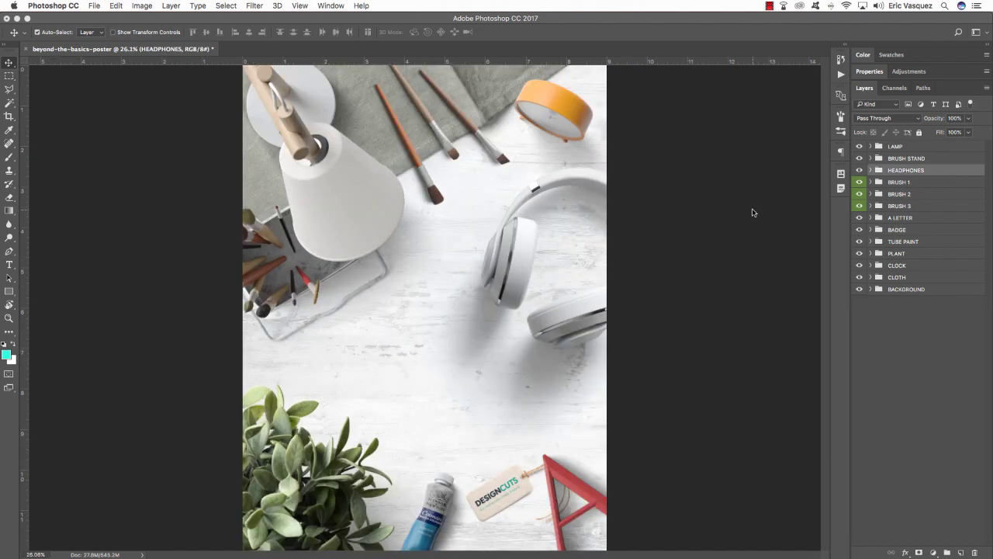
pyautogui.click(905, 147)
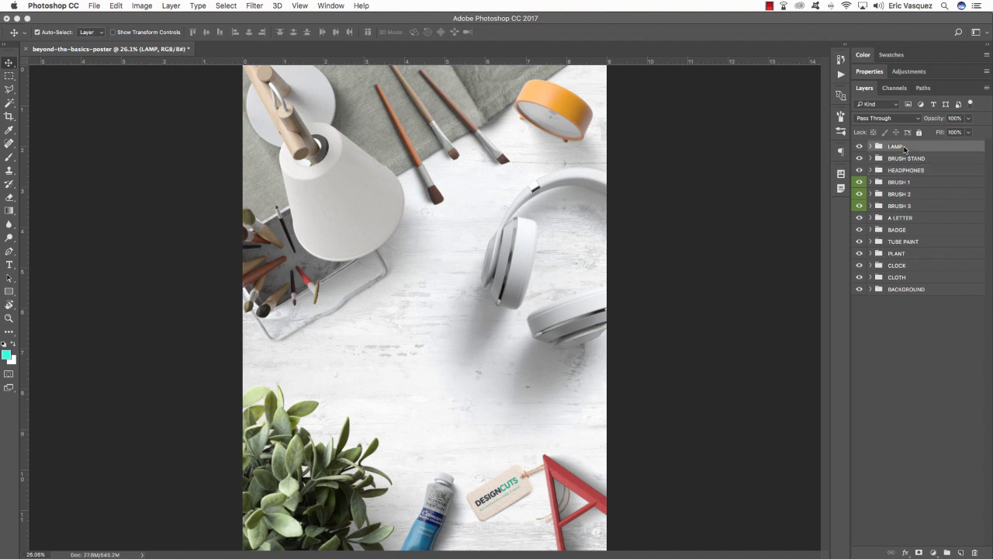
pyautogui.hotkey('shift', 'Up')
pyautogui.hotkey('shift', 'Up')
pyautogui.hotkey('shift', 'Up')
pyautogui.hotkey('shift', 'Up')
pyautogui.hotkey('shift', 'Up')
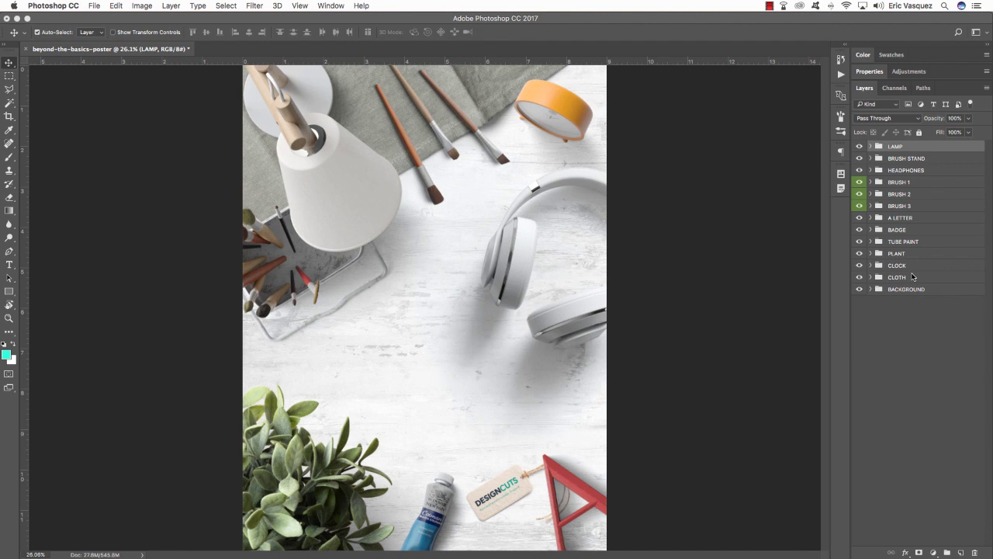
pyautogui.click(916, 267)
pyautogui.hotkey('shift', 'Down')
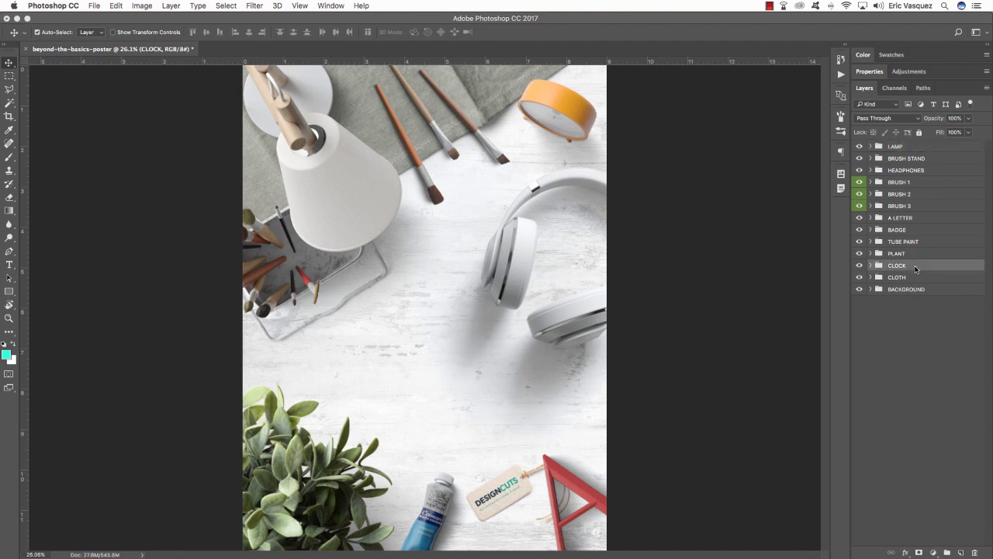
pyautogui.click(921, 148)
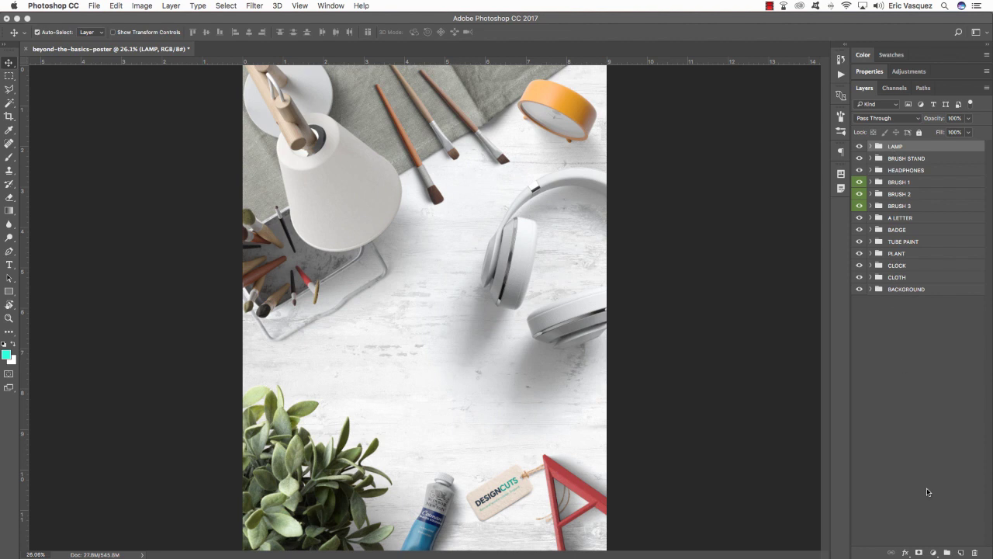
pyautogui.click(961, 553)
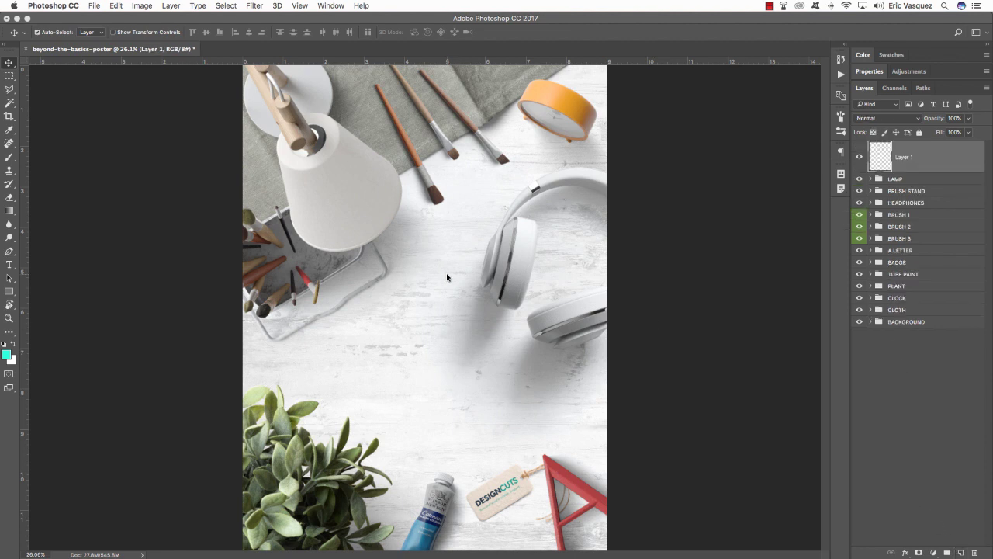
# Step: Draw a no-fill rectangle with a 4 px white stroke just inside the poster edges
pyautogui.press('u')
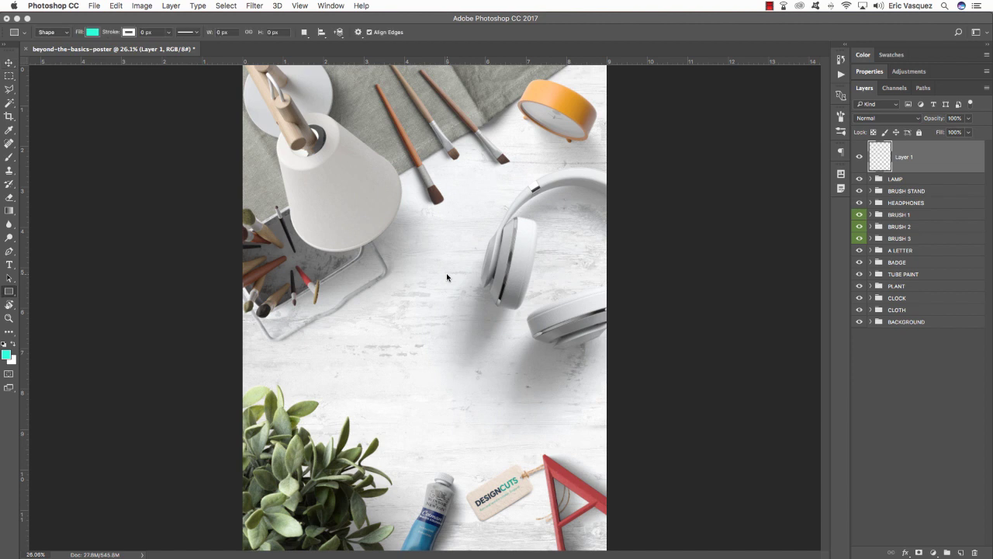
pyautogui.click(92, 33)
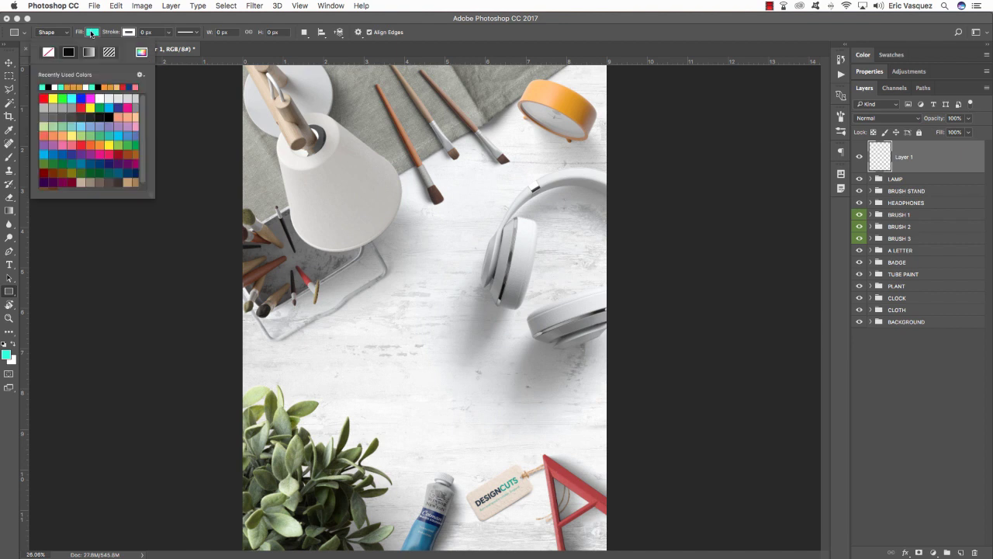
pyautogui.click(47, 53)
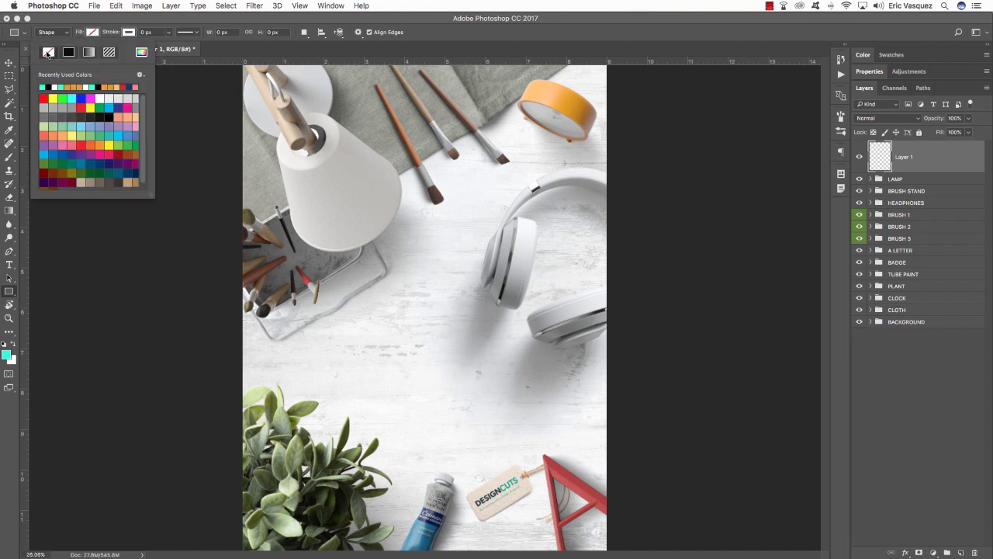
pyautogui.click(130, 33)
pyautogui.click(97, 87)
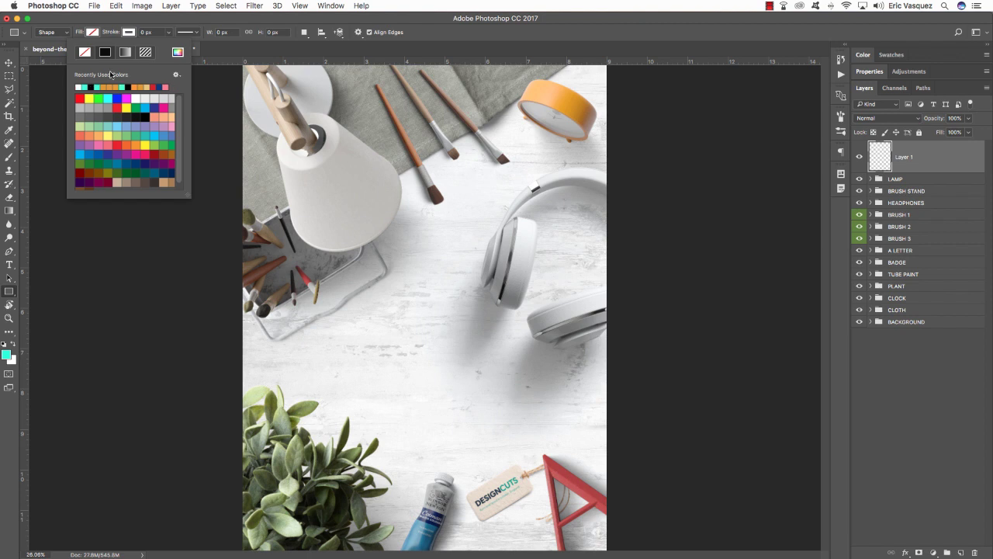
pyautogui.click(129, 32)
pyautogui.write('4')
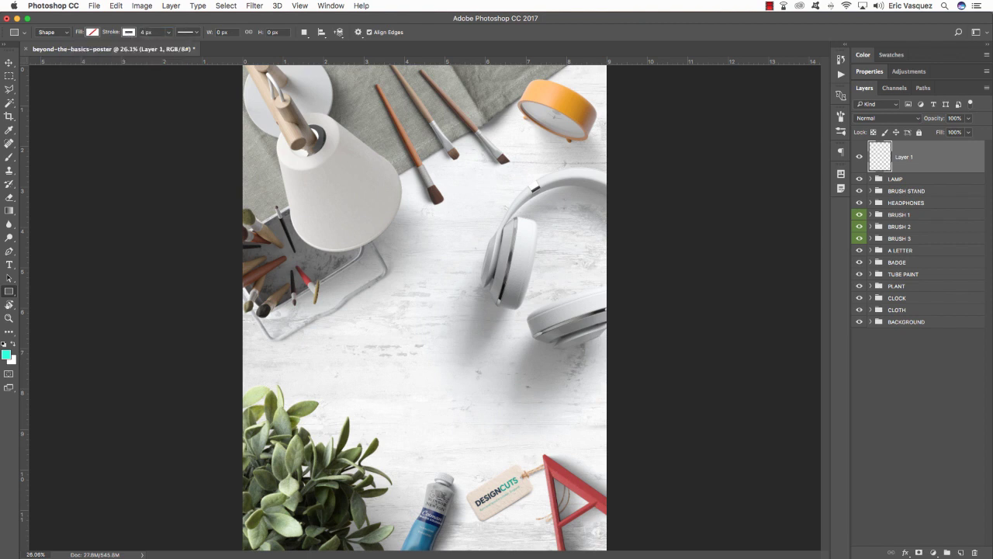
pyautogui.press('super+minus')
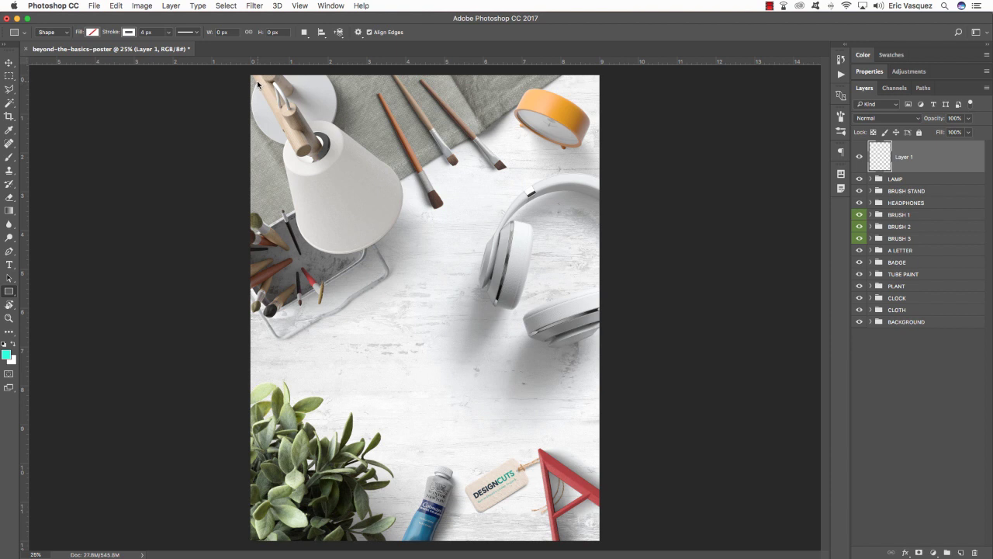
pyautogui.moveTo(259, 87); pyautogui.dragTo(591, 534)
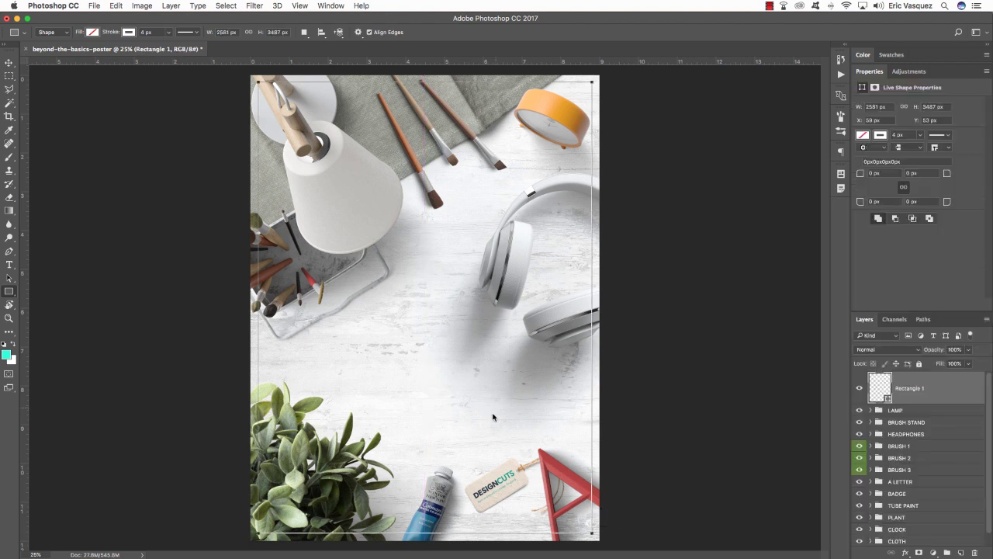
# Step: Group the rectangle and name the group FRAME
pyautogui.press('v')
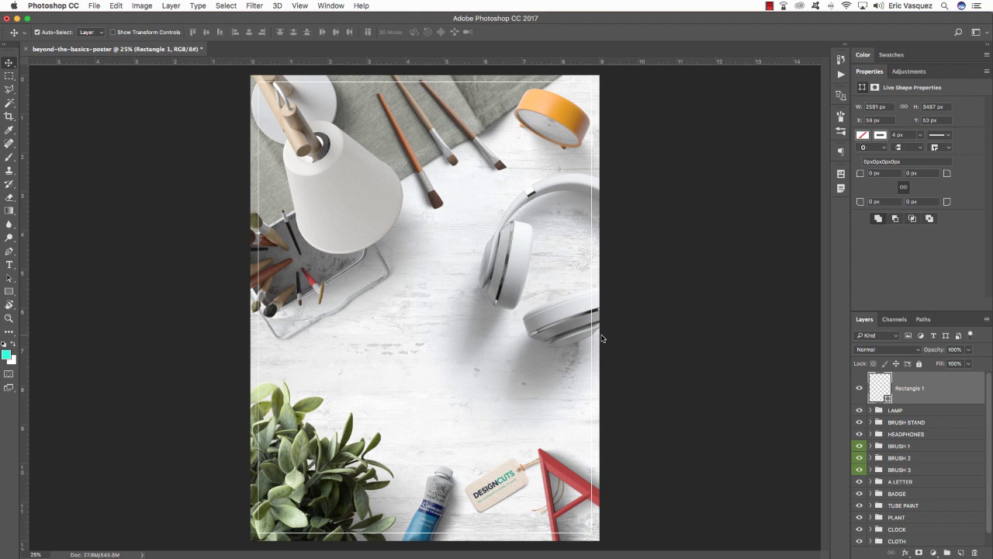
pyautogui.press('super+g')
pyautogui.doubleClick(898, 378)
pyautogui.write('FRAME')
pyautogui.press('Return')
pyautogui.click(870, 378)
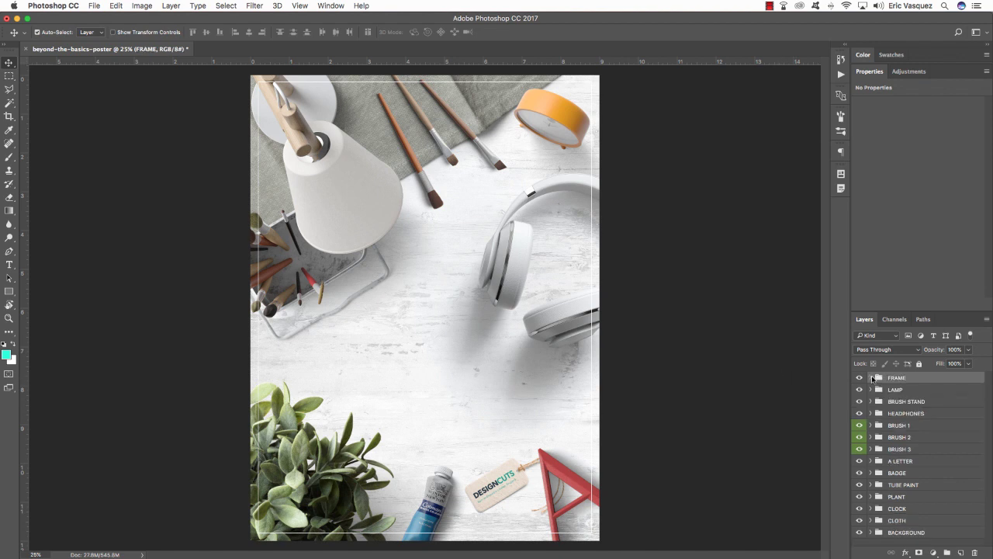
pyautogui.doubleClick(875, 74)
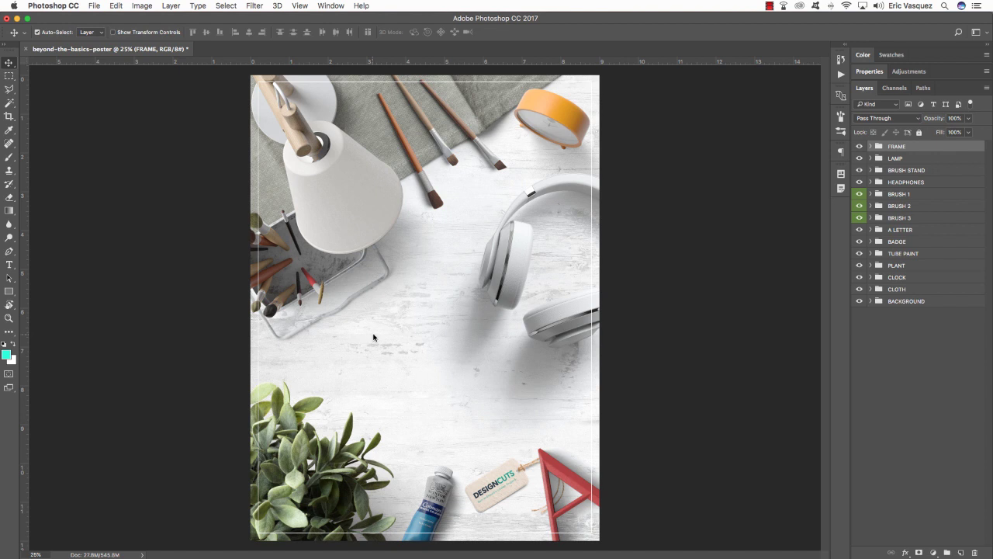
# Step: Nudge the BRUSH STAND layer slightly upward
pyautogui.click(907, 266)
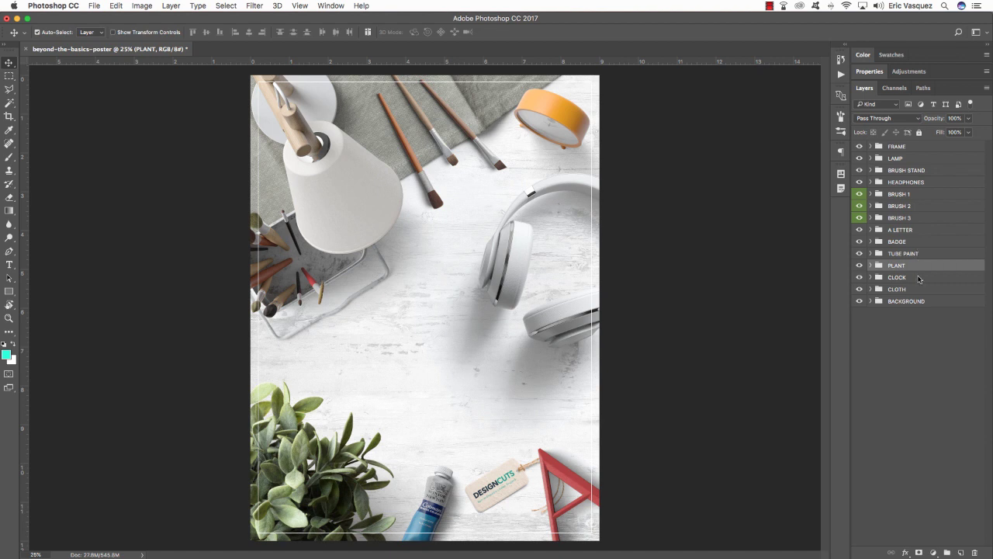
pyautogui.click(917, 172)
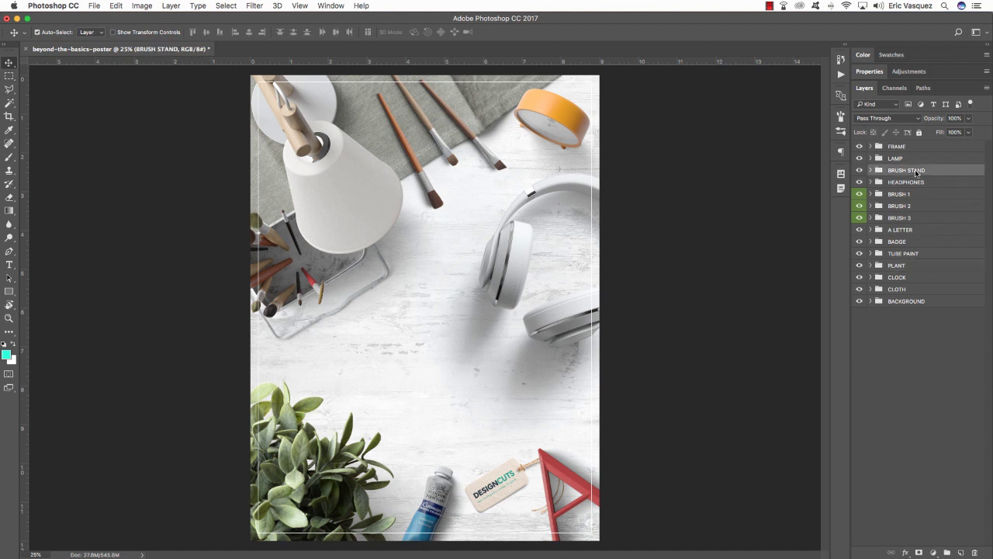
pyautogui.hotkey('shift', 'Up')
pyautogui.hotkey('shift', 'Up')
pyautogui.hotkey('shift', 'Up')
pyautogui.hotkey('shift', 'Up')
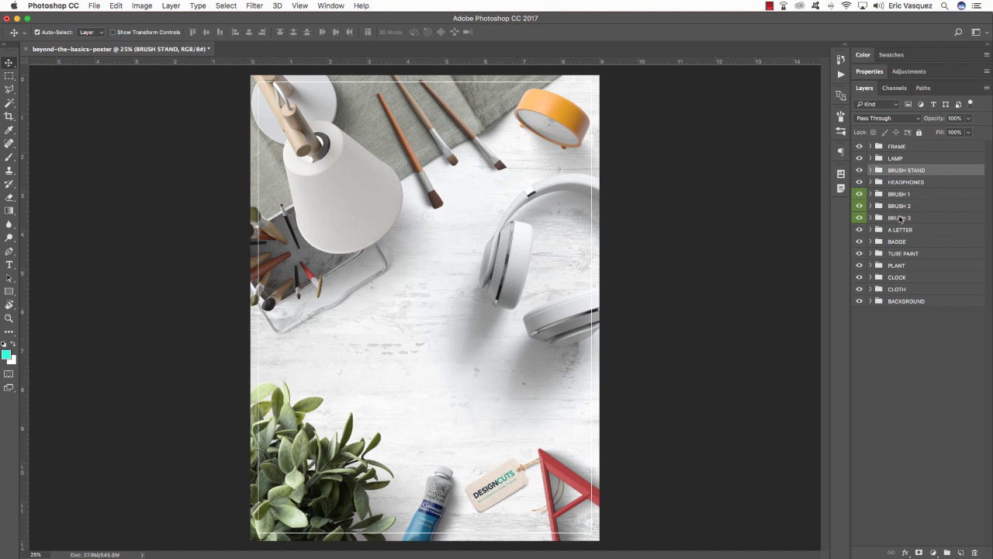
pyautogui.click(916, 147)
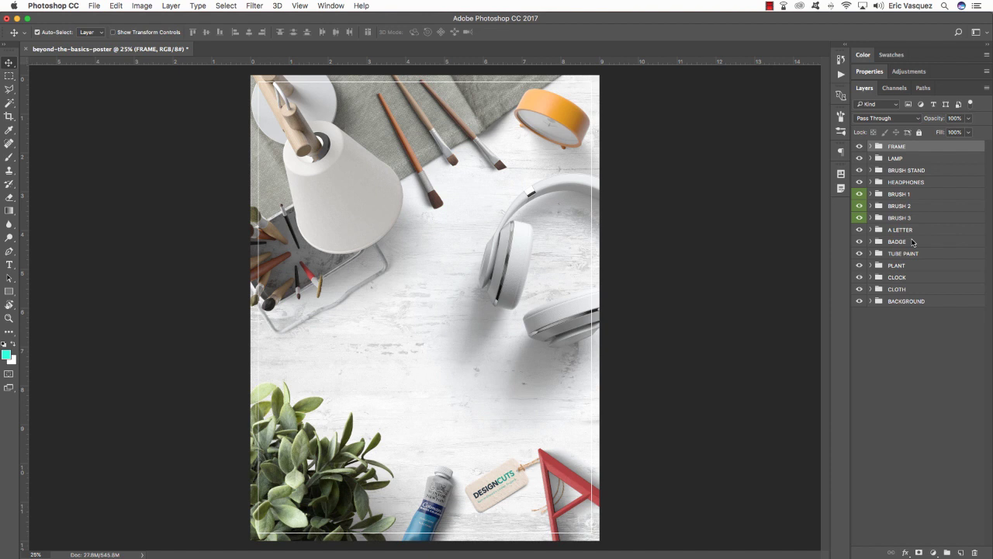
# Step: Type 'GIFTS FOR THE WHOLE FAMILY' on the left of the poster and select the text
pyautogui.click(961, 552)
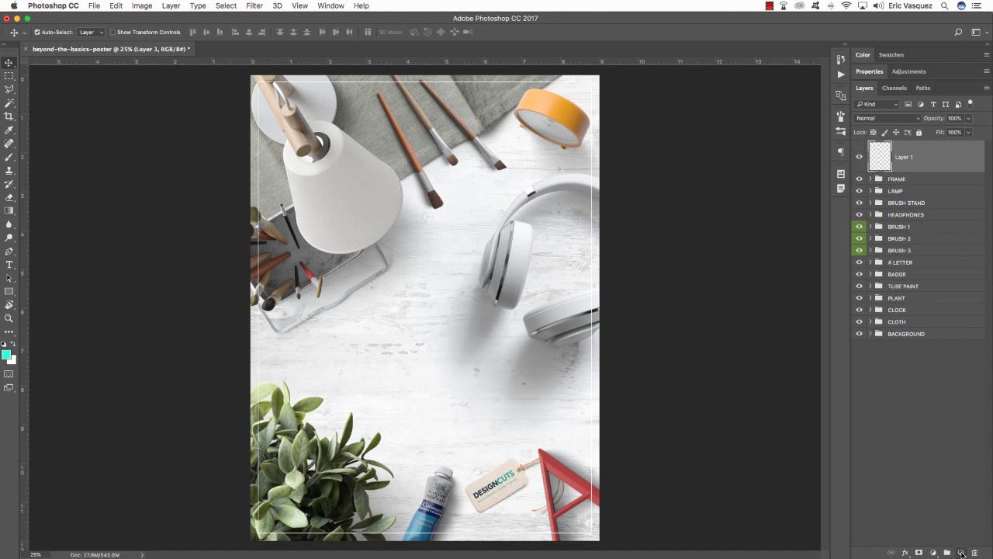
pyautogui.press('t')
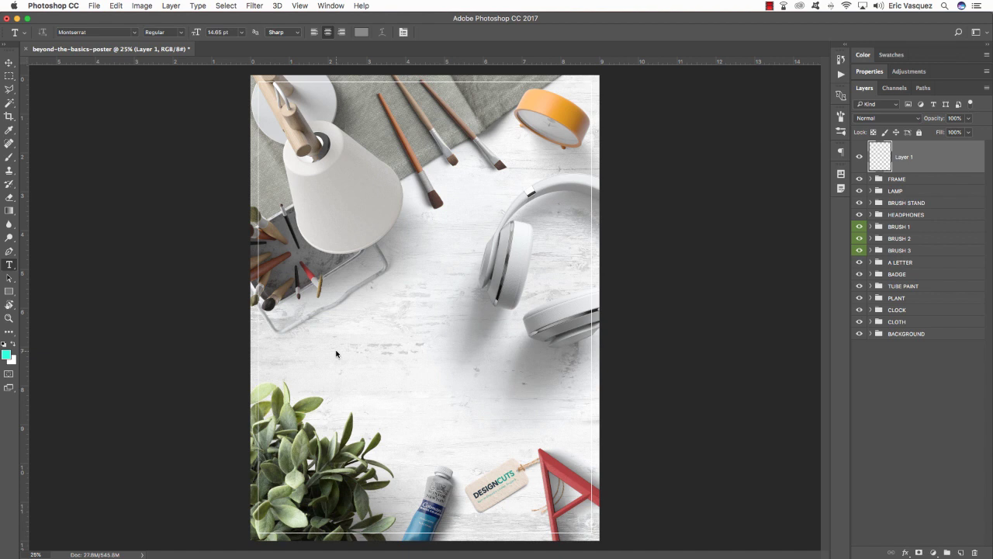
pyautogui.click(336, 353)
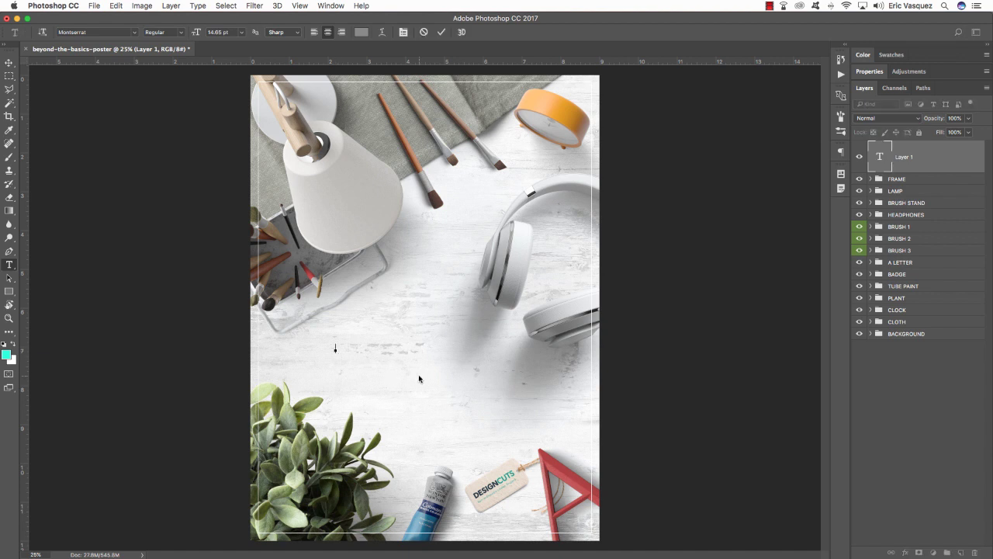
pyautogui.write('GIFTS FOR THE WHOLE FAMILY')
pyautogui.moveTo(397, 348); pyautogui.dragTo(273, 348)
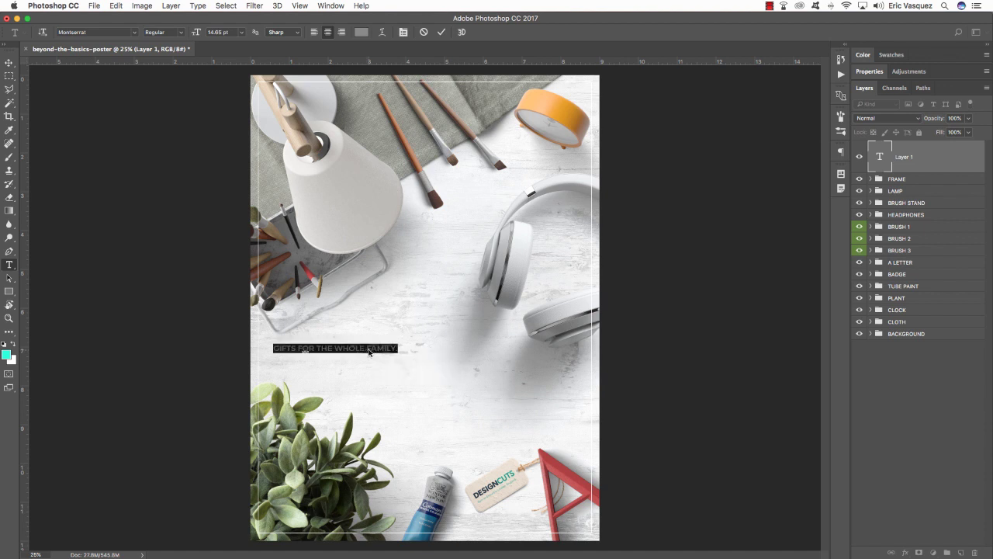
# Step: Use the Character panel to make the headline Montserrat Bold at 72 pt
pyautogui.click(330, 5)
pyautogui.click(340, 128)
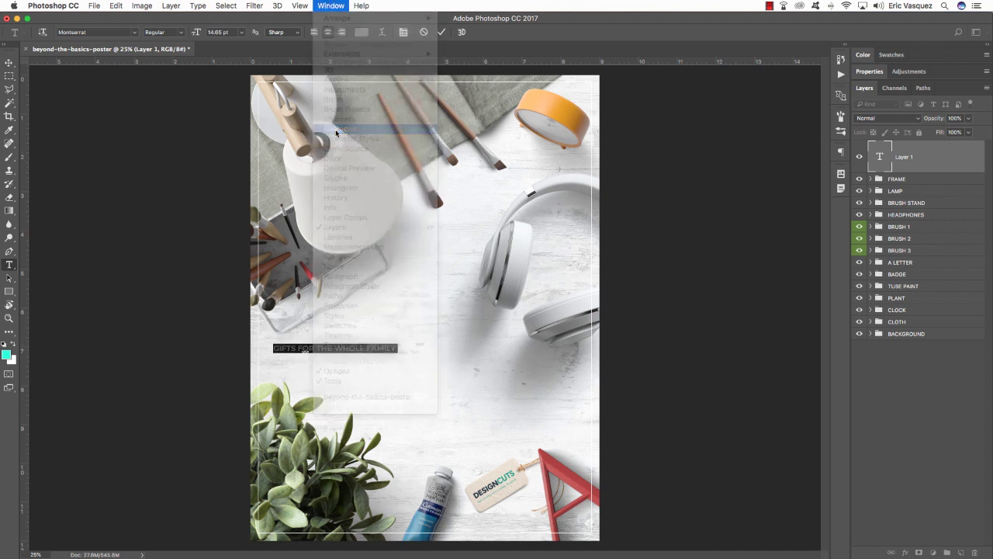
pyautogui.moveTo(779, 250); pyautogui.dragTo(717, 207)
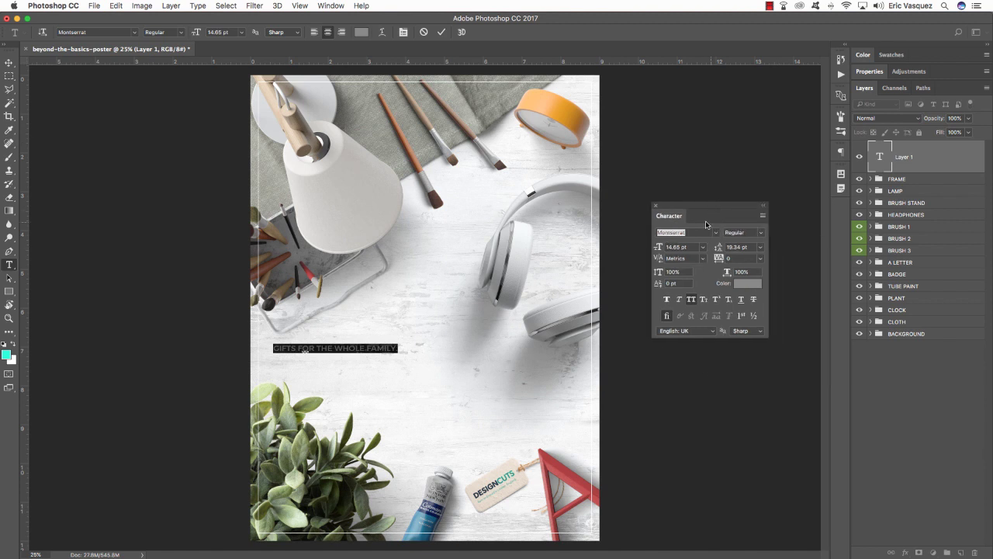
pyautogui.click(688, 232)
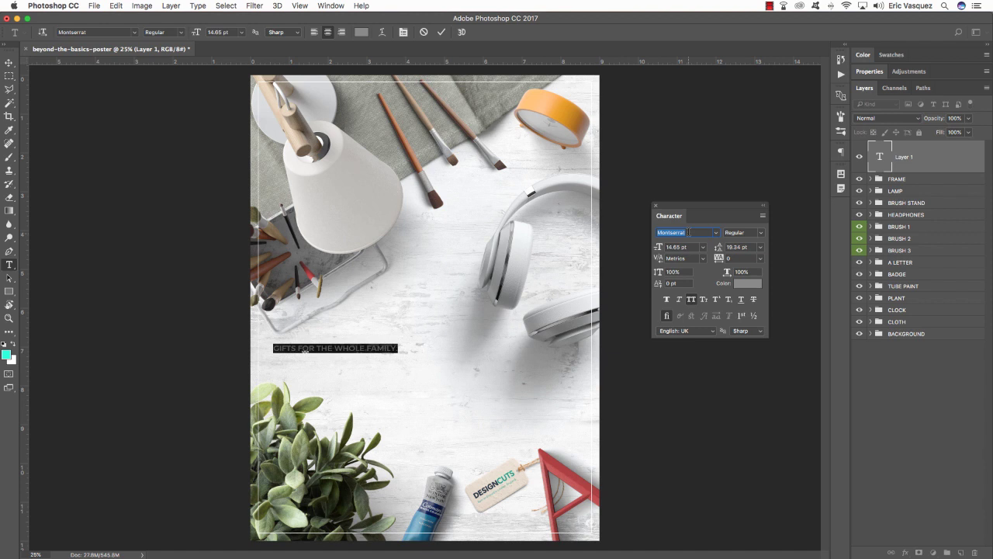
pyautogui.click(762, 235)
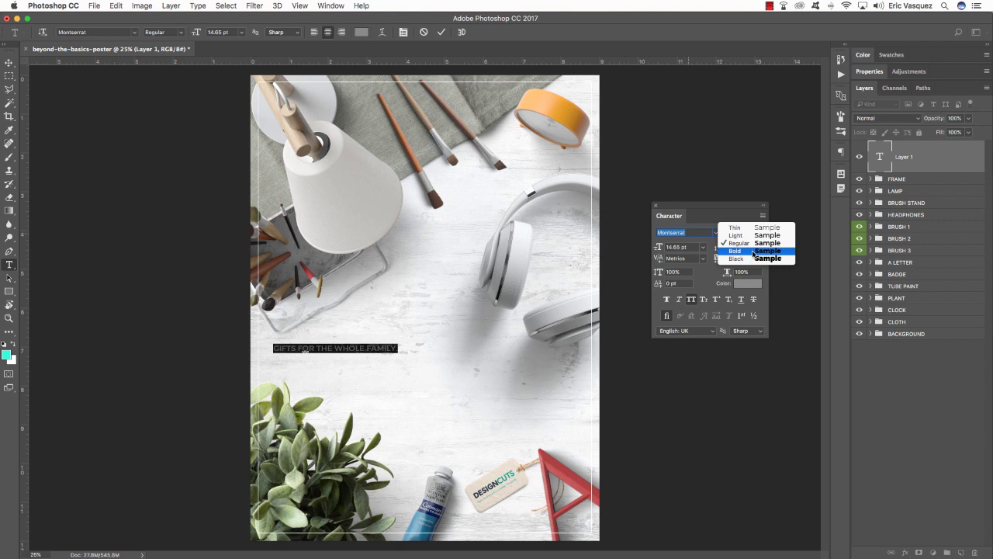
pyautogui.click(747, 252)
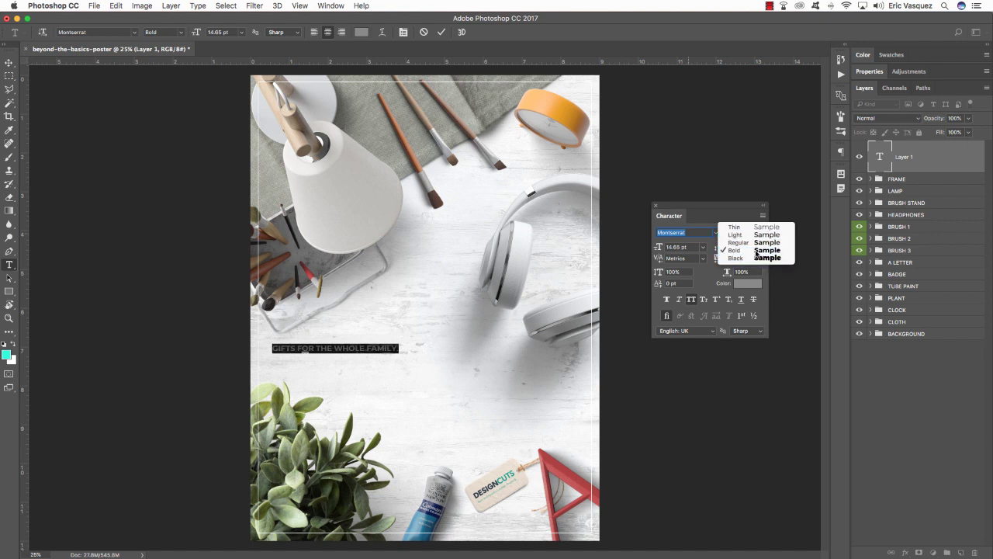
pyautogui.click(691, 246)
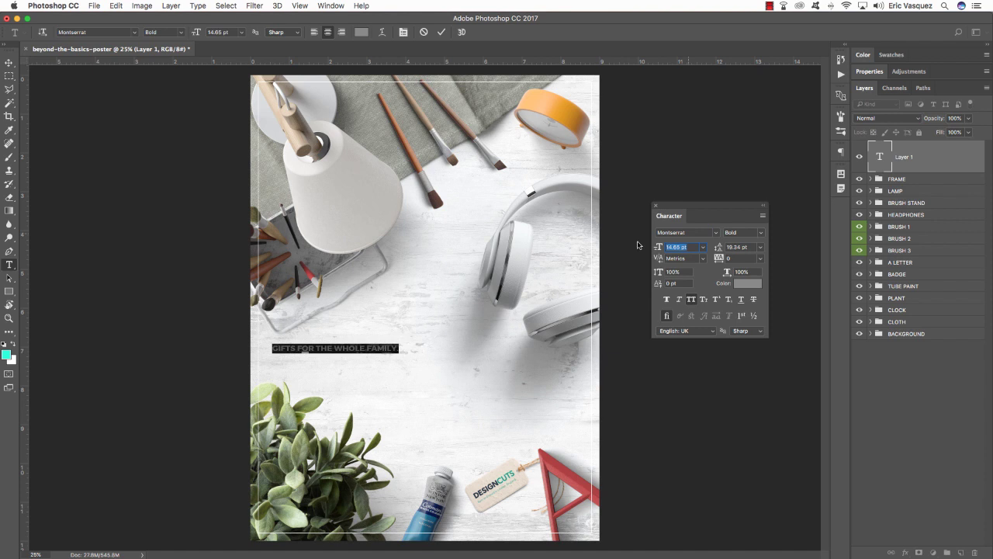
pyautogui.write('72')
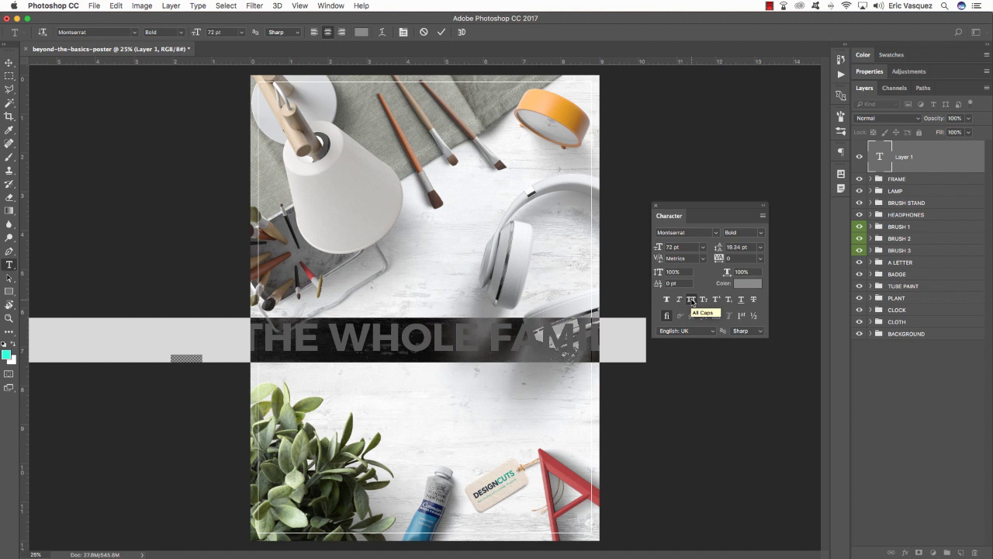
# Step: Turn off All Caps on the headline and colour it dark green #576345
pyautogui.click(691, 300)
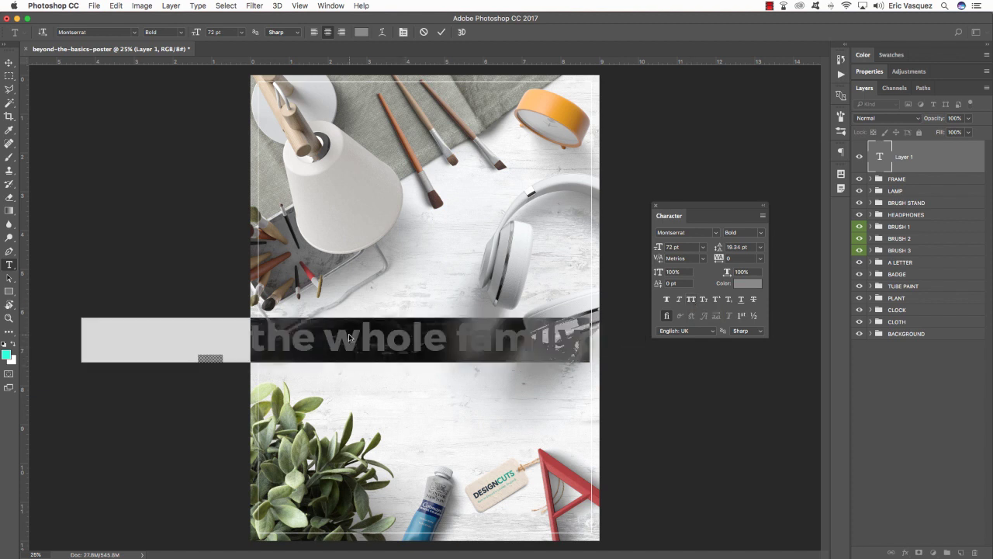
pyautogui.click(745, 283)
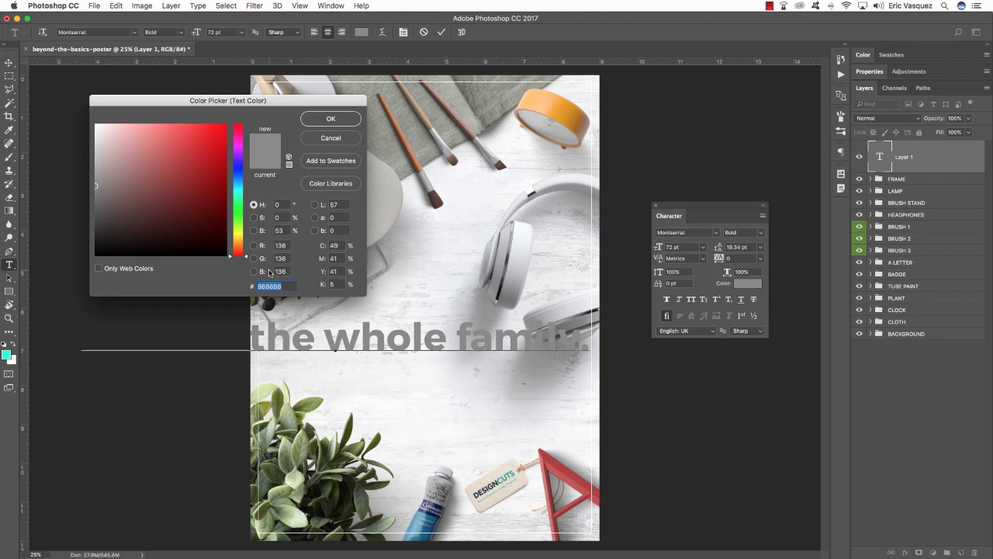
pyautogui.write('5')
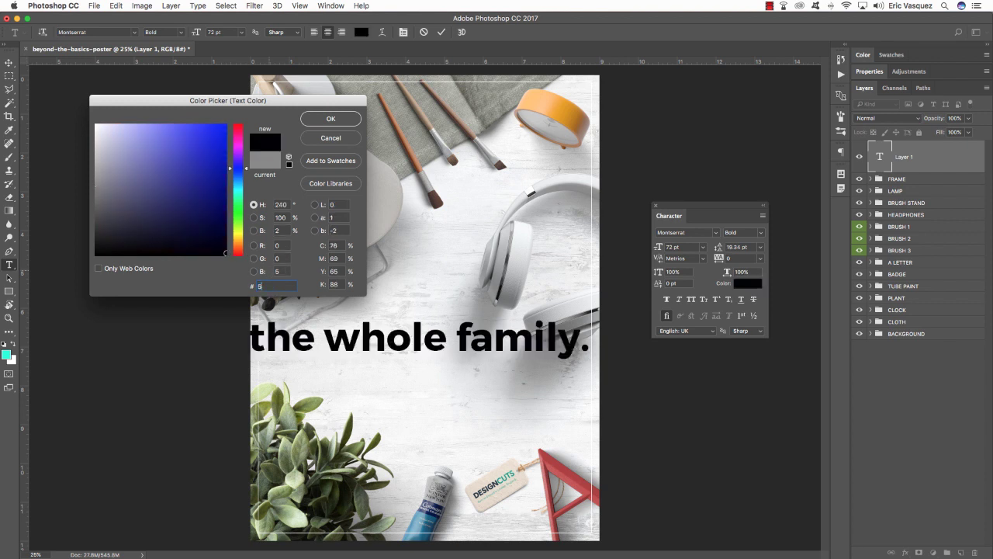
pyautogui.write('76345')
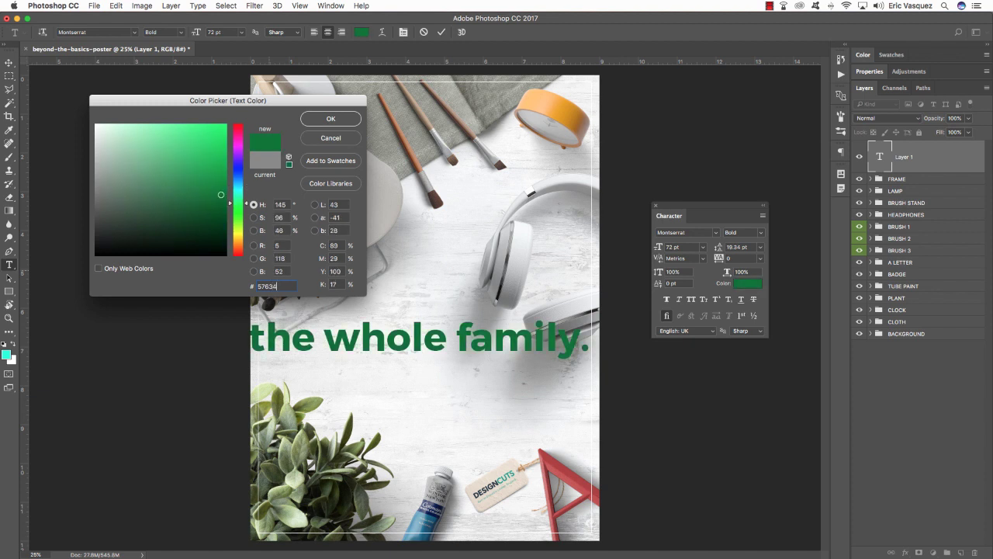
pyautogui.click(338, 118)
pyautogui.click(419, 340)
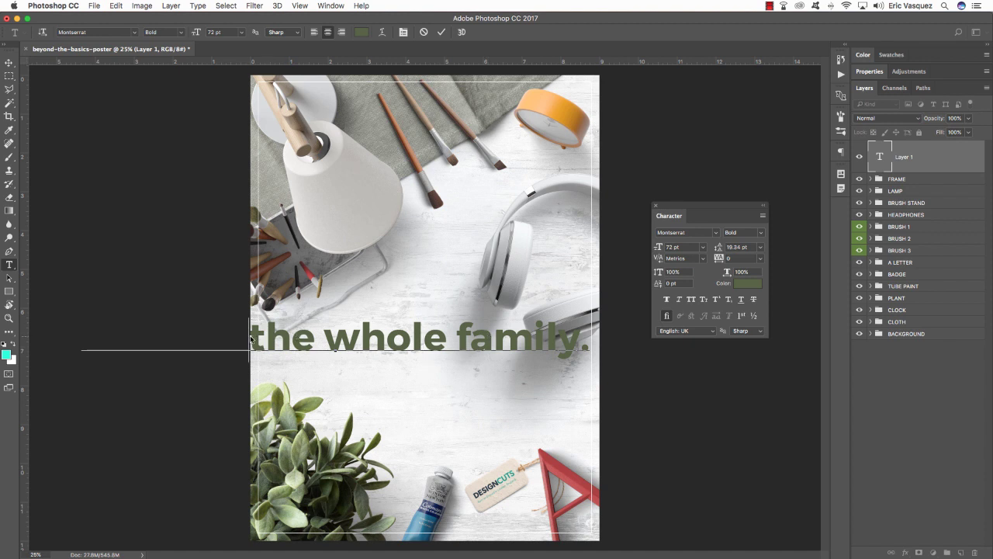
# Step: Paste the new 'for the' line before 'whole family.' and set the headline leading to 70 pt
pyautogui.click(327, 336)
pyautogui.press('super+v')
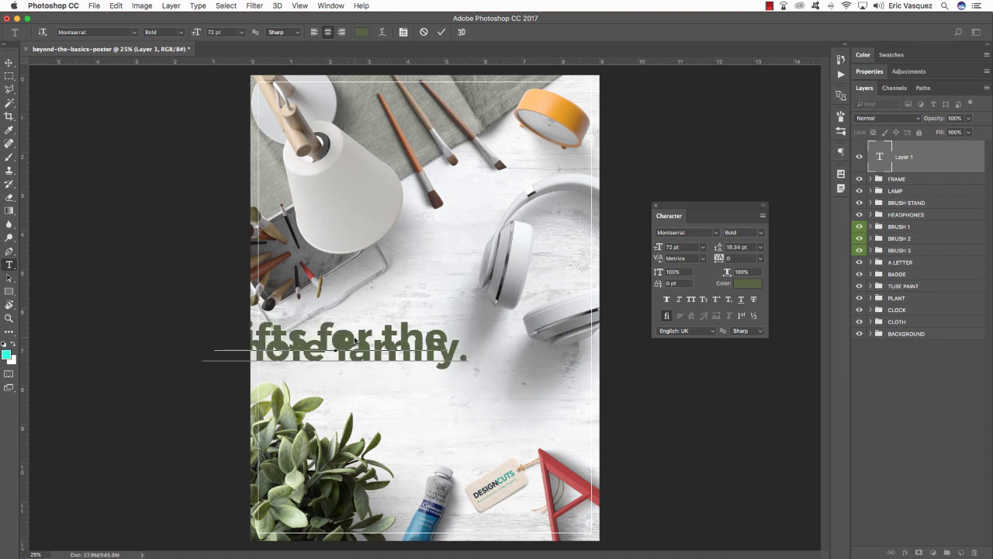
pyautogui.press('super+a')
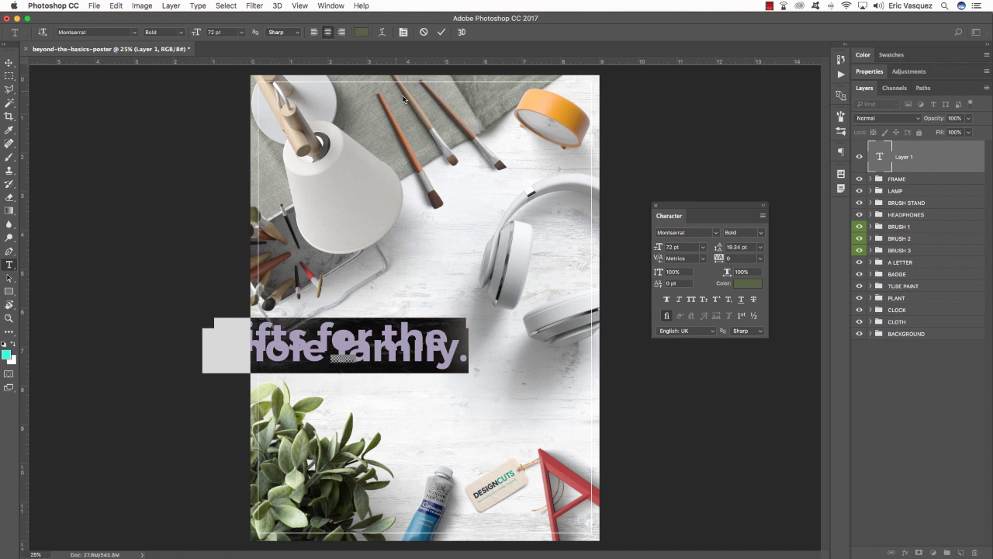
pyautogui.moveTo(346, 360)
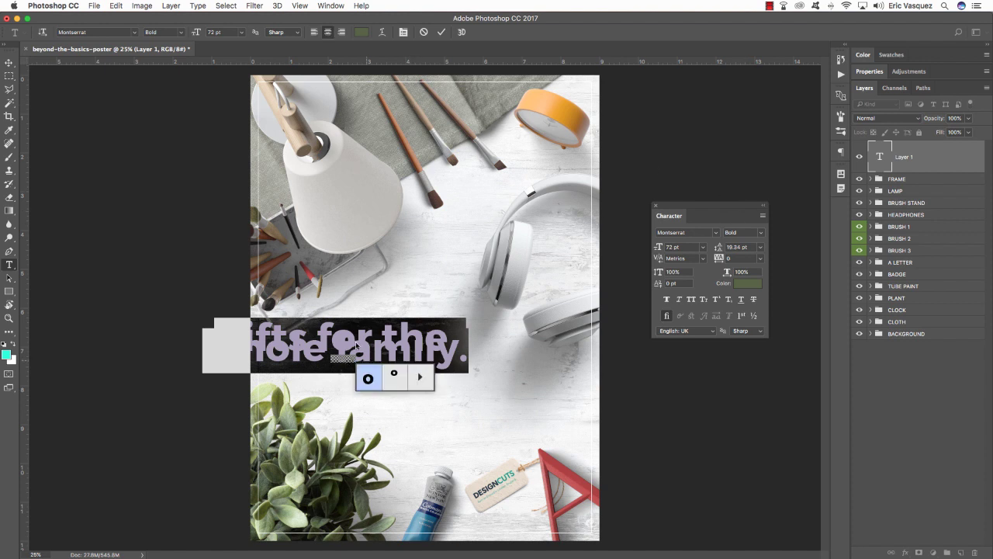
pyautogui.click(746, 246)
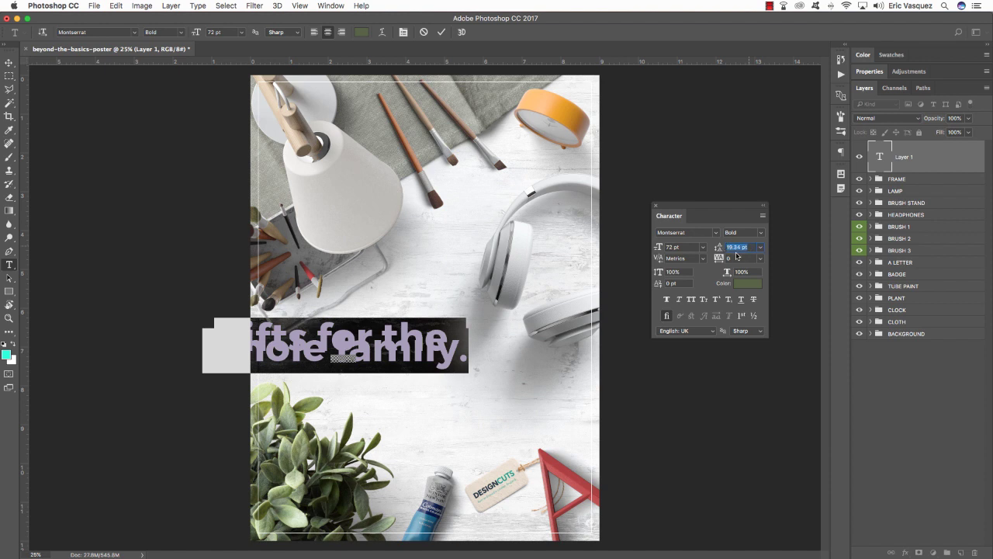
pyautogui.write('70')
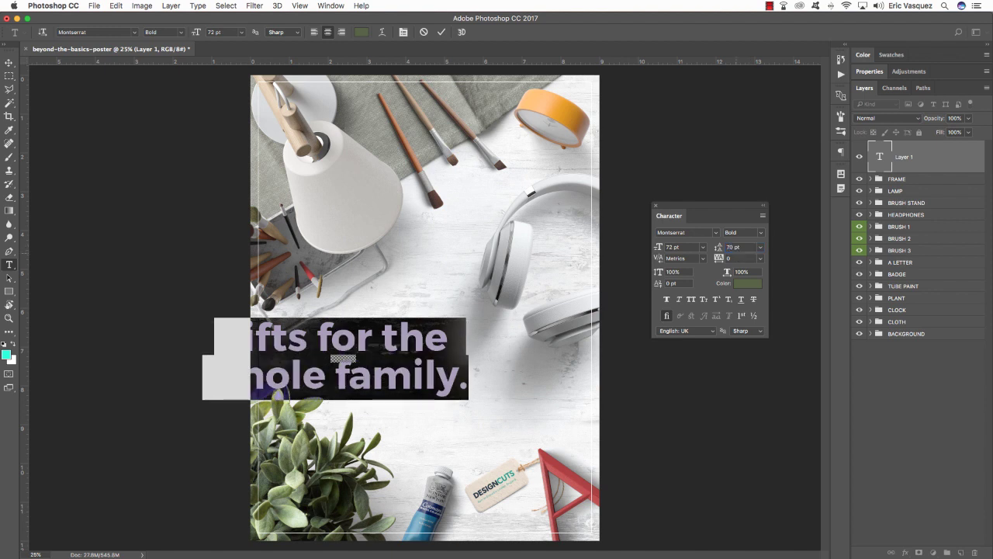
# Step: Shift the two-line headline right until it is centred on the poster
pyautogui.click(9, 62)
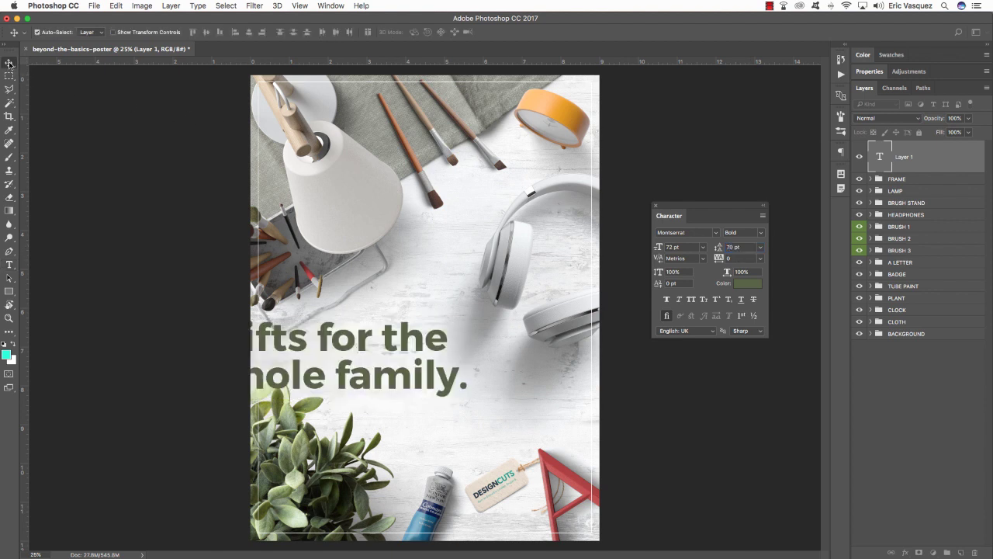
pyautogui.hotkey('ctrl', 't')
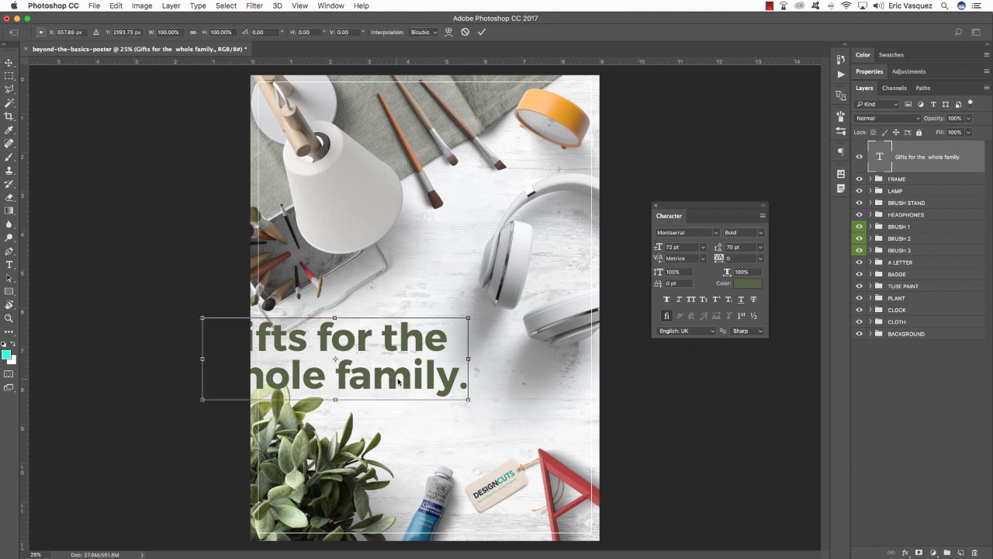
pyautogui.moveTo(402, 380); pyautogui.dragTo(497, 361)
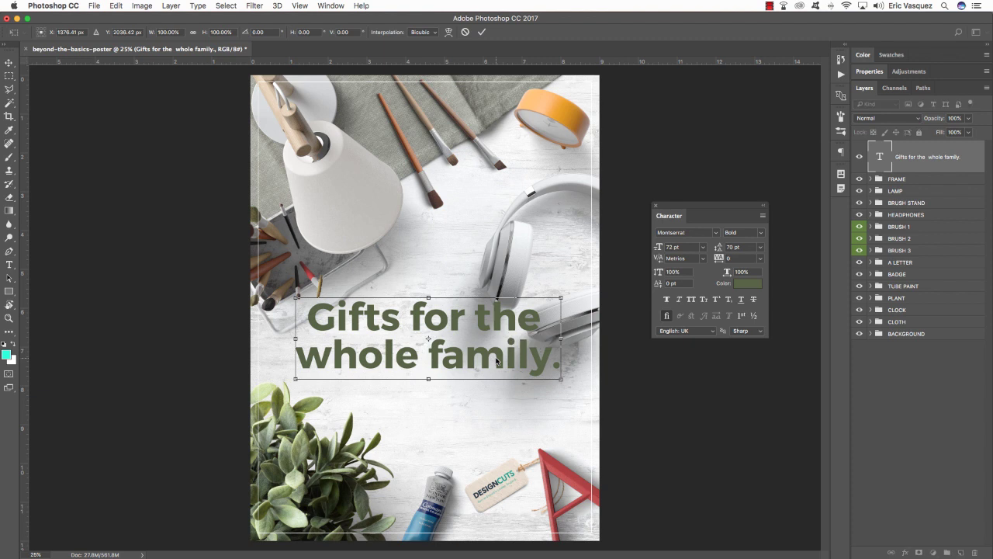
pyautogui.press('Return')
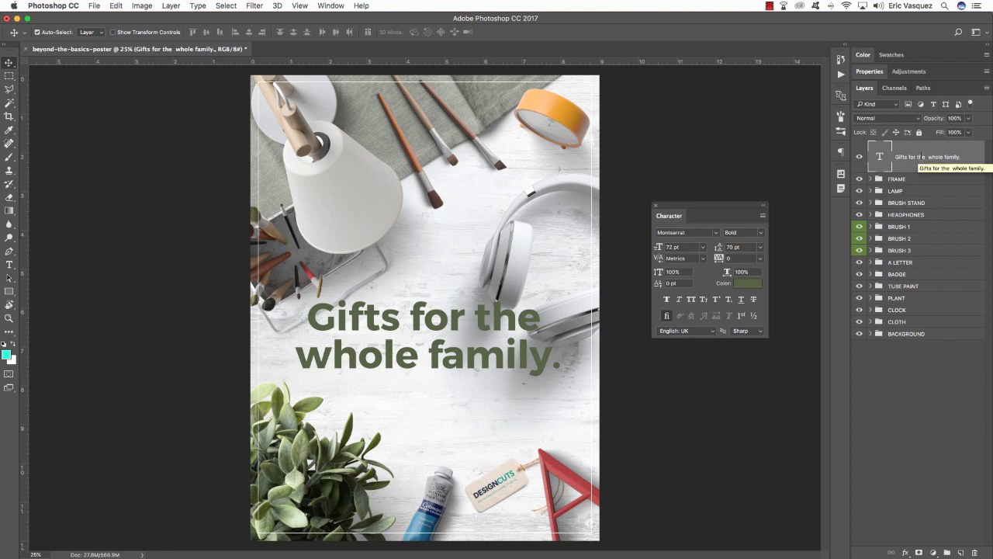
# Step: Send the headline layer below CLOTH and nudge the headphones upward
pyautogui.press('super+bracketleft')
pyautogui.press('super+bracketleft')
pyautogui.press('super+bracketleft')
pyautogui.press('super+bracketleft')
pyautogui.press('super+bracketleft')
pyautogui.press('super+bracketleft')
pyautogui.press('super+bracketleft')
pyautogui.press('super+bracketleft')
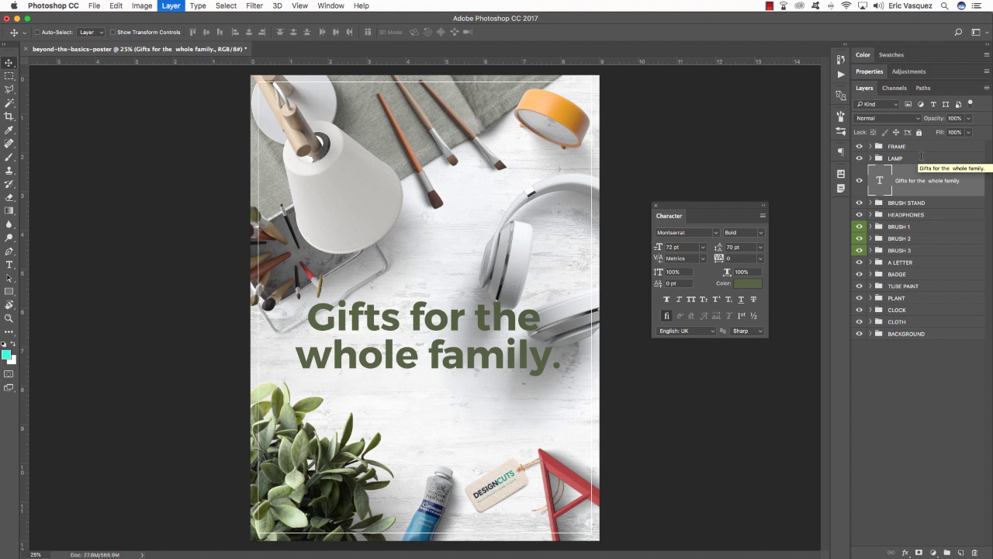
pyautogui.press('super+bracketleft')
pyautogui.press('super+bracketleft')
pyautogui.press('super+bracketleft')
pyautogui.press('super+bracketleft')
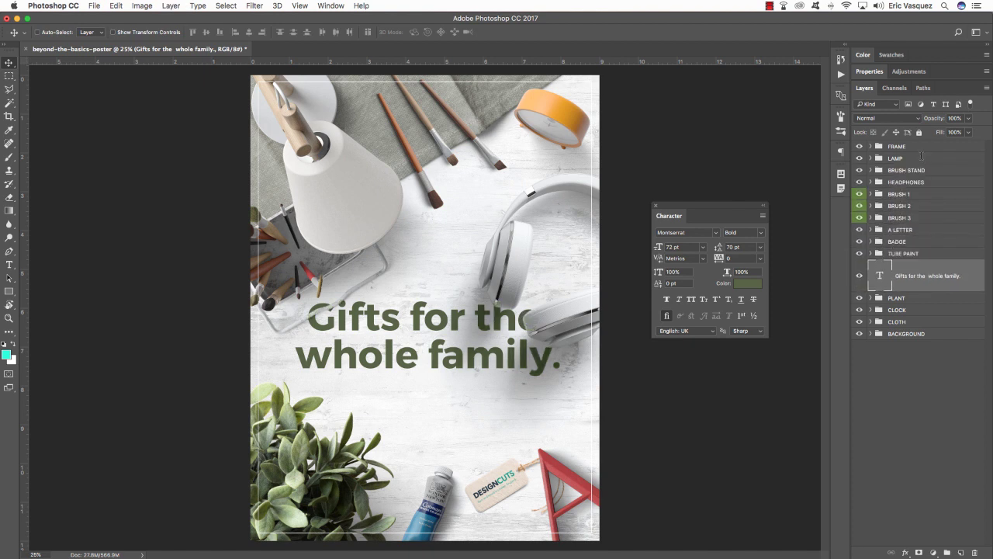
pyautogui.press('super+bracketleft')
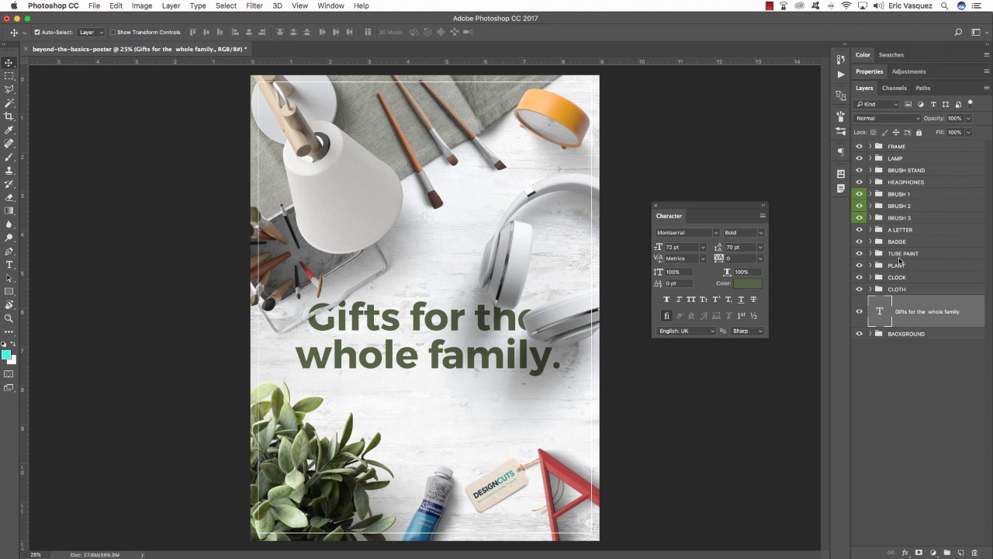
pyautogui.click(924, 181)
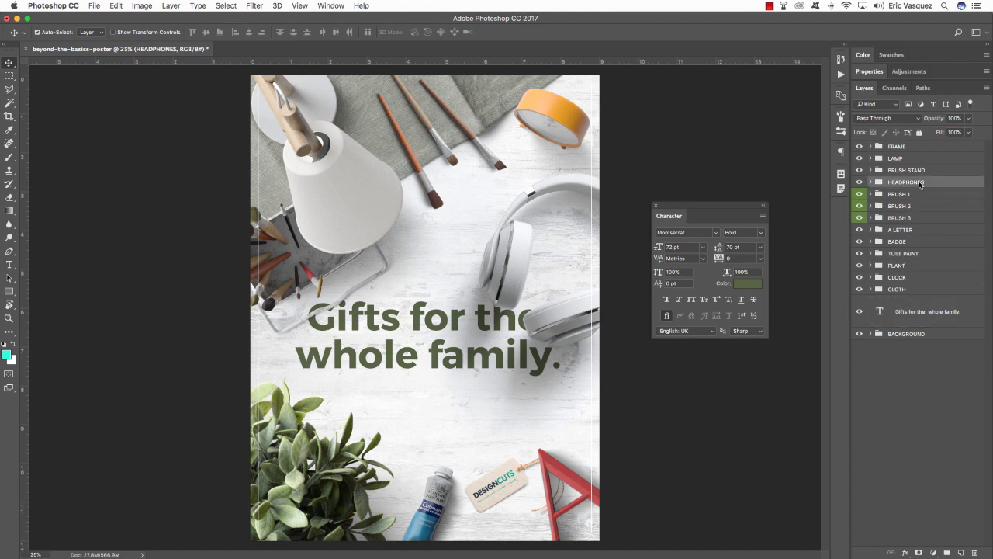
pyautogui.hotkey('shift', 'Up')
pyautogui.hotkey('shift', 'Up')
pyautogui.hotkey('shift', 'Up')
pyautogui.hotkey('shift', 'Up')
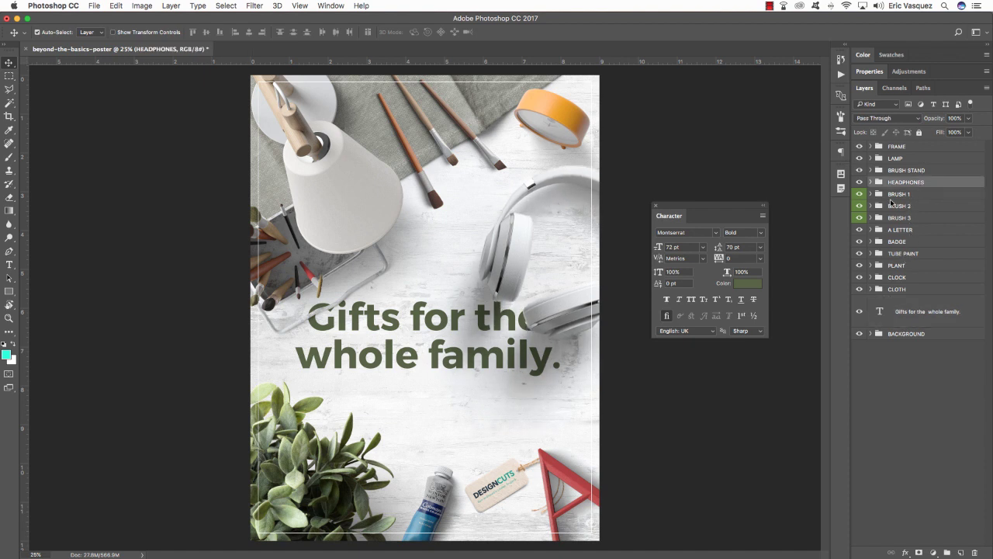
pyautogui.hotkey('shift', 'Up')
pyautogui.hotkey('shift', 'Up')
pyautogui.hotkey('shift', 'Up')
pyautogui.hotkey('shift', 'Up')
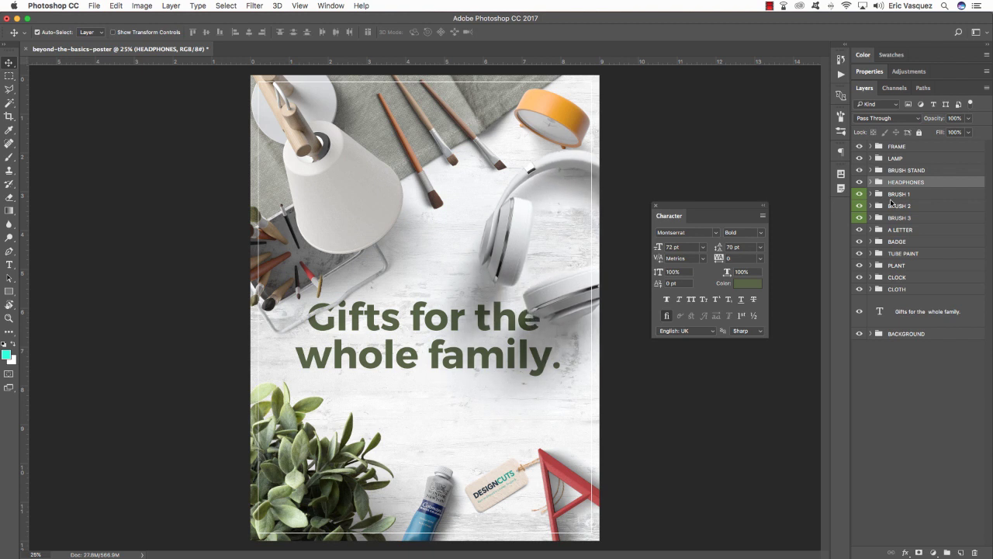
# Step: Move the clock up and to the left
pyautogui.click(931, 279)
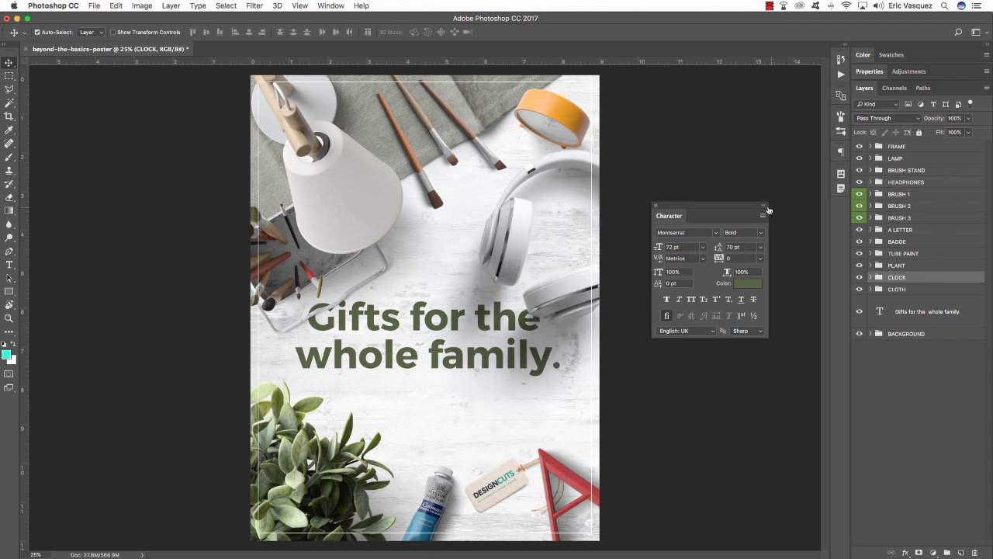
pyautogui.hotkey('ctrl', 't')
pyautogui.moveTo(571, 113); pyautogui.dragTo(552, 98)
pyautogui.press('Return')
pyautogui.hotkey('alt', '[')
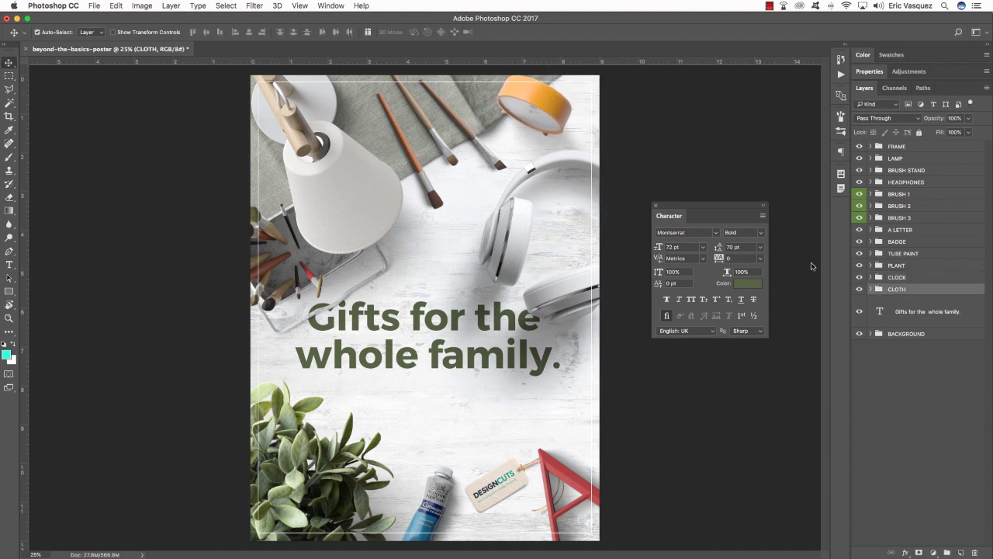
pyautogui.hotkey('ctrl', 't')
pyautogui.press('Return')
# Step: Nudge the lamp, brush stand and three brushes up and slightly left
pyautogui.keyDown('ctrl'); pyautogui.click(920, 194); pyautogui.keyUp('ctrl')
pyautogui.keyDown('ctrl'); pyautogui.click(917, 206); pyautogui.keyUp('ctrl')
pyautogui.keyDown('ctrl'); pyautogui.click(918, 218); pyautogui.keyUp('ctrl')
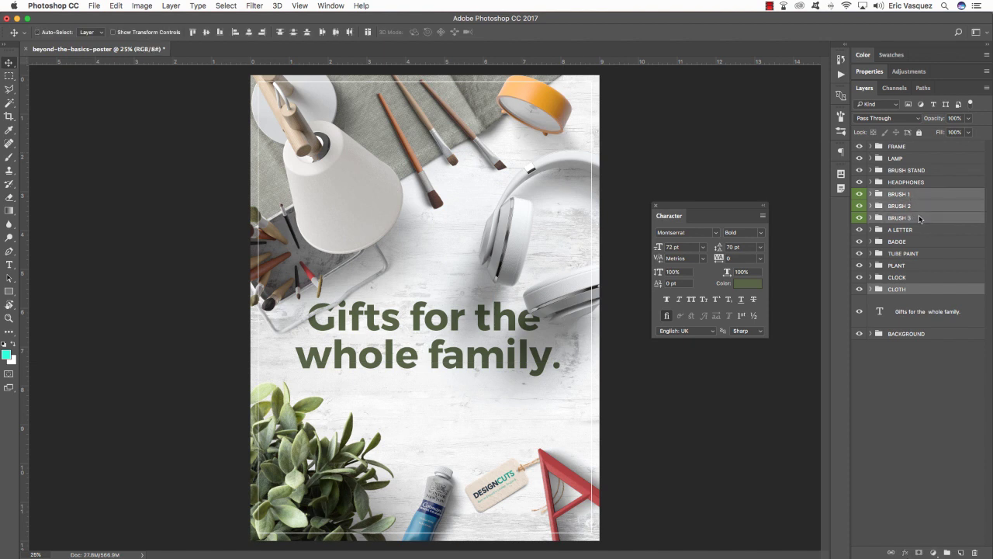
pyautogui.keyDown('ctrl'); pyautogui.click(906, 159); pyautogui.keyUp('ctrl')
pyautogui.keyDown('ctrl'); pyautogui.click(914, 172); pyautogui.keyUp('ctrl')
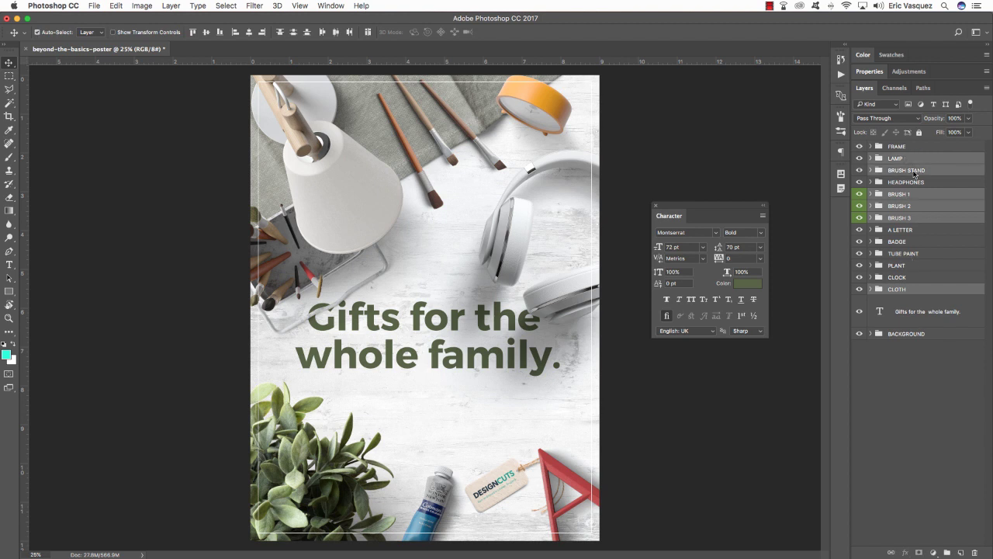
pyautogui.hotkey('shift', 'Up')
pyautogui.hotkey('shift', 'Up')
pyautogui.hotkey('shift', 'Up')
pyautogui.hotkey('shift', 'Up')
pyautogui.hotkey('shift', 'Up')
pyautogui.hotkey('shift', 'Up')
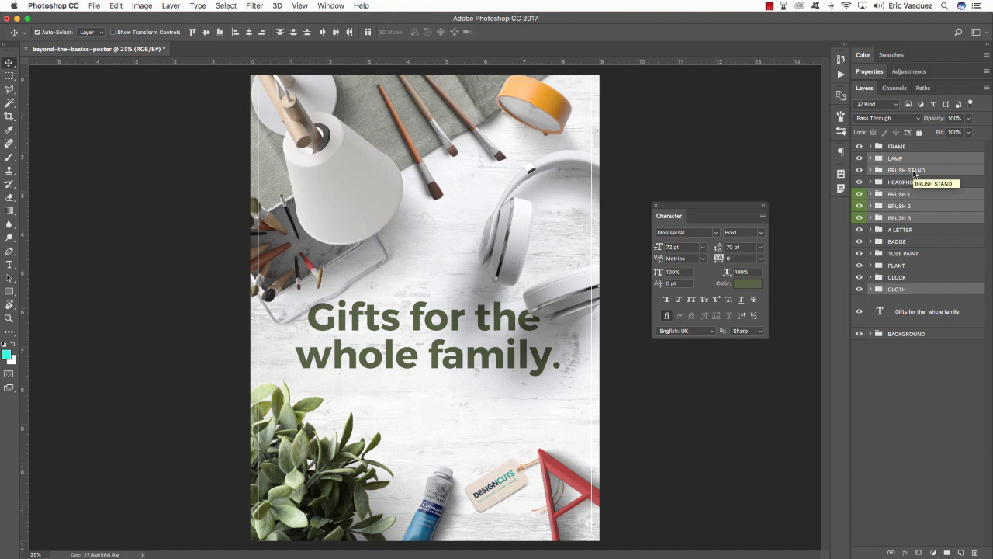
pyautogui.hotkey('shift', 'Up')
pyautogui.hotkey('shift', 'Up')
pyautogui.hotkey('shift', 'Up')
pyautogui.hotkey('shift', 'Up')
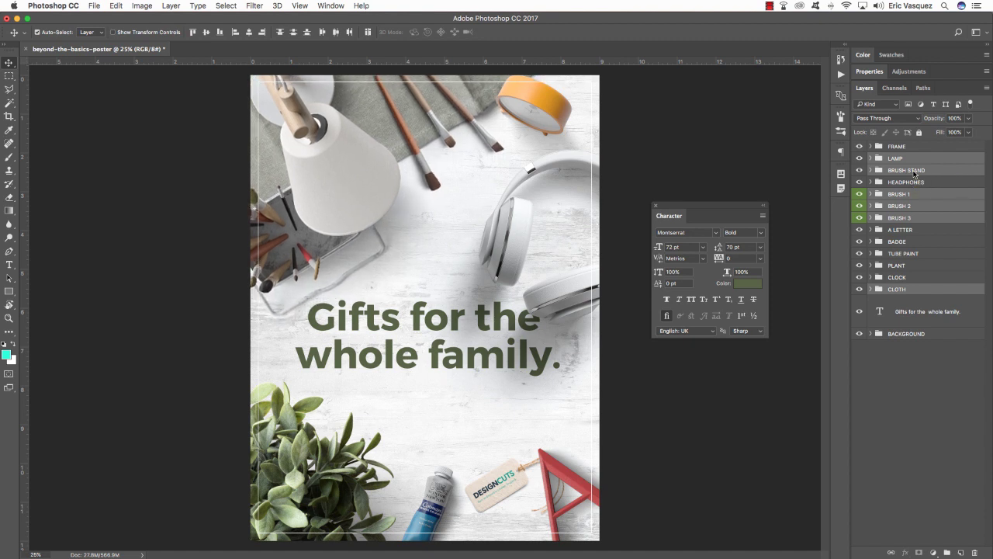
pyautogui.hotkey('shift', 'Left')
pyautogui.hotkey('shift', 'Left')
pyautogui.hotkey('shift', 'Left')
pyautogui.hotkey('shift', 'Left')
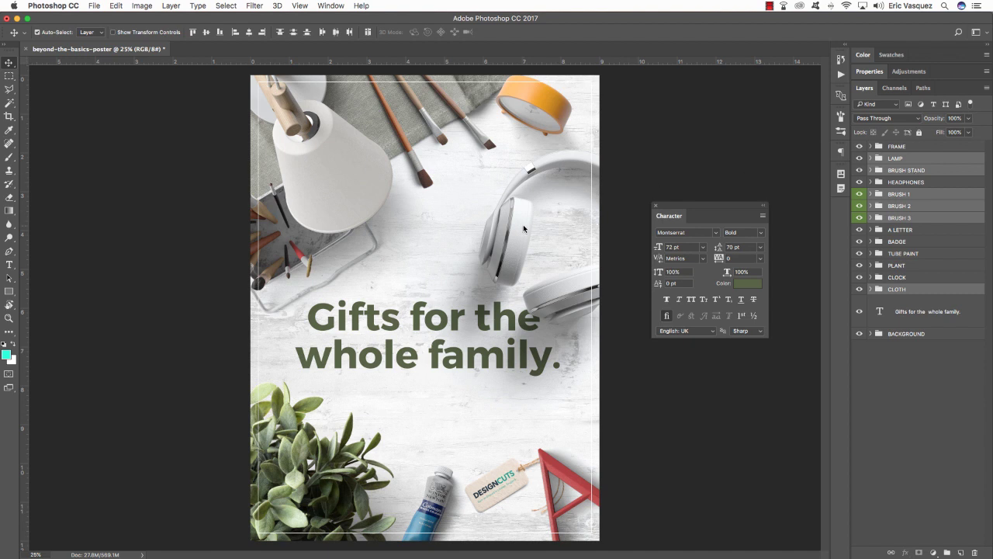
# Step: Nudge the headphones right and start lowering the headline
pyautogui.click(656, 206)
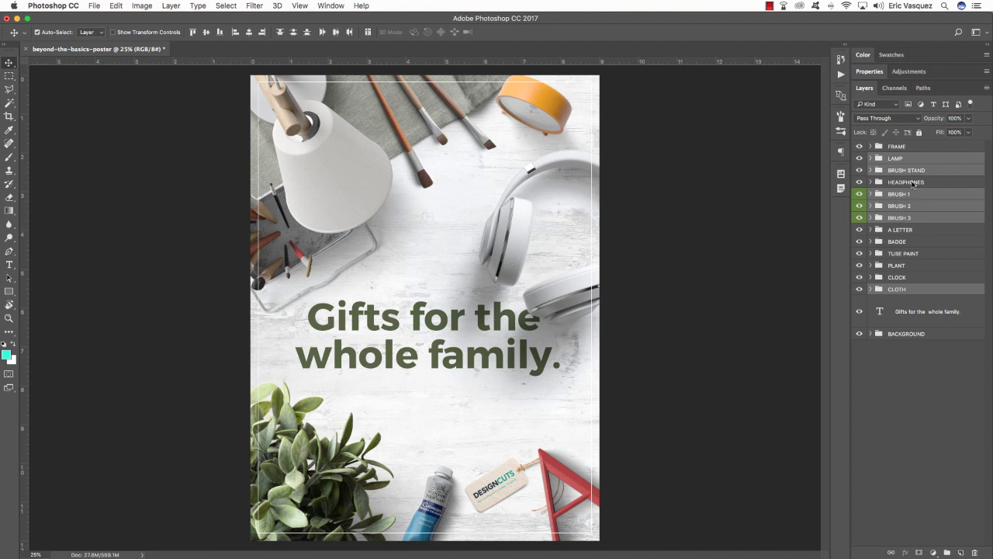
pyautogui.click(912, 183)
pyautogui.hotkey('shift', 'Right')
pyautogui.hotkey('shift', 'Right')
pyautogui.hotkey('shift', 'Right')
pyautogui.hotkey('shift', 'Right')
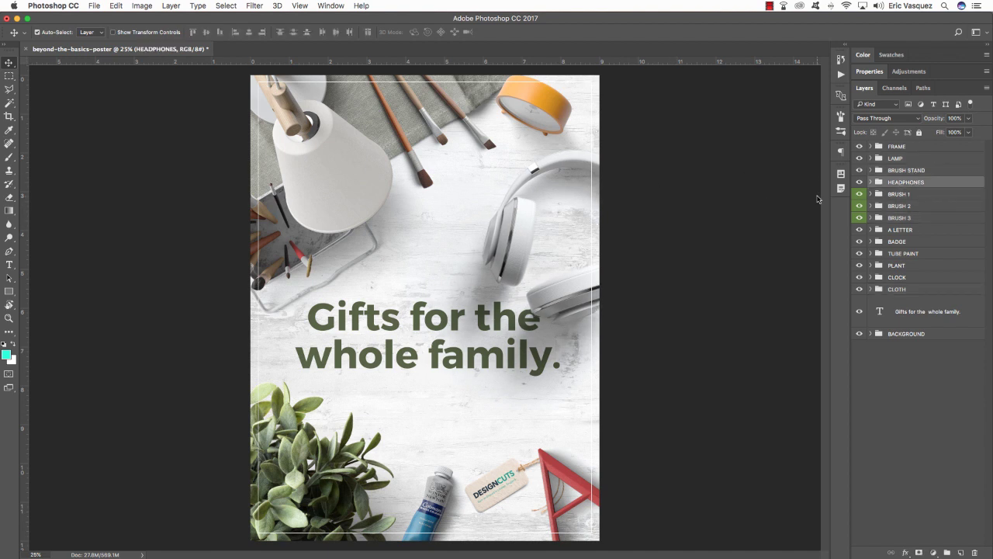
pyautogui.hotkey('shift', 'Right')
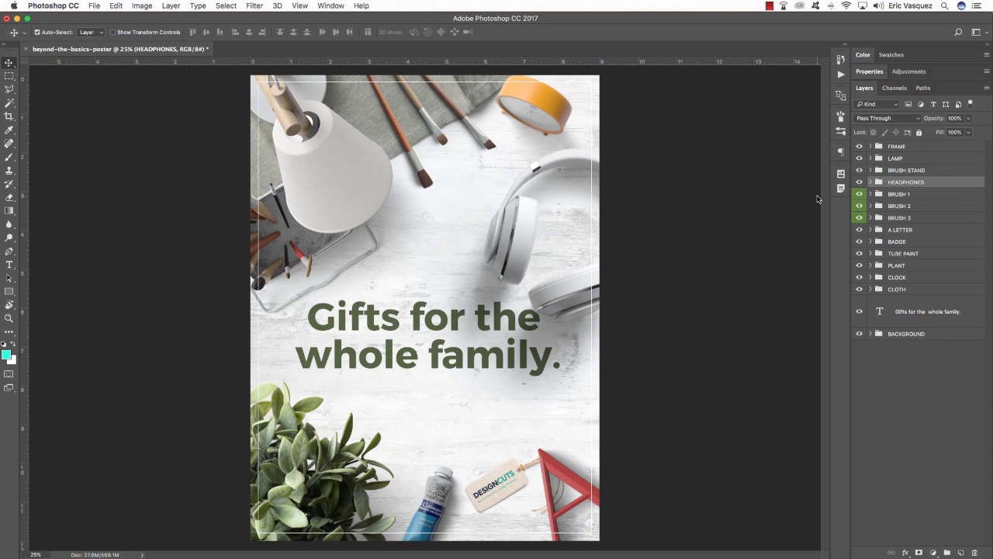
pyautogui.click(945, 318)
pyautogui.hotkey('shift', 'Down')
# Step: Fine-tune the headline a little lower and slightly to the right
pyautogui.hotkey('shift', 'Down')
pyautogui.hotkey('shift', 'Down')
pyautogui.hotkey('shift', 'Down')
pyautogui.hotkey('shift', 'Down')
pyautogui.hotkey('shift', 'Down')
pyautogui.hotkey('shift', 'Down')
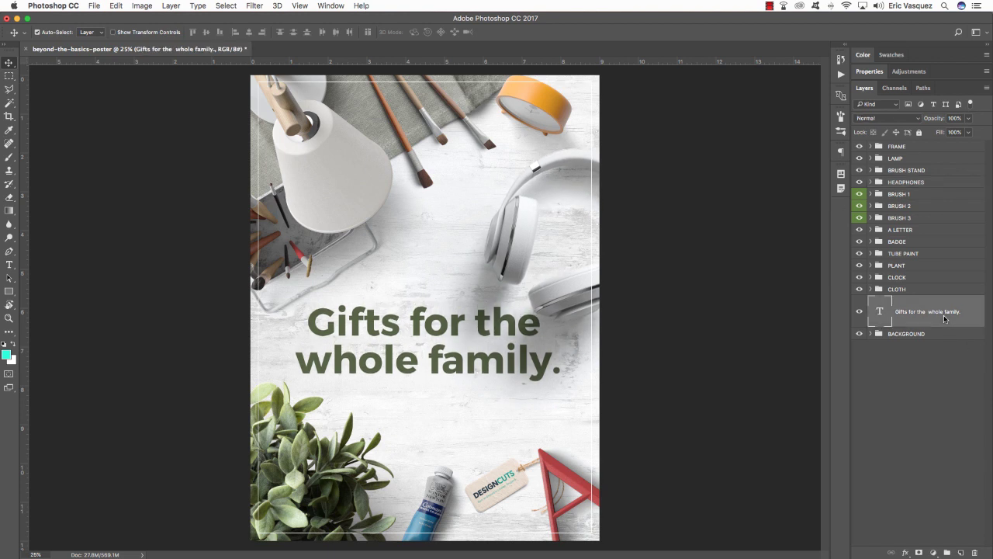
pyautogui.hotkey('shift', 'Down')
pyautogui.hotkey('shift', 'Up')
pyautogui.hotkey('shift', 'Up')
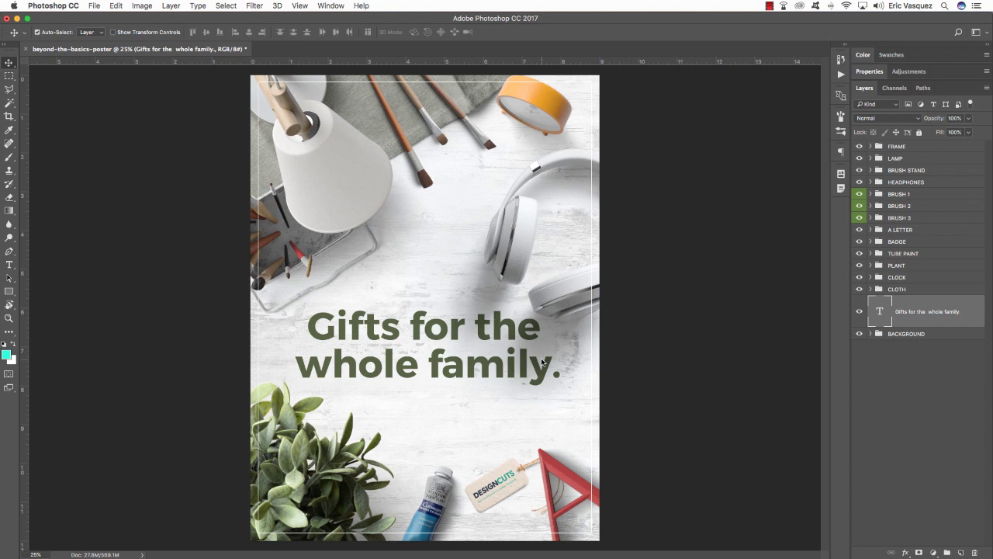
pyautogui.doubleClick(538, 333)
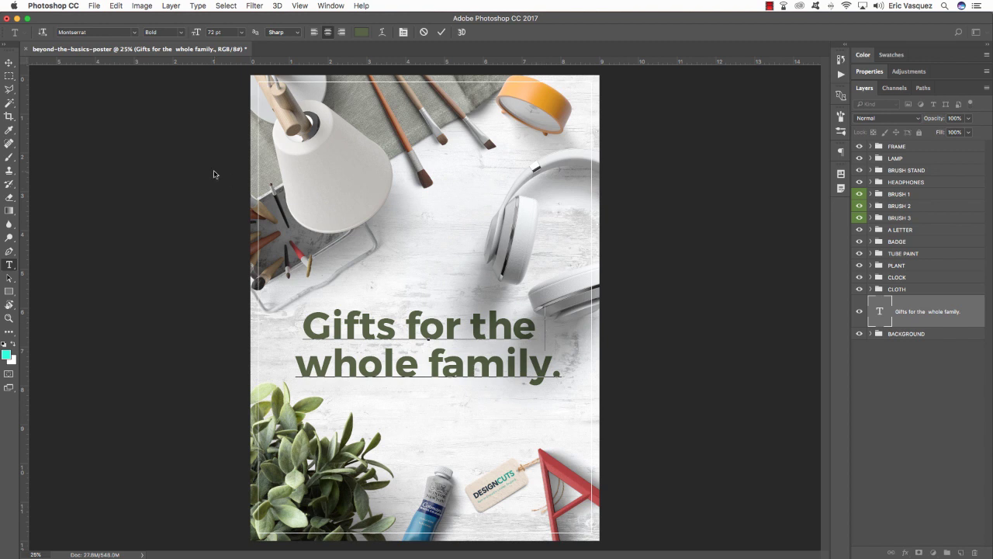
pyautogui.click(9, 63)
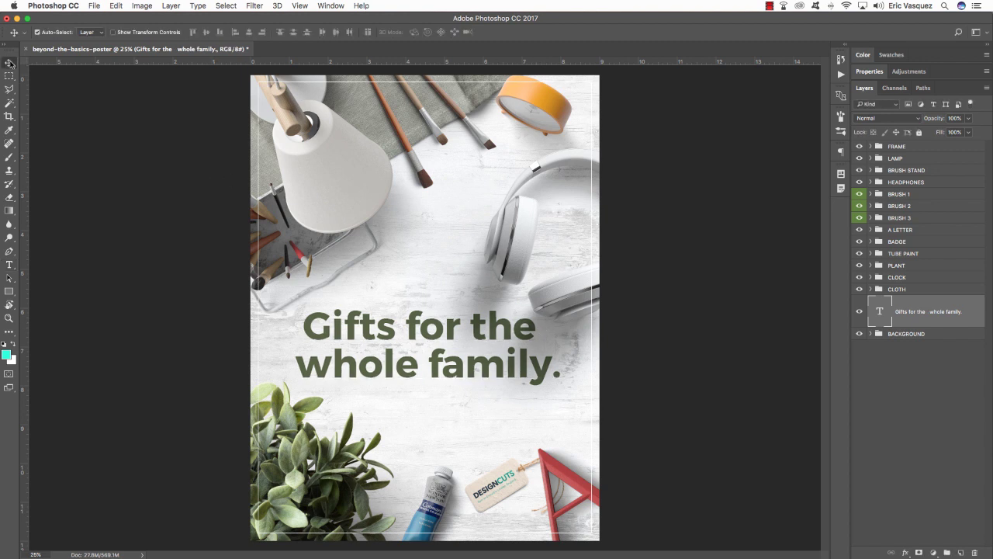
pyautogui.hotkey('shift', 'Right')
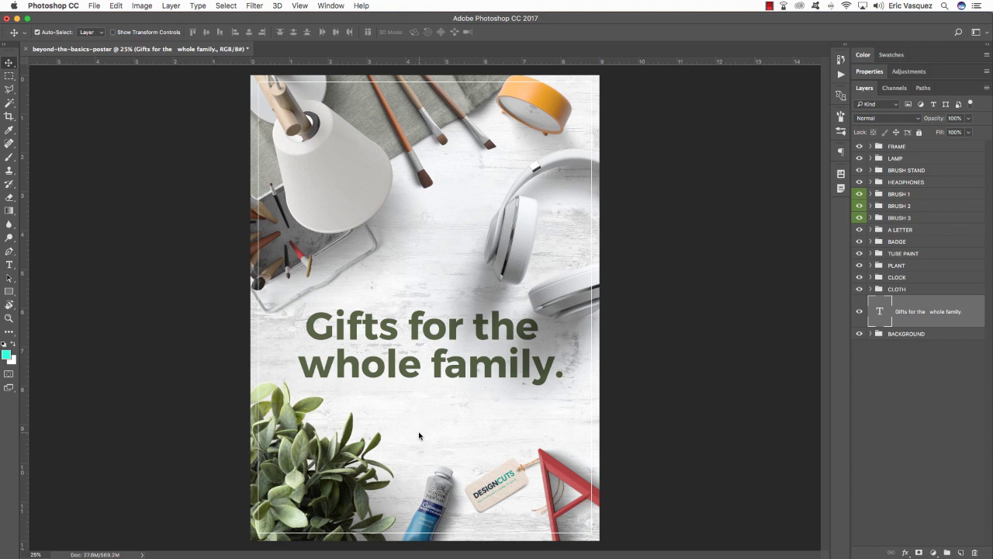
pyautogui.press('u')
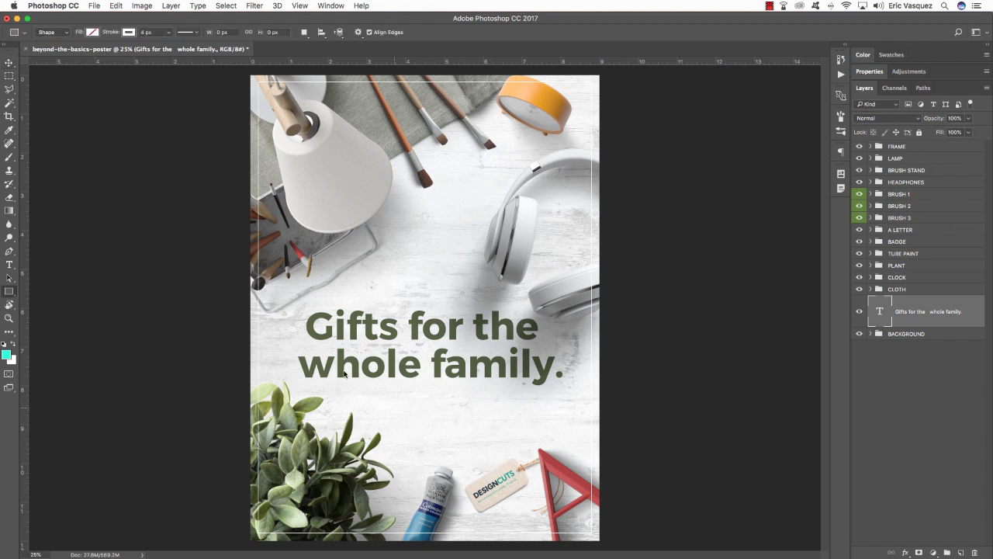
# Step: Draw an orange #E09925 rectangle below the headline and add a new empty layer
pyautogui.click(127, 32)
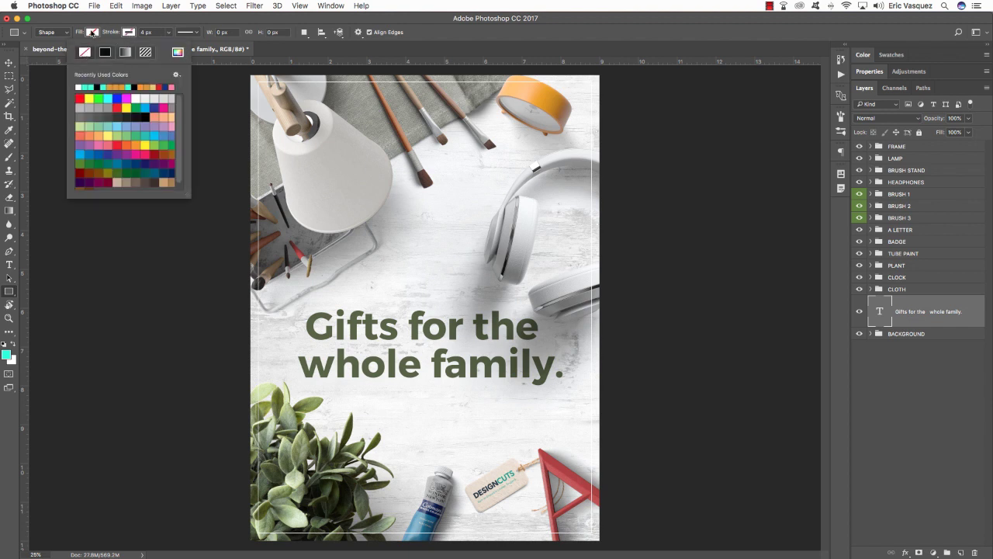
pyautogui.click(92, 33)
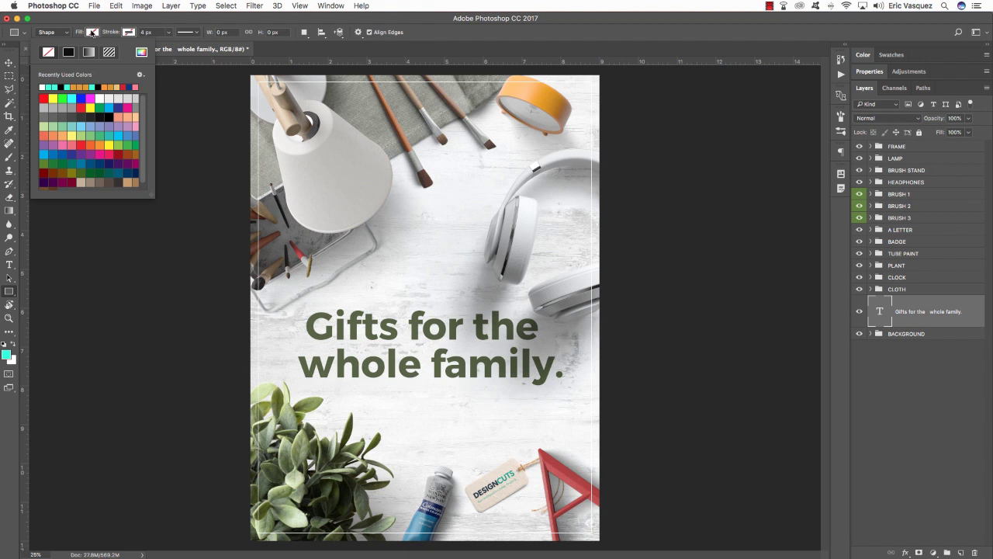
pyautogui.click(141, 52)
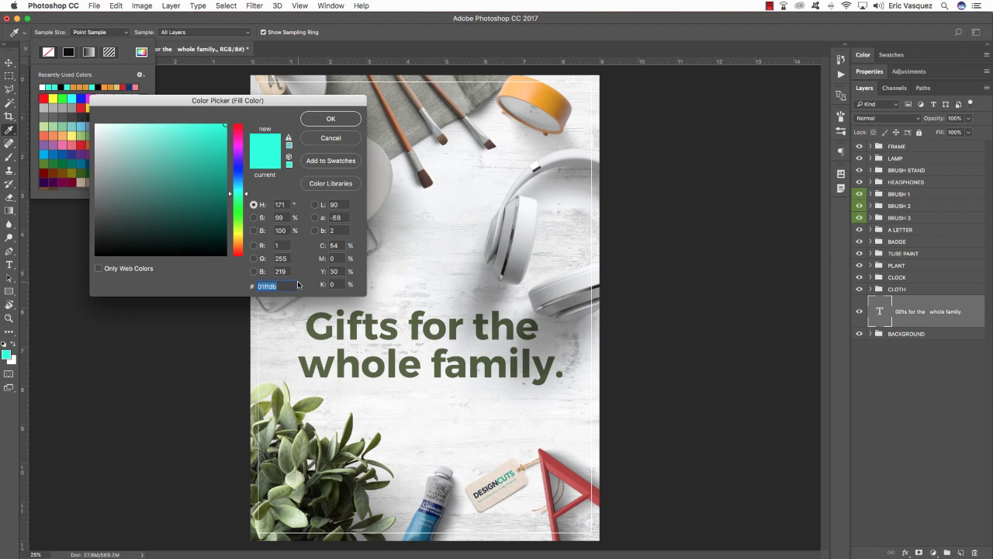
pyautogui.write('0E0992')
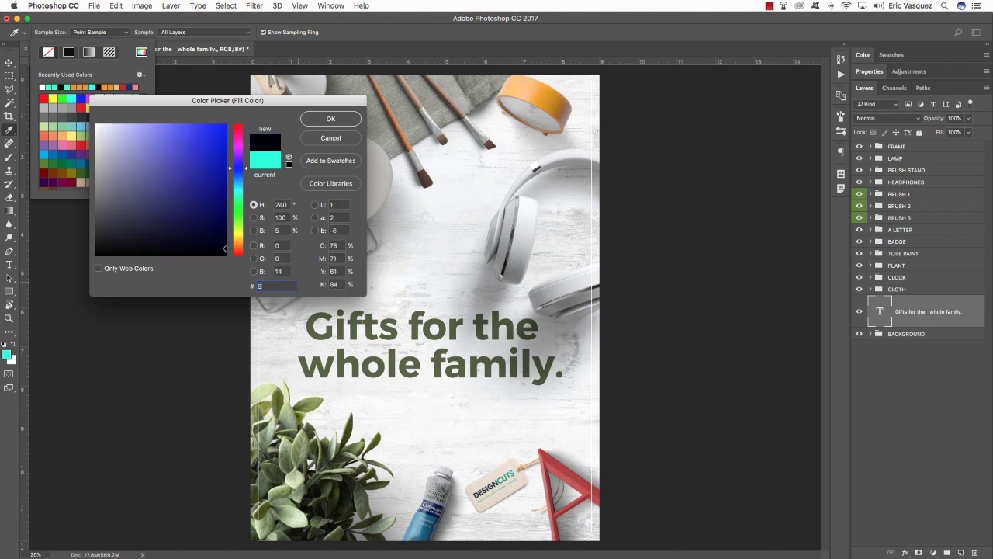
pyautogui.write('5')
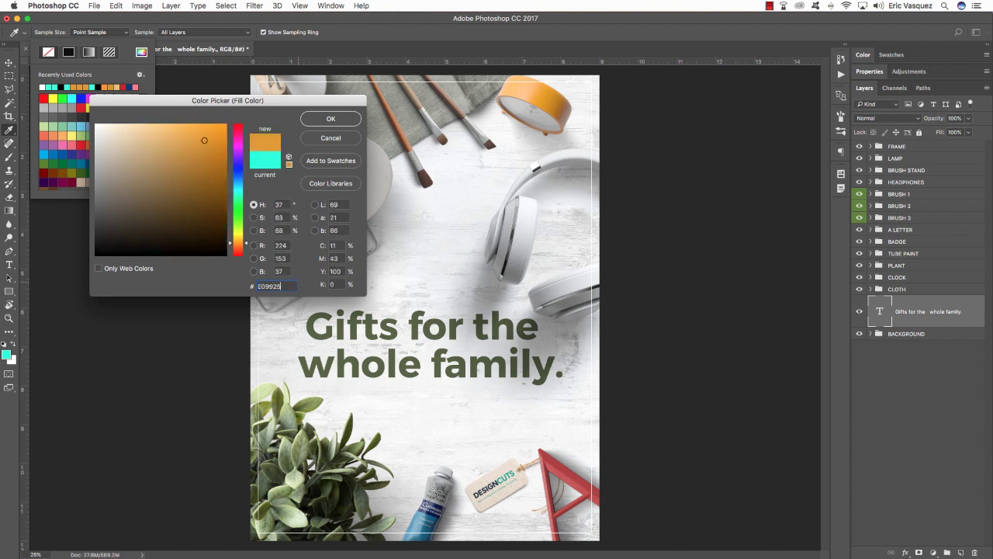
pyautogui.press('Return')
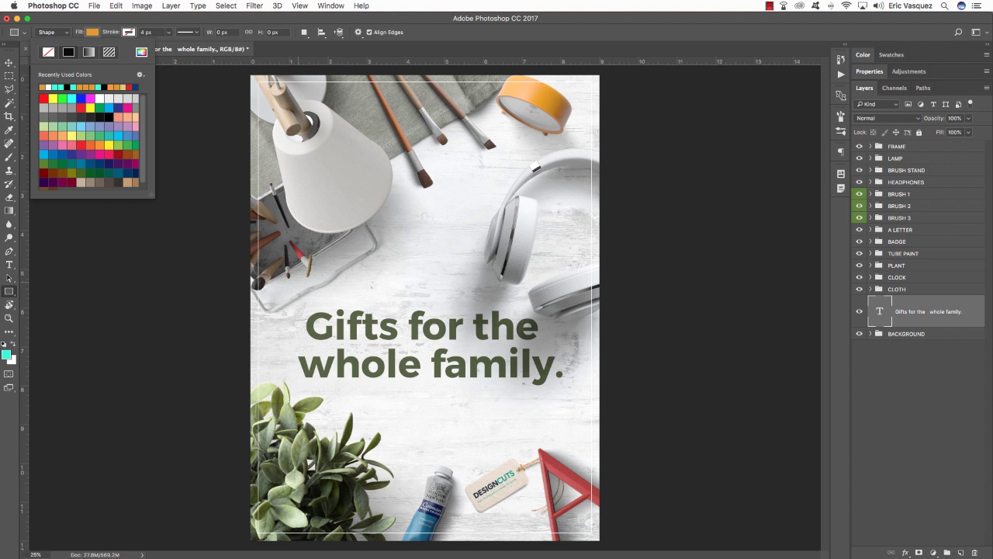
pyautogui.moveTo(374, 387); pyautogui.dragTo(471, 411)
pyautogui.press('v')
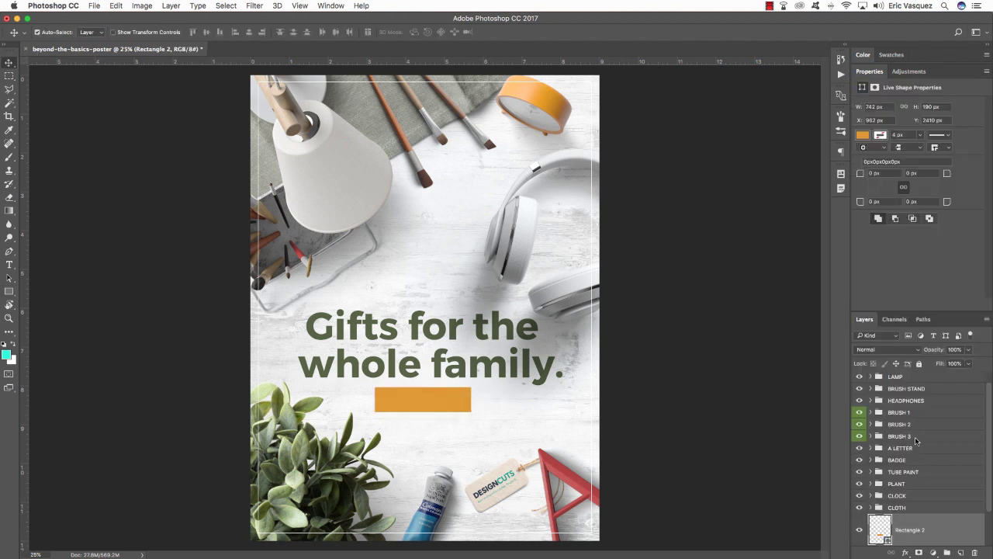
pyautogui.click(962, 552)
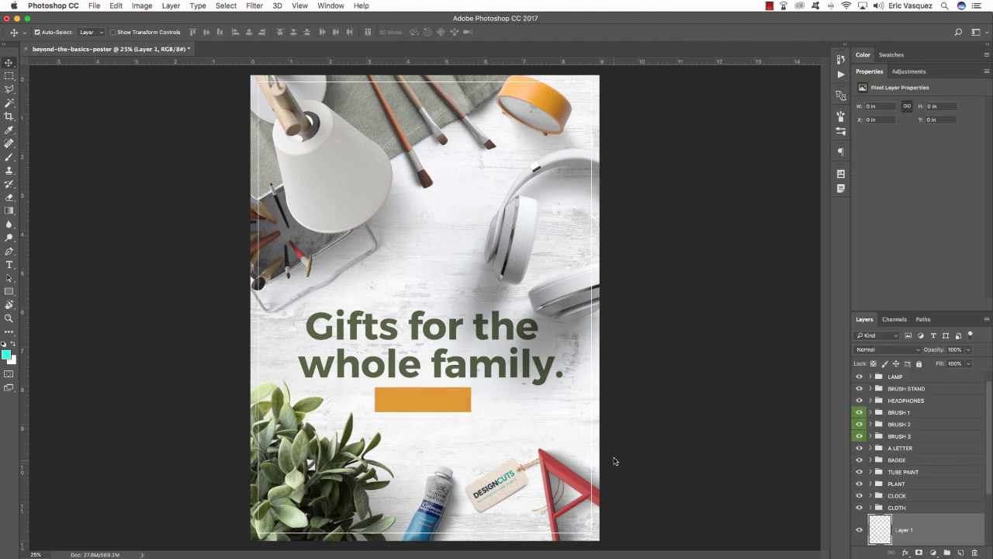
# Step: Type 'SHOP NOW' on the orange rectangle, select it and show the Character panel
pyautogui.press('t')
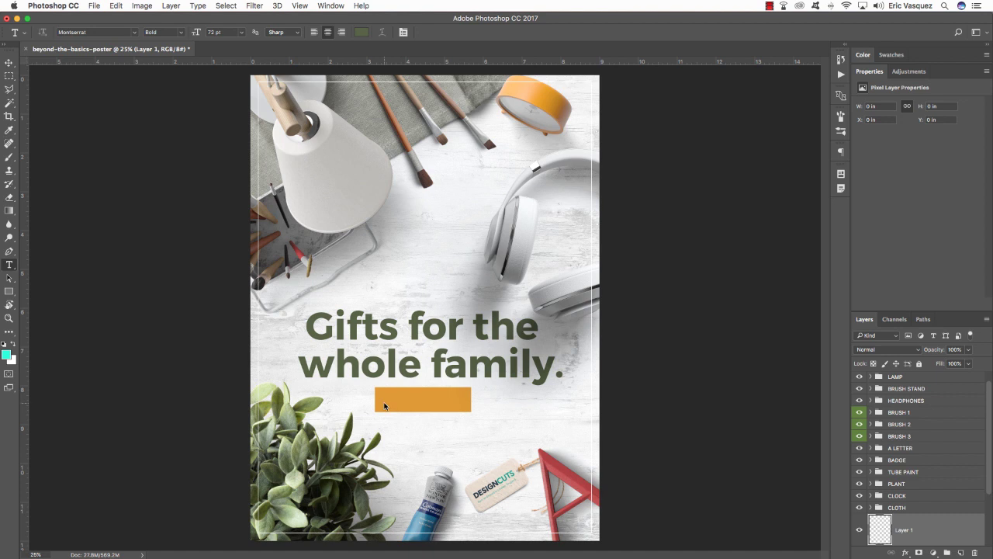
pyautogui.click(383, 402)
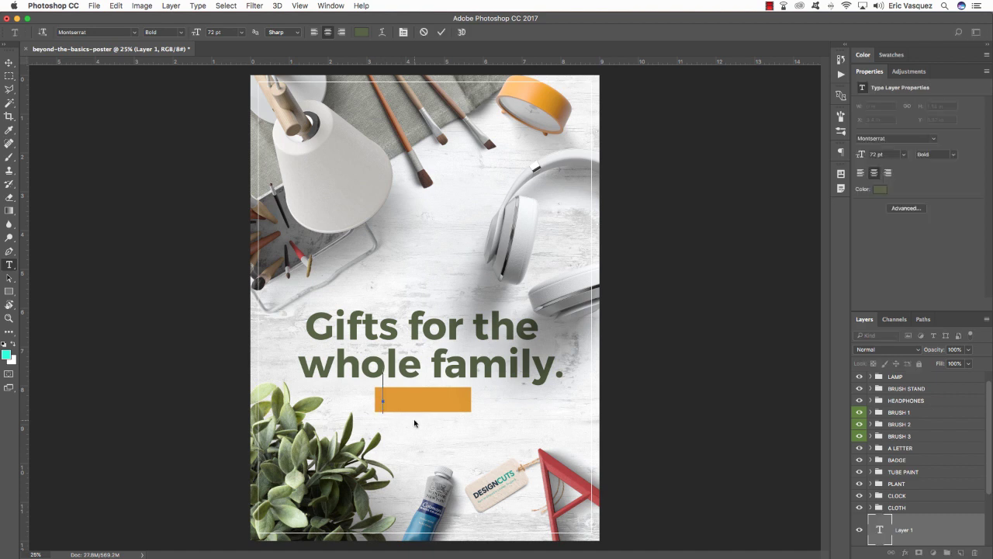
pyautogui.write('SHOP NOW')
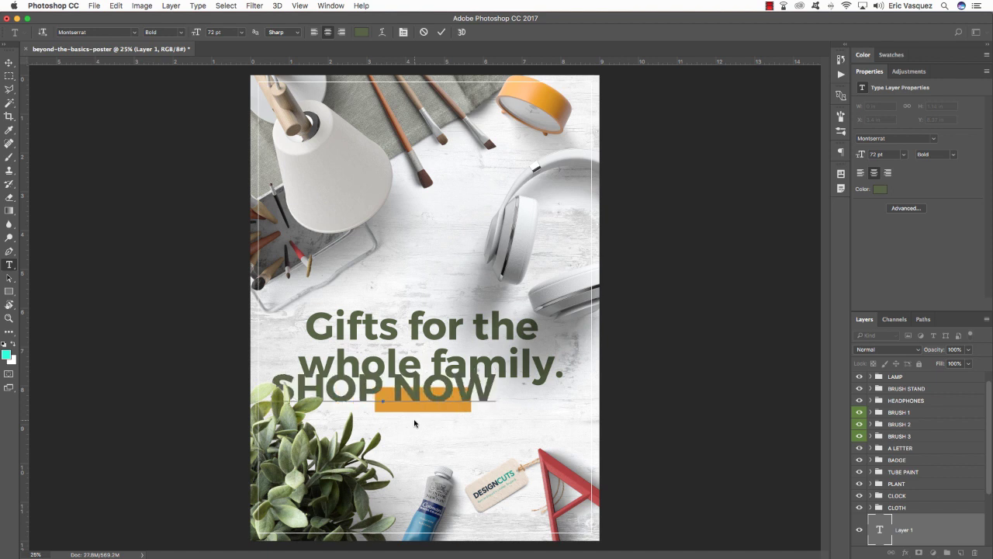
pyautogui.press('super+a')
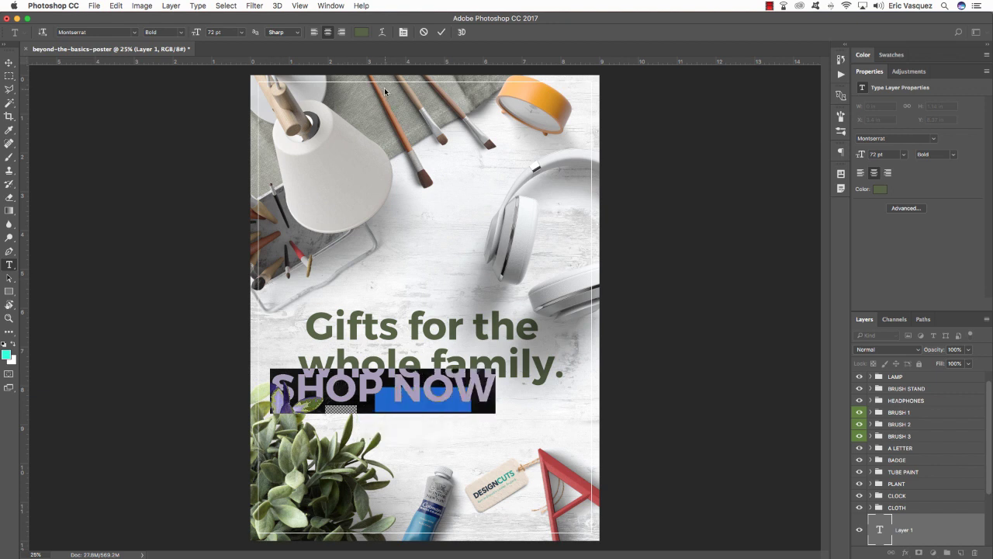
pyautogui.click(337, 5)
pyautogui.click(341, 126)
# Step: Make the SHOP NOW text white at 12.5 pt
pyautogui.click(362, 36)
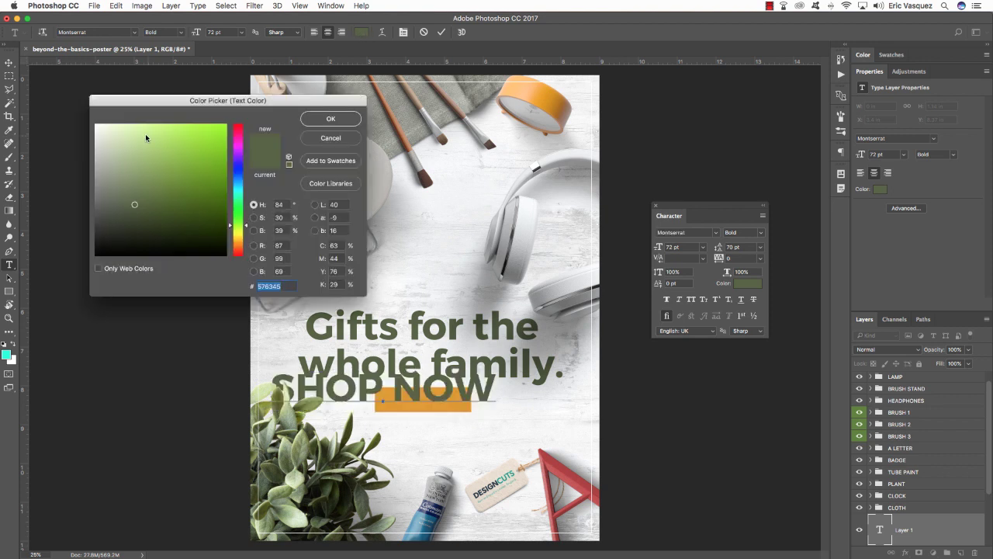
pyautogui.moveTo(151, 137); pyautogui.dragTo(73, 98)
pyautogui.click(320, 118)
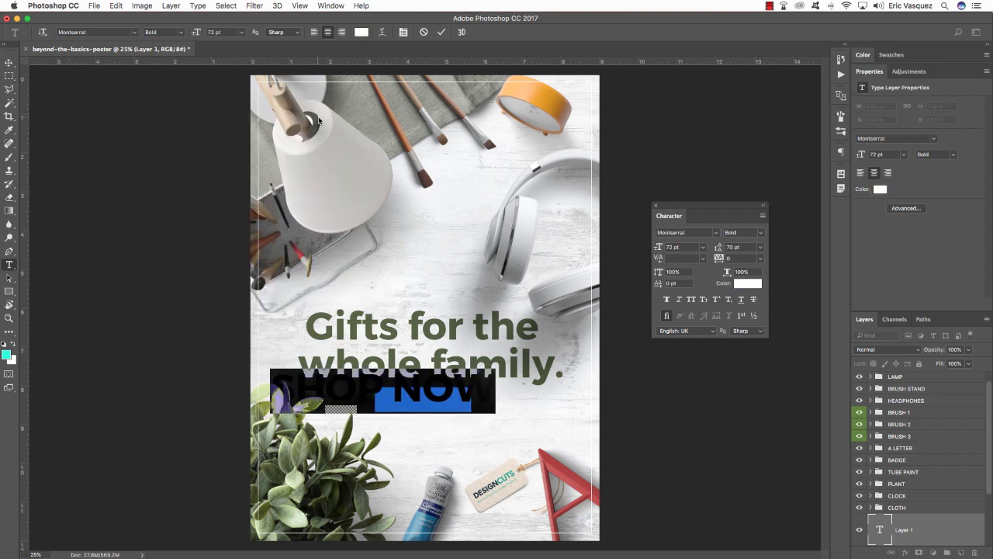
pyautogui.moveTo(686, 247); pyautogui.dragTo(621, 239)
pyautogui.write('12.5')
pyautogui.press('Return')
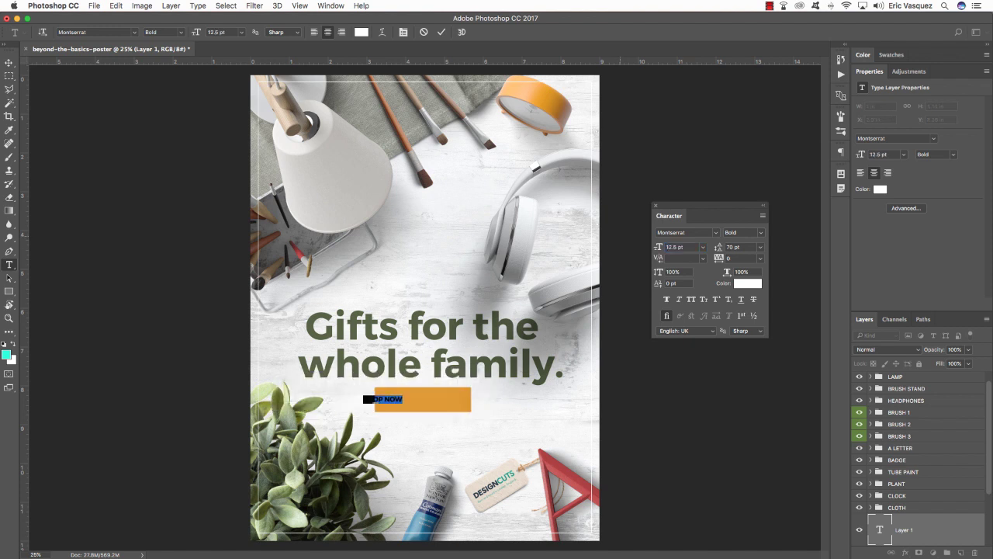
# Step: Set the SHOP NOW tracking to 240 and commit the text
pyautogui.press('Tab')
pyautogui.press('Tab')
pyautogui.click(737, 258)
pyautogui.write('240')
pyautogui.press('Return')
pyautogui.hotkey('alt', 'Left')
pyautogui.hotkey('alt', 'Left')
pyautogui.click(8, 62)
# Step: Nudge SHOP NOW right and up to centre it in the orange button
pyautogui.hotkey('shift', 'Right')
pyautogui.hotkey('shift', 'Right')
pyautogui.hotkey('shift', 'Right')
pyautogui.hotkey('shift', 'Right')
pyautogui.hotkey('shift', 'Right')
pyautogui.hotkey('shift', 'Right')
pyautogui.hotkey('shift', 'Right')
pyautogui.hotkey('shift', 'Right')
pyautogui.hotkey('shift', 'Right')
pyautogui.hotkey('shift', 'Right')
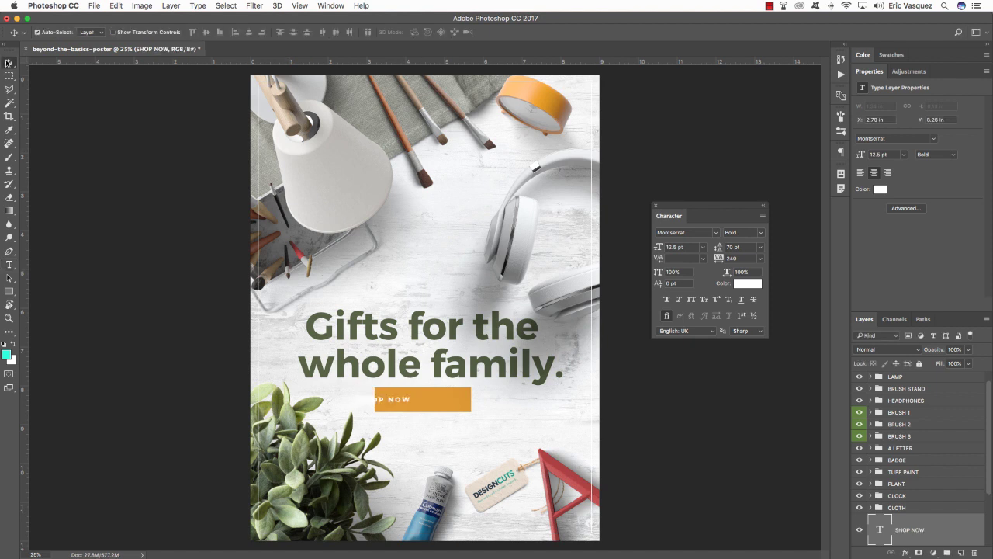
pyautogui.hotkey('shift', 'Right')
pyautogui.hotkey('shift', 'Right')
pyautogui.hotkey('shift', 'Right')
pyautogui.hotkey('shift', 'Right')
pyautogui.hotkey('shift', 'Right')
pyautogui.hotkey('shift', 'Right')
pyautogui.hotkey('shift', 'Right')
pyautogui.hotkey('shift', 'Right')
pyautogui.hotkey('shift', 'Right')
pyautogui.hotkey('shift', 'Right')
pyautogui.hotkey('shift', 'Right')
pyautogui.hotkey('shift', 'Right')
pyautogui.hotkey('shift', 'Right')
pyautogui.hotkey('shift', 'Right')
pyautogui.hotkey('shift', 'Right')
pyautogui.hotkey('shift', 'Right')
pyautogui.hotkey('shift', 'Right')
pyautogui.hotkey('shift', 'Right')
pyautogui.hotkey('shift', 'Right')
pyautogui.hotkey('shift', 'Right')
pyautogui.hotkey('shift', 'Up')
pyautogui.hotkey('shift', 'Up')
pyautogui.hotkey('shift', 'Up')
pyautogui.hotkey('shift', 'Up')
pyautogui.doubleClick(871, 71)
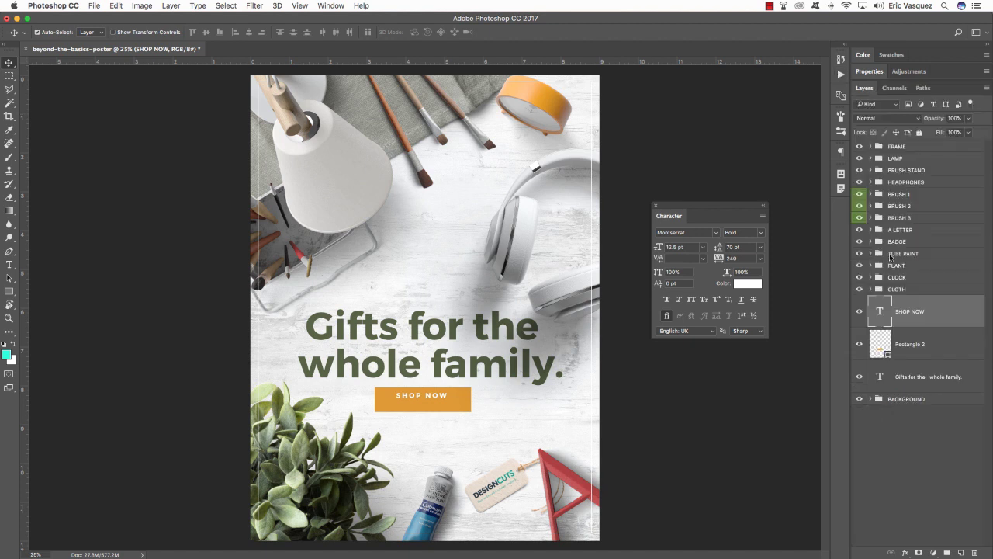
# Step: Shrink the orange button's height and width so it fits SHOP NOW
pyautogui.click(921, 347)
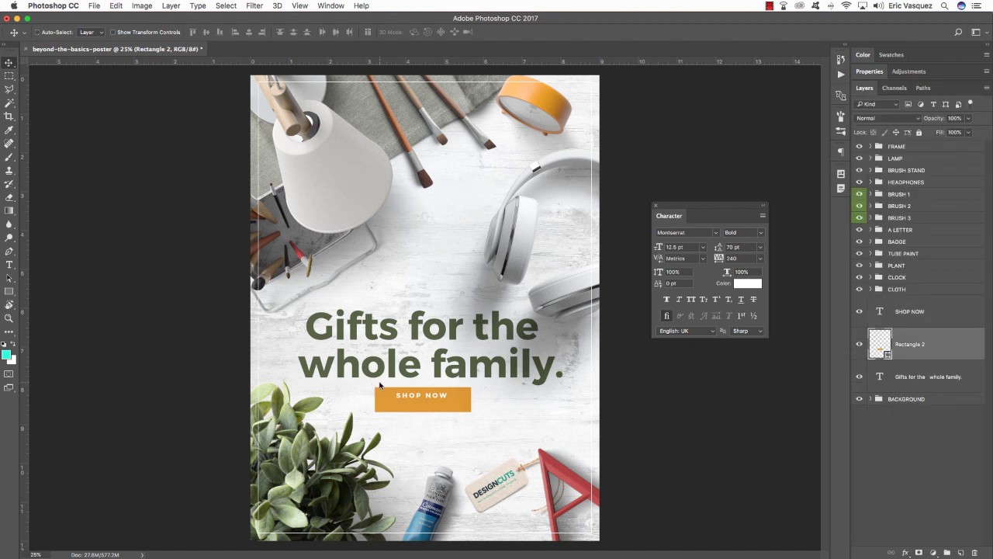
pyautogui.hotkey('ctrl', 't')
pyautogui.moveTo(424, 414); pyautogui.dragTo(423, 405)
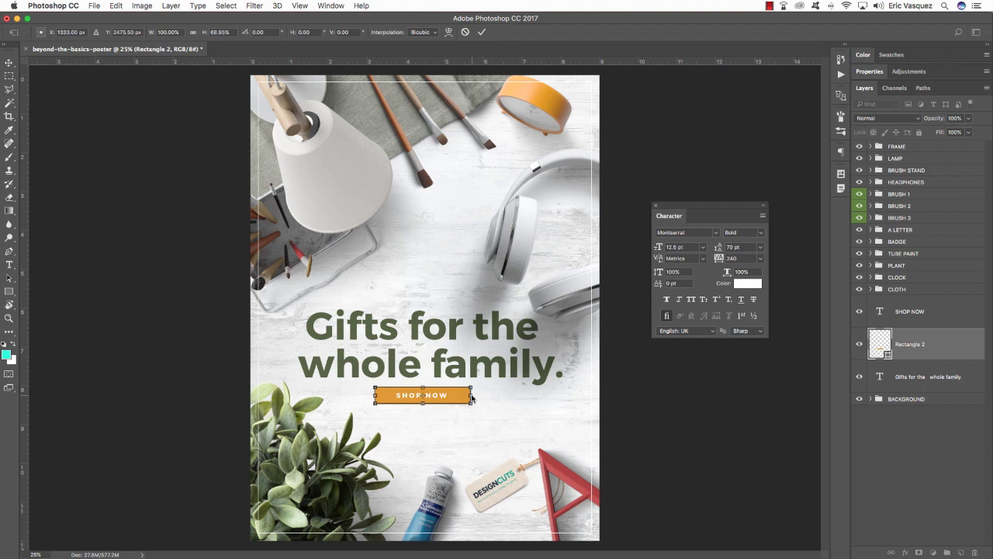
pyautogui.moveTo(471, 398)
pyautogui.mouseDown()
pyautogui.moveTo(453, 397)
pyautogui.moveTo(475, 397)
pyautogui.moveTo(462, 398)
pyautogui.mouseUp()
pyautogui.press('Return')
pyautogui.click(880, 317)
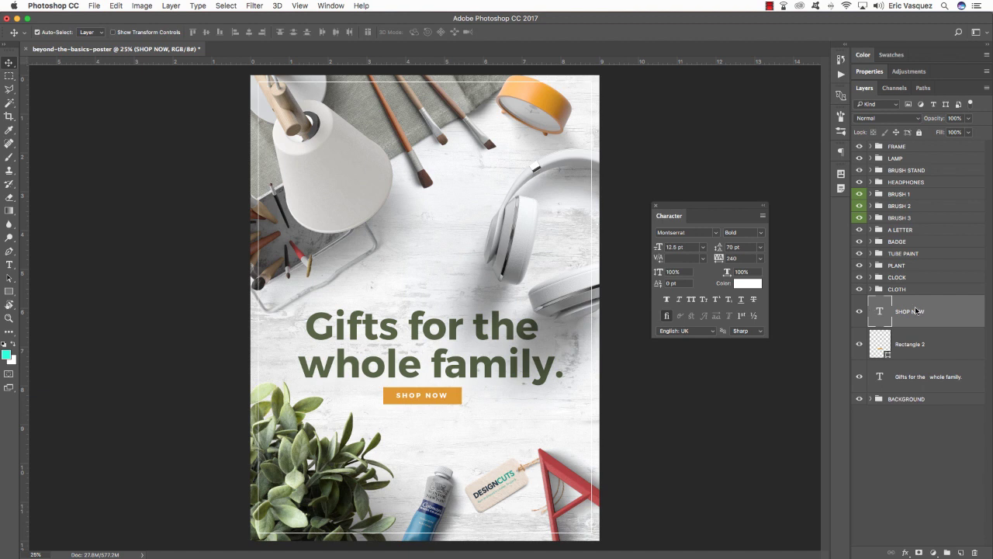
pyautogui.keyDown('shift'); pyautogui.click(922, 379); pyautogui.keyUp('shift')
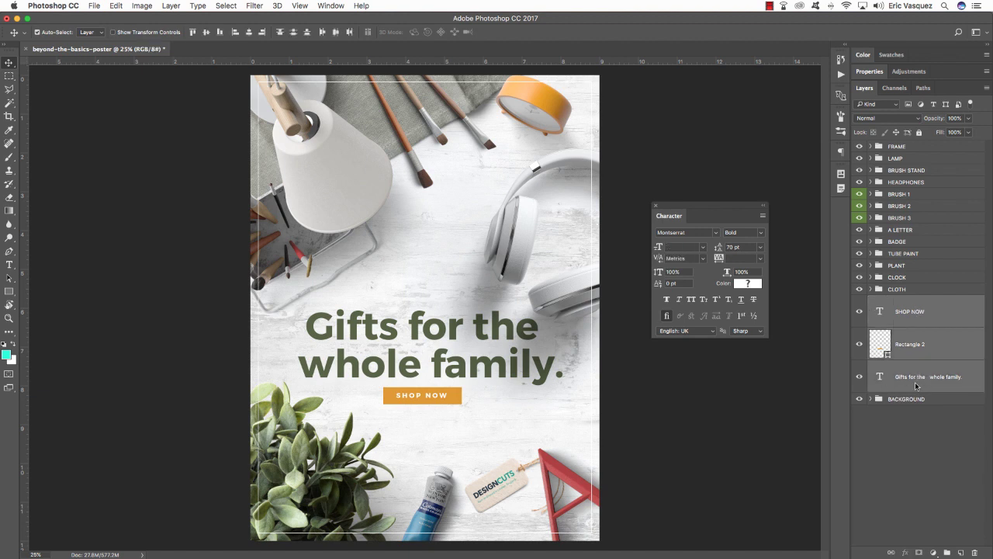
# Step: Group the headline, button and SHOP NOW layers into a group named HEADLINE
pyautogui.press('super+g')
pyautogui.doubleClick(895, 302)
pyautogui.write('HEADLINE')
pyautogui.press('Return')
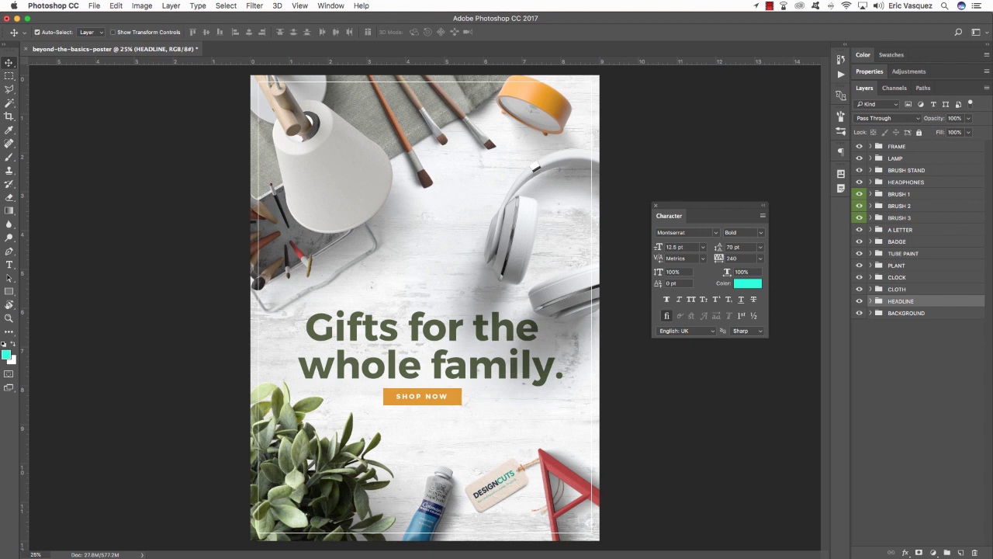
pyautogui.press('Up')
pyautogui.press('Up')
pyautogui.press('Up')
pyautogui.press('Up')
pyautogui.press('Up')
pyautogui.press('Up')
pyautogui.press('Up')
pyautogui.press('Up')
pyautogui.press('Up')
pyautogui.press('Up')
pyautogui.press('Up')
pyautogui.press('Up')
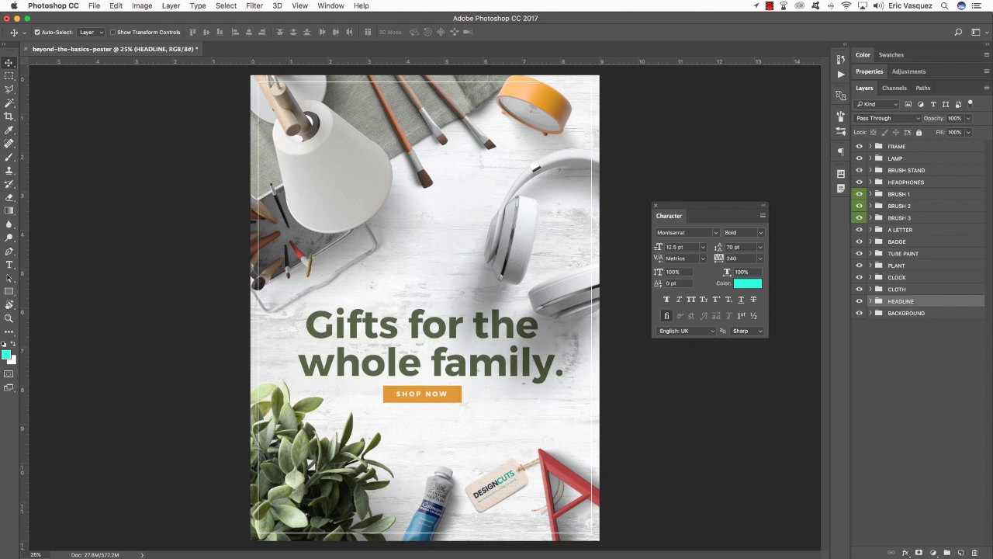
pyautogui.press('Down')
pyautogui.press('Down')
pyautogui.press('Down')
pyautogui.press('Down')
pyautogui.press('Down')
pyautogui.press('Down')
pyautogui.press('Down')
pyautogui.press('Down')
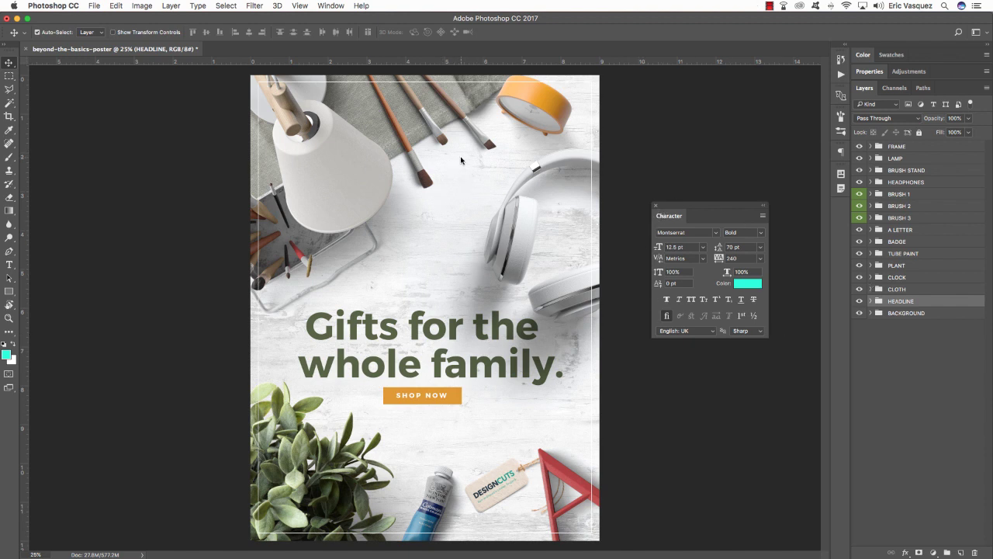
# Step: Nudge the CLOCK group up slightly and add a new empty layer above it
pyautogui.click(931, 286)
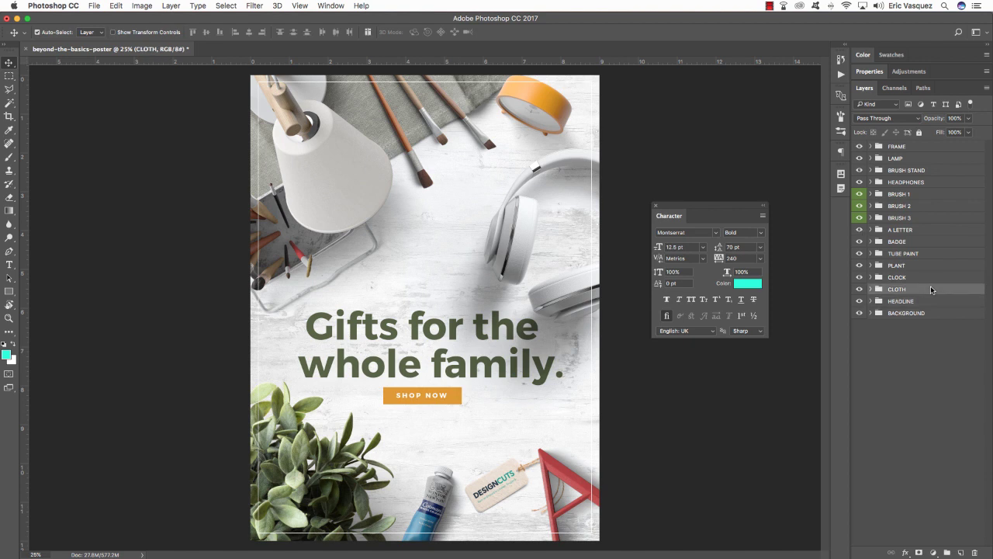
pyautogui.click(925, 277)
pyautogui.press('Up')
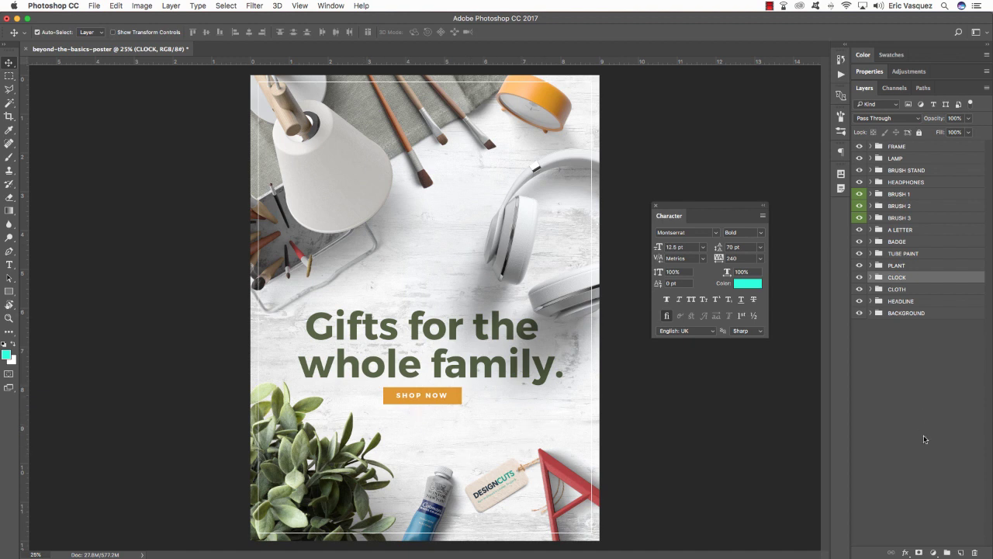
pyautogui.click(960, 552)
# Step: Type a YELLOW CLOCK caption above the headline, select it and open its text colour picker
pyautogui.press('t')
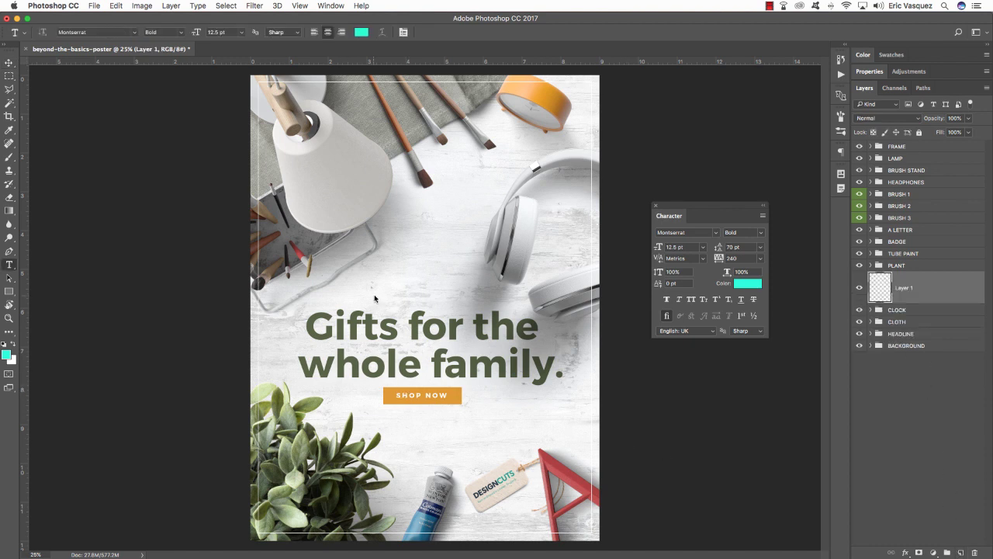
pyautogui.click(399, 274)
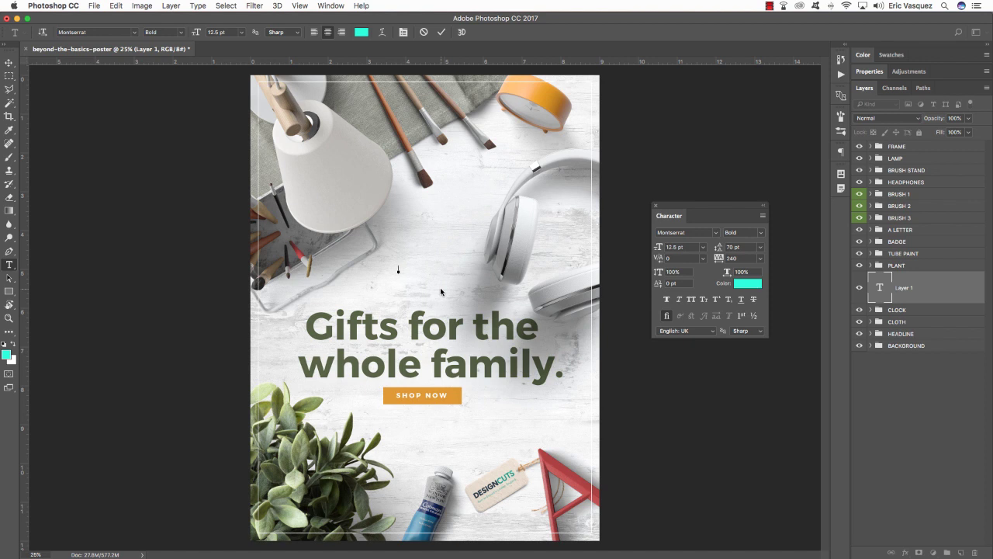
pyautogui.write('YELLOW CLOCK')
pyautogui.moveTo(432, 272); pyautogui.dragTo(364, 270)
pyautogui.moveTo(415, 270); pyautogui.dragTo(386, 270)
pyautogui.press('super+a')
pyautogui.write('YELLOW CLOCK')
pyautogui.press('super+a')
pyautogui.click(743, 284)
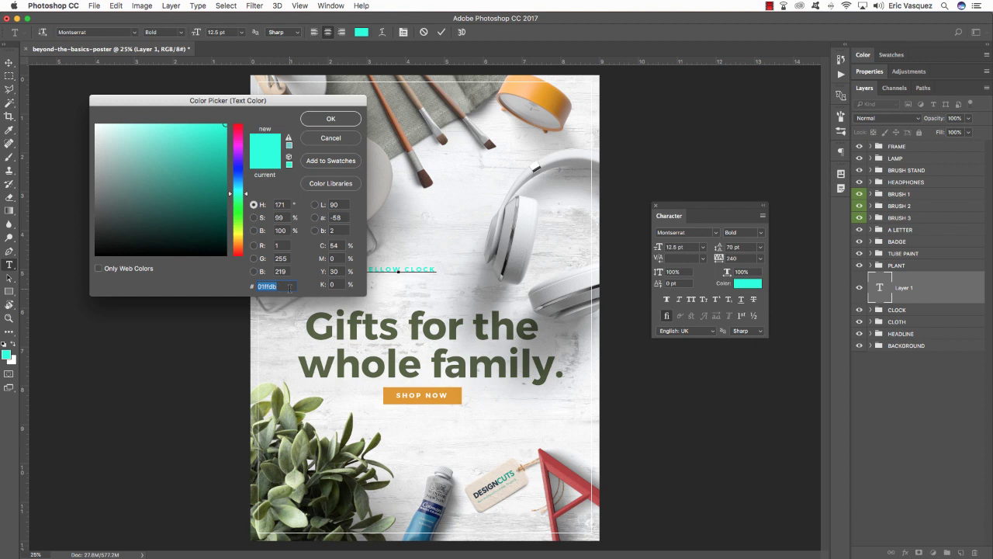
# Step: Make the label grey (888888) in the Regular font weight
pyautogui.write('888888')
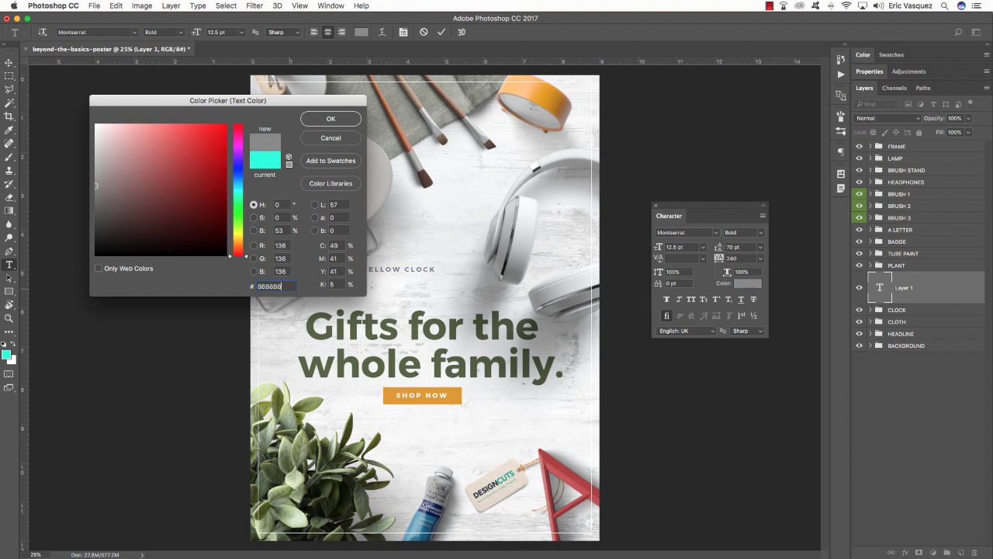
pyautogui.press('Return')
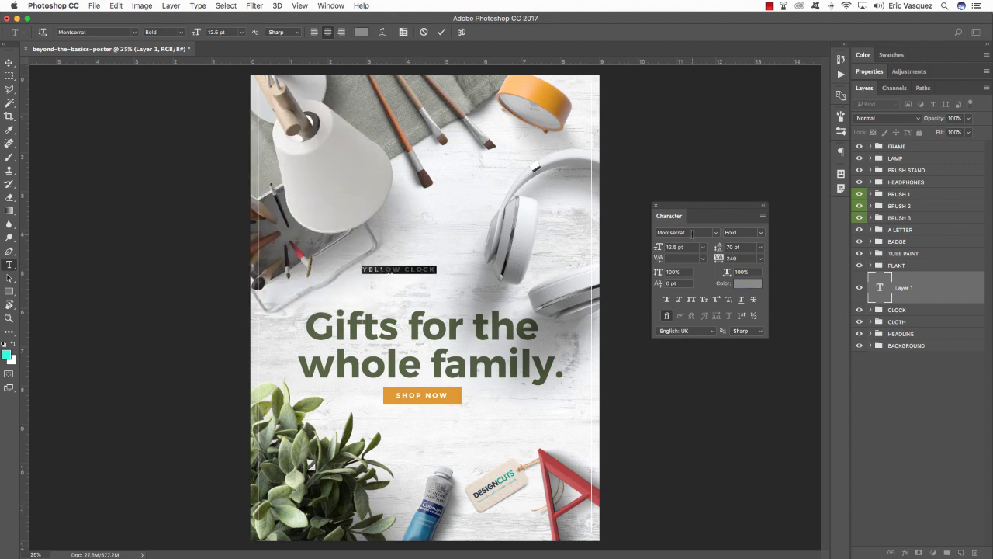
pyautogui.click(761, 234)
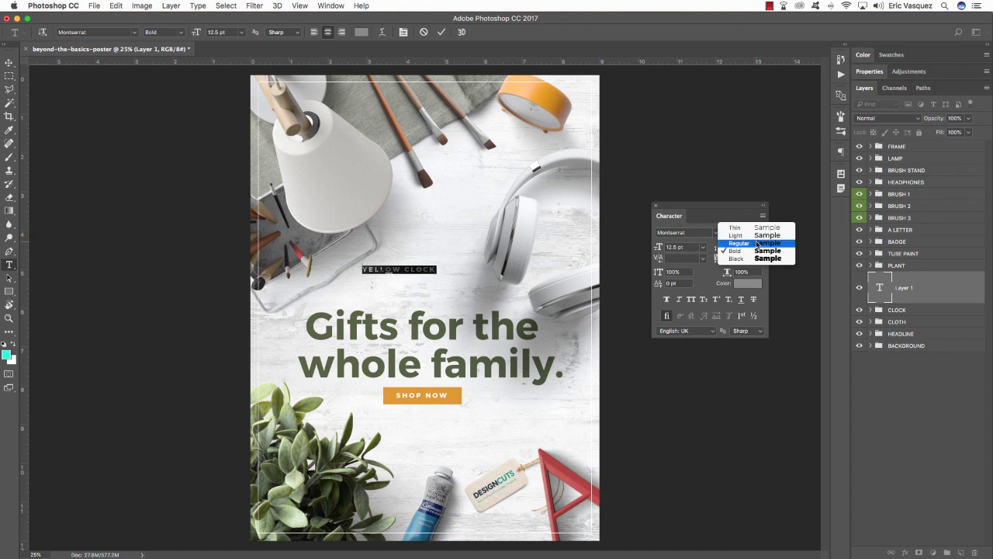
pyautogui.click(757, 242)
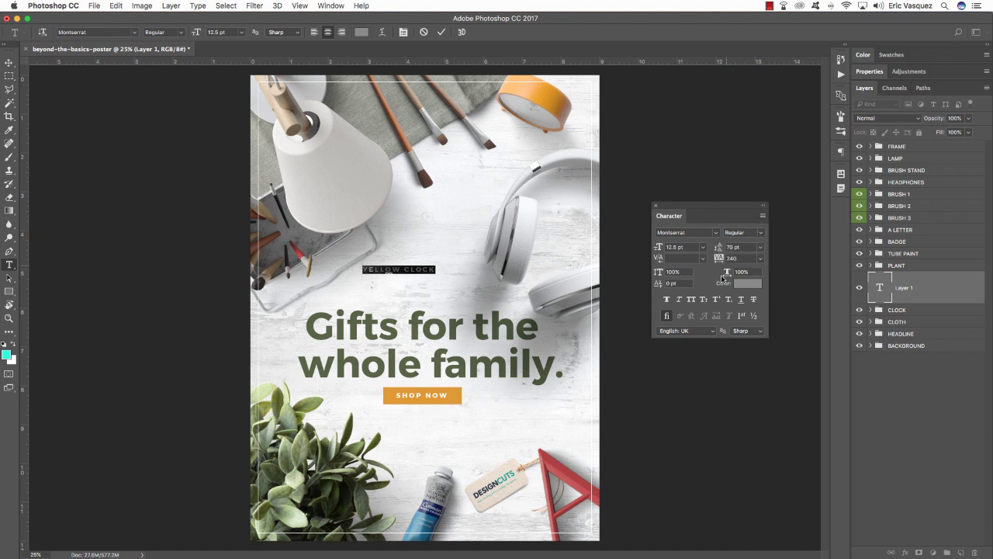
# Step: Retype the label as 'Yellow Clock $19.99' and set its tracking to 0
pyautogui.moveTo(416, 270); pyautogui.dragTo(420, 269)
pyautogui.tripleClick(420, 269)
pyautogui.write('Yell')
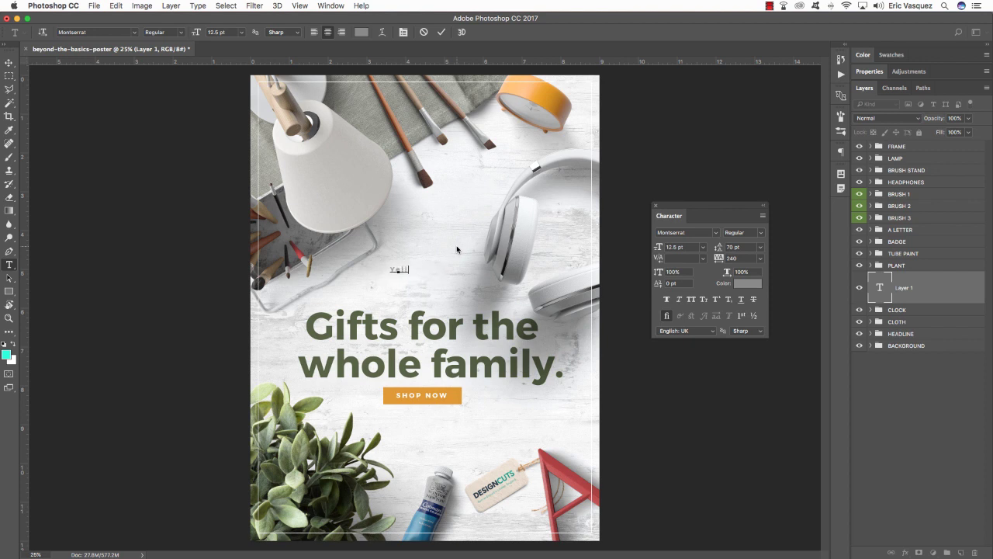
pyautogui.write('ow Clock  $19.99')
pyautogui.press('super+a')
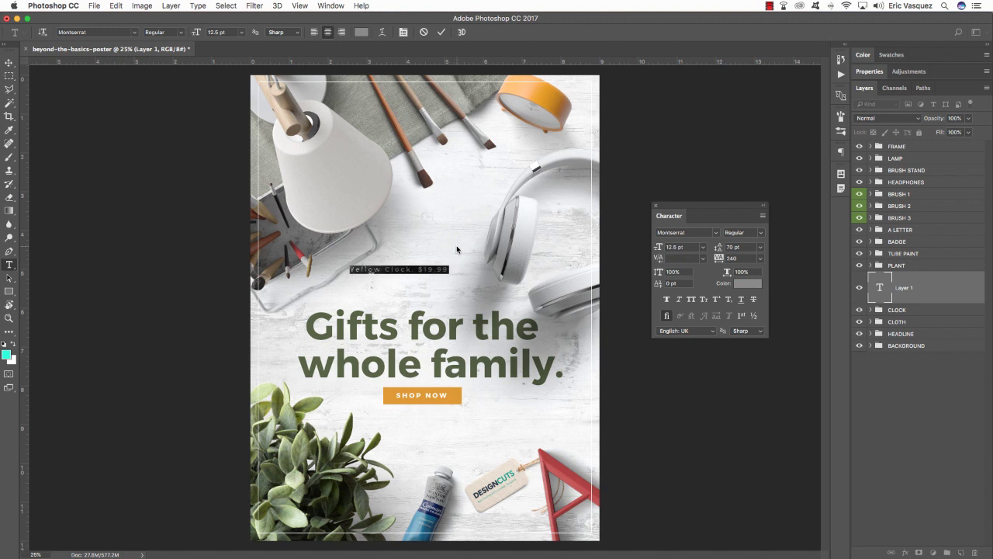
pyautogui.click(744, 258)
pyautogui.write('0')
pyautogui.press('Return')
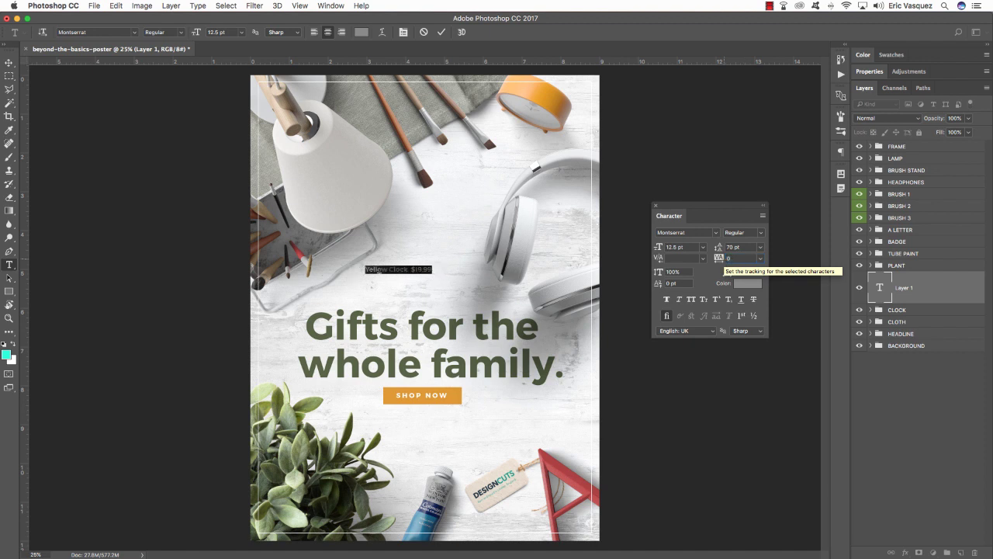
# Step: Set the label to 10 pt and put $19.99 on a tightly leaded second line
pyautogui.click(675, 247)
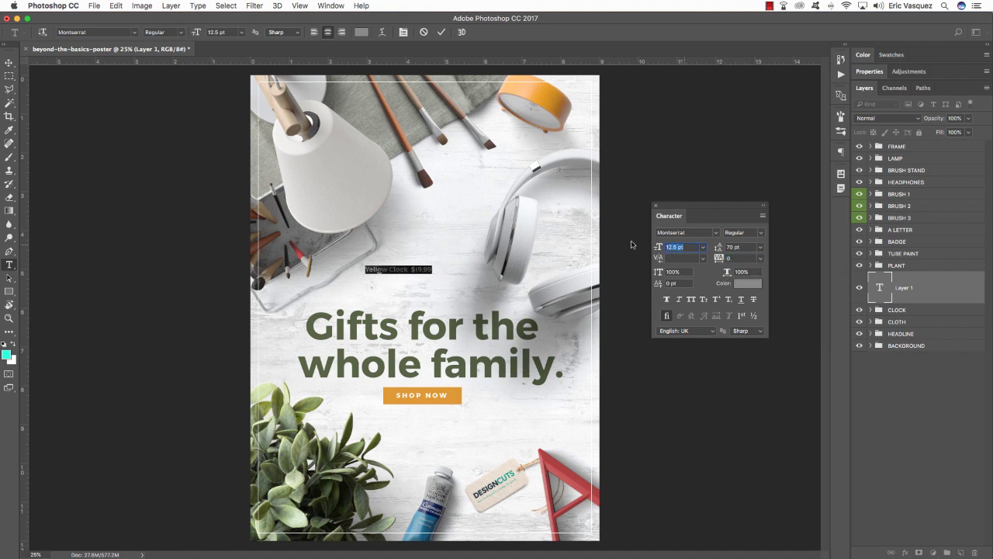
pyautogui.write('10')
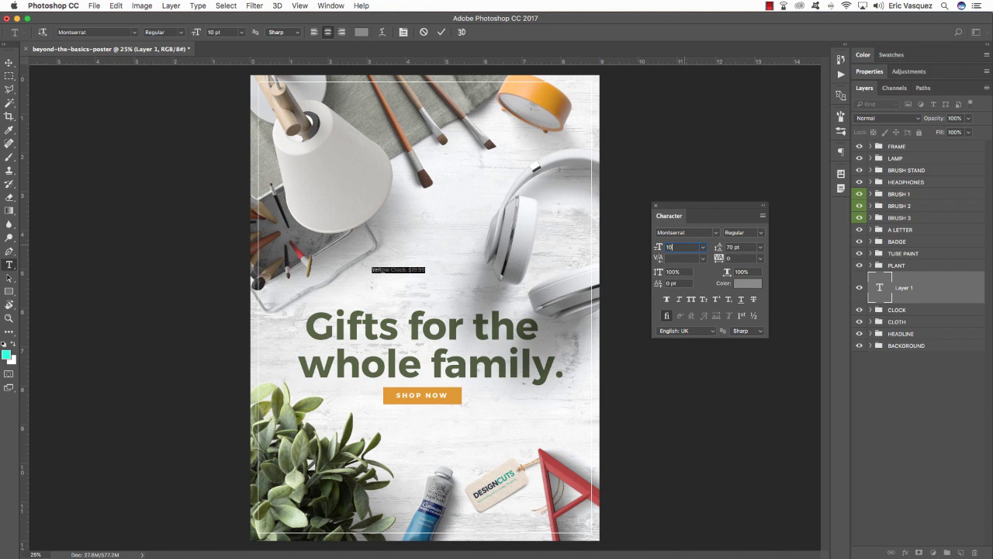
pyautogui.click(412, 271)
pyautogui.press('super+a')
pyautogui.press('Right')
pyautogui.press('Return')
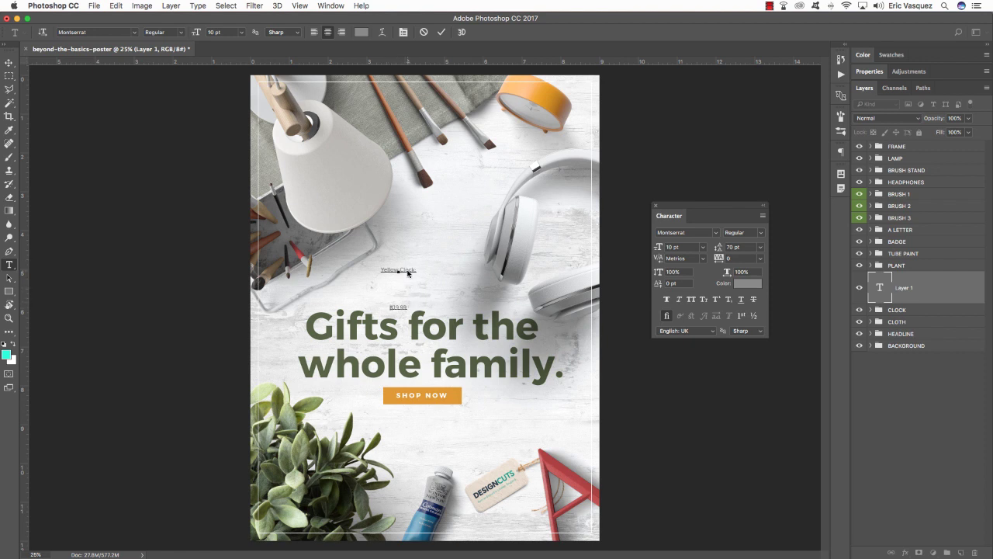
pyautogui.press('super+a')
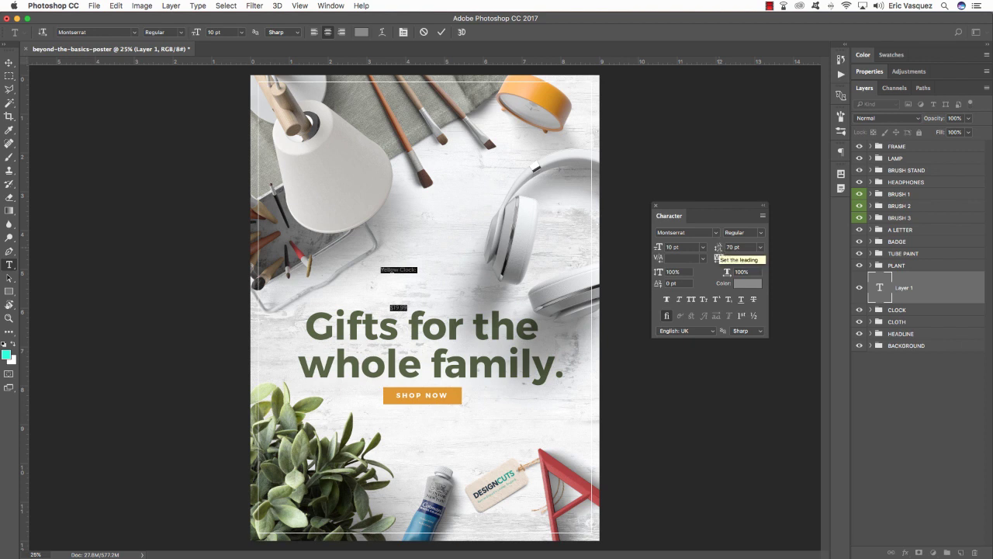
pyautogui.moveTo(719, 256); pyautogui.dragTo(688, 249)
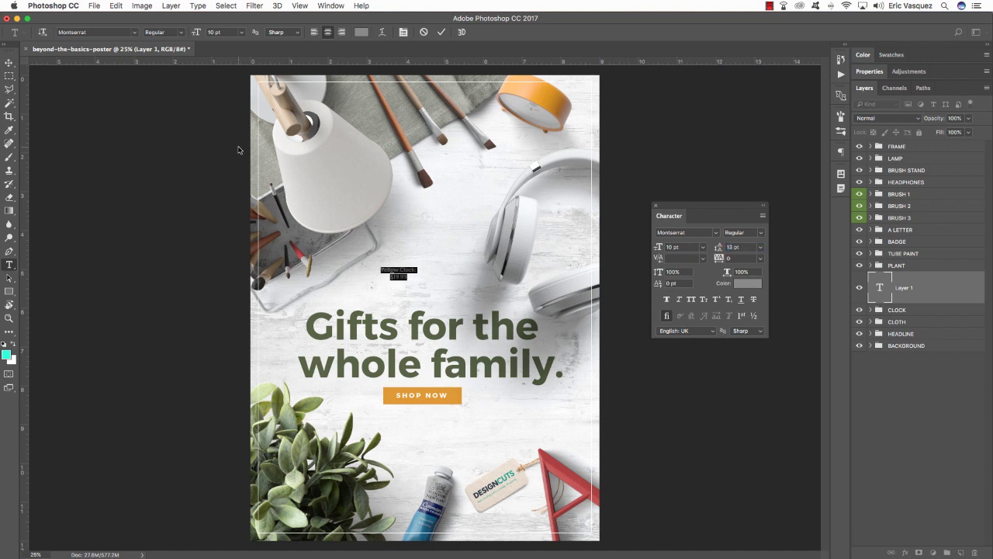
pyautogui.click(9, 64)
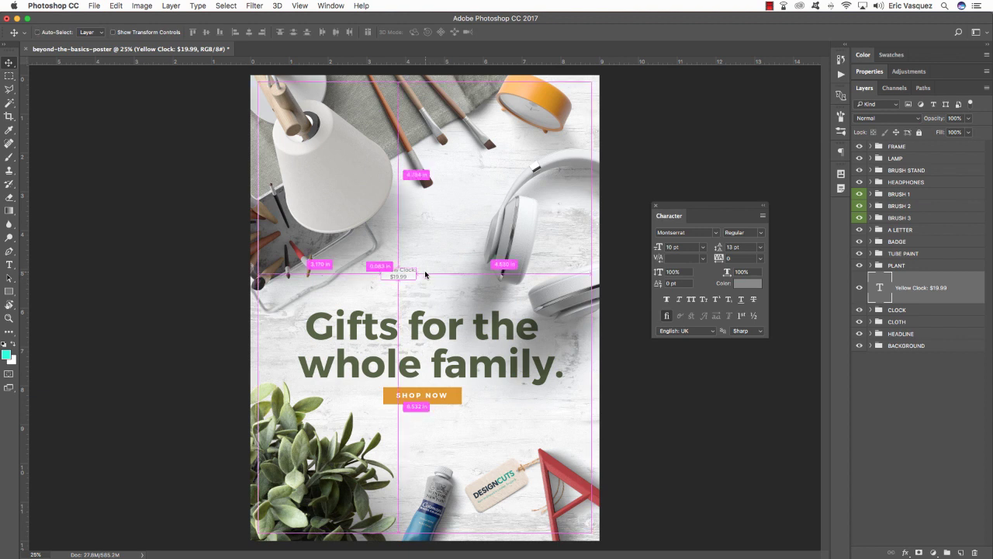
# Step: Move the price label up beside the yellow clock
pyautogui.hotkey('ctrl', 't')
pyautogui.moveTo(412, 261); pyautogui.dragTo(532, 145)
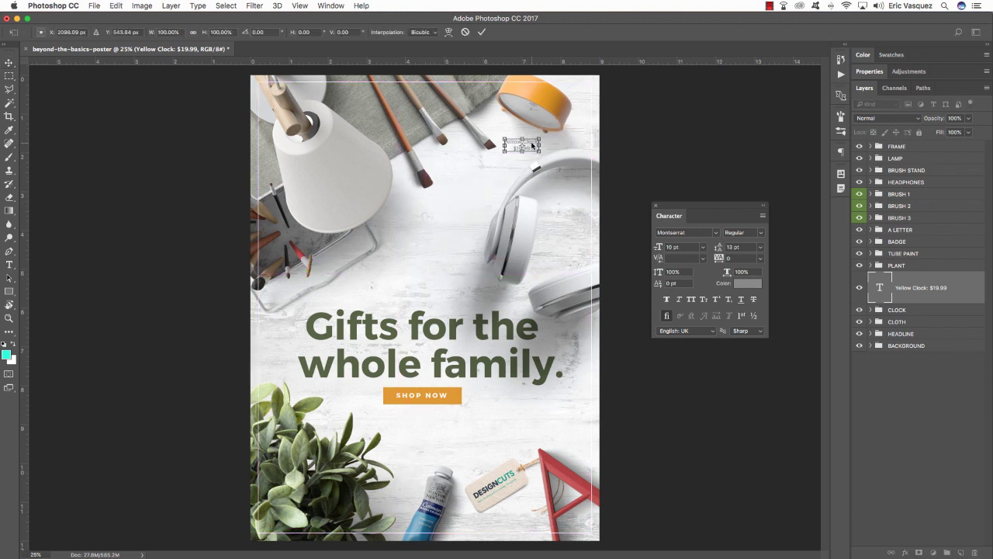
pyautogui.press('Return')
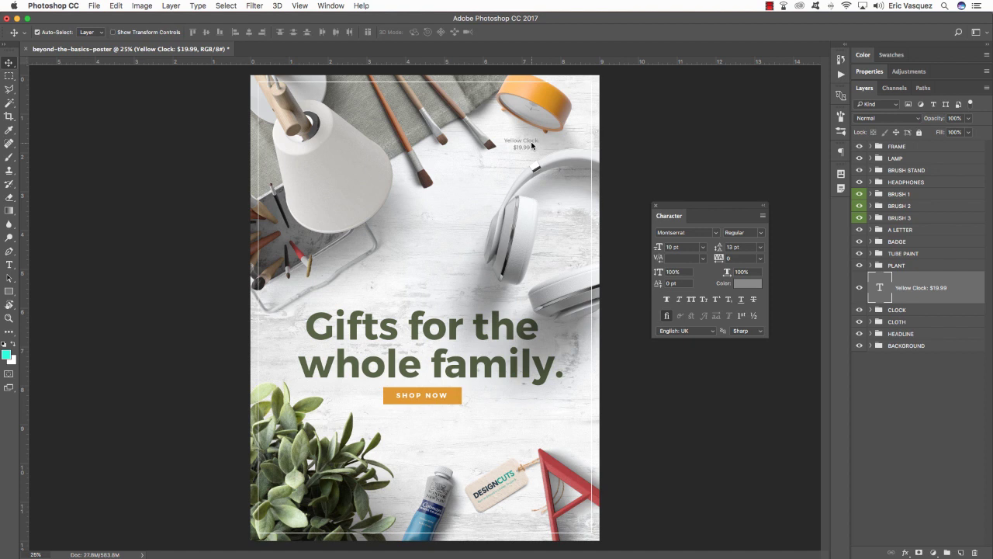
# Step: Copy the clock label beside the paintbrushes and rename it Set of Brushes $14.99
pyautogui.keyDown('alt'); pyautogui.click(531, 145); pyautogui.keyUp('alt')
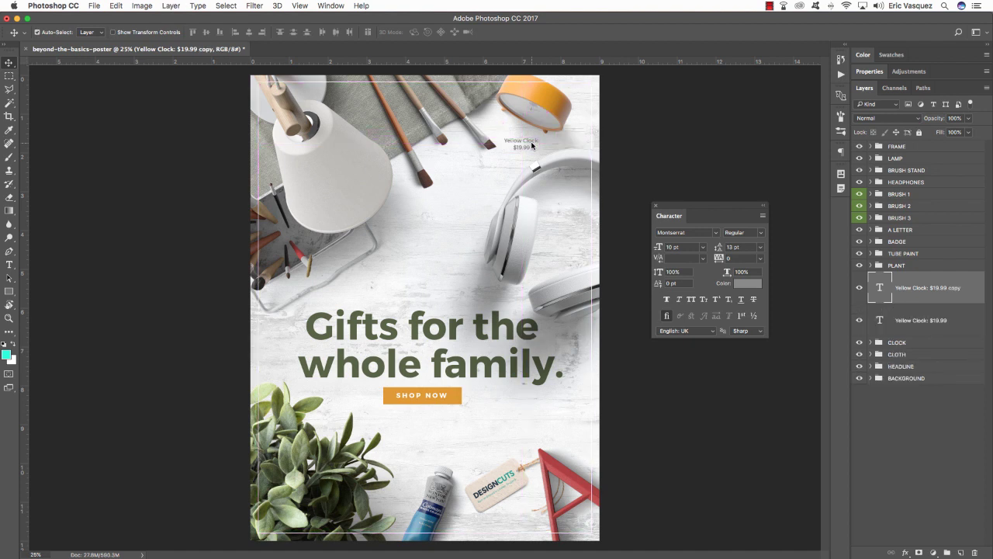
pyautogui.press('super+t')
pyautogui.moveTo(531, 145); pyautogui.dragTo(451, 166)
pyautogui.press('Return')
pyautogui.press('t')
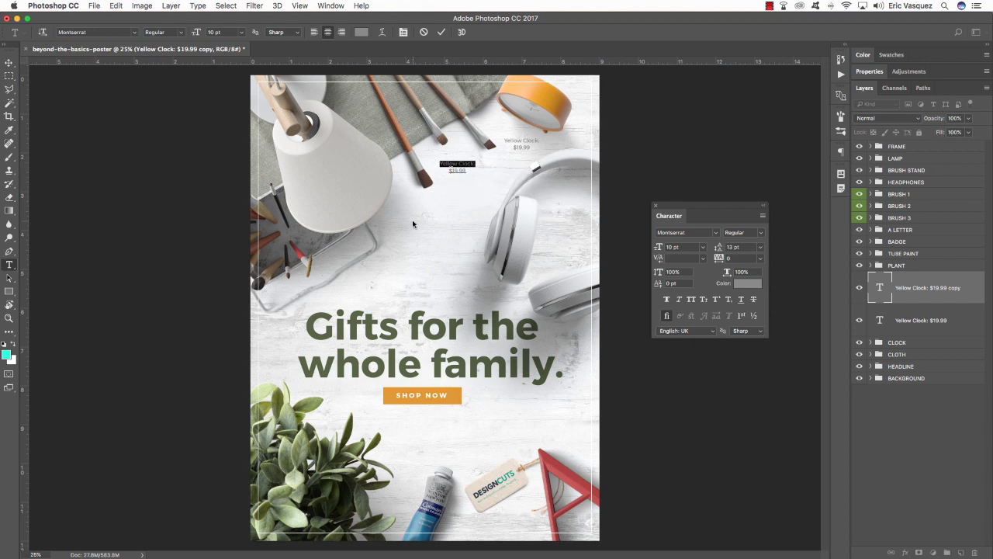
pyautogui.write('Set of Brushes')
pyautogui.press('Down')
pyautogui.click(11, 63)
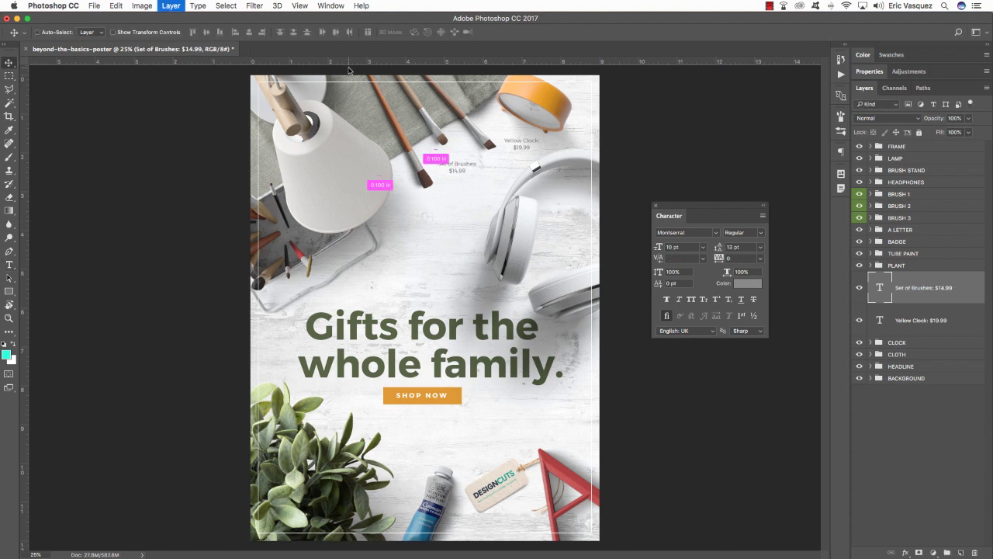
# Step: Copy it again down beside the lamp and retype it as the Lamp price label
pyautogui.hotkey('ctrl', '[')
pyautogui.hotkey('ctrl', 't')
pyautogui.moveTo(435, 208); pyautogui.dragTo(413, 230)
pyautogui.press('Return')
pyautogui.press('t')
pyautogui.click(426, 221)
pyautogui.hotkey('ctrl', 'a')
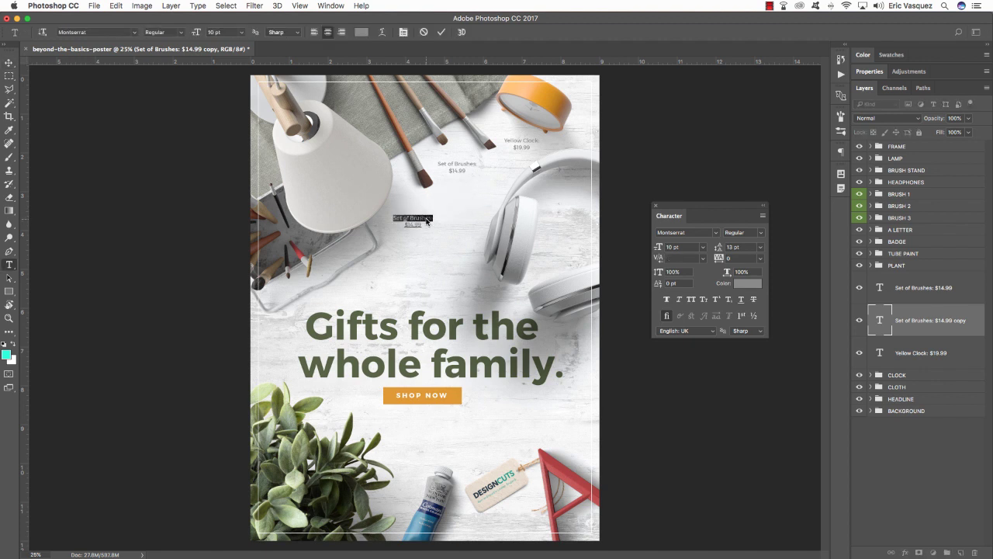
pyautogui.write('Lamp: $39.99')
pyautogui.click(9, 63)
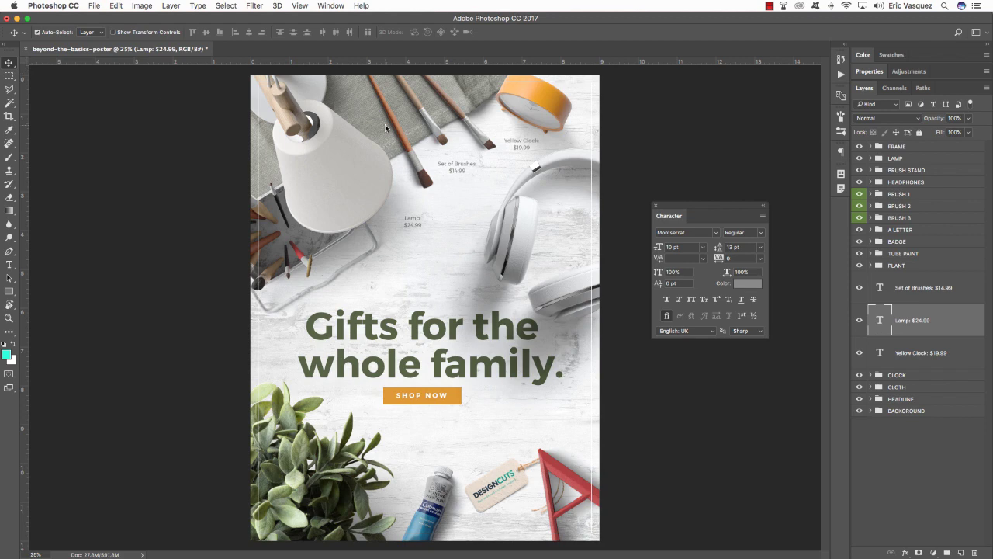
# Step: Duplicate the Lamp price label layer and zoom in on the poster
pyautogui.press('super+j')
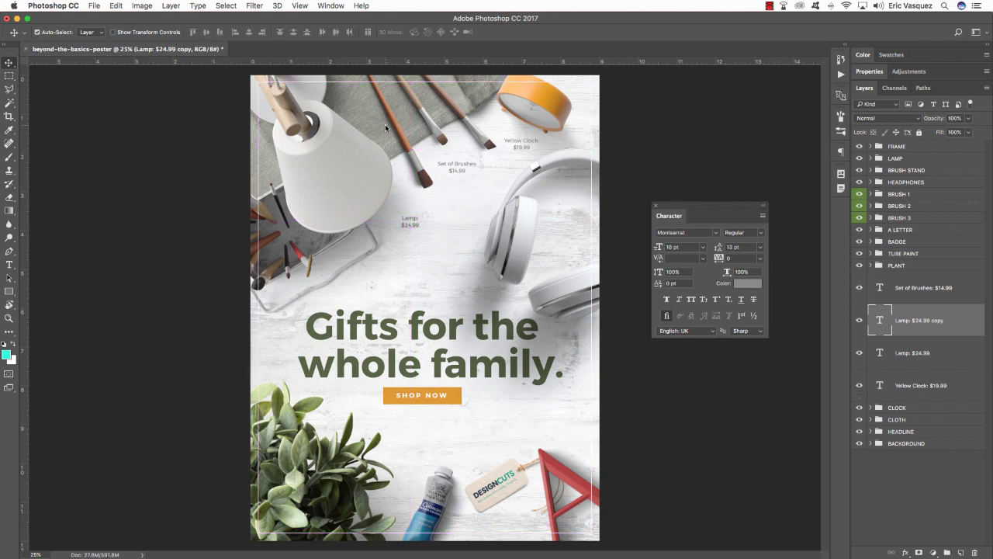
pyautogui.press('super+t')
pyautogui.press('Return')
pyautogui.press('super+equal')
pyautogui.press('super+equal')
# Step: Move the copied label toward the headphones and retype it as Headphones: $149.99
pyautogui.scroll(2, 469, 269)
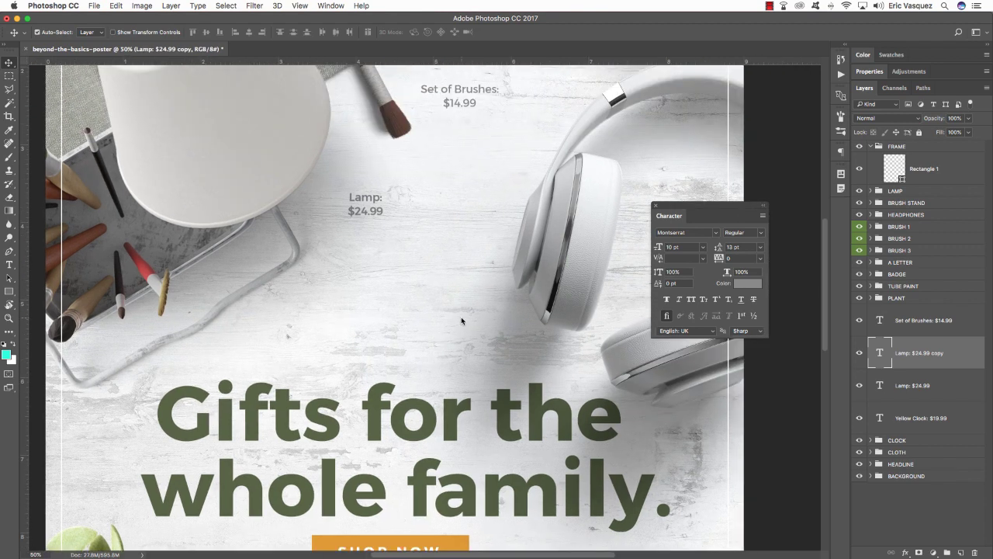
pyautogui.press('super+t')
pyautogui.moveTo(377, 212); pyautogui.dragTo(485, 237)
pyautogui.press('Return')
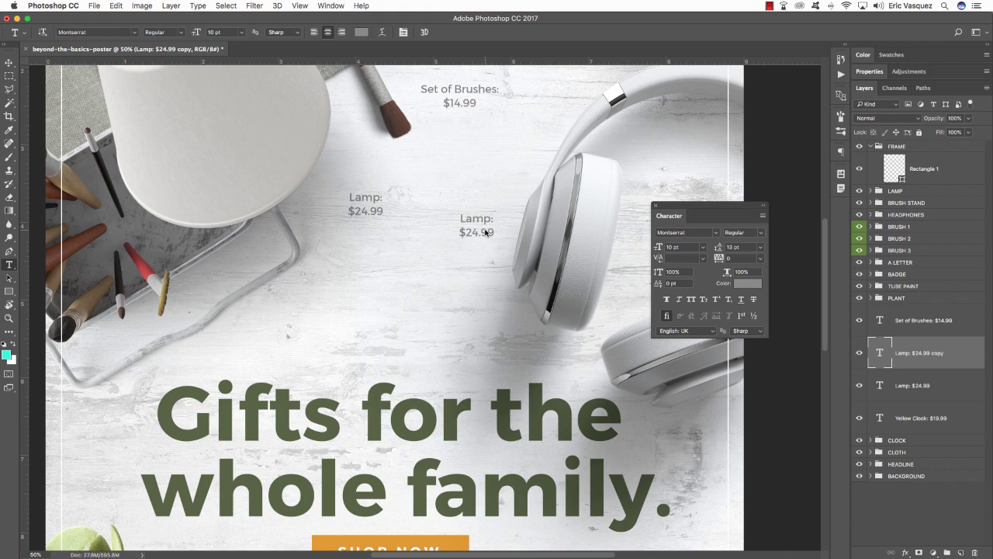
pyautogui.doubleClick(488, 224)
pyautogui.write('He')
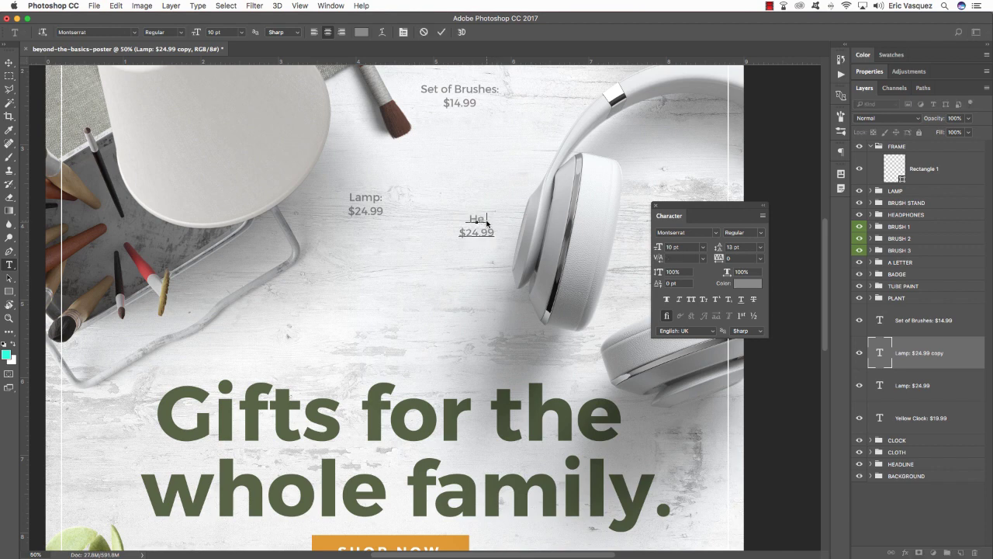
pyautogui.write('adphones:')
pyautogui.press('Down')
pyautogui.hotkey('shift', 'Home')
pyautogui.write('$14.99')
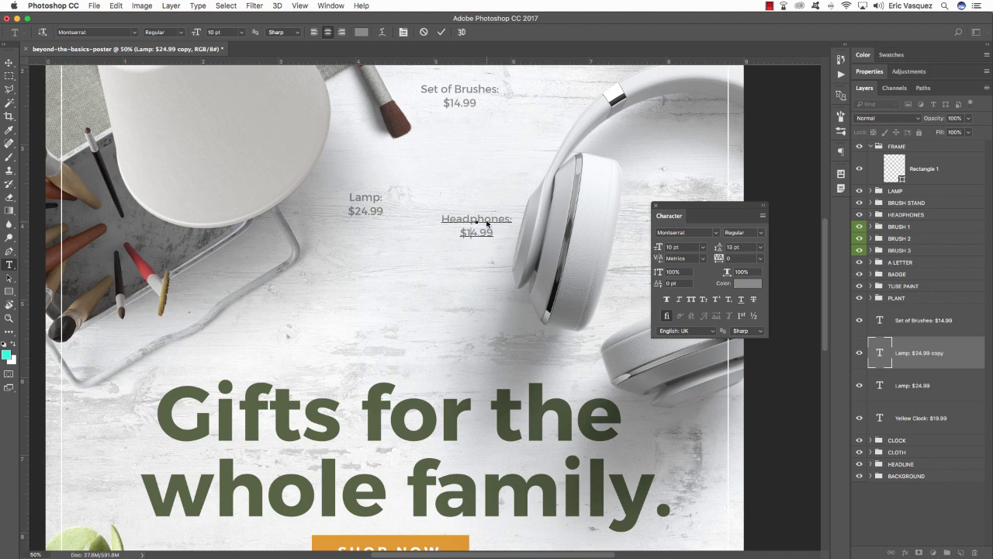
pyautogui.write('4')
pyautogui.hotkey('shift', 'Left')
pyautogui.write('9')
pyautogui.click(8, 62)
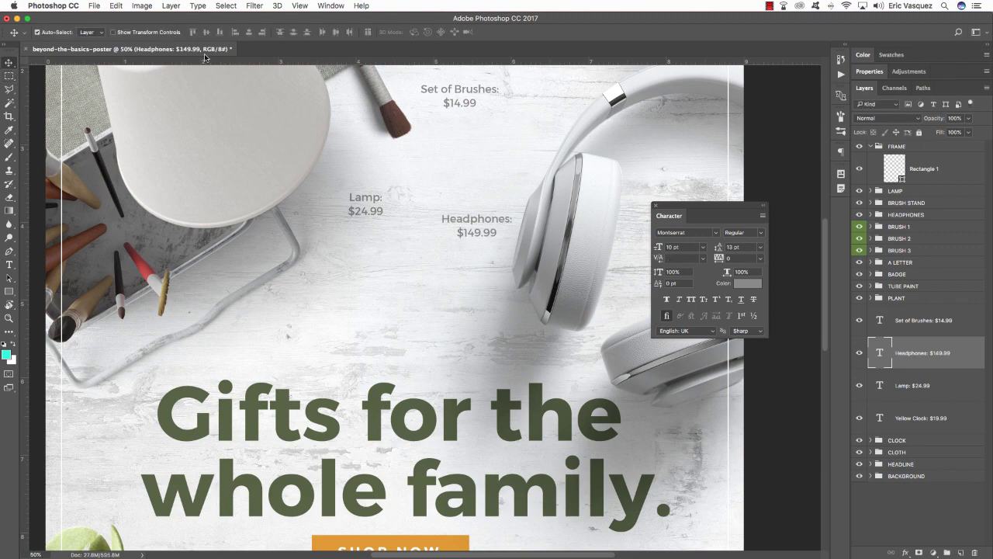
# Step: Position the Headphones label onto the headphones with a transform and arrow-key nudges
pyautogui.press('Left')
pyautogui.press('Left')
pyautogui.press('Left')
pyautogui.press('Left')
pyautogui.press('Left')
pyautogui.press('Left')
pyautogui.press('Left')
pyautogui.press('Down')
pyautogui.press('Down')
pyautogui.press('Down')
pyautogui.press('Down')
pyautogui.press('Down')
pyautogui.press('Down')
pyautogui.press('Down')
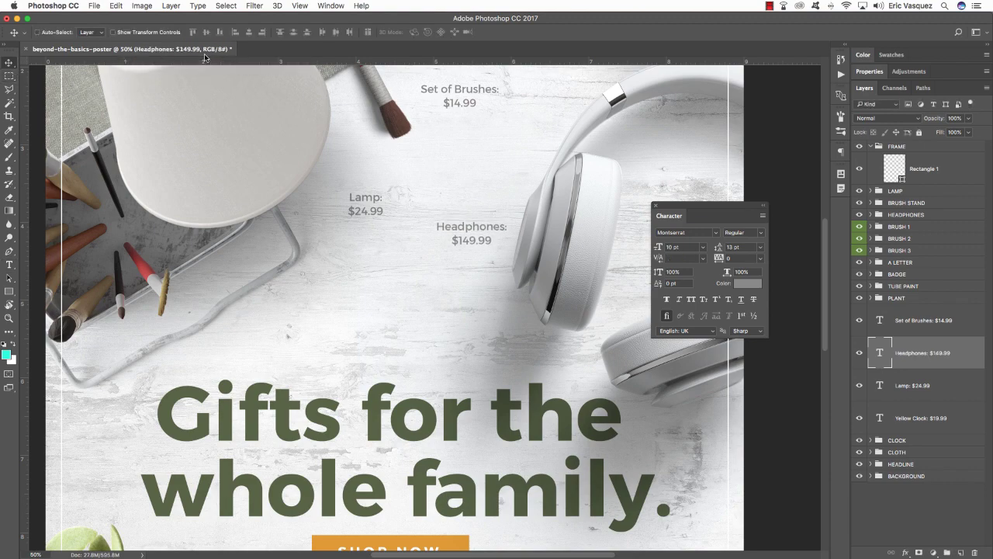
pyautogui.press('super+minus')
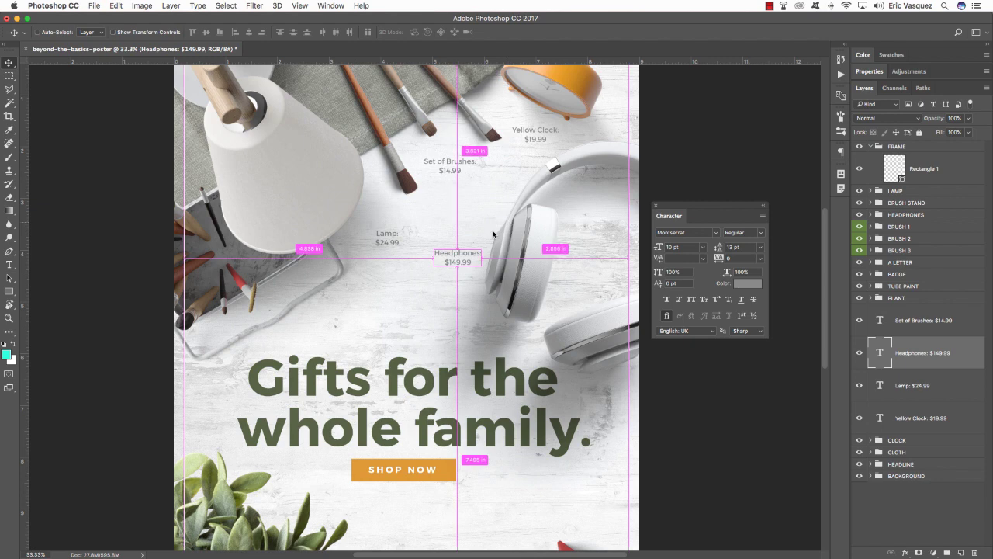
pyautogui.press('super+t')
pyautogui.moveTo(479, 249); pyautogui.dragTo(606, 222)
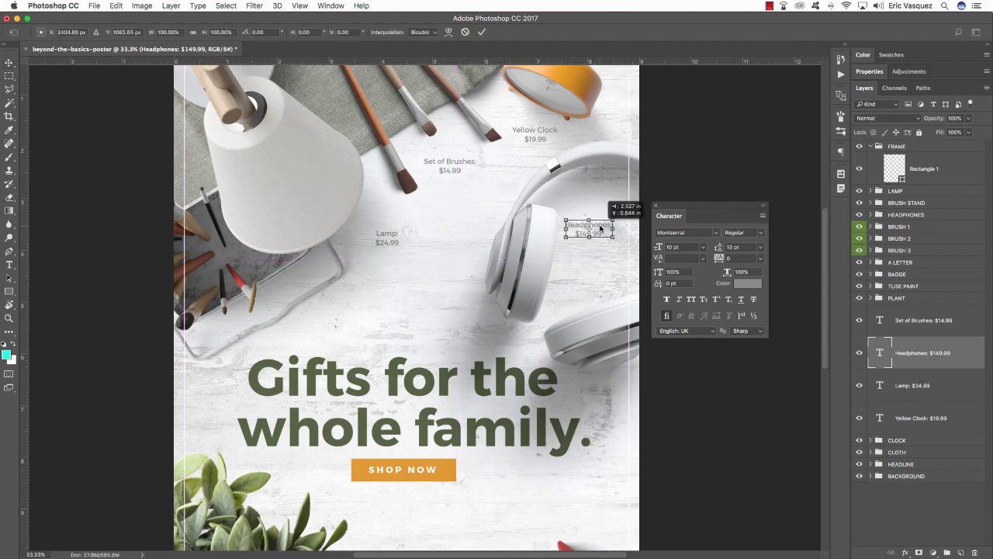
pyautogui.hscroll(1, 604, 225)
pyautogui.press('Return')
pyautogui.hotkey('shift', 'Up')
pyautogui.hotkey('shift', 'Up')
pyautogui.hotkey('shift', 'Up')
pyautogui.hotkey('shift', 'Up')
pyautogui.hotkey('shift', 'Up')
pyautogui.hotkey('shift', 'Up')
pyautogui.hotkey('shift', 'Up')
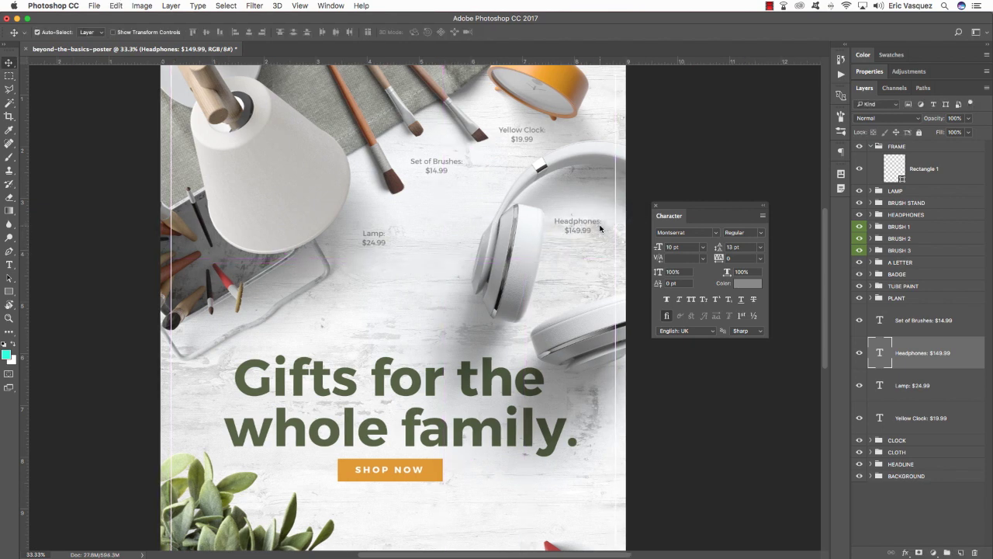
pyautogui.hotkey('shift', 'Right')
pyautogui.hotkey('shift', 'Right')
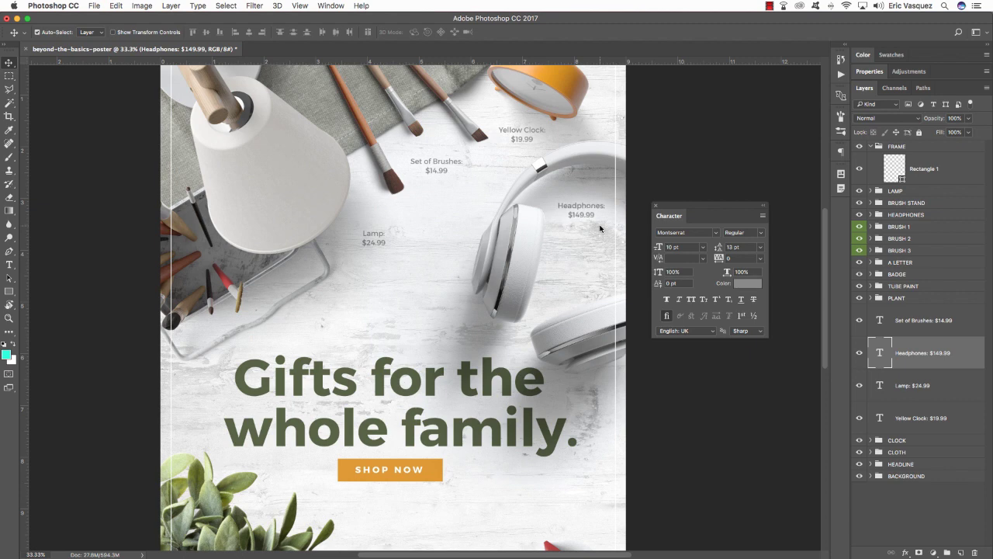
# Step: Duplicate the Headphones label and drag the copy down-left toward the brush stand
pyautogui.press('super+t')
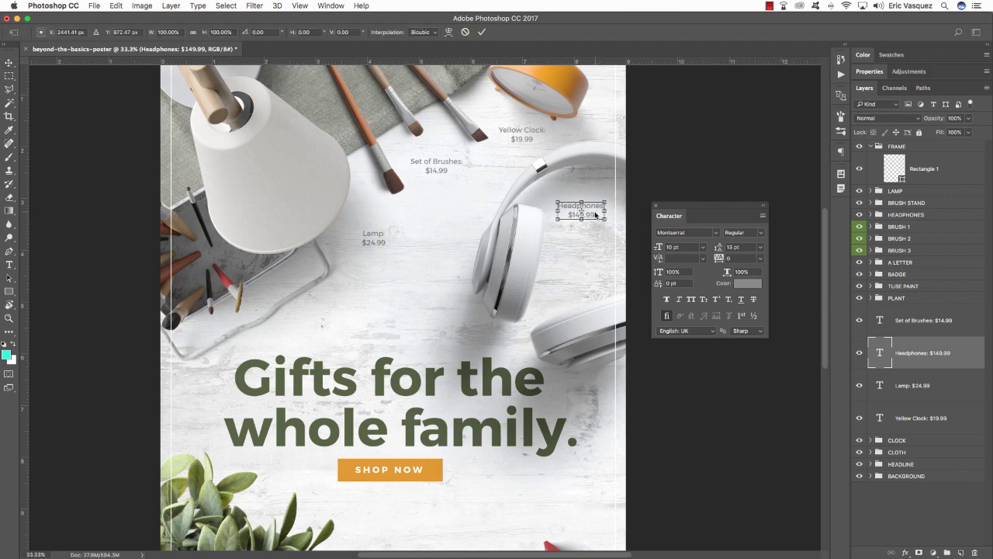
pyautogui.press('Return')
pyautogui.moveTo(595, 214); pyautogui.dragTo(305, 322)
pyautogui.press('super+t')
pyautogui.hscroll(-2, 593, 216)
# Step: Retype the copy as Brush Stand $11.99 and nudge it right
pyautogui.press('Return')
pyautogui.press('t')
pyautogui.hscroll(3, 341, 311)
pyautogui.doubleClick(297, 308)
pyautogui.write('Brush Se')
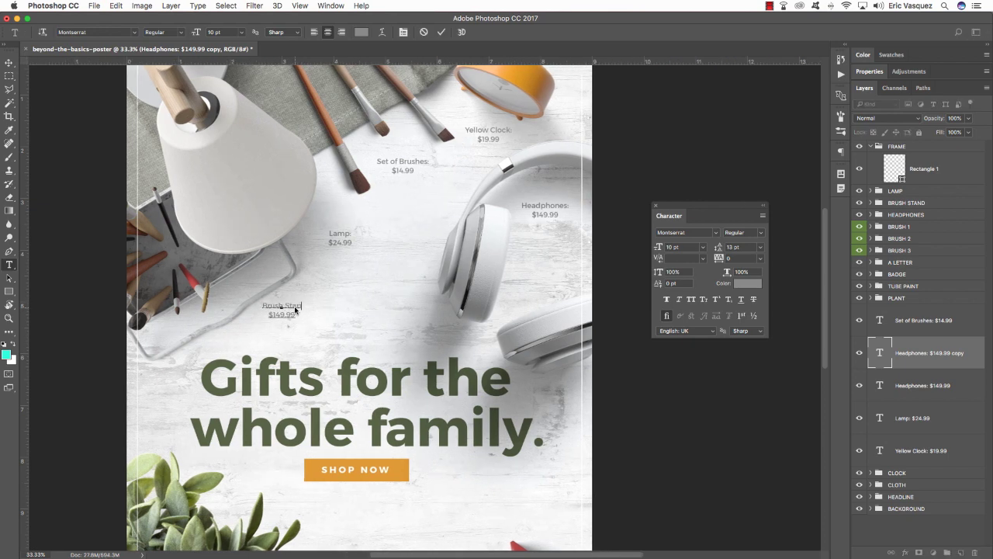
pyautogui.write('and:')
pyautogui.press('Right')
pyautogui.write('11')
pyautogui.click(9, 62)
pyautogui.hotkey('shift', 'Right')
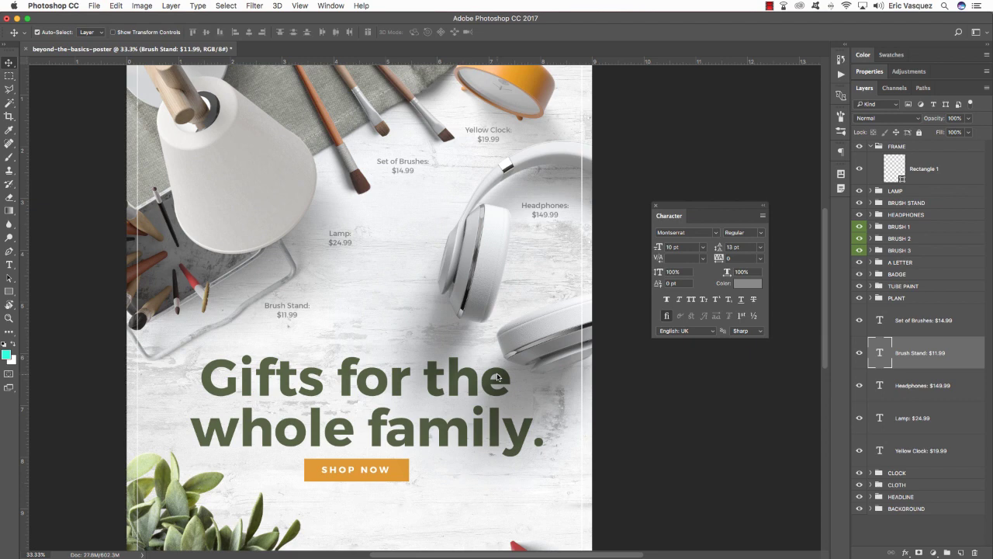
pyautogui.scroll(-3, 493, 303)
pyautogui.scroll(-5, 493, 302)
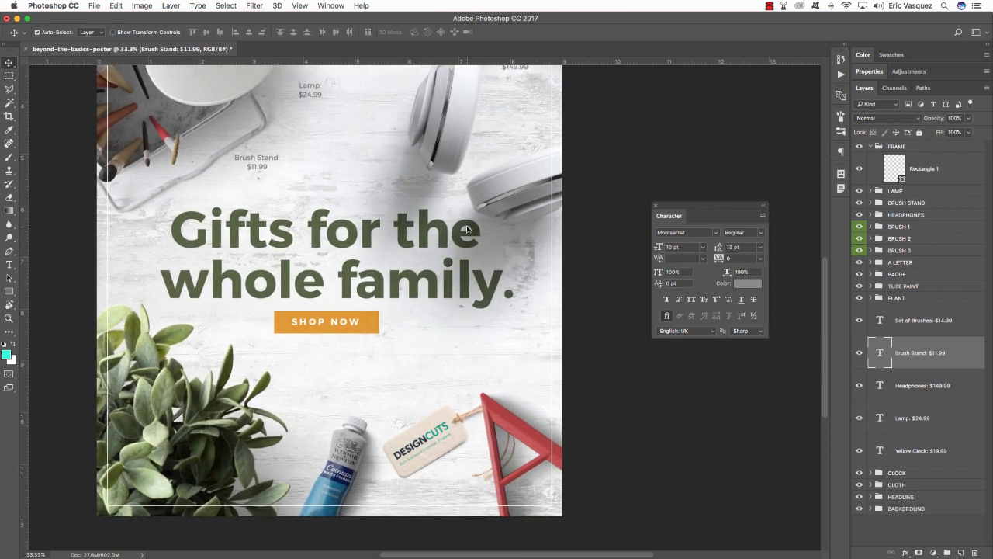
# Step: Duplicate it as a Succulents $8.99 label beside the plant
pyautogui.hotkey('ctrl', 'j')
pyautogui.hotkey('ctrl', 't')
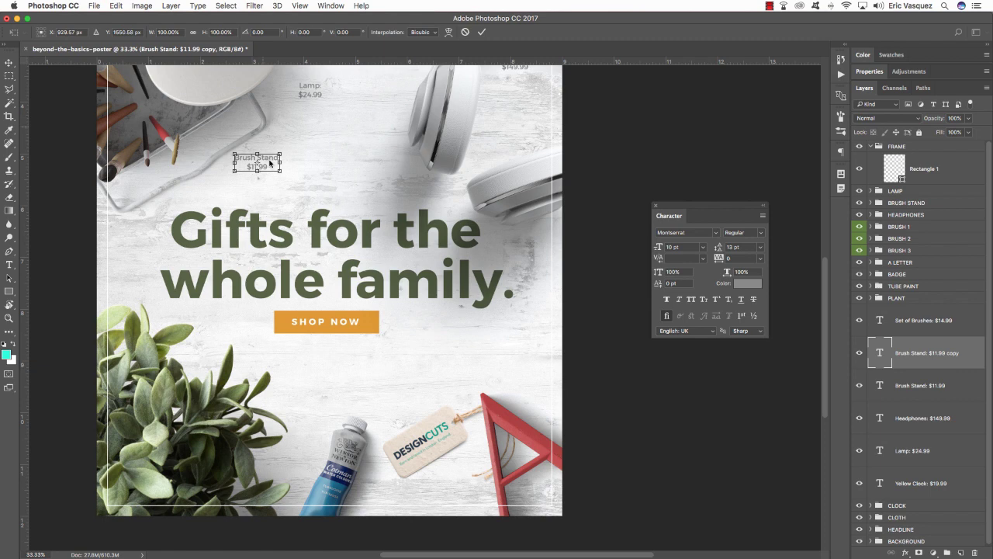
pyautogui.moveTo(273, 159); pyautogui.dragTo(310, 423)
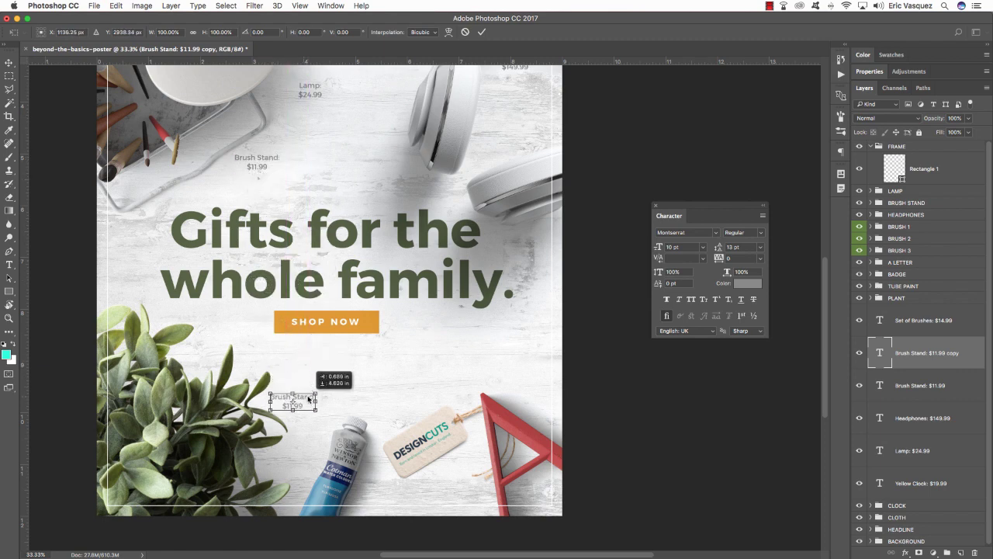
pyautogui.scroll(-1, 308, 400)
pyautogui.press('Return')
pyautogui.tripleClick(310, 392)
pyautogui.write('Supeulents:')
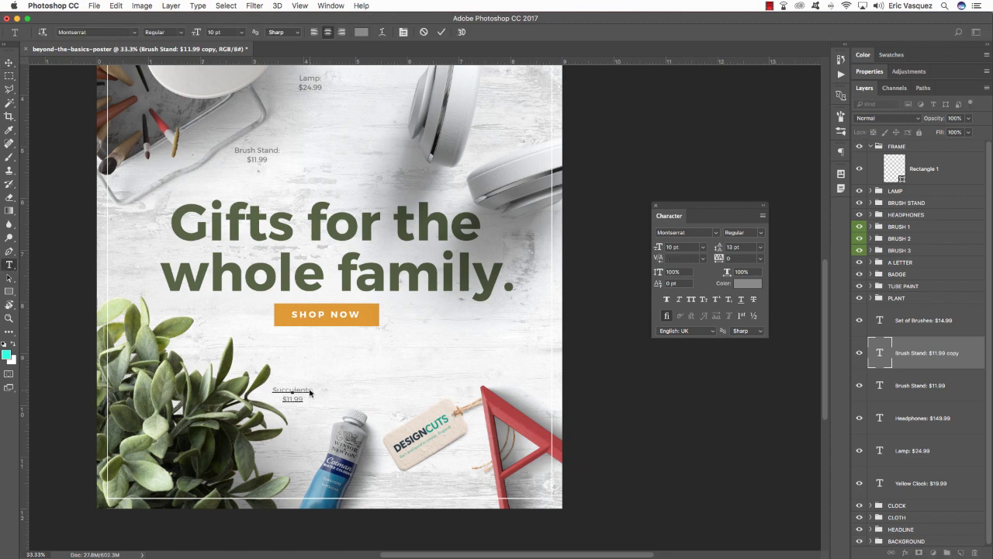
pyautogui.hscroll(2, 310, 392)
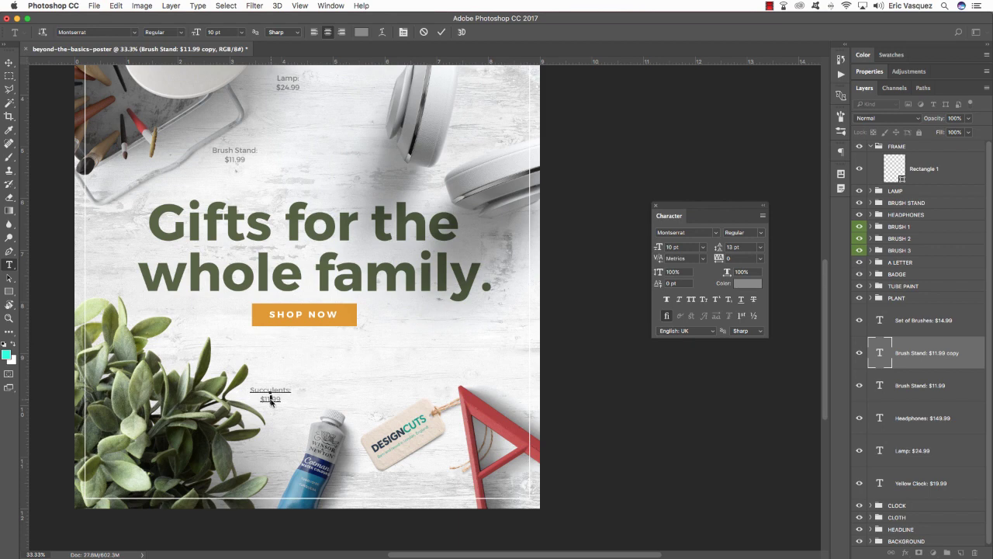
pyautogui.press('BackSpace')
pyautogui.press('BackSpace')
pyautogui.write('8')
pyautogui.hscroll(3, 35, 72)
pyautogui.click(9, 63)
# Step: Duplicate it as a Water Colour Paint $4.99 label beside the paint tube
pyautogui.hotkey('ctrl', 'j')
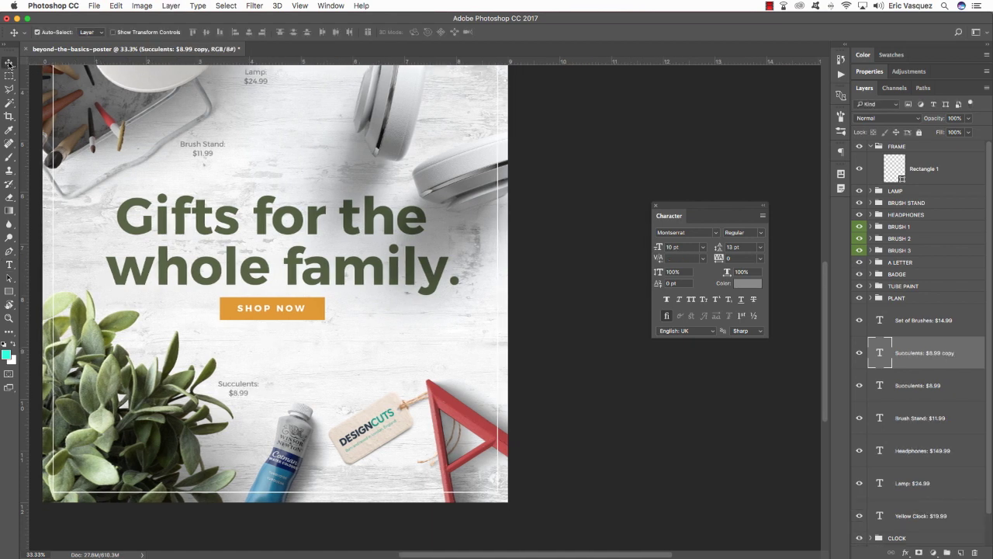
pyautogui.hotkey('ctrl', 't')
pyautogui.moveTo(251, 388); pyautogui.dragTo(322, 374)
pyautogui.press('Return')
pyautogui.press('t')
pyautogui.hscroll(-3, 322, 374)
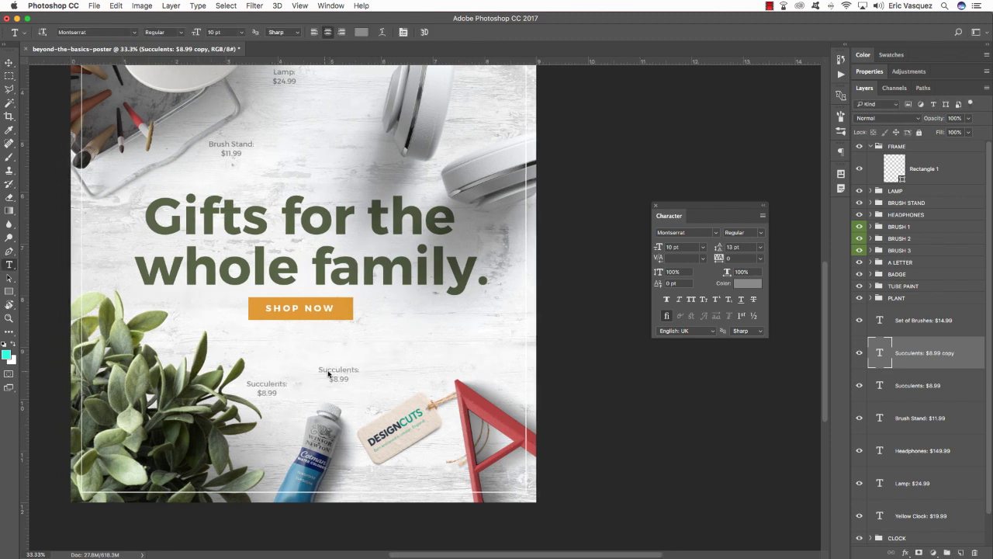
pyautogui.doubleClick(343, 375)
pyautogui.write('La')
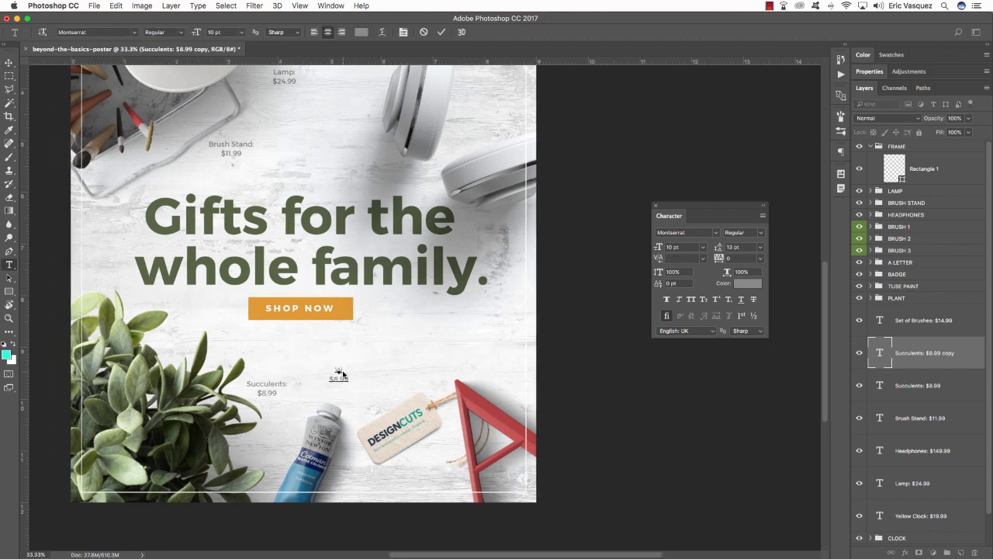
pyautogui.write('ter Colour Paint:')
pyautogui.moveTo(334, 379); pyautogui.dragTo(361, 379)
pyautogui.press('BackSpace')
pyautogui.write('4')
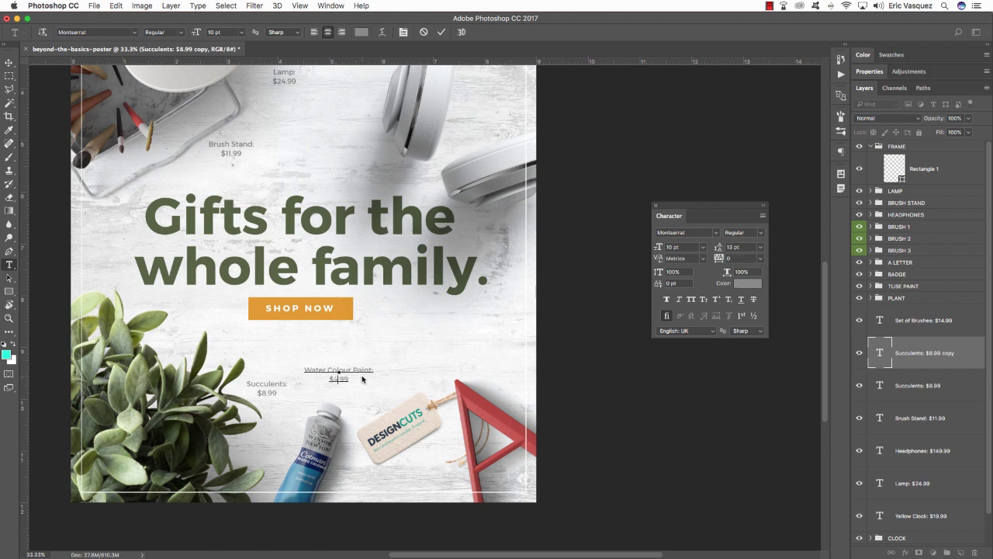
pyautogui.click(9, 64)
# Step: Duplicate it as a Typography Letter $11.99 label beside the red letter A
pyautogui.hotkey('ctrl', 'j')
pyautogui.hotkey('ctrl', 't')
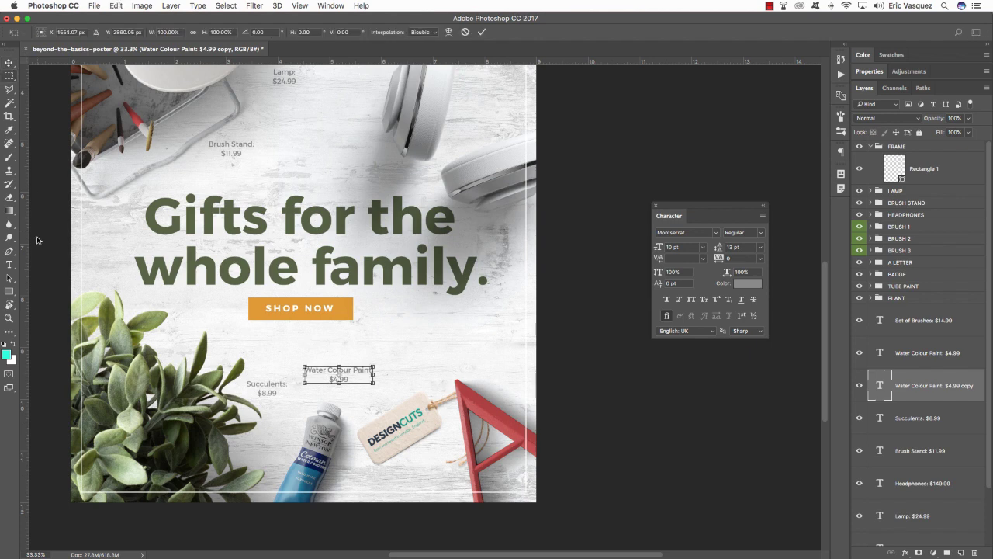
pyautogui.moveTo(365, 376); pyautogui.dragTo(479, 356)
pyautogui.press('Return')
pyautogui.press('t')
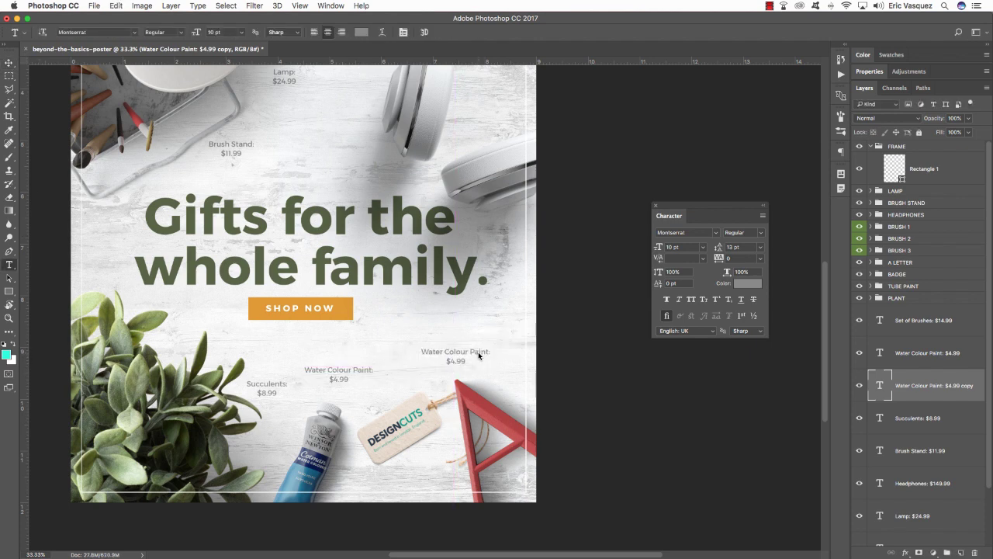
pyautogui.tripleClick(479, 355)
pyautogui.press('BackSpace')
pyautogui.write('Typography Letter')
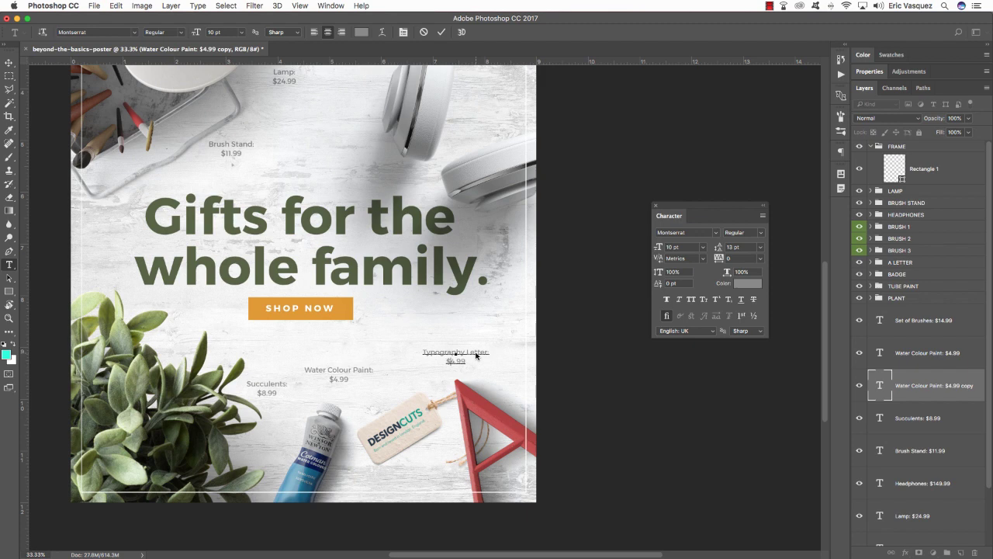
pyautogui.press('BackSpace')
pyautogui.write('11')
pyautogui.click(9, 62)
pyautogui.press('super+minus')
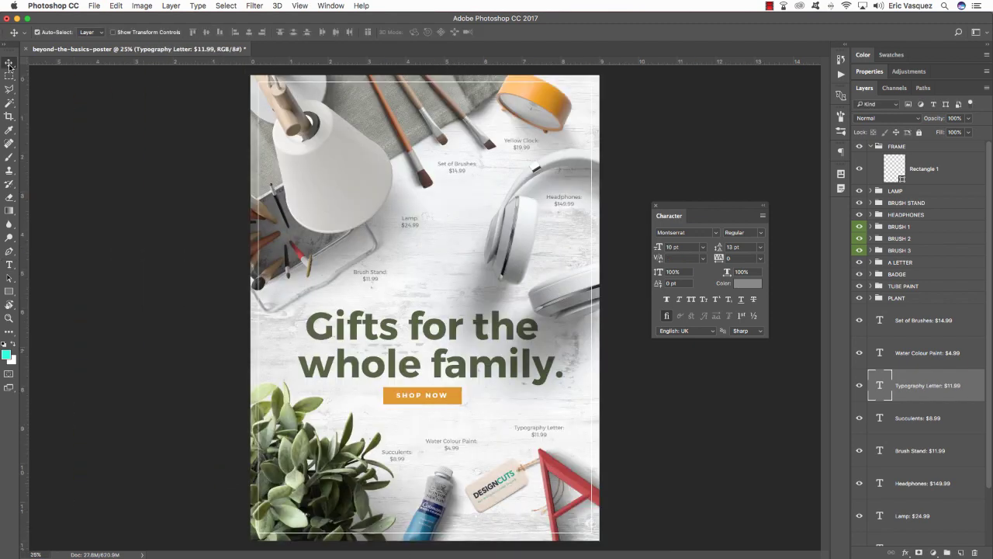
# Step: Group all the price text layers into a group named PRICES
pyautogui.click(656, 205)
pyautogui.click(934, 321)
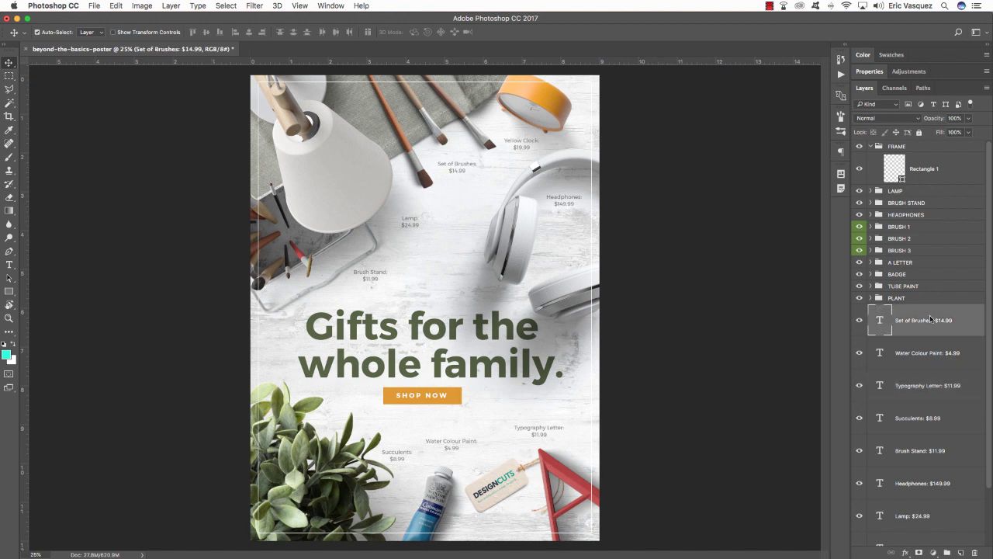
pyautogui.moveTo(990, 310); pyautogui.dragTo(987, 469)
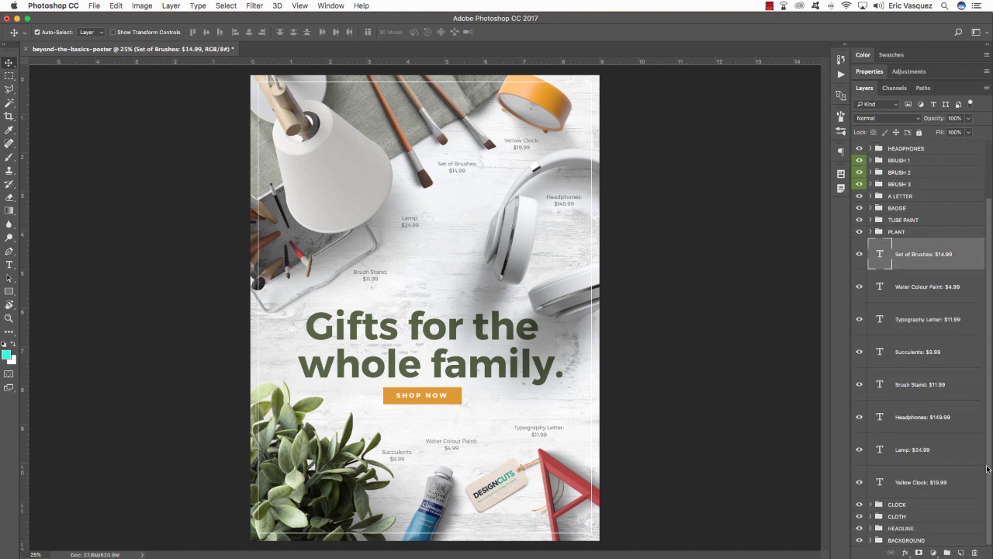
pyautogui.keyDown('shift'); pyautogui.click(940, 488); pyautogui.keyUp('shift')
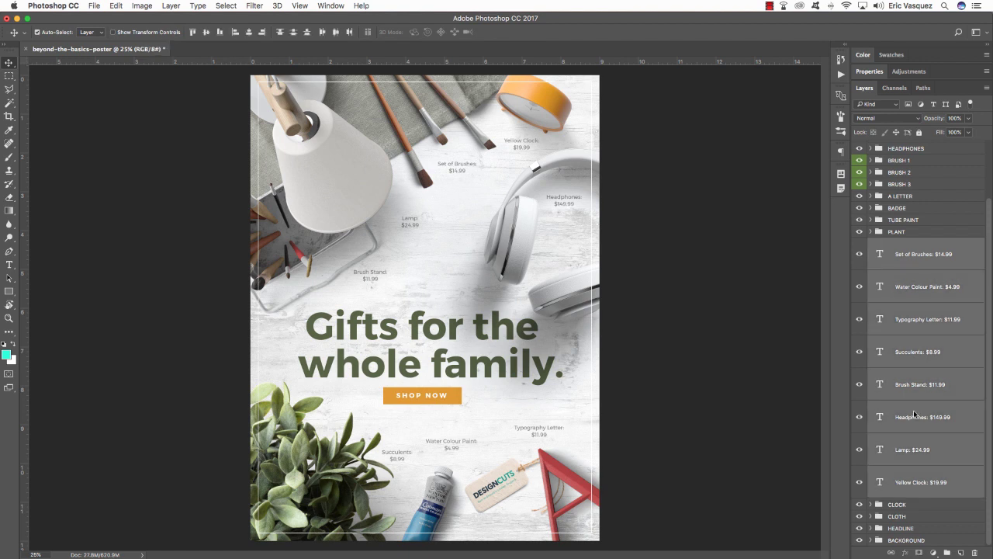
pyautogui.press('super+g')
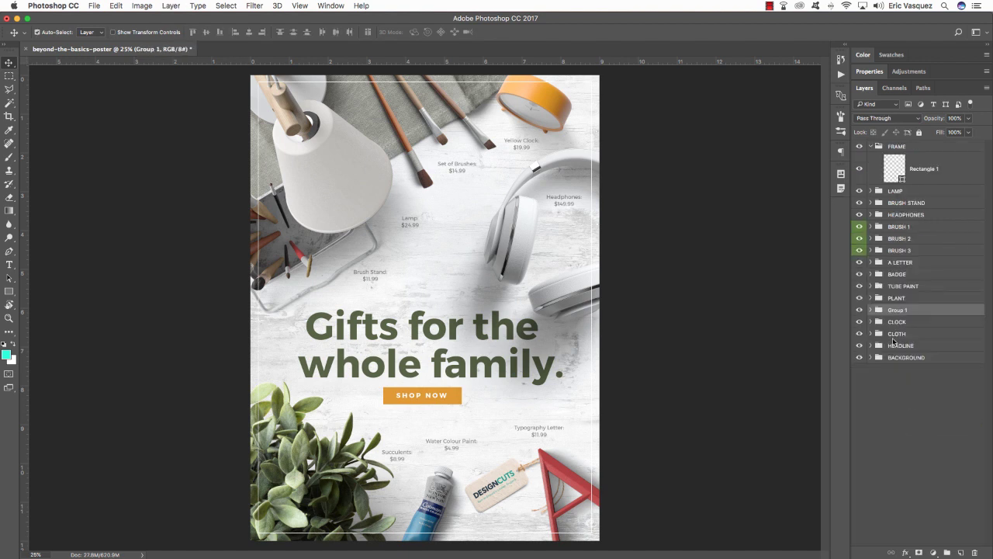
pyautogui.doubleClick(898, 309)
pyautogui.write('PRICES')
pyautogui.press('Return')
# Step: Nudge the Lamp: $24.99 label slightly left
pyautogui.click(871, 310)
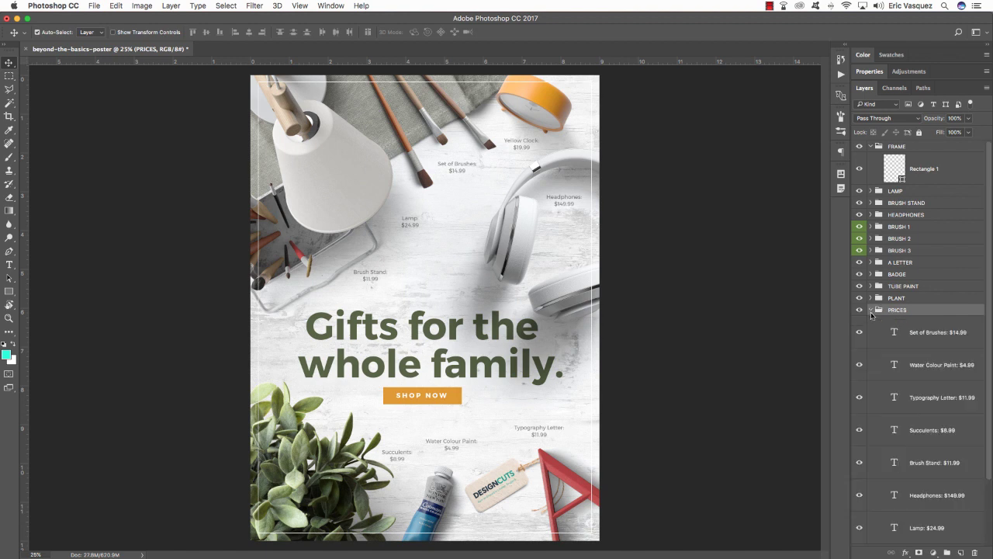
pyautogui.click(943, 521)
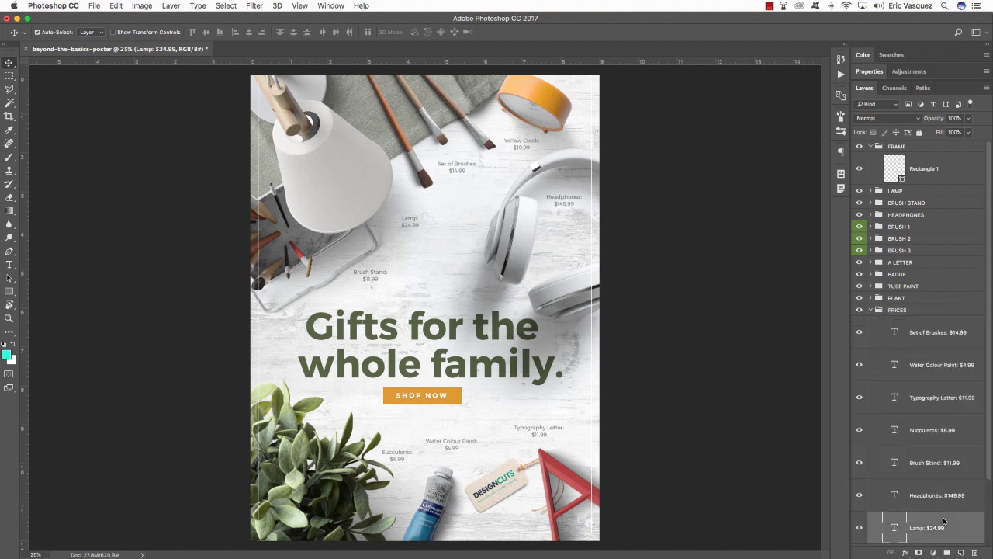
pyautogui.press('Left')
pyautogui.press('Left')
pyautogui.press('Left')
pyautogui.press('Left')
pyautogui.press('Left')
pyautogui.press('Left')
pyautogui.press('Left')
# Step: Nudge the Headphones: $149.99 price label up slightly
pyautogui.click(938, 377)
pyautogui.click(940, 495)
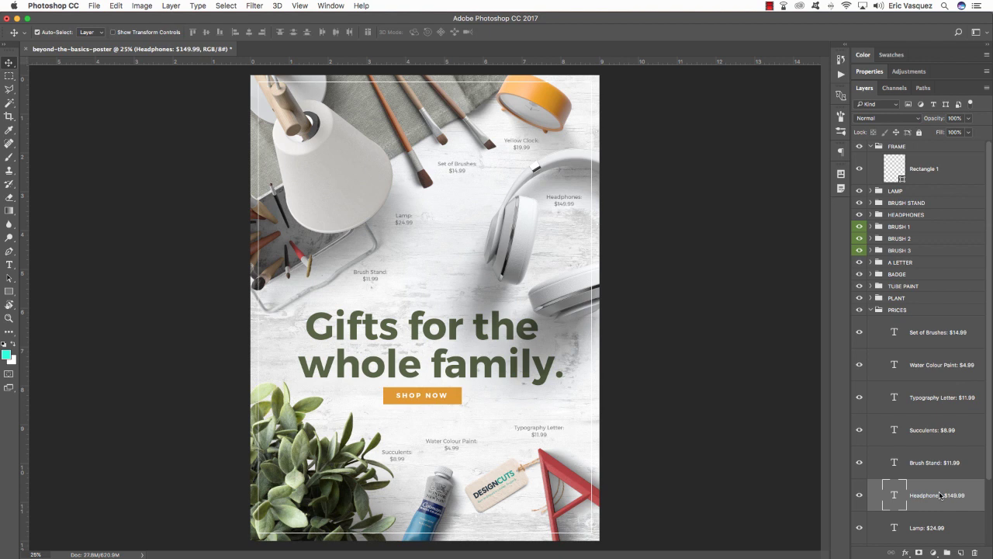
pyautogui.press('Up')
pyautogui.press('Up')
pyautogui.press('Up')
pyautogui.press('Up')
pyautogui.press('Up')
pyautogui.press('Up')
pyautogui.press('Up')
pyautogui.press('Up')
pyautogui.press('Up')
pyautogui.press('Up')
pyautogui.press('Up')
pyautogui.press('Up')
# Step: Collapse the PRICES and FRAME groups and save the poster as beyond-the-basics-poster.psd
pyautogui.click(874, 310)
pyautogui.click(873, 310)
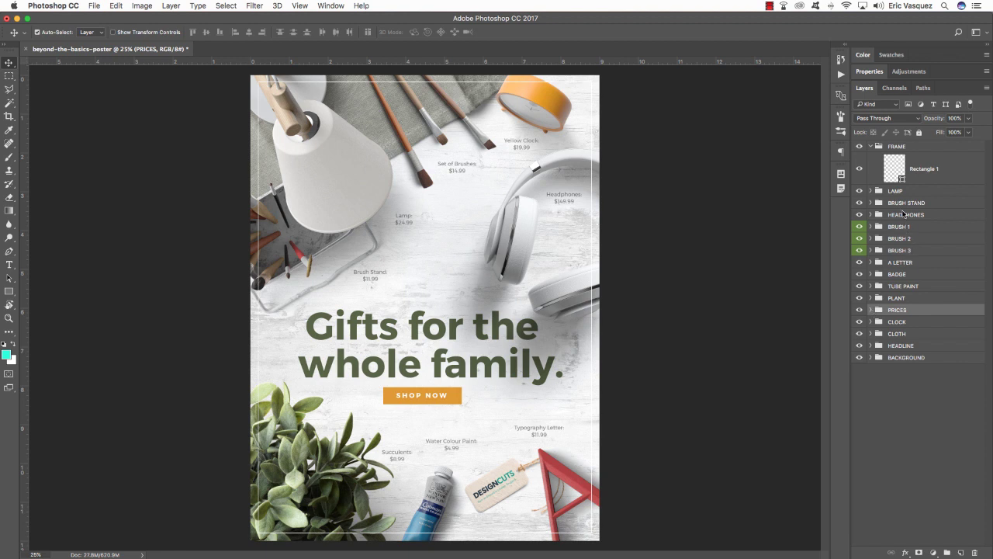
pyautogui.click(904, 216)
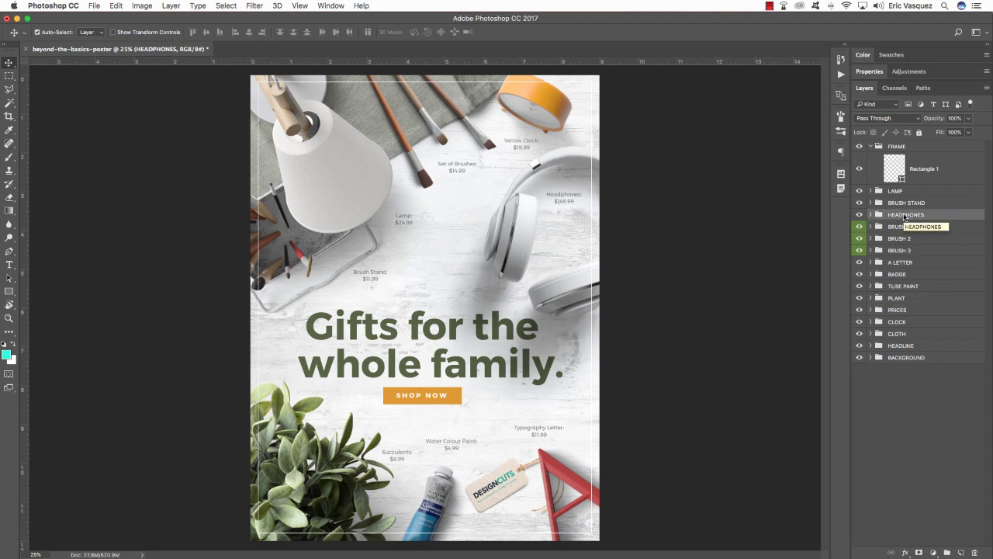
pyautogui.click(871, 146)
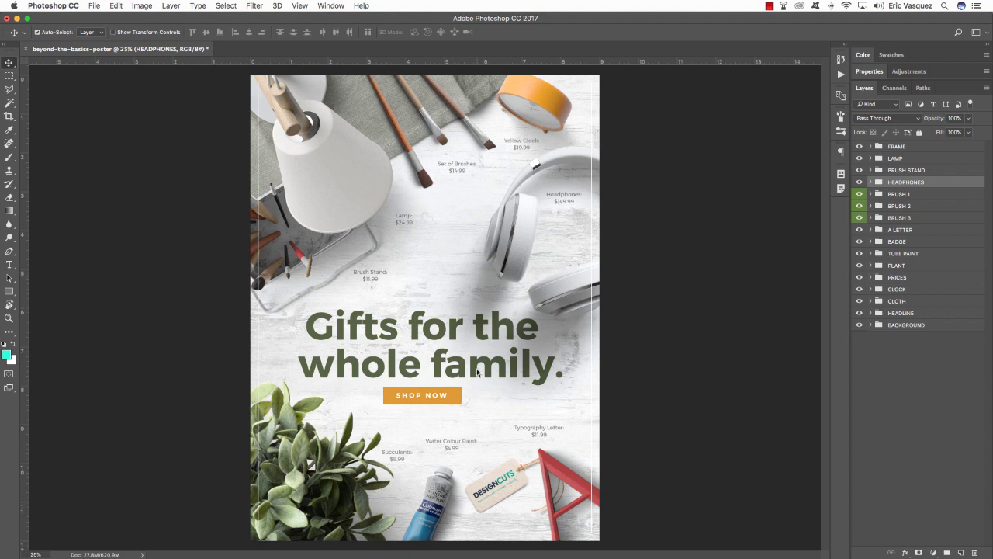
pyautogui.press('super+s')
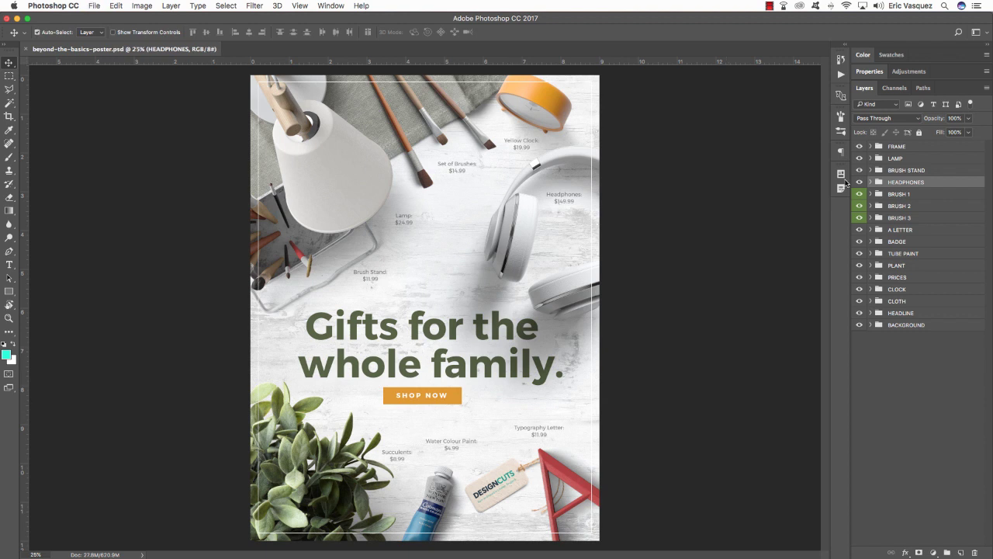
# Step: Flatten the poster to one Background layer, discarding the hidden layers
pyautogui.click(987, 90)
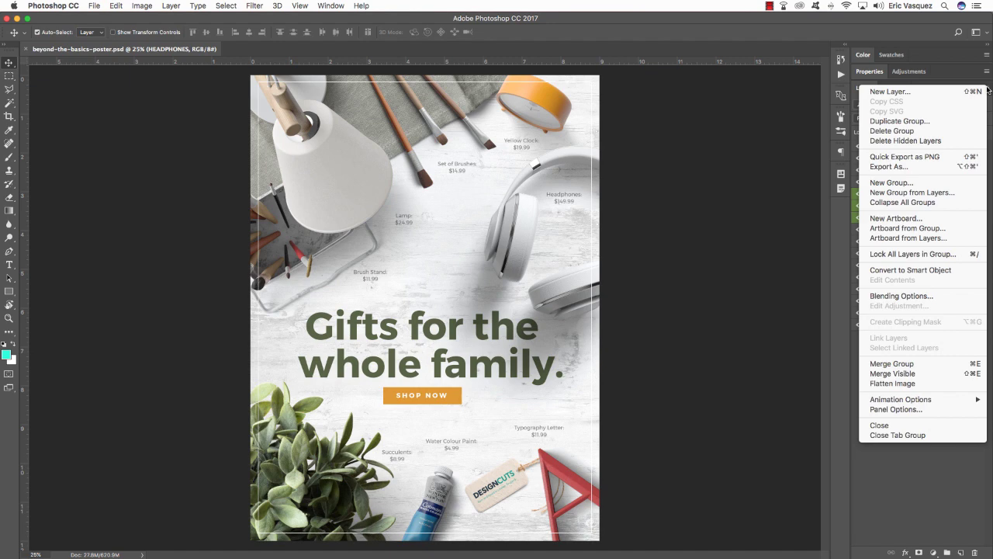
pyautogui.click(899, 384)
pyautogui.moveTo(466, 137); pyautogui.dragTo(378, 278)
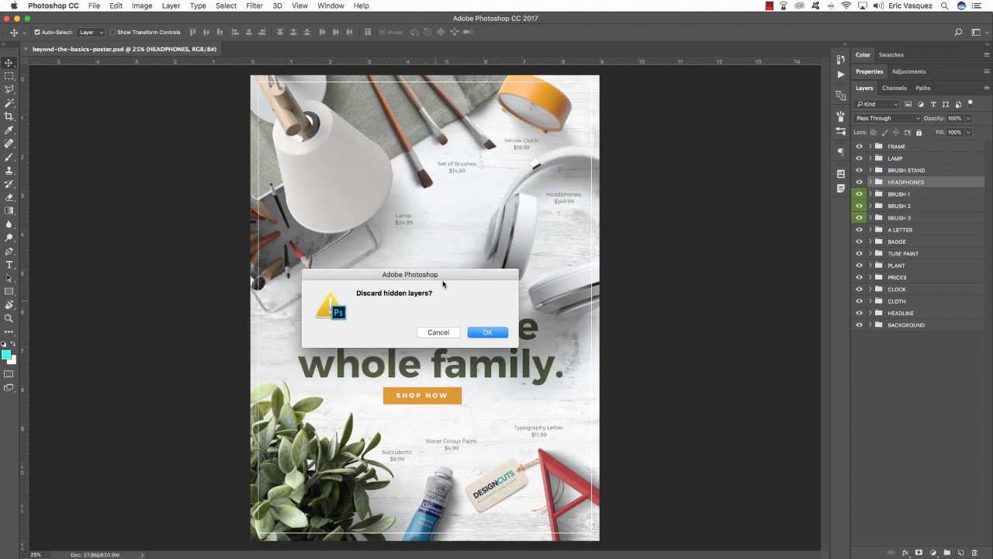
pyautogui.click(488, 333)
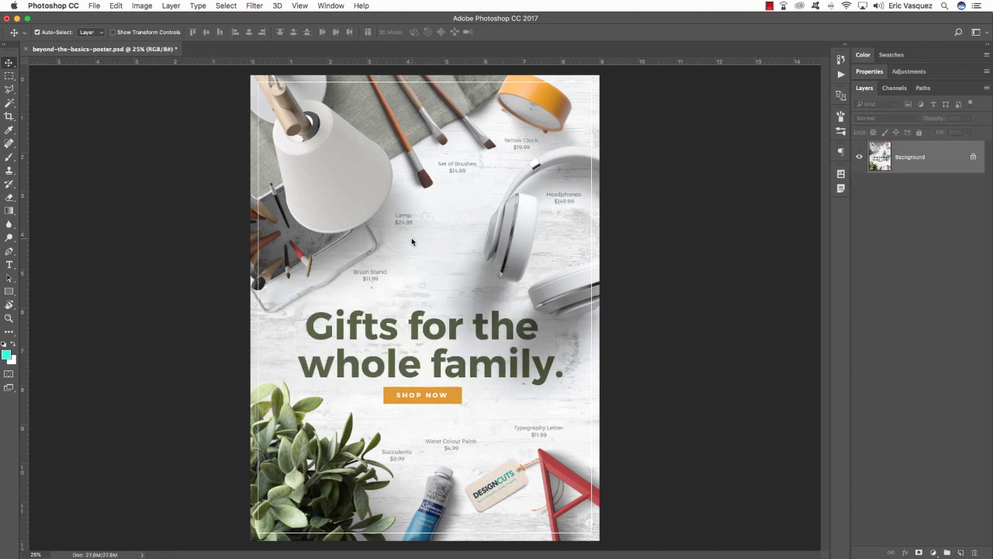
pyautogui.click(95, 6)
# Step: Export via Save for Web as JPEG, Maximum quality 100, named beyond-the-basics-poster.jpg
pyautogui.moveTo(147, 154)
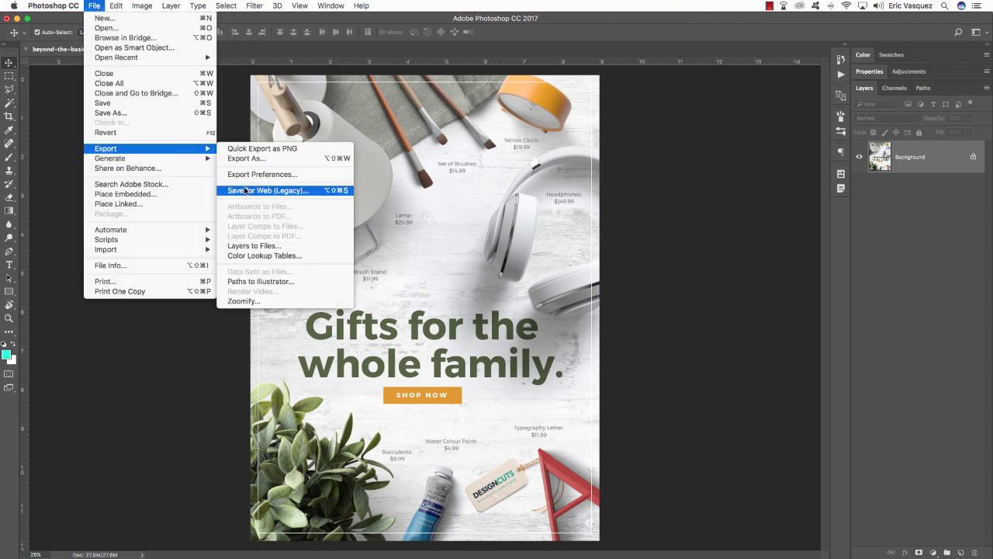
pyautogui.click(304, 194)
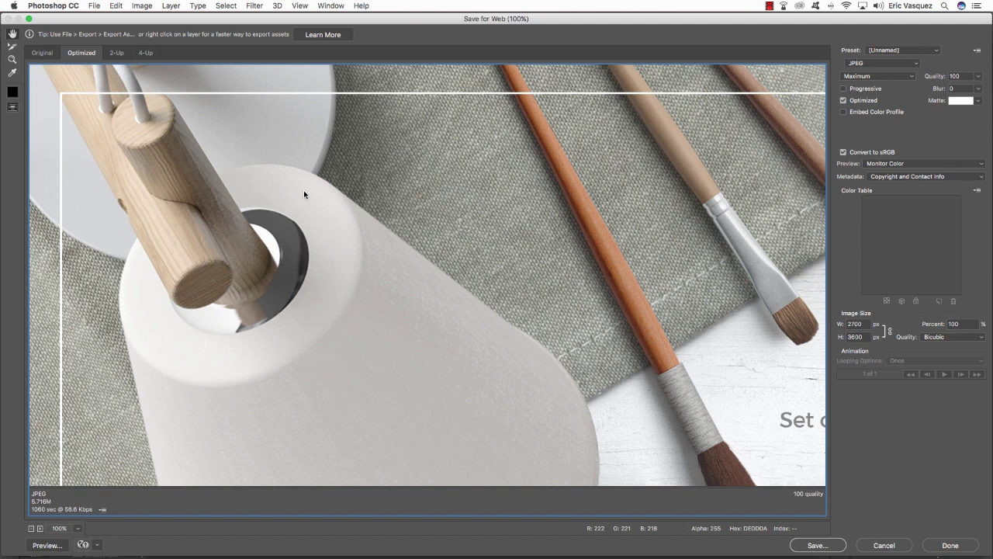
pyautogui.press('super+0')
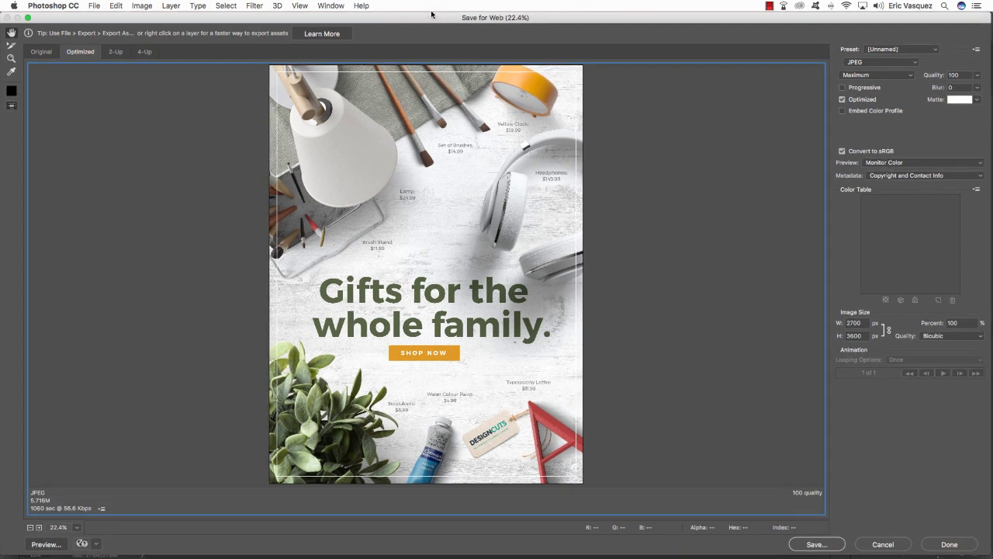
pyautogui.click(875, 63)
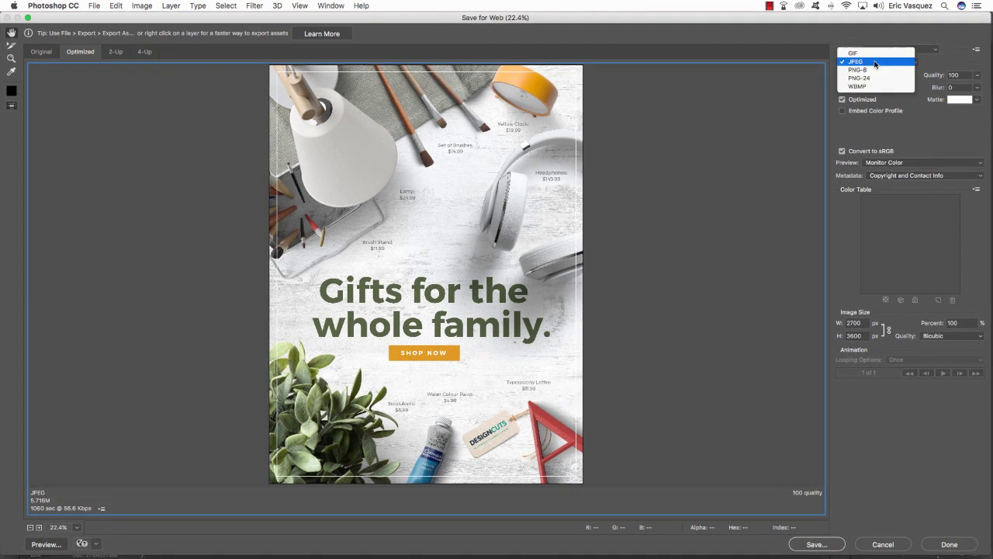
pyautogui.click(875, 62)
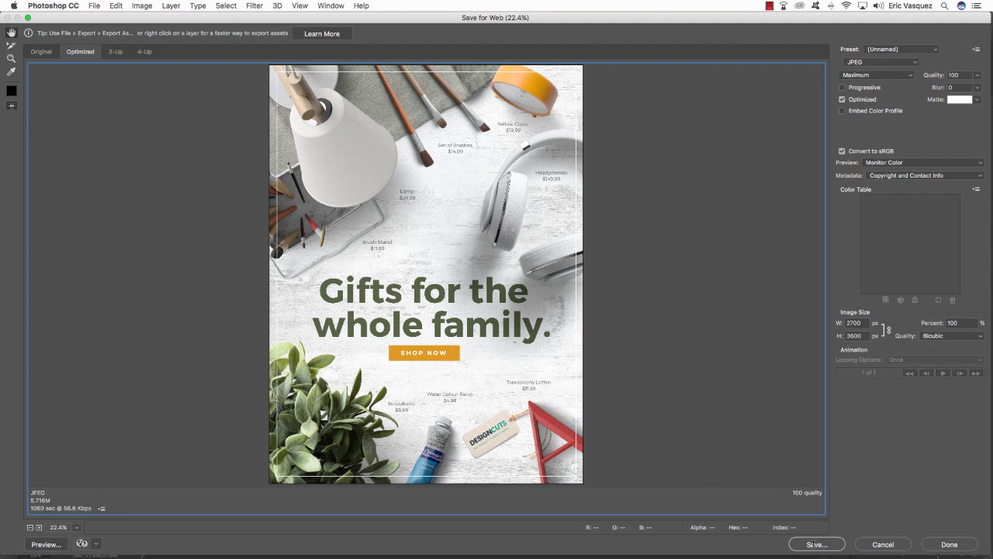
pyautogui.click(816, 544)
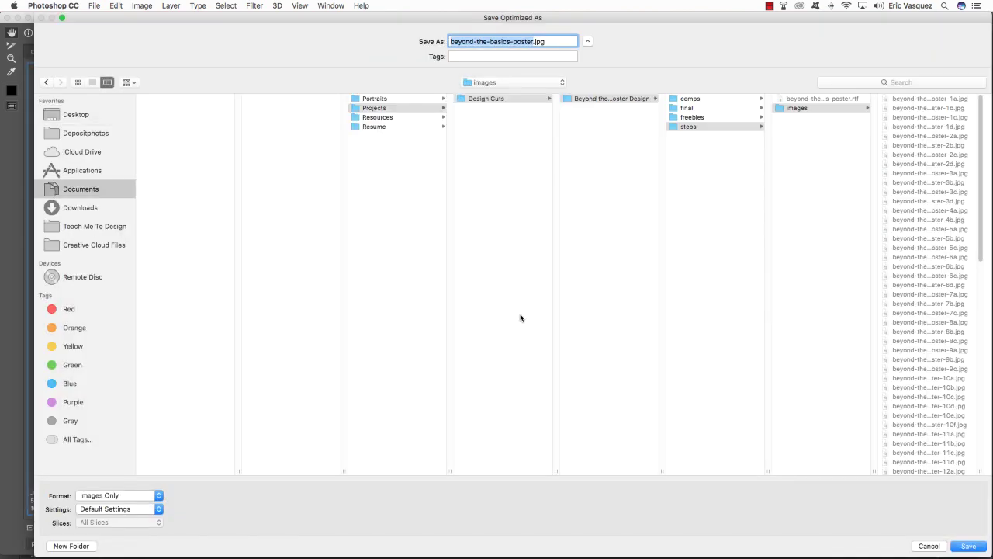
pyautogui.press('Return')
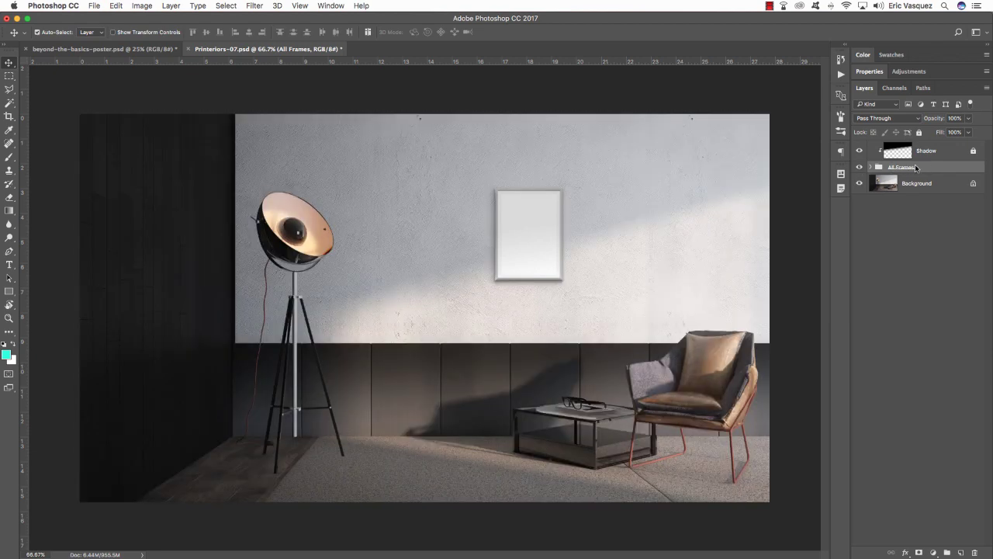
# Step: Hide the A4 frame and show the 18x24 in. frame group in All Frames
pyautogui.click(872, 168)
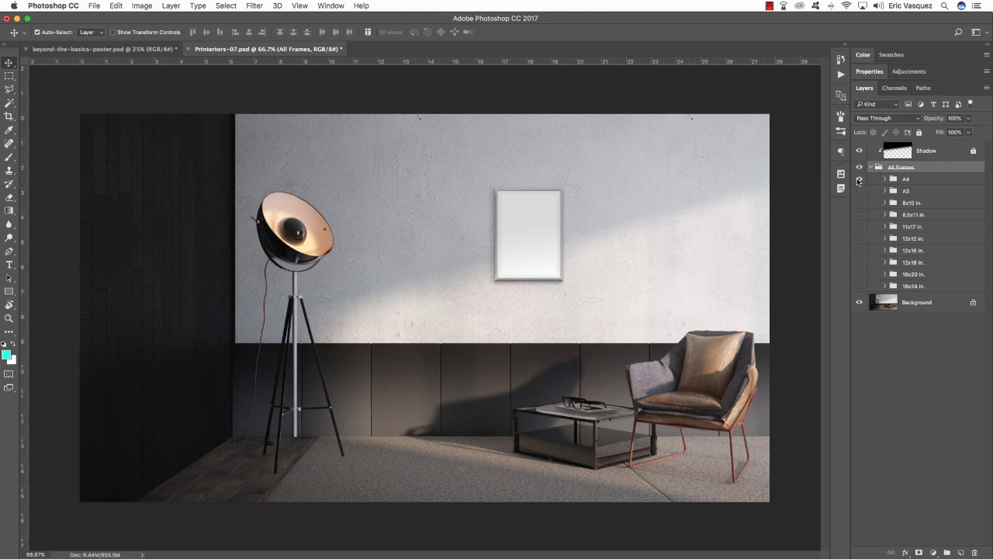
pyautogui.click(859, 180)
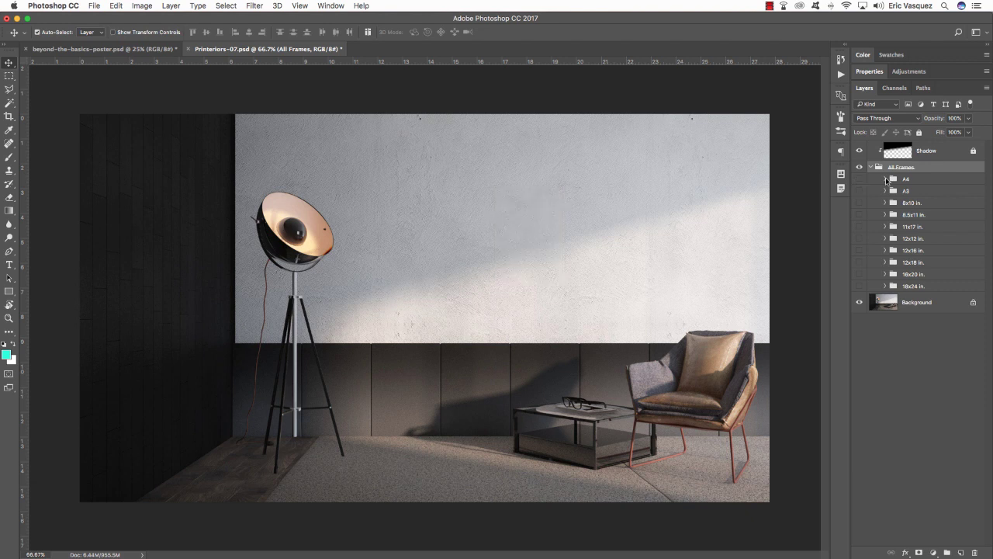
pyautogui.click(916, 287)
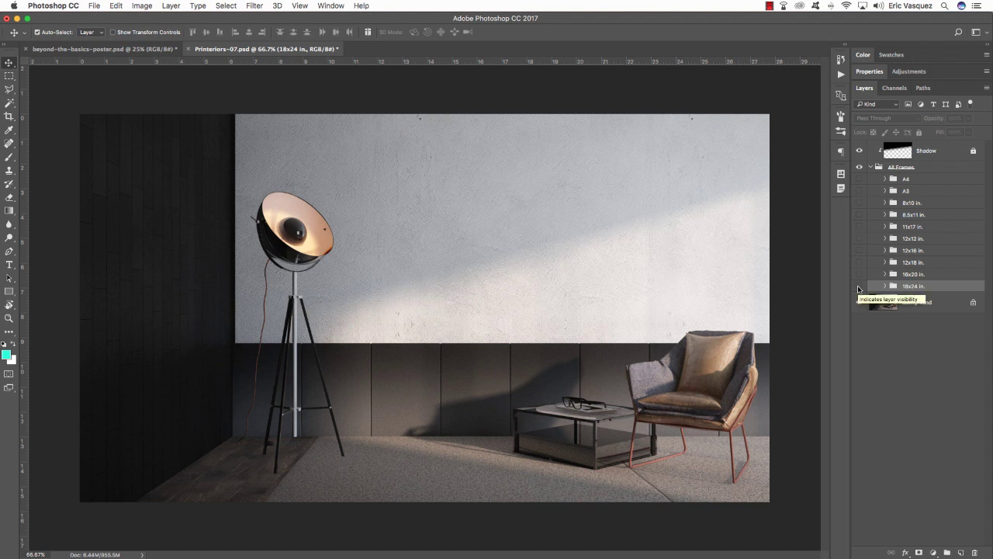
pyautogui.click(859, 286)
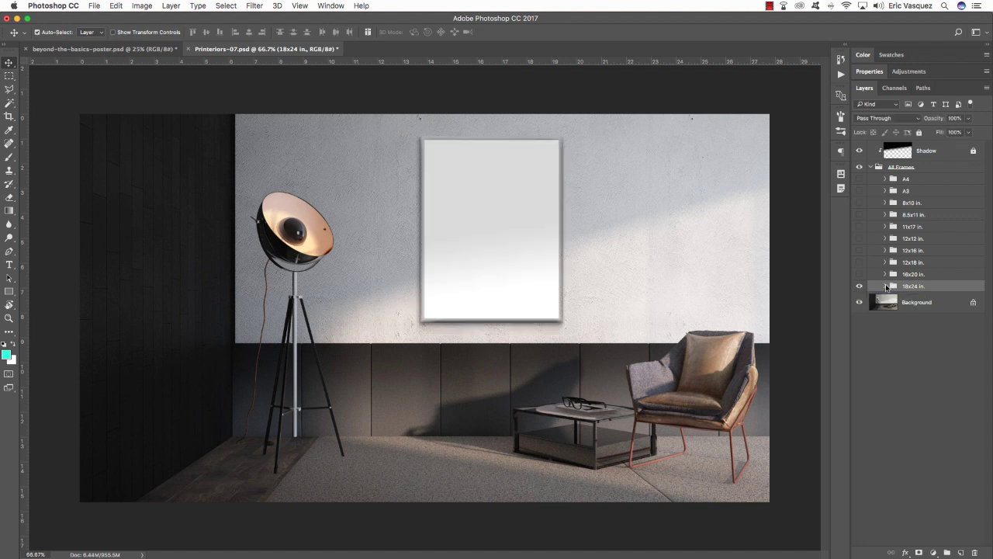
pyautogui.click(885, 286)
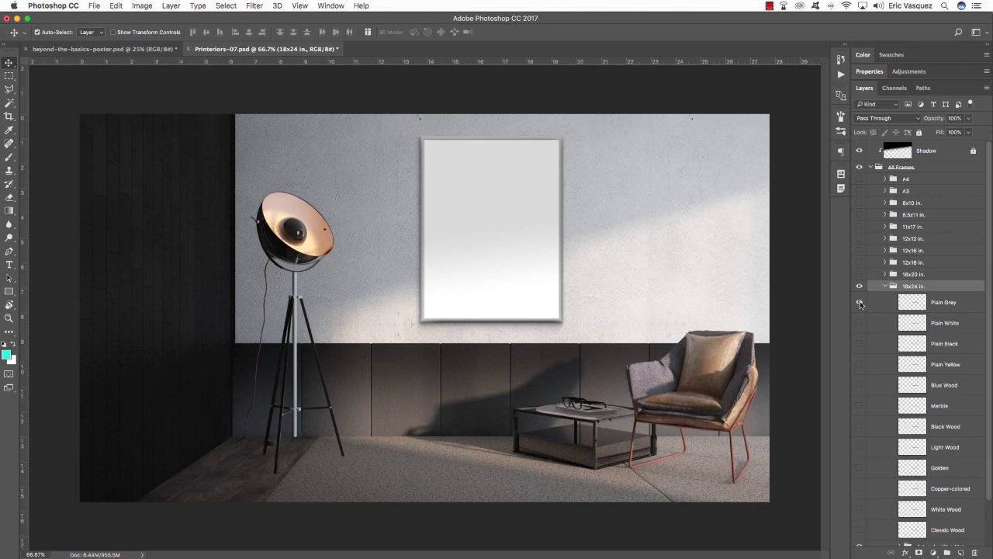
# Step: Hide the Plain Grey, White, Black and Yellow borders, leaving only Black Wood visible
pyautogui.scroll(-3, 861, 305)
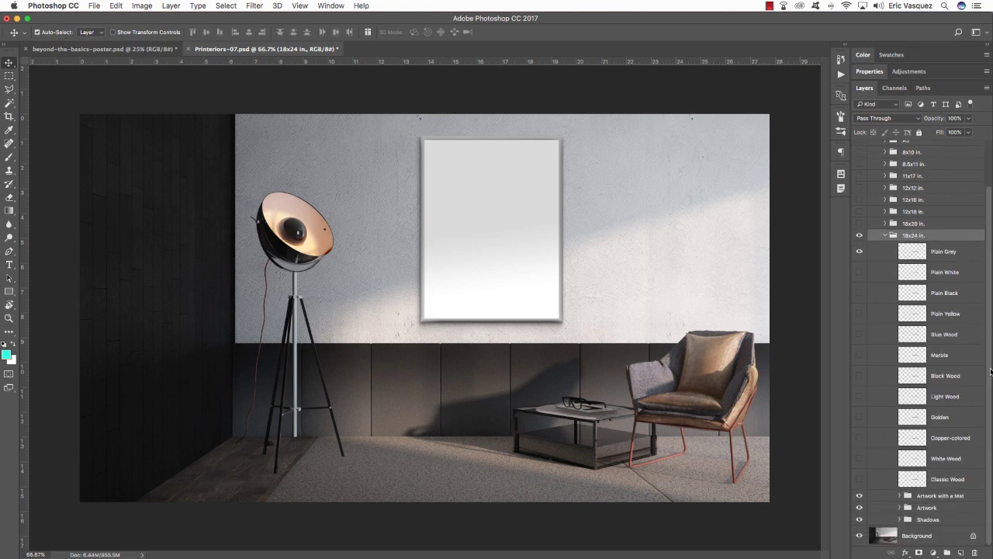
pyautogui.click(860, 252)
pyautogui.click(859, 271)
pyautogui.click(860, 279)
pyautogui.click(859, 293)
pyautogui.click(859, 293)
pyautogui.click(859, 314)
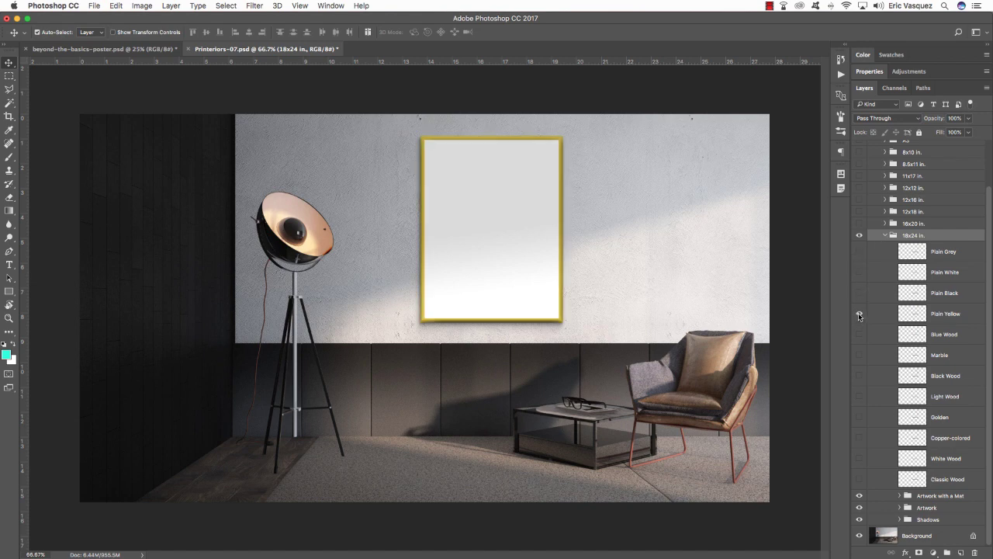
pyautogui.click(858, 312)
pyautogui.click(947, 376)
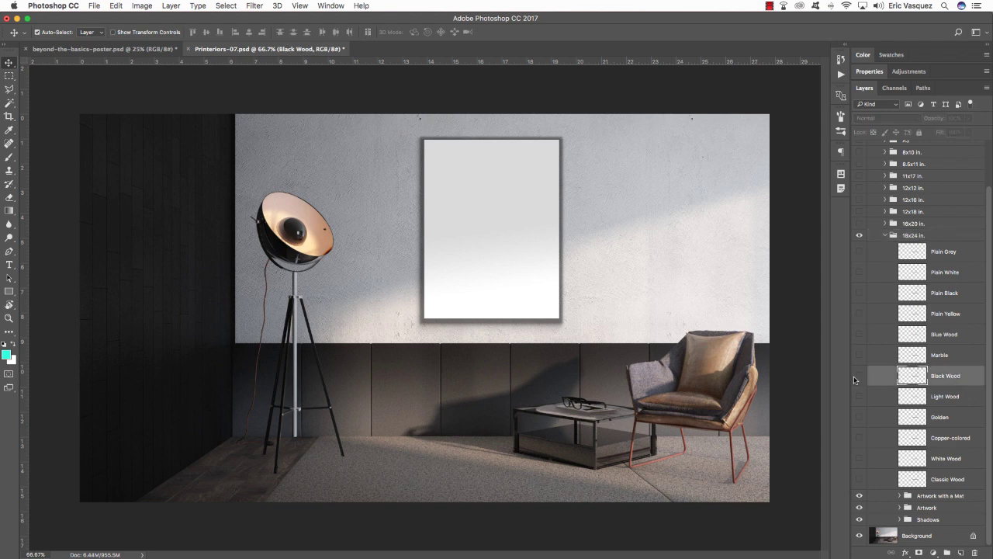
pyautogui.click(859, 376)
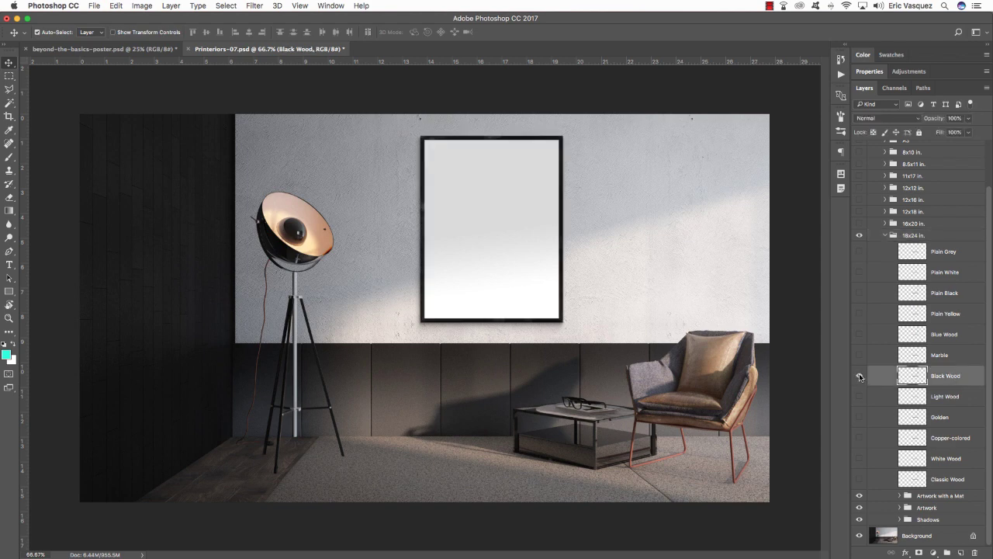
# Step: Select the Artwork group within the 18x24 in. frame
pyautogui.click(939, 522)
pyautogui.click(936, 509)
pyautogui.click(936, 496)
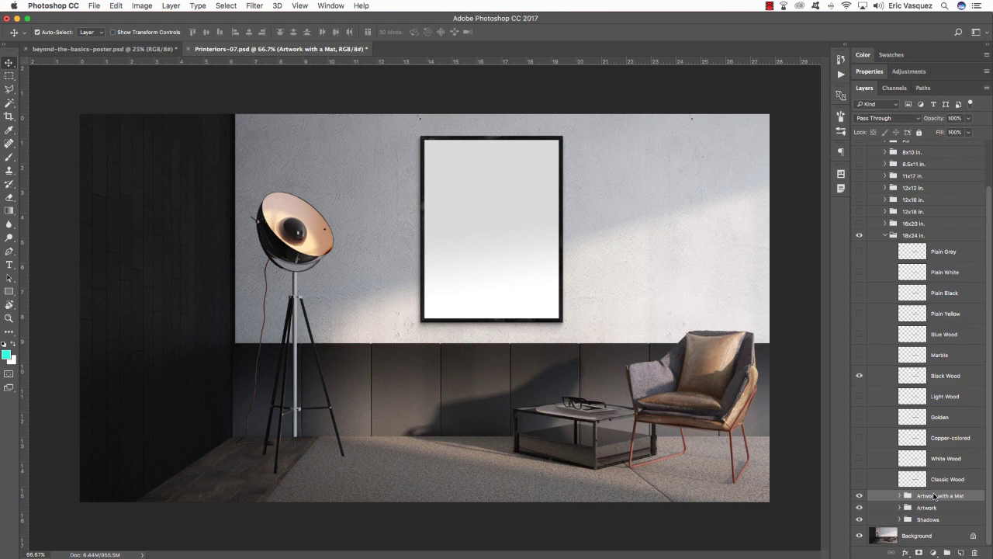
pyautogui.click(935, 508)
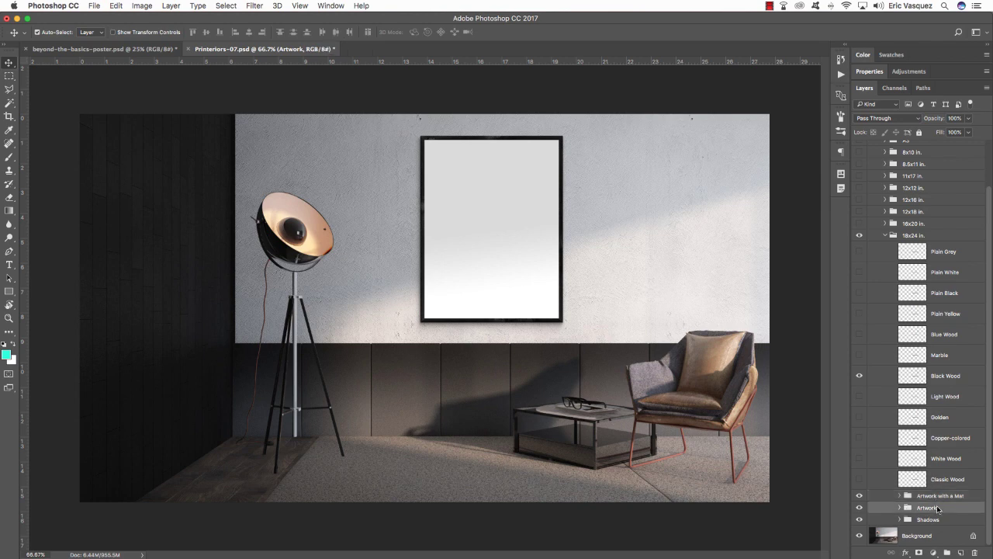
# Step: Hide 'Artwork with a Mat', select the 18x24 placeholder in Artwork, and widen the Layers panel
pyautogui.click(859, 495)
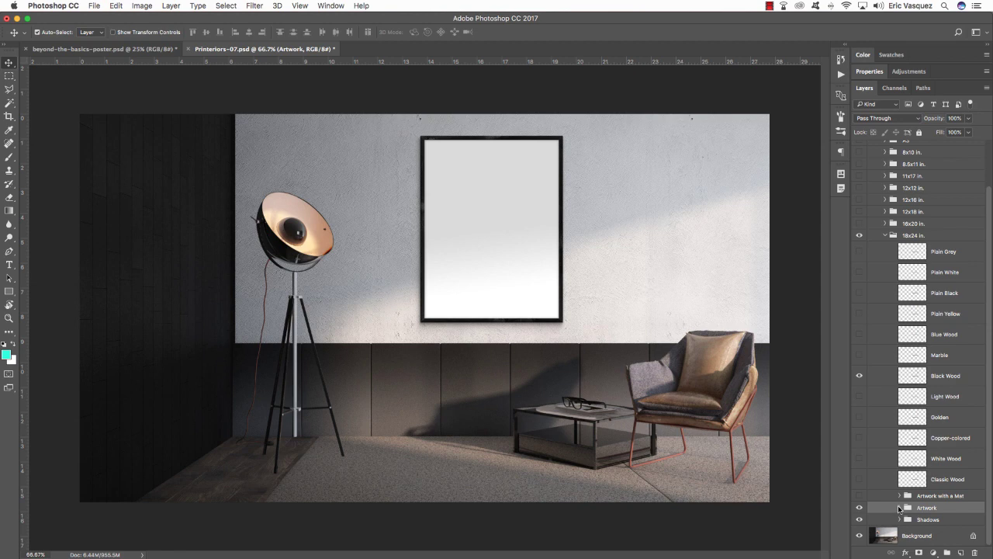
pyautogui.click(900, 506)
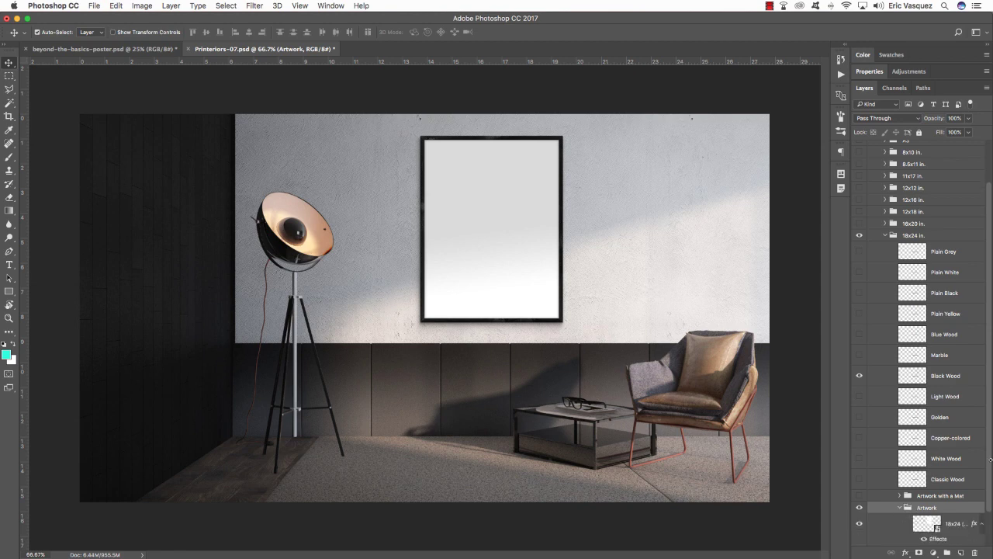
pyautogui.scroll(-2, 987, 474)
pyautogui.click(982, 484)
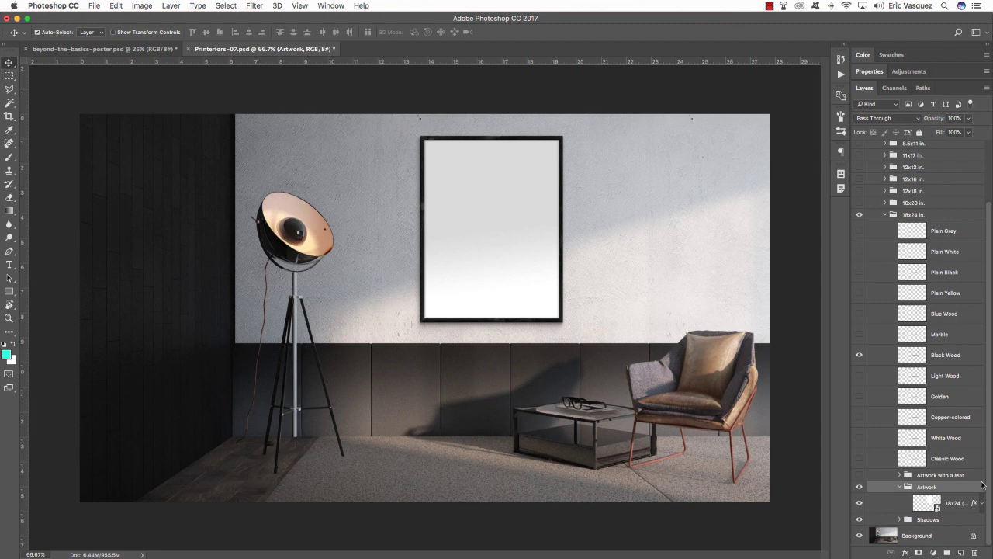
pyautogui.click(959, 504)
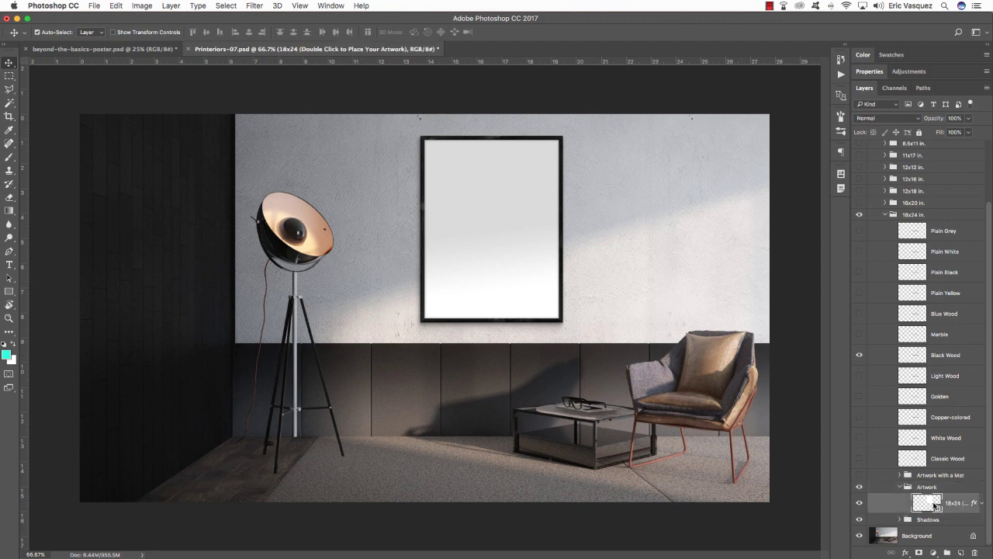
pyautogui.doubleClick(954, 505)
pyautogui.click(963, 503)
pyautogui.click(805, 494)
pyautogui.moveTo(850, 485); pyautogui.dragTo(792, 492)
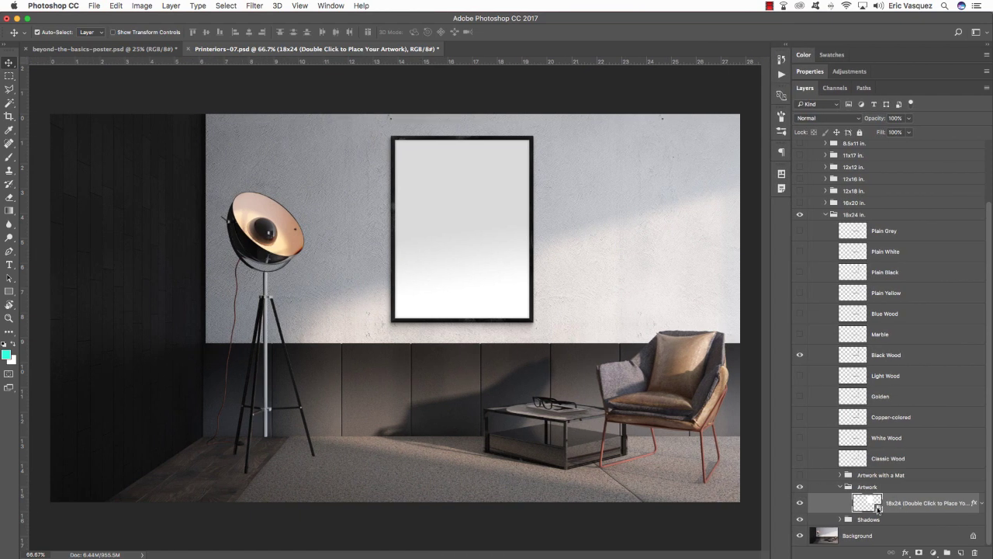
# Step: Open the 18x24 placeholder smart object and drag the poster's Background layer into it
pyautogui.doubleClick(867, 503)
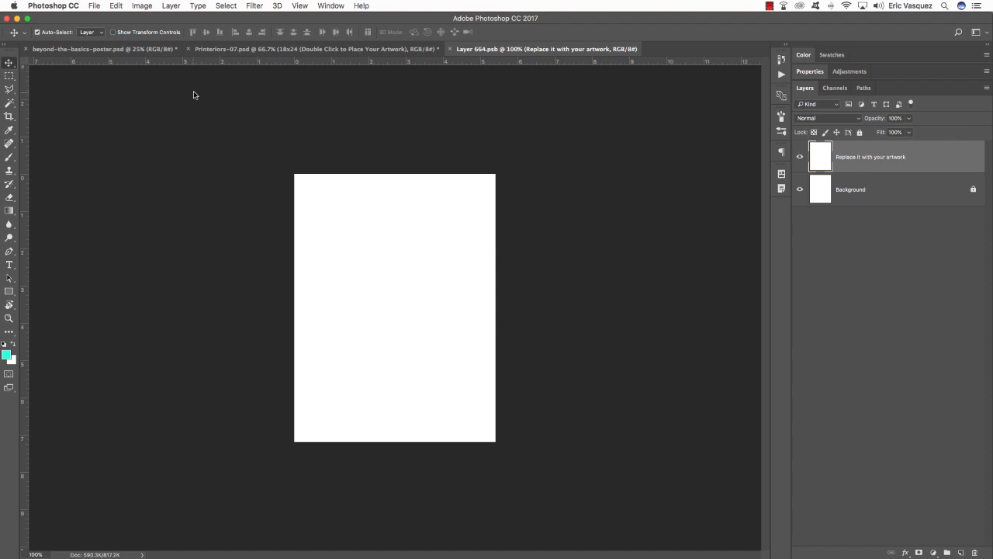
pyautogui.moveTo(105, 49); pyautogui.dragTo(627, 362)
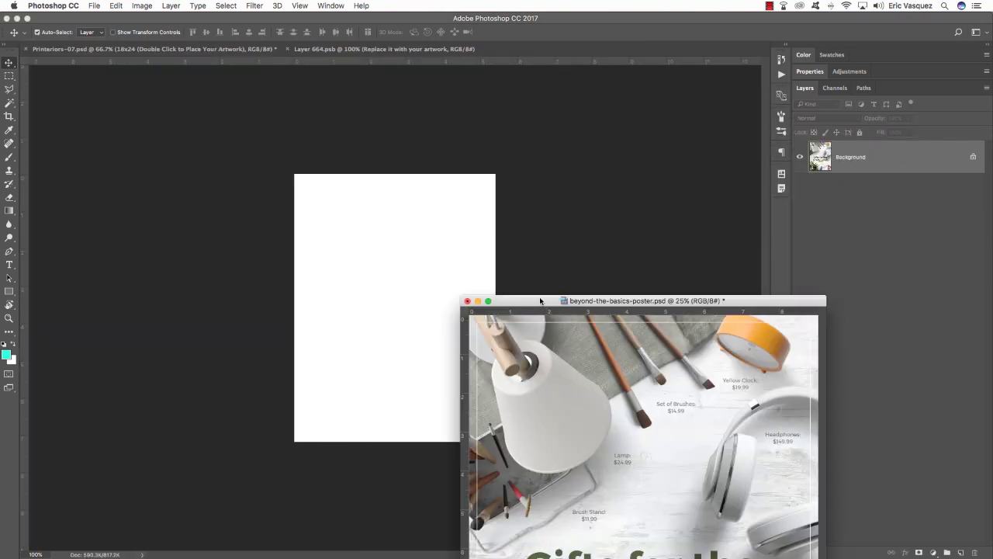
pyautogui.moveTo(888, 164); pyautogui.dragTo(440, 237)
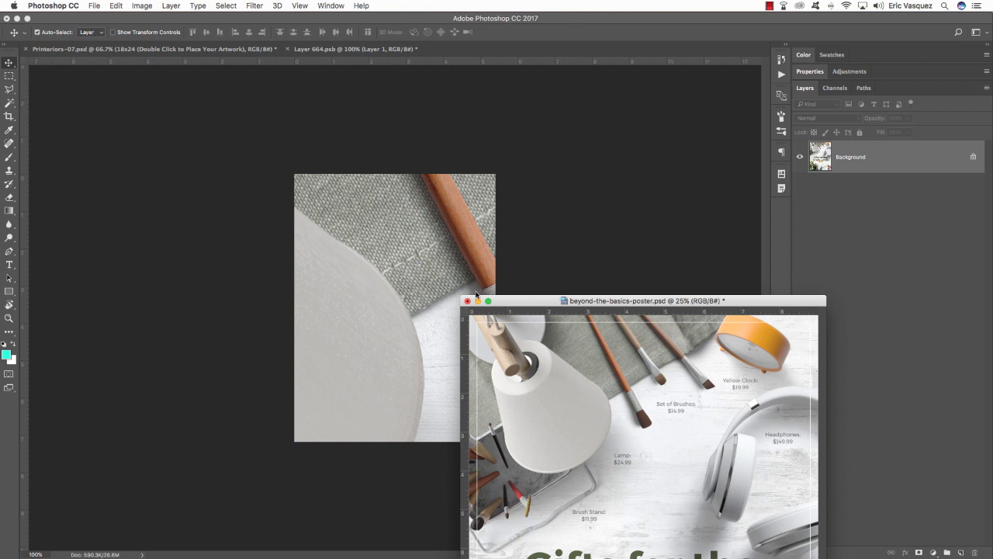
# Step: Close the gift poster document without saving
pyautogui.moveTo(509, 303); pyautogui.dragTo(397, 194)
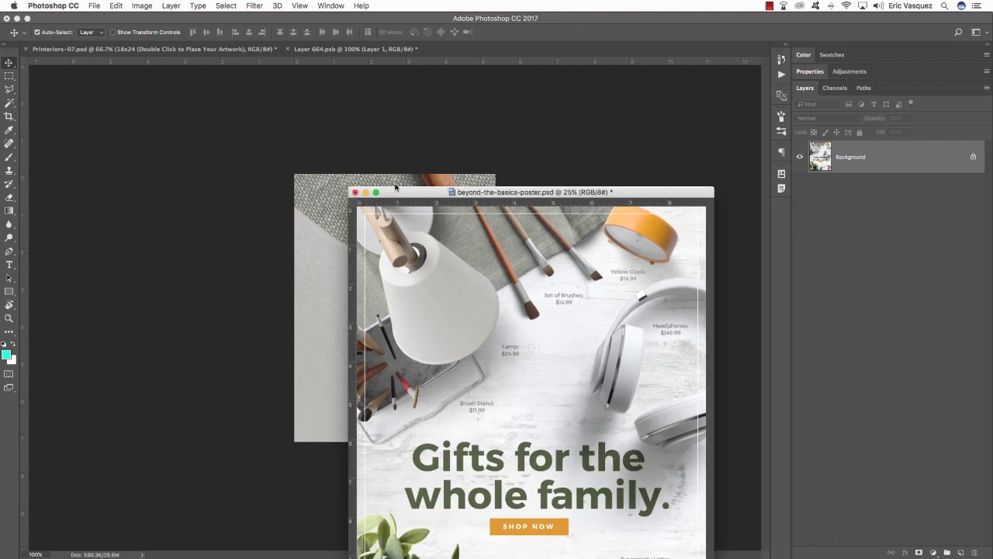
pyautogui.click(355, 193)
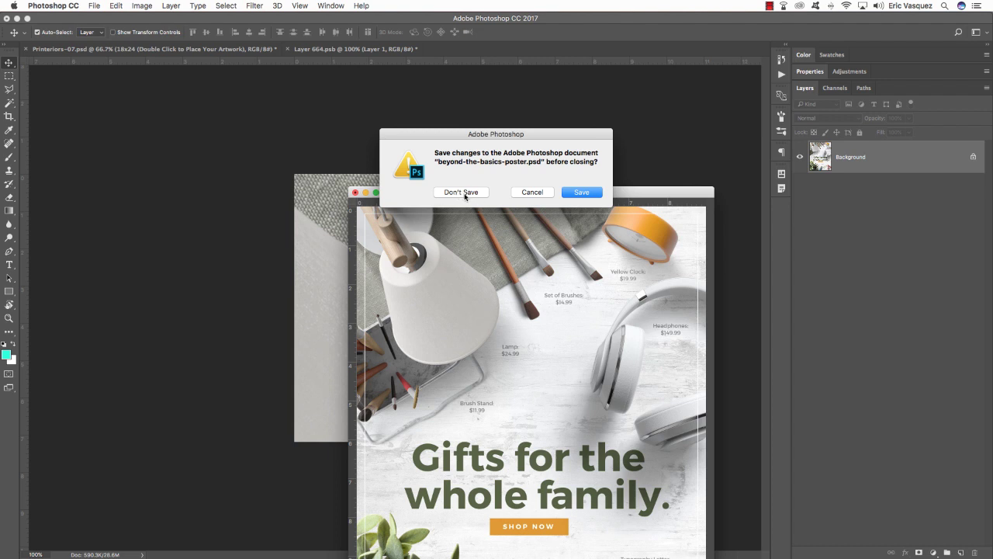
pyautogui.click(462, 192)
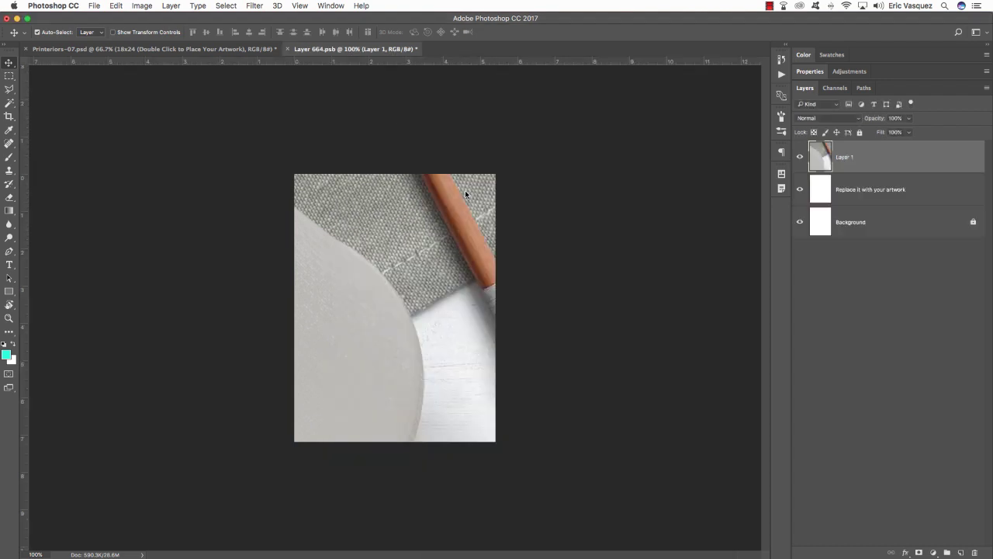
# Step: Convert Layer 1 to a smart object and scale it down to about 15 percent
pyautogui.rightClick(908, 156)
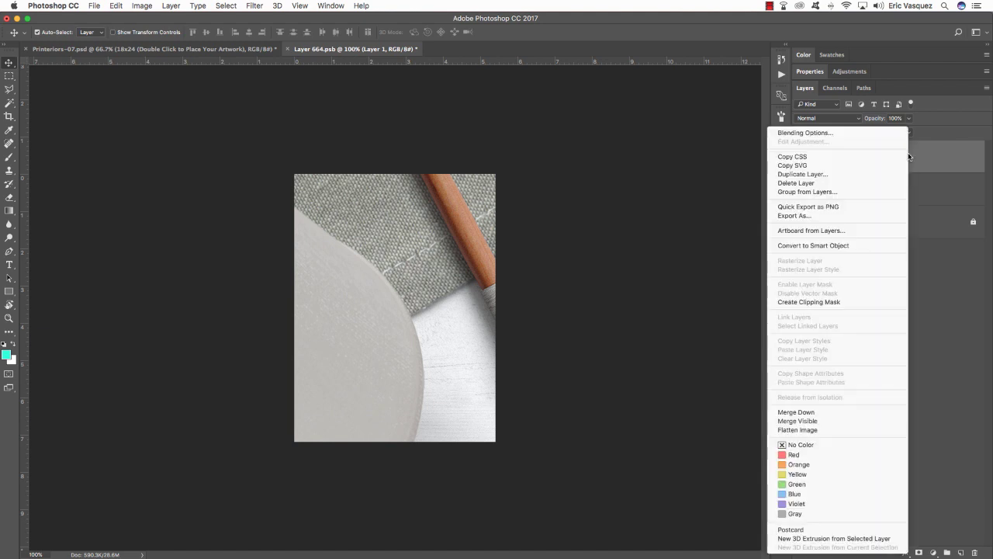
pyautogui.click(835, 246)
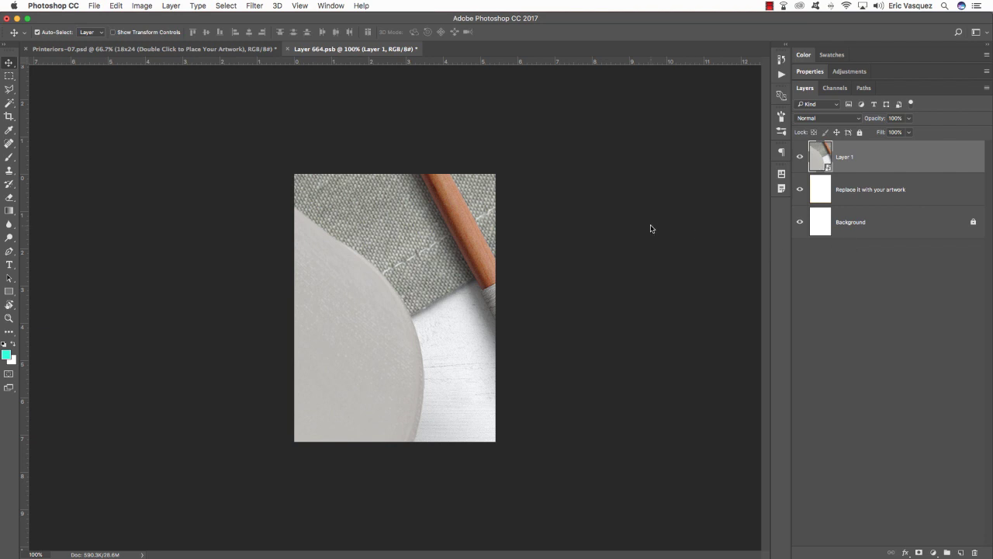
pyautogui.press('super+minus')
pyautogui.press('super+minus')
pyautogui.press('super+minus')
pyautogui.press('super+minus')
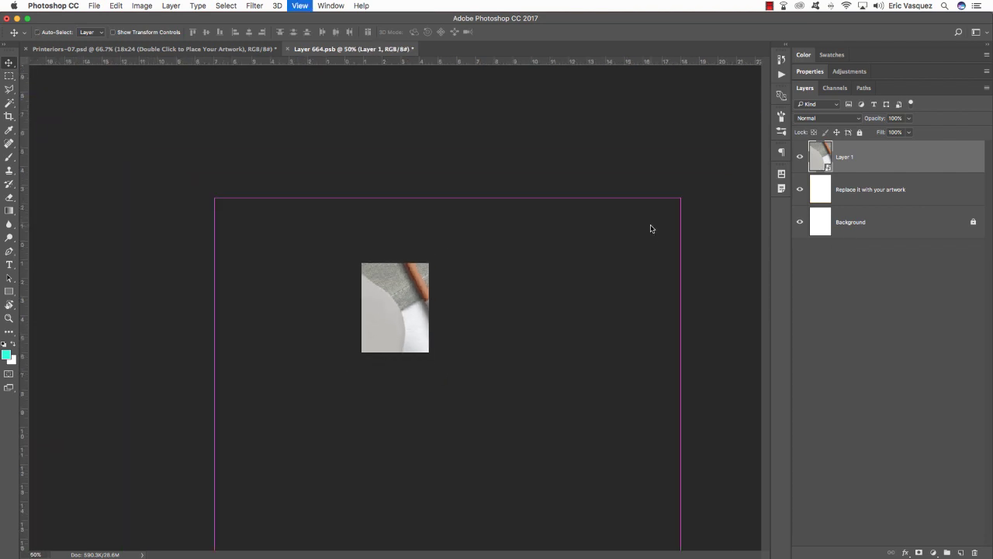
pyautogui.press('super+t')
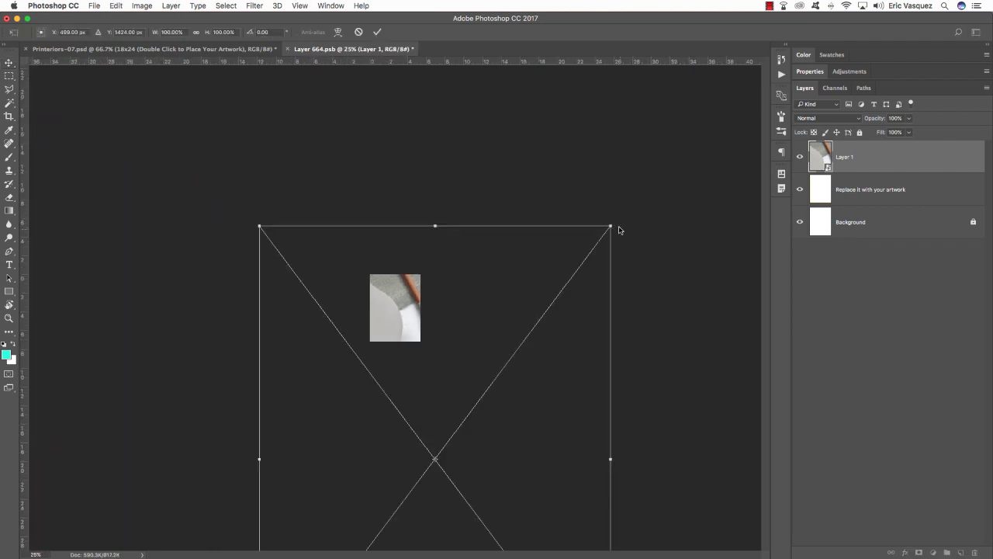
pyautogui.moveTo(613, 225); pyautogui.dragTo(416, 294)
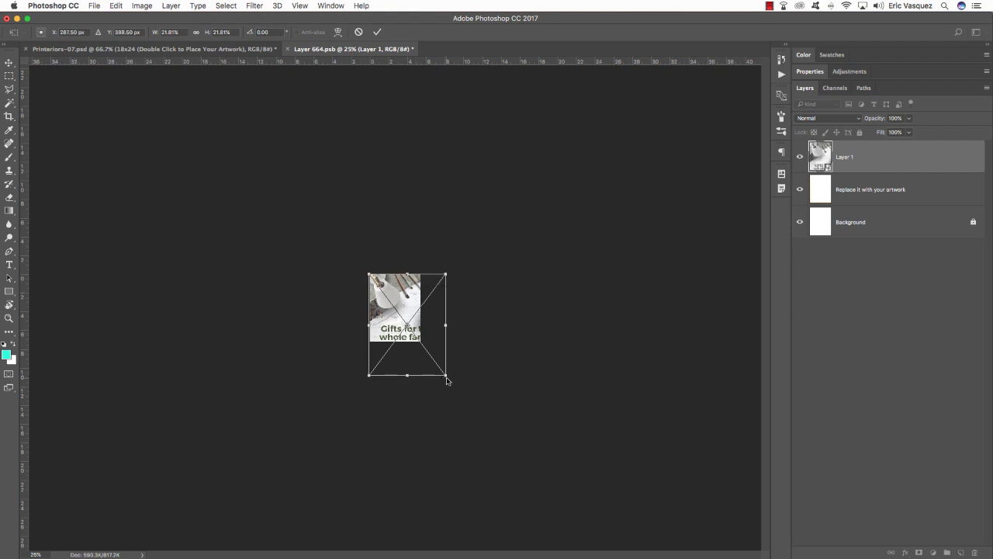
pyautogui.moveTo(447, 380); pyautogui.dragTo(425, 347)
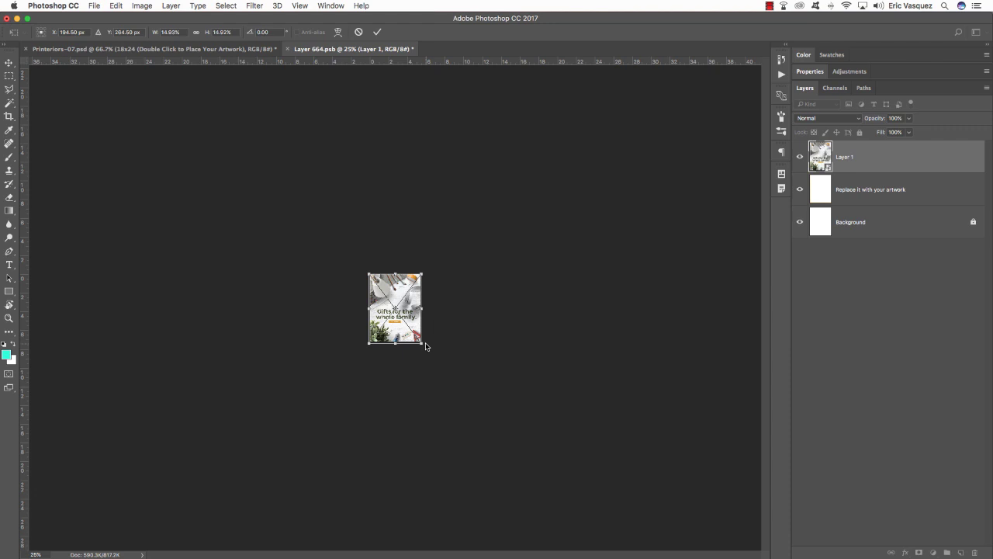
pyautogui.press('Return')
# Step: Fine-tune the poster's size to fit the page exactly, then save the placeholder
pyautogui.press('super+plus')
pyautogui.press('super+plus')
pyautogui.press('super+plus')
pyautogui.press('super+plus')
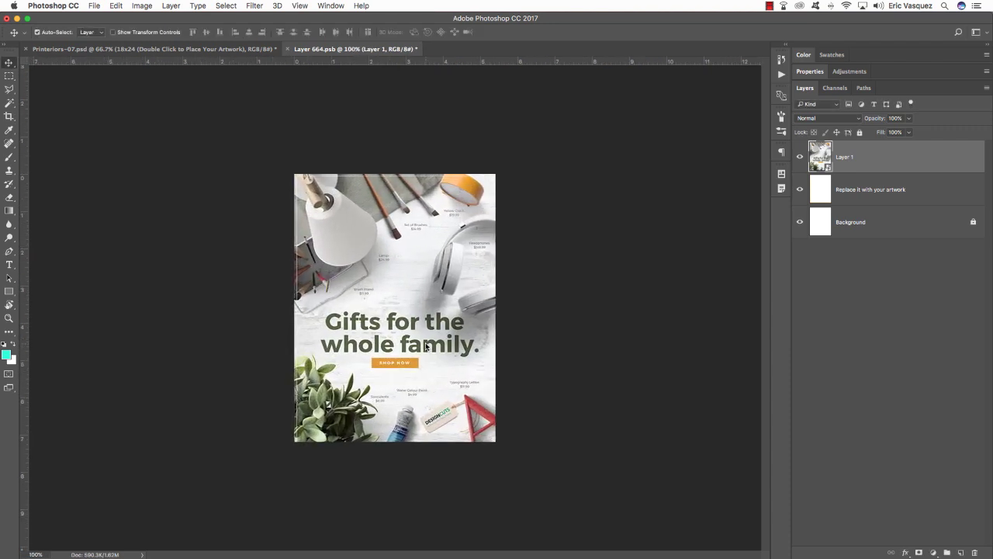
pyautogui.press('super+t')
pyautogui.moveTo(501, 453); pyautogui.dragTo(497, 448)
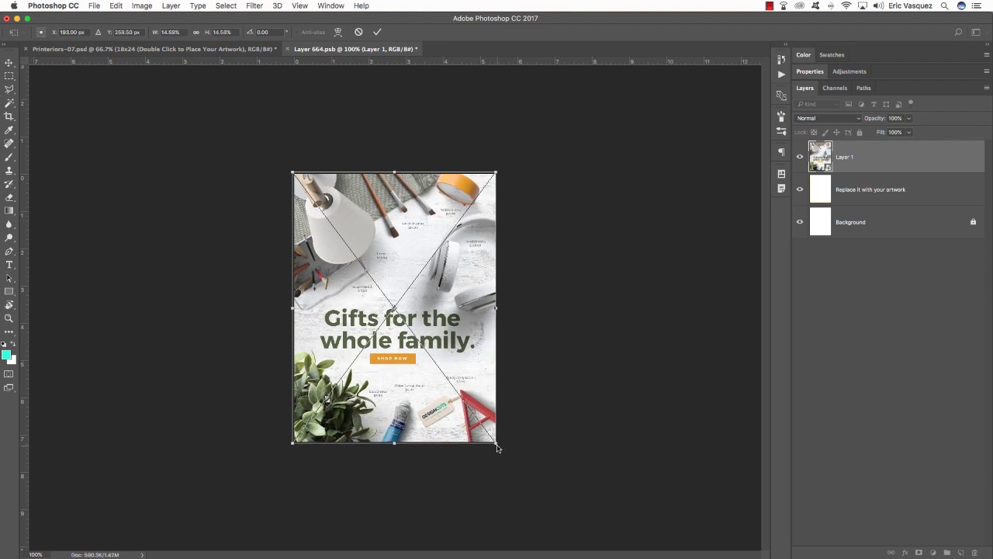
pyautogui.moveTo(293, 173); pyautogui.dragTo(295, 174)
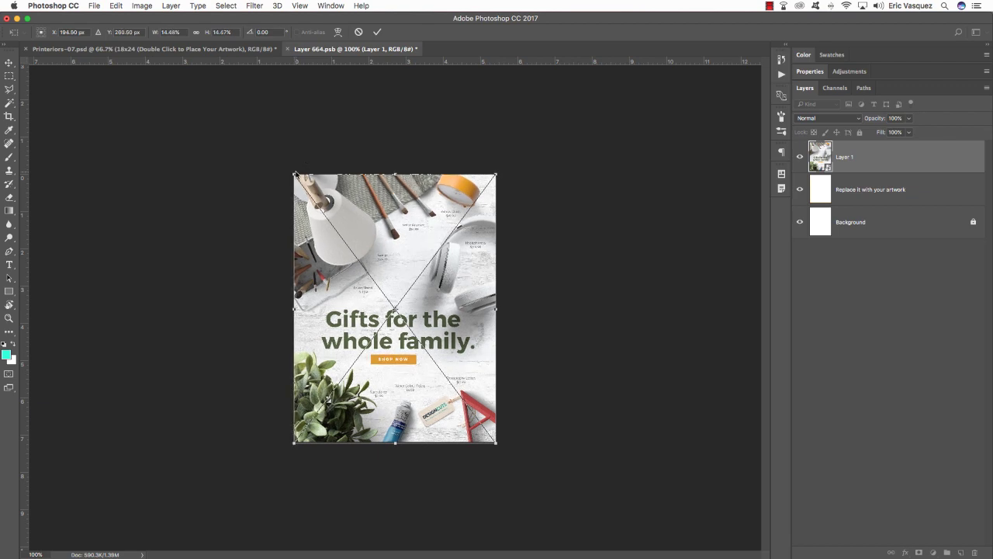
pyautogui.press('Return')
pyautogui.press('super+plus')
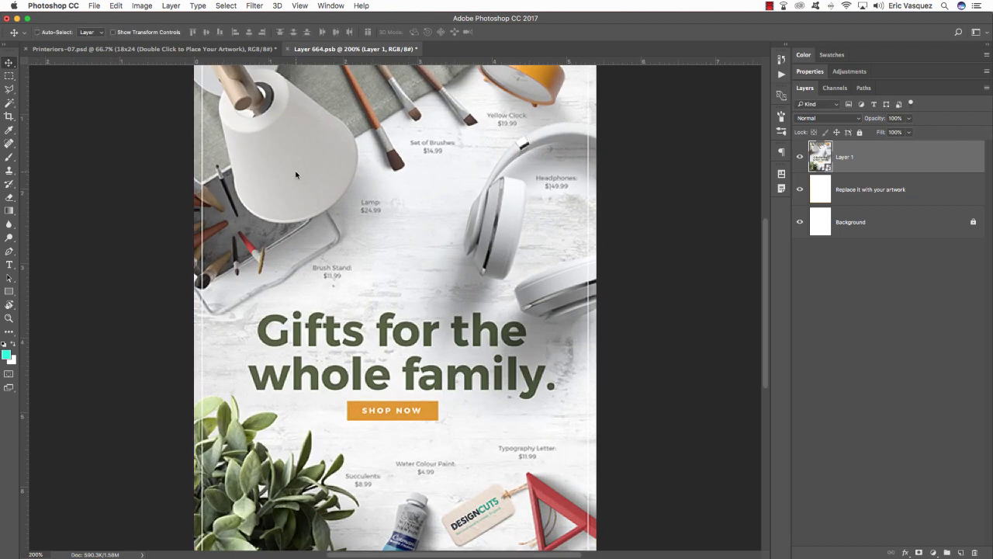
pyautogui.press('super+minus')
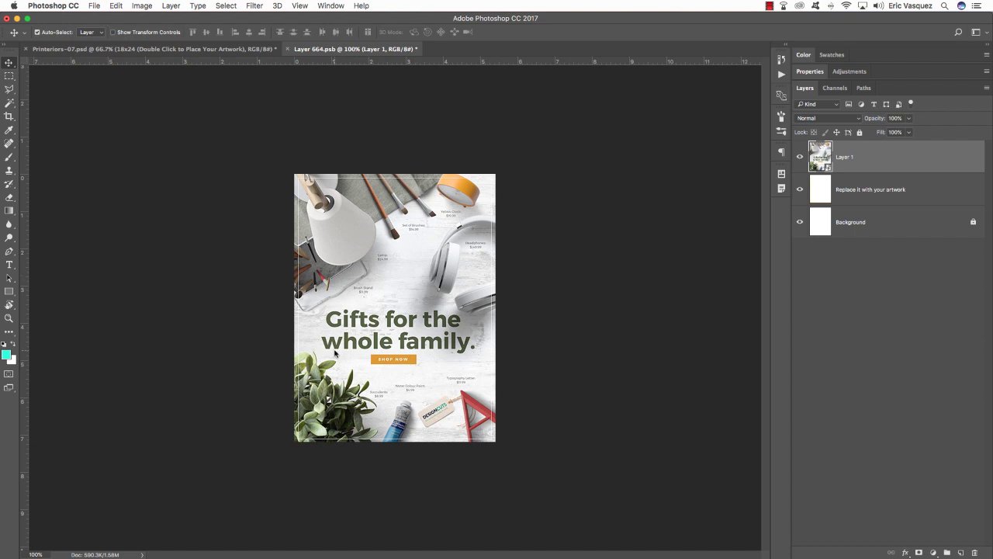
pyautogui.press('super+s')
# Step: Switch back to Printeriors-07.psd and collapse the 18x24 in. and All Frames groups
pyautogui.click(168, 52)
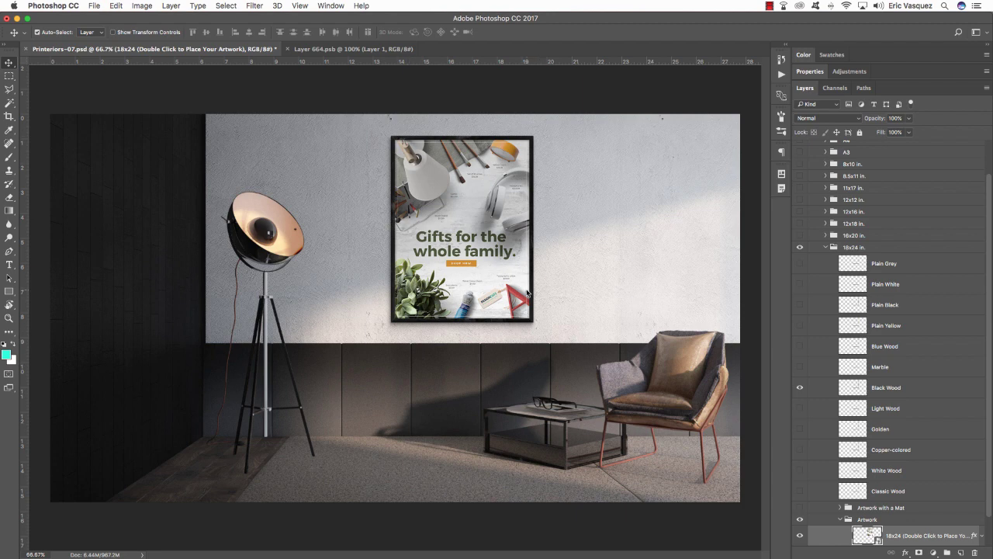
pyautogui.click(827, 247)
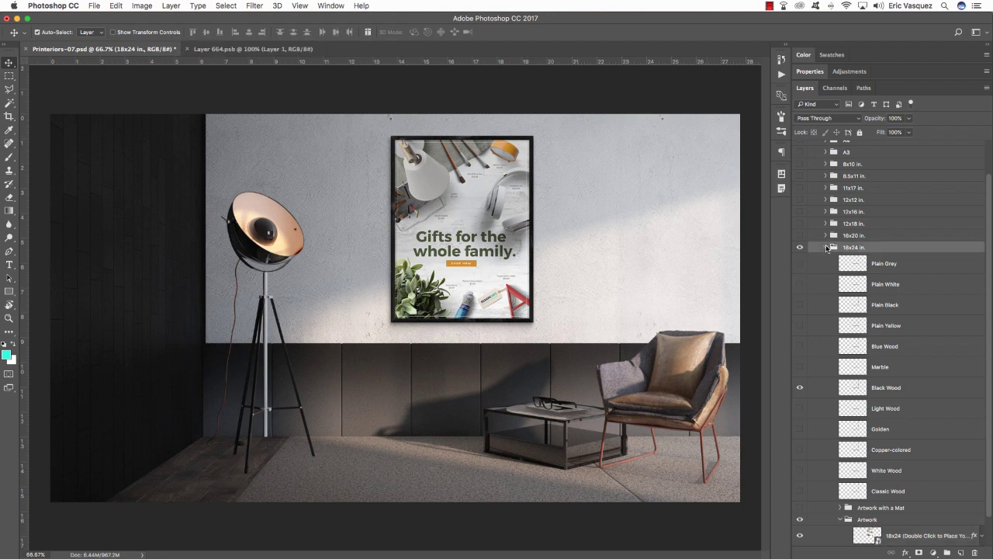
pyautogui.click(827, 247)
pyautogui.click(816, 167)
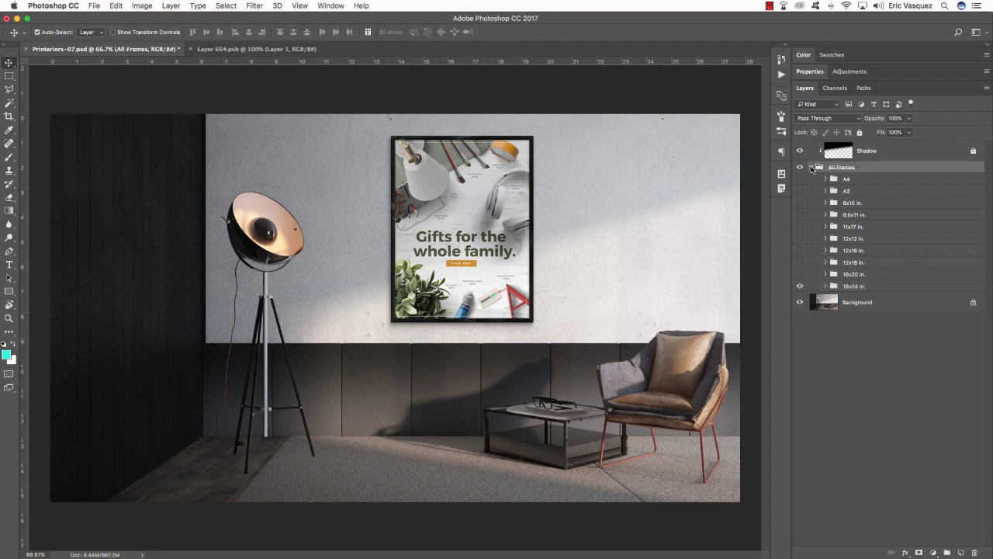
pyautogui.click(810, 166)
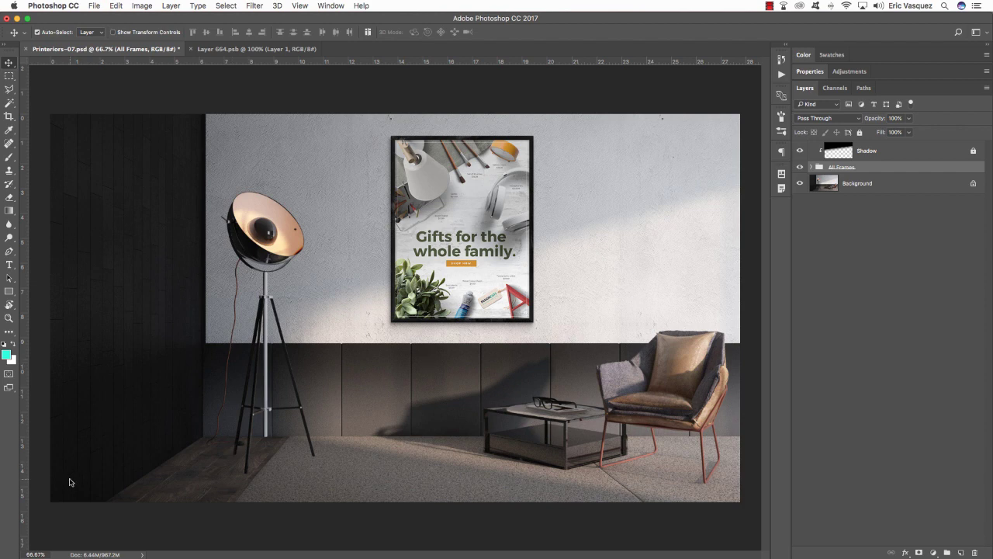
# Step: Open beyond_the_basics_logo.psd and drag its Logo group into the mockup's lower left
pyautogui.press('super+o')
pyautogui.press('Return')
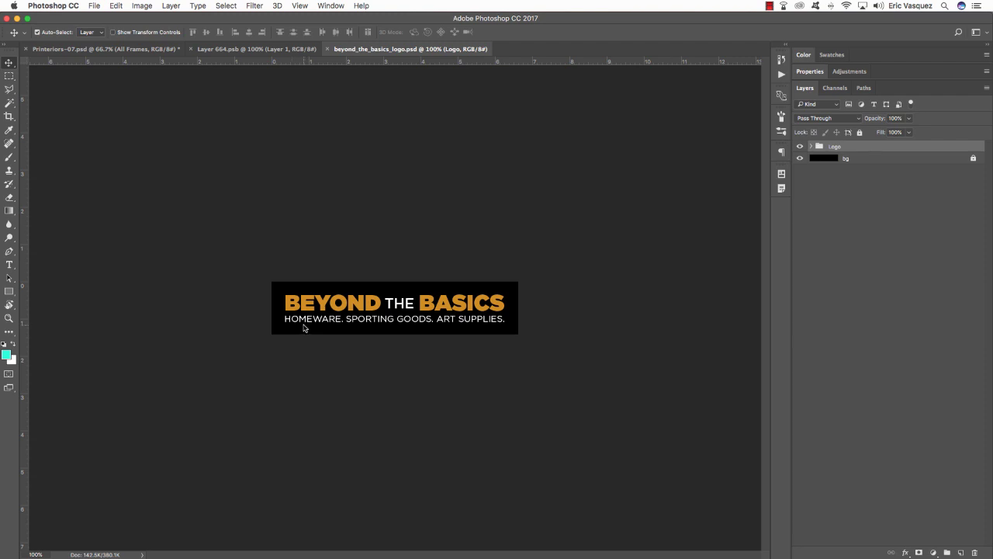
pyautogui.moveTo(387, 49); pyautogui.dragTo(721, 387)
pyautogui.moveTo(859, 149); pyautogui.dragTo(216, 448)
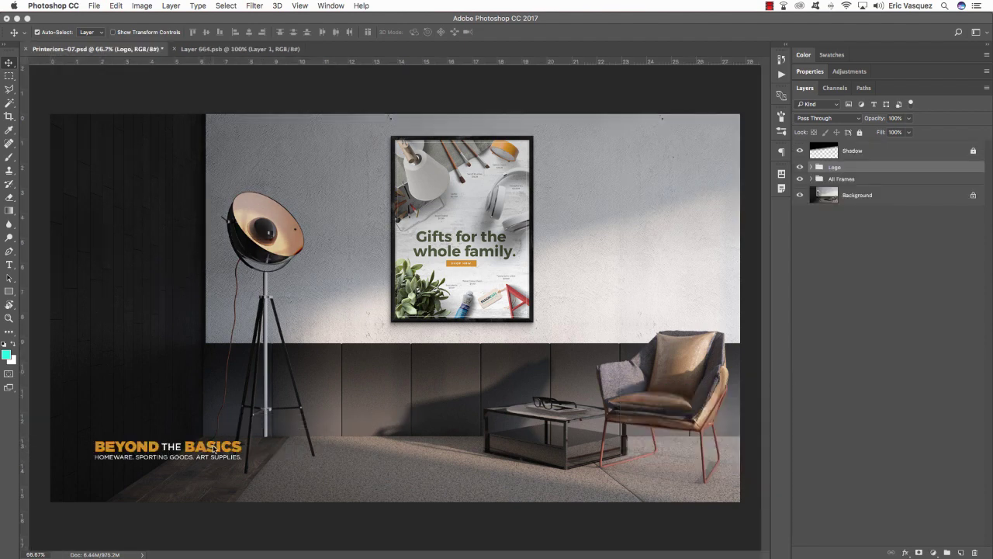
# Step: Nudge the logo left and down into the bottom-left corner, then duplicate the Logo group
pyautogui.hotkey('shift', 'Left')
pyautogui.hotkey('shift', 'Left')
pyautogui.hotkey('shift', 'Left')
pyautogui.hotkey('shift', 'Left')
pyautogui.hotkey('shift', 'Left')
pyautogui.hotkey('shift', 'Left')
pyautogui.hotkey('shift', 'Left')
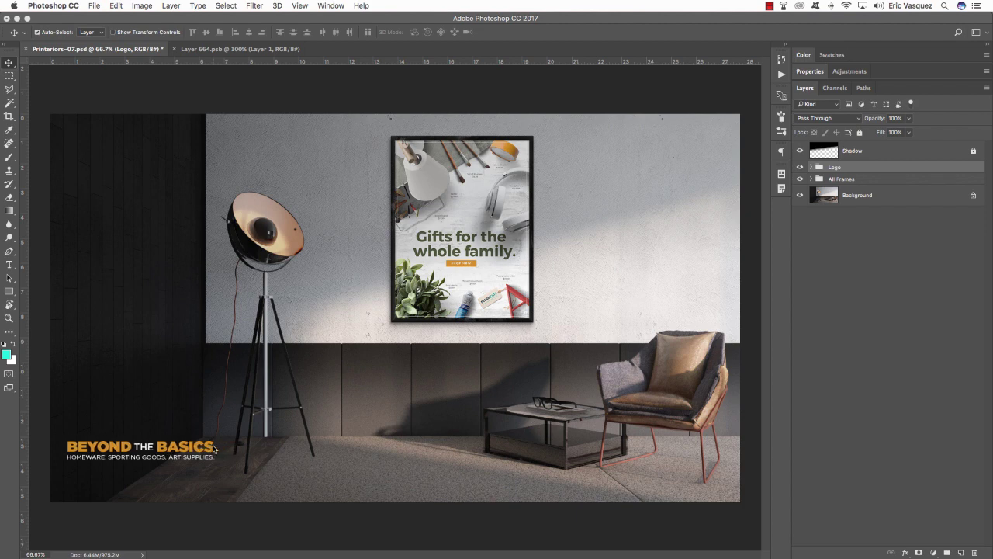
pyautogui.hotkey('shift', 'Down')
pyautogui.hotkey('shift', 'Down')
pyautogui.hotkey('shift', 'Down')
pyautogui.hotkey('shift', 'Down')
pyautogui.hotkey('shift', 'Down')
pyautogui.hotkey('shift', 'Down')
pyautogui.hotkey('shift', 'Down')
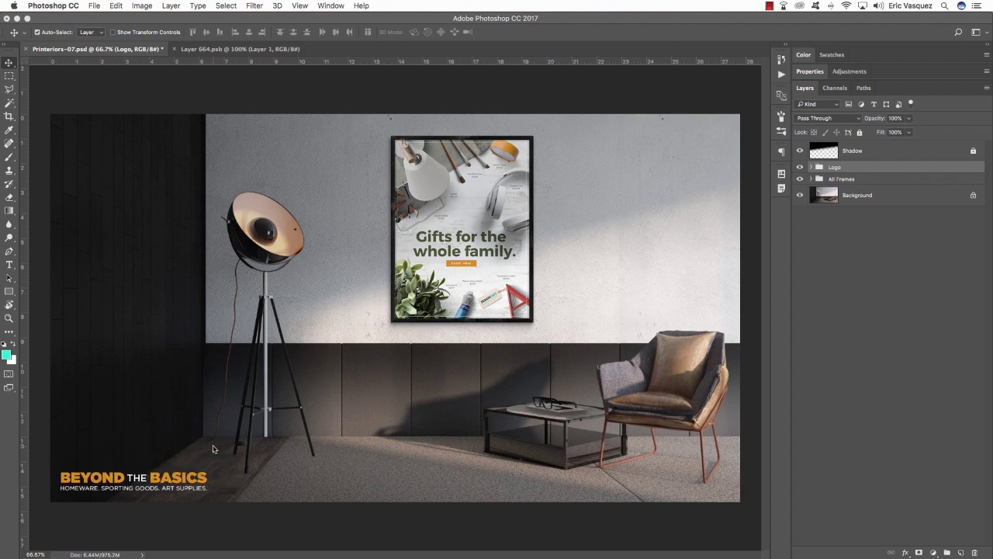
pyautogui.press('Left')
pyautogui.press('Left')
pyautogui.press('Left')
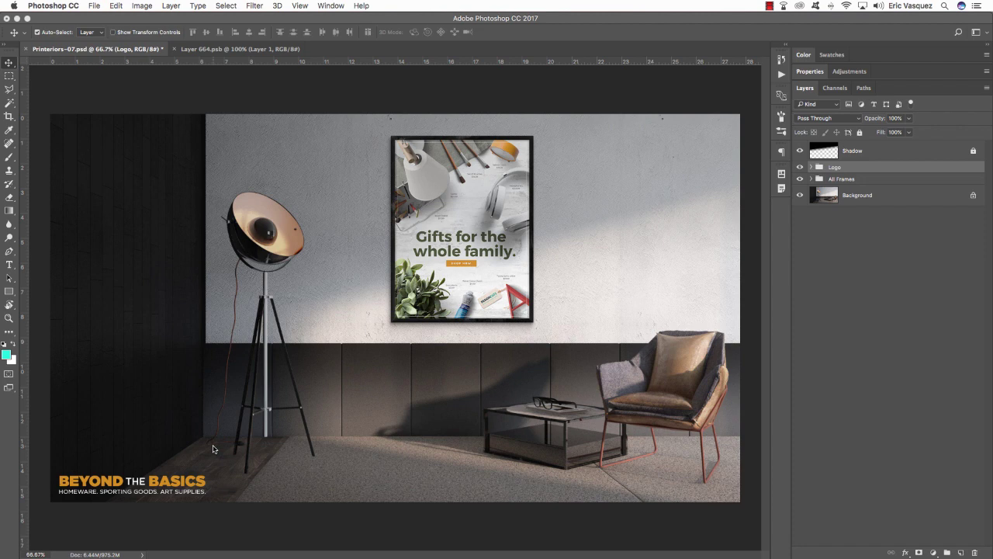
pyautogui.press('super+j')
pyautogui.press('super+t')
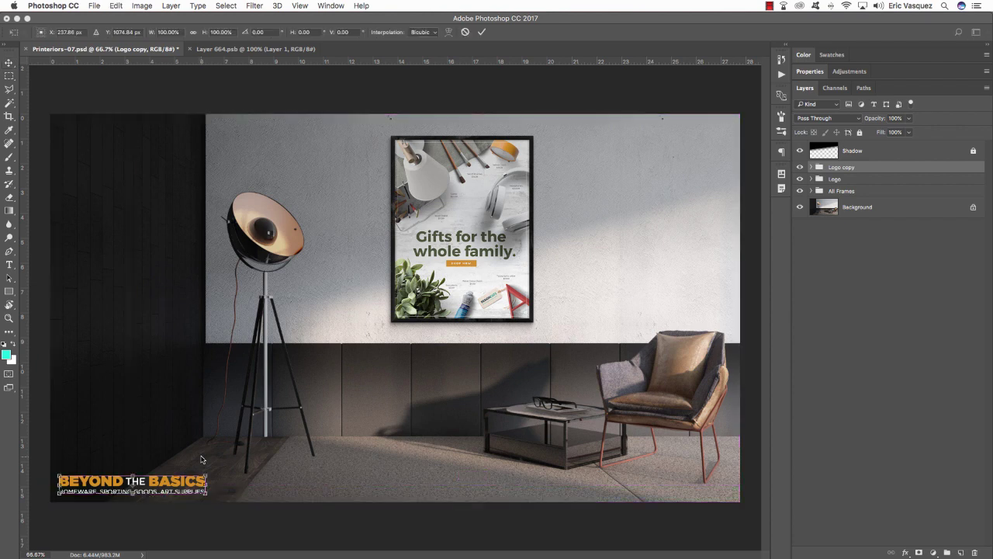
# Step: Rotate the logo copy 90° clockwise and move it up onto the left wall
pyautogui.rightClick(184, 485)
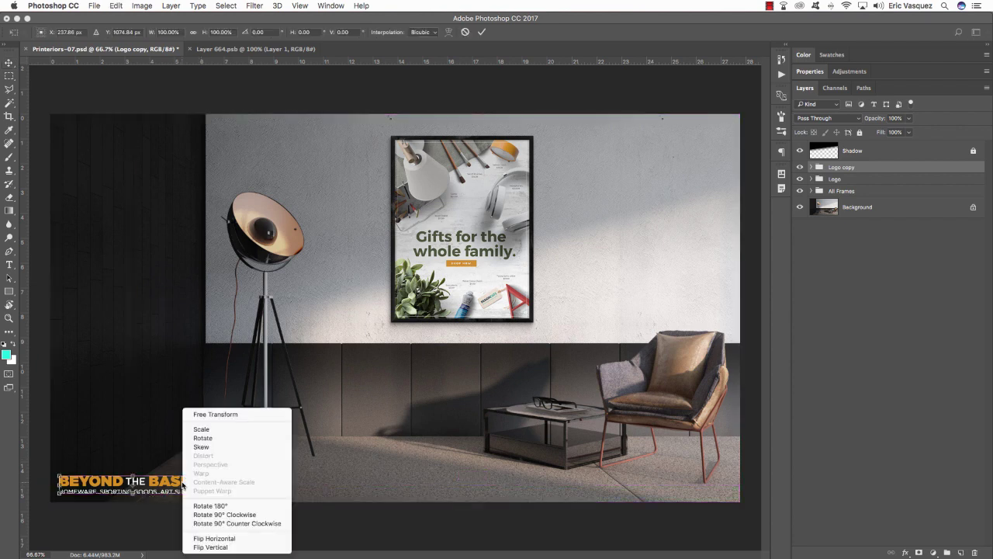
pyautogui.click(235, 515)
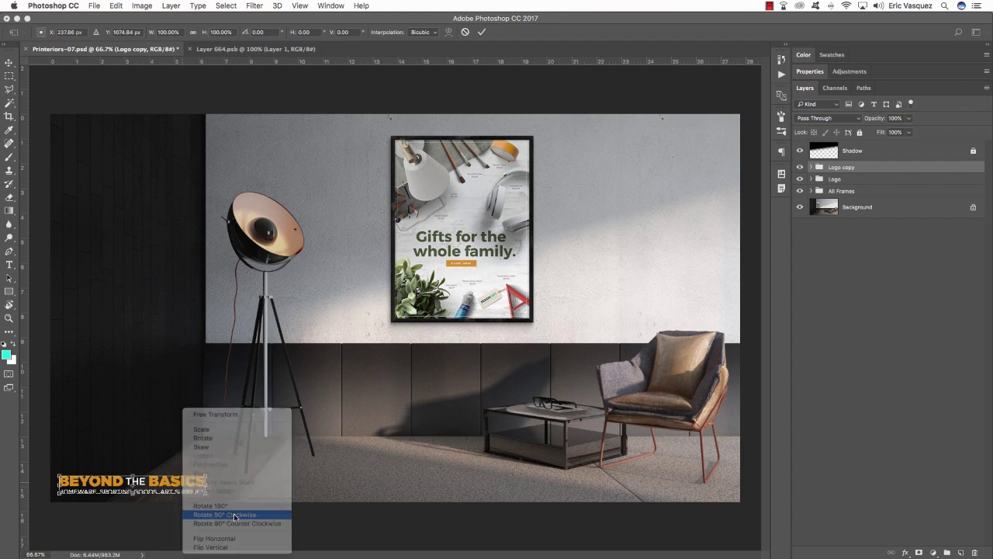
pyautogui.moveTo(135, 485); pyautogui.dragTo(86, 301)
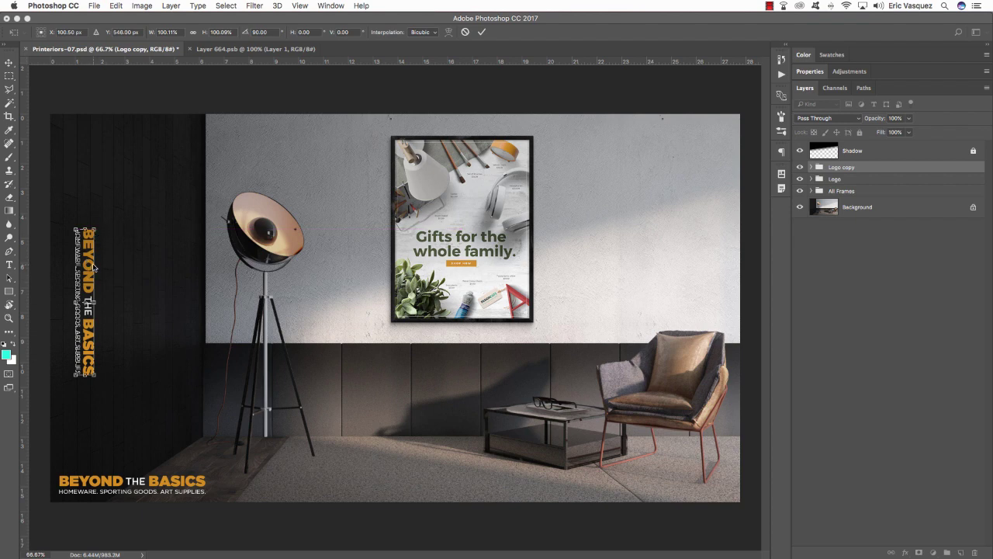
# Step: Enlarge and position the vertical logo so BEYOND THE spans the dark left wall
pyautogui.press('super+minus')
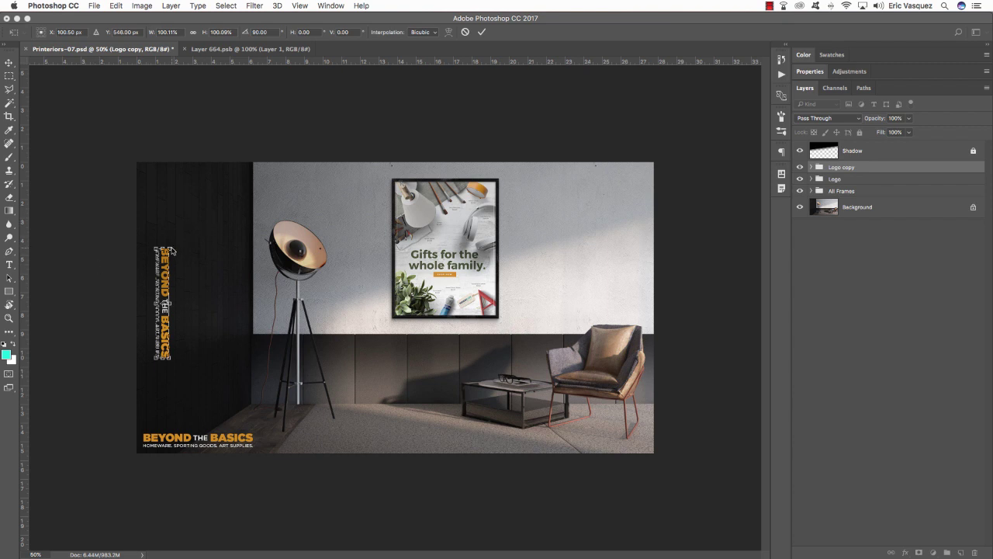
pyautogui.moveTo(169, 250); pyautogui.dragTo(307, 106)
pyautogui.moveTo(179, 206); pyautogui.dragTo(156, 277)
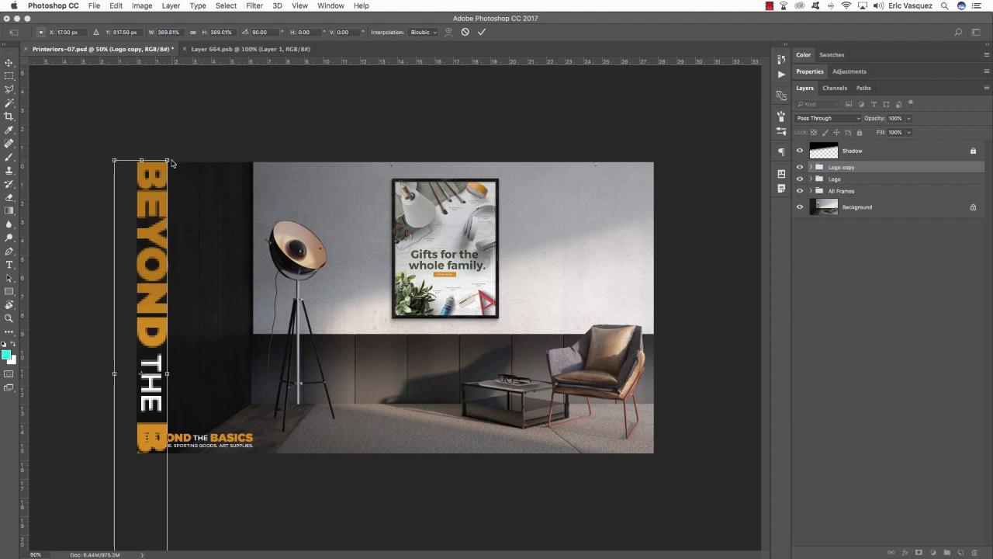
pyautogui.moveTo(170, 161); pyautogui.dragTo(230, 101)
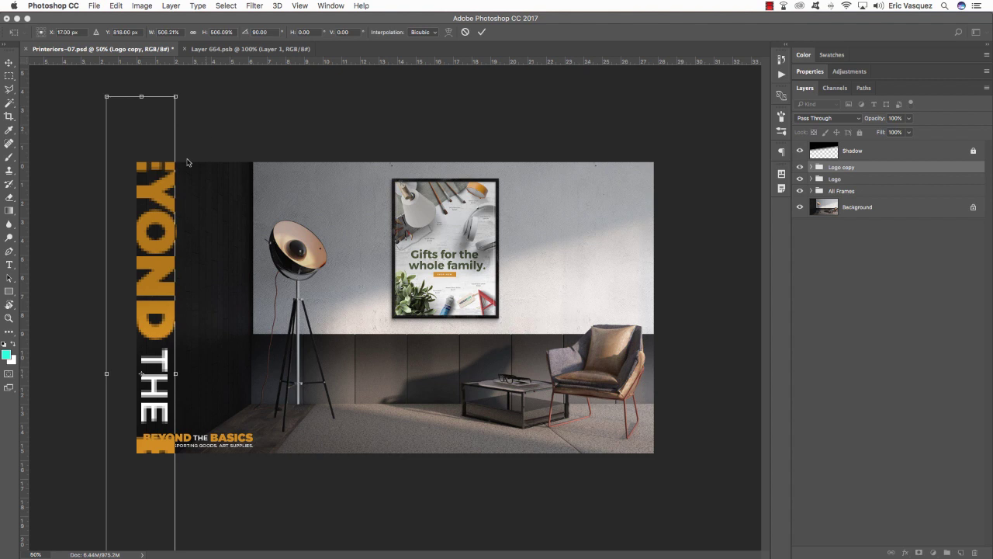
pyautogui.moveTo(158, 187); pyautogui.dragTo(160, 243)
pyautogui.moveTo(176, 149); pyautogui.dragTo(165, 185)
pyautogui.press('Return')
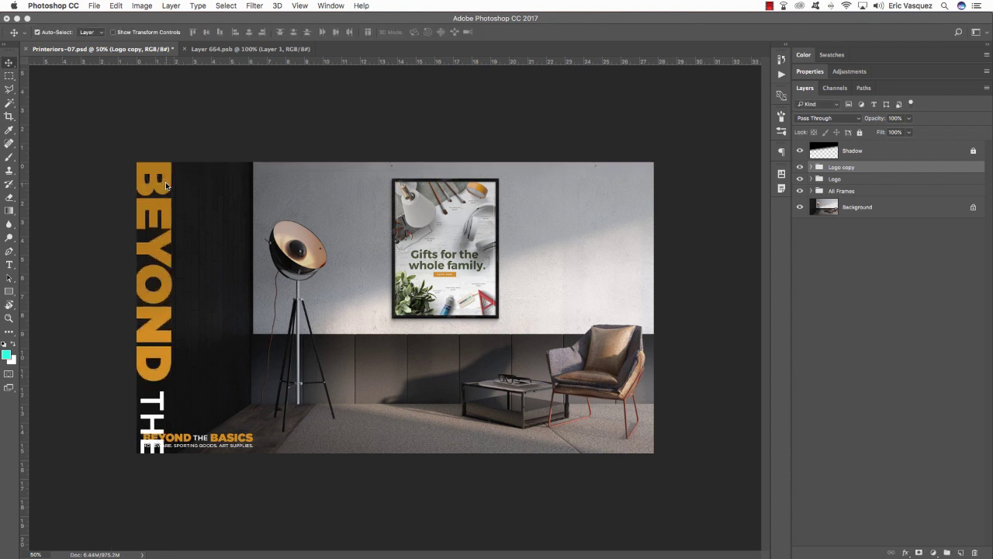
pyautogui.press('super+t')
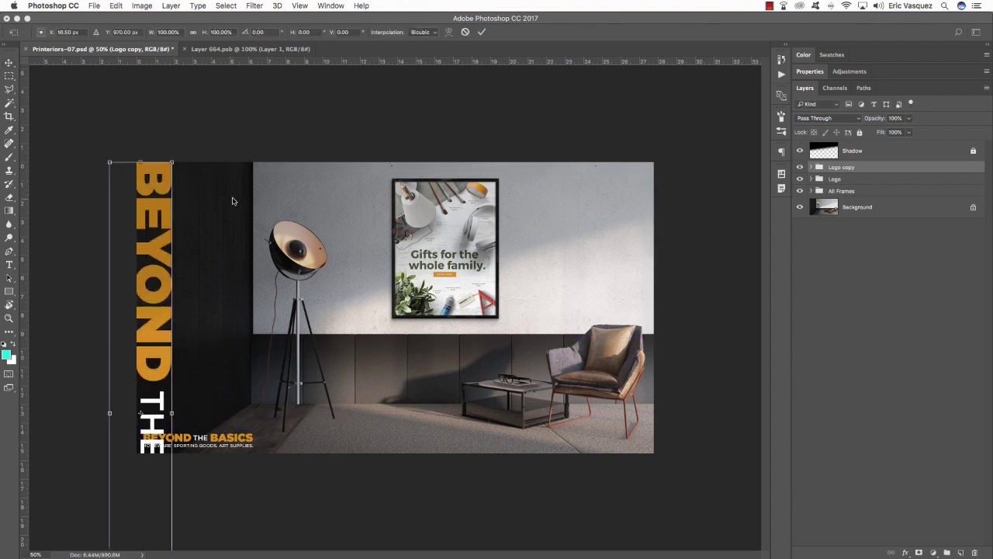
pyautogui.moveTo(173, 162); pyautogui.dragTo(167, 184)
pyautogui.press('Return')
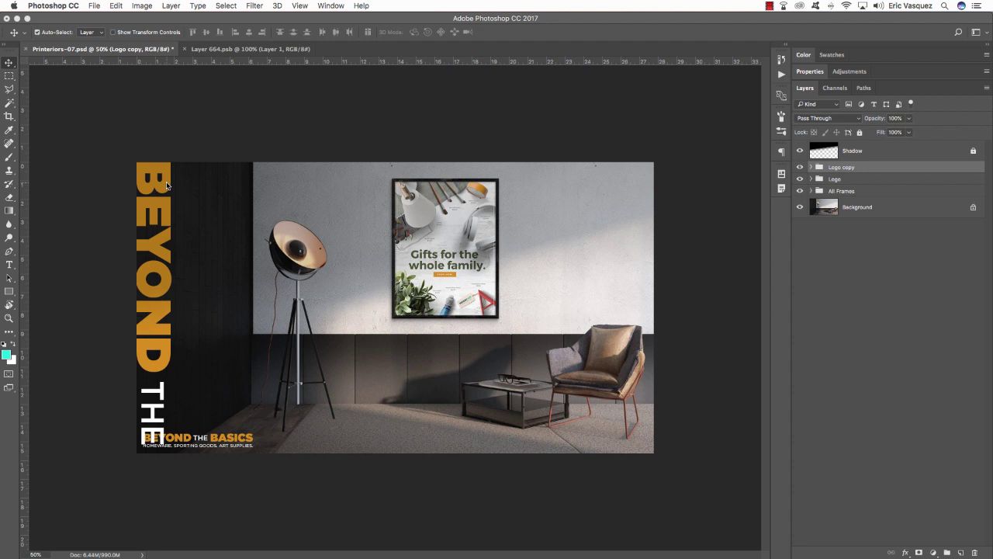
# Step: Try the vertical logo at 20% and 30% opacity, then settle on 10%
pyautogui.press('1')
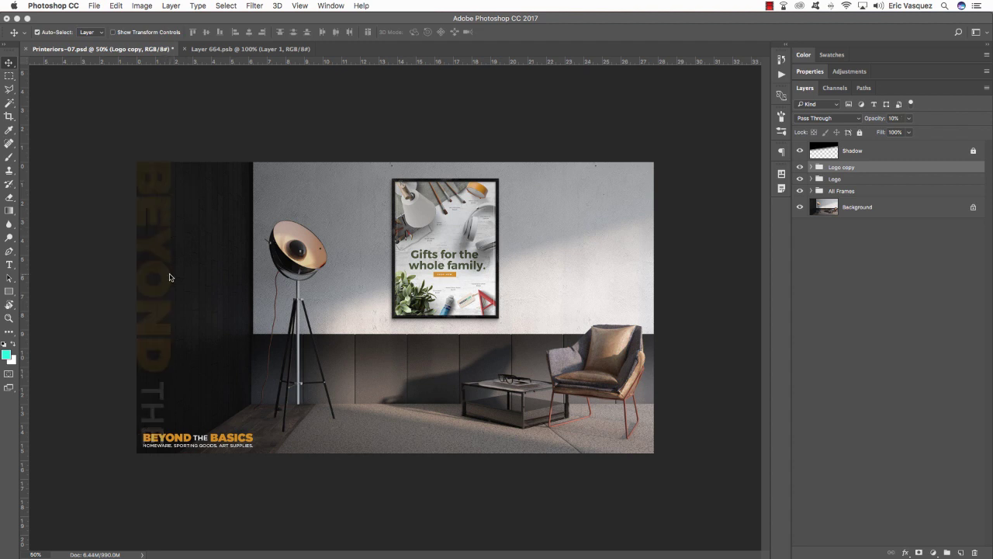
pyautogui.press('2')
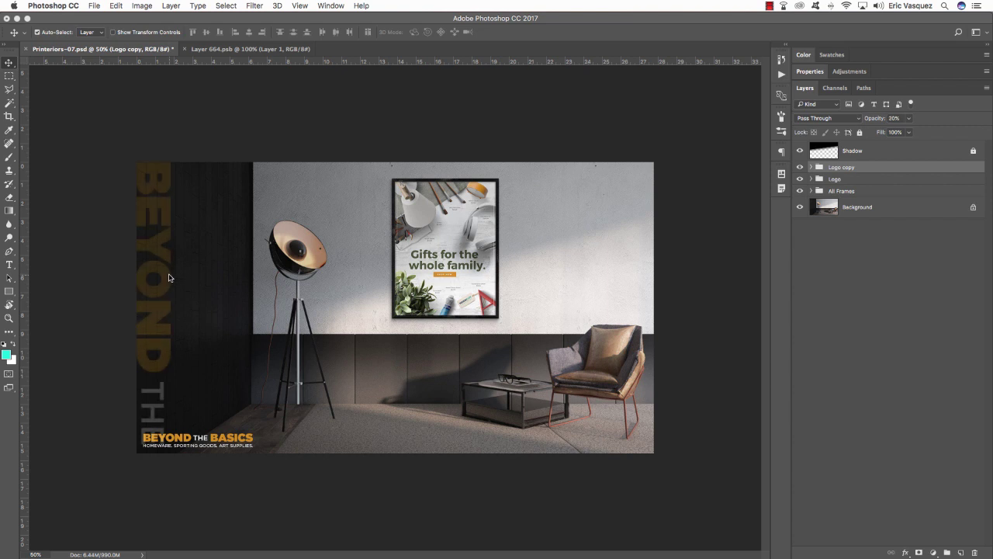
pyautogui.press('3')
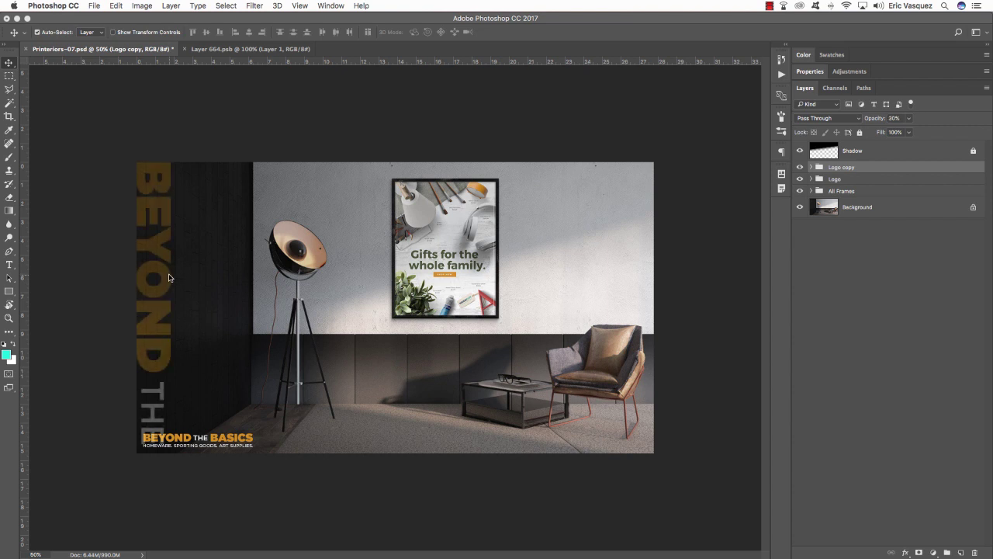
pyautogui.press('1')
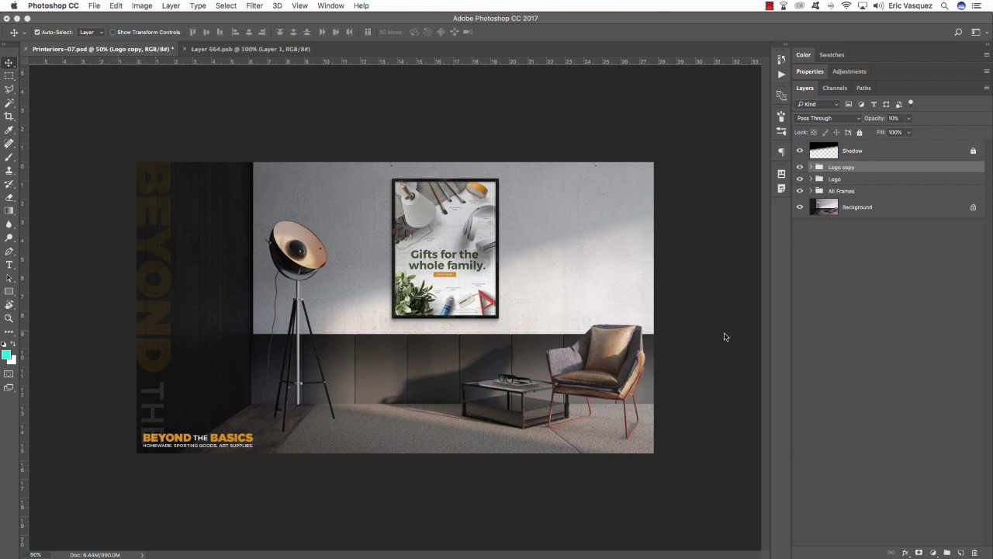
# Step: Add a layer mask to the Logo copy group and choose the Foreground to Transparent gradient
pyautogui.click(919, 552)
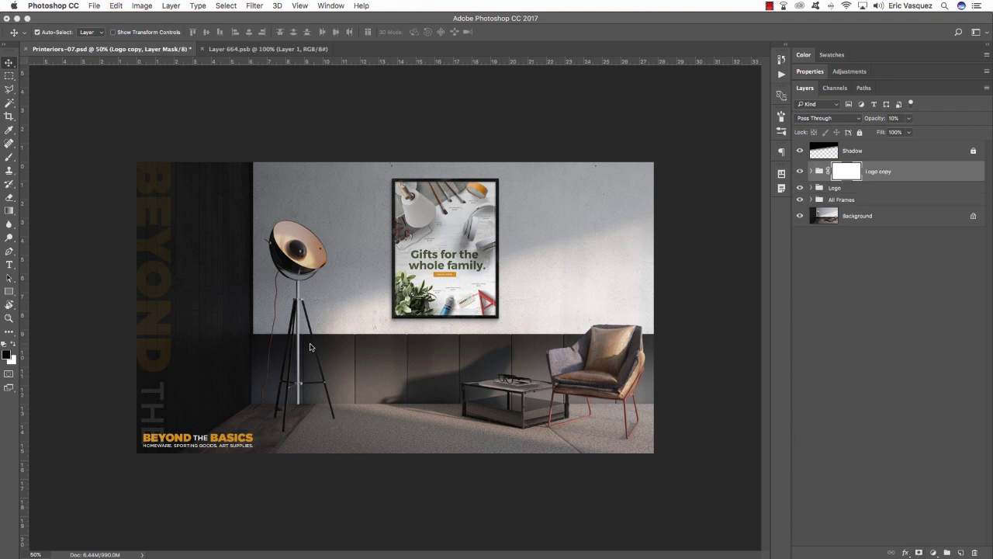
pyautogui.press('g')
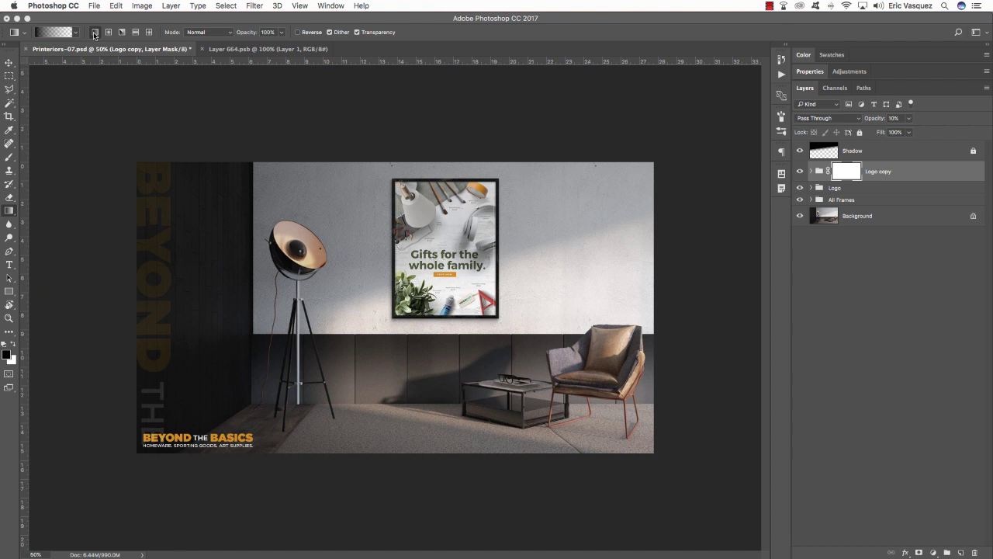
pyautogui.click(51, 34)
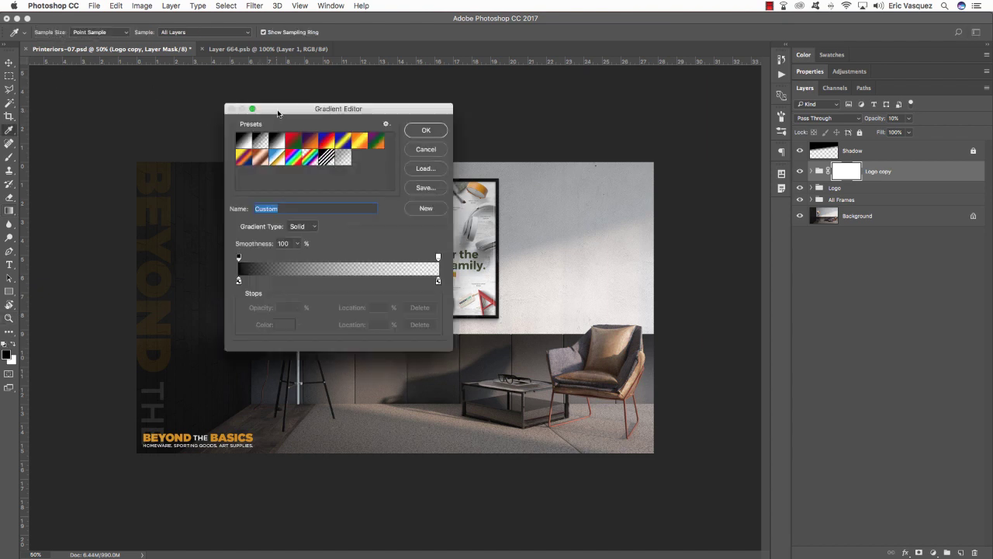
pyautogui.moveTo(280, 114); pyautogui.dragTo(229, 116)
pyautogui.click(208, 148)
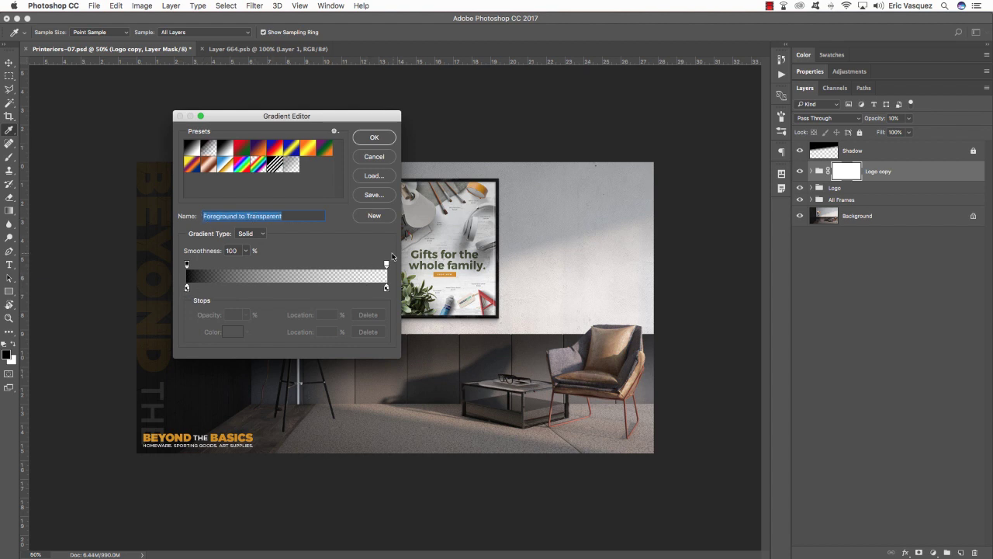
pyautogui.click(374, 138)
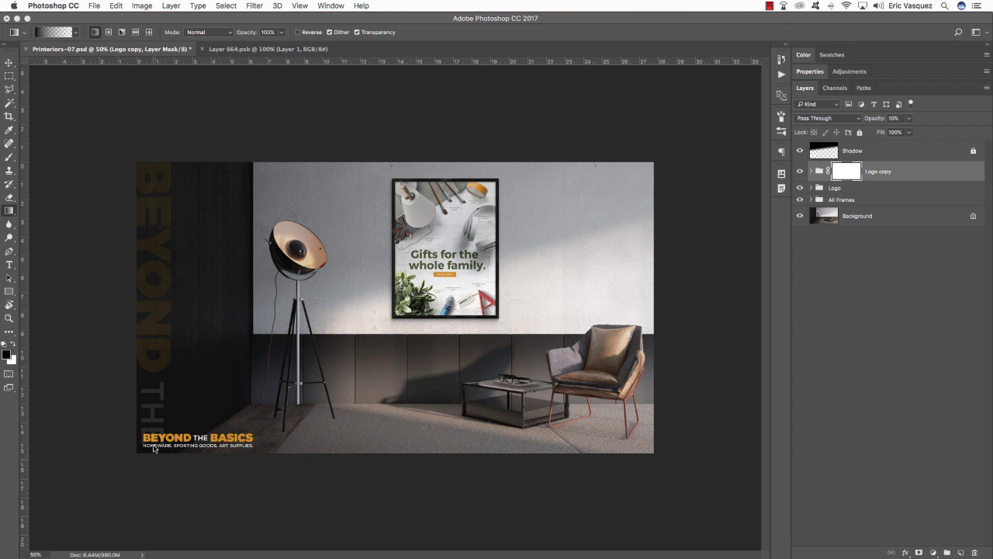
# Step: Drag an upward gradient on the mask so the vertical logo's lower end fades away
pyautogui.moveTo(141, 355); pyautogui.dragTo(137, 283)
pyautogui.press('v')
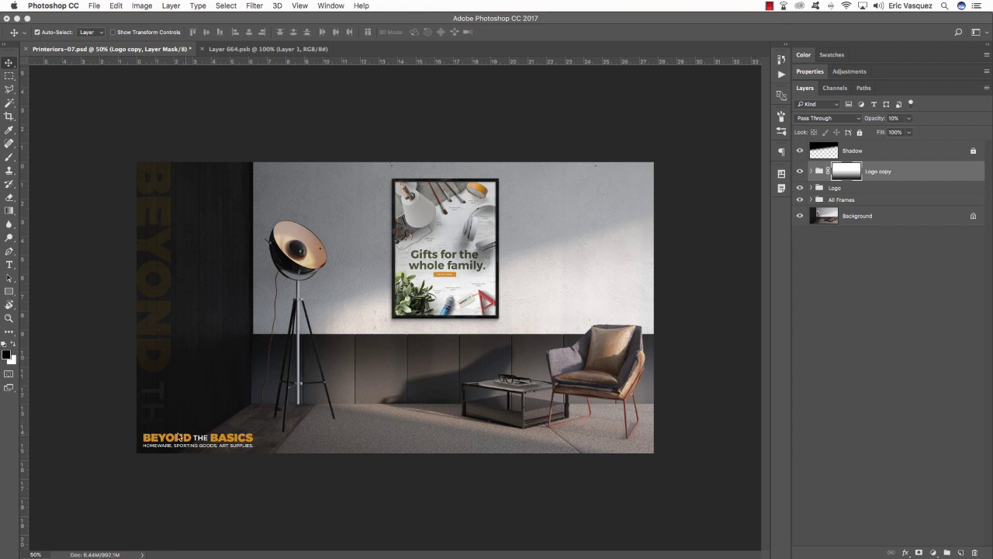
pyautogui.press('g')
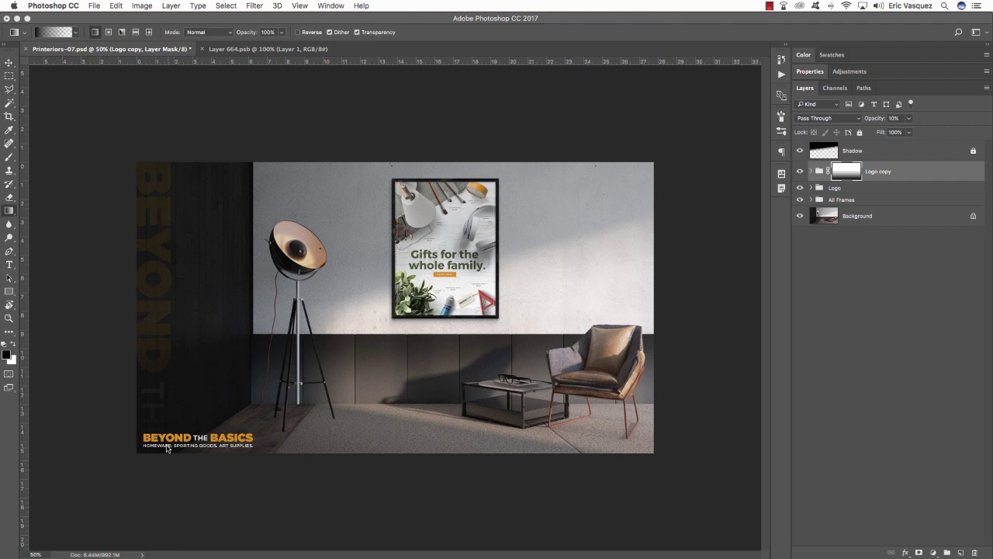
pyautogui.press('v')
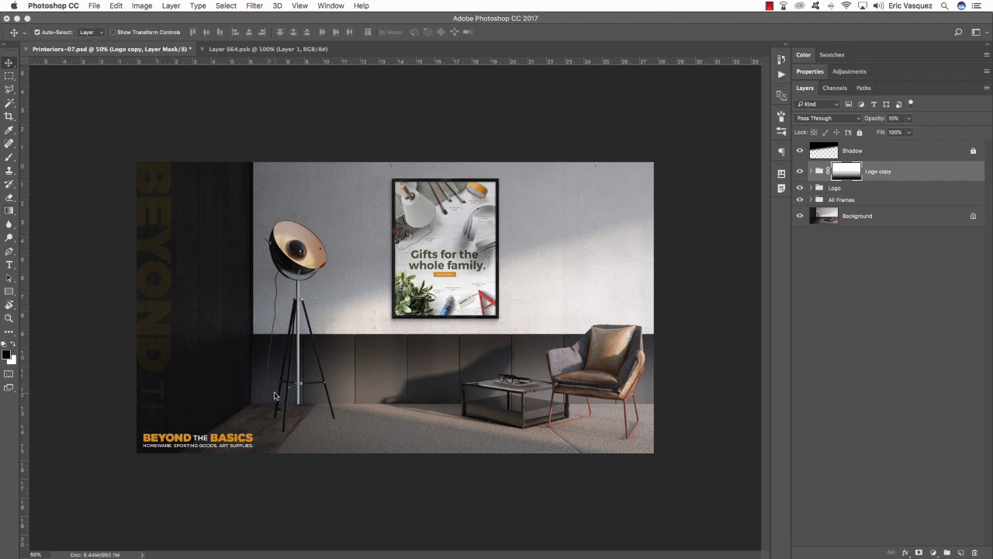
pyautogui.moveTo(451, 338); pyautogui.dragTo(450, 336)
pyautogui.scroll(2, 450, 336)
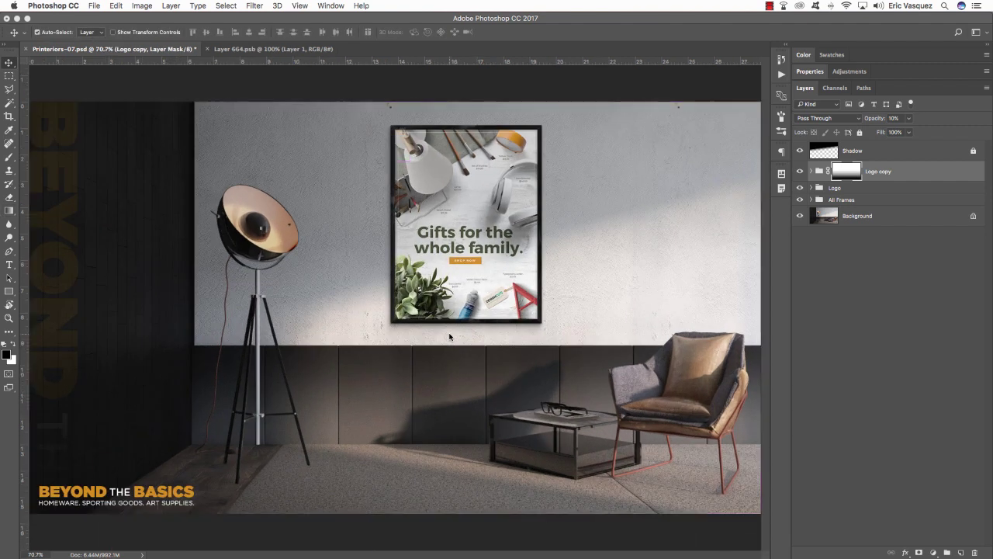